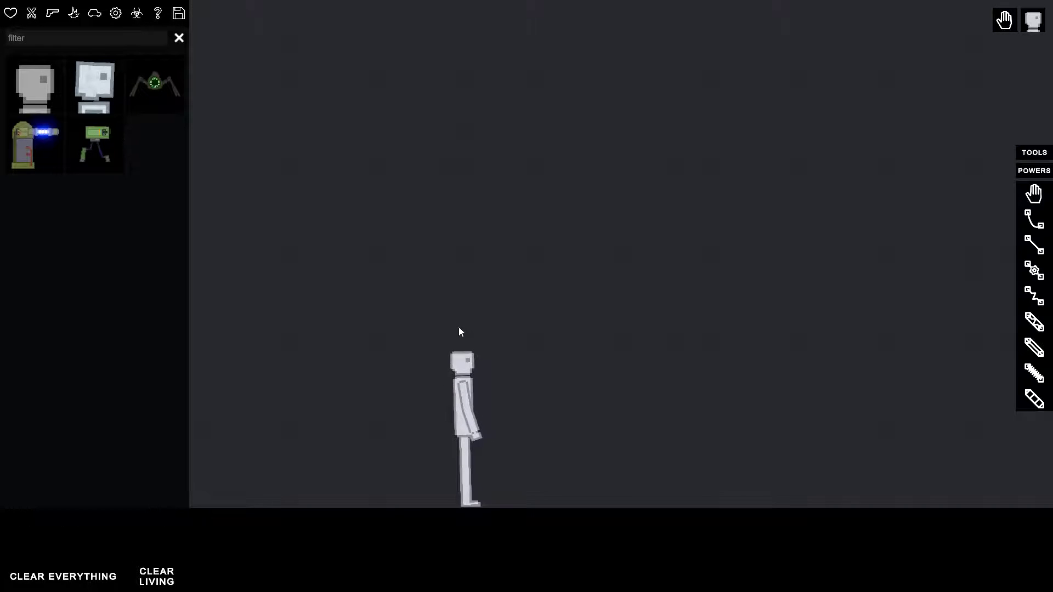
scroll(459, 331, up, 3)
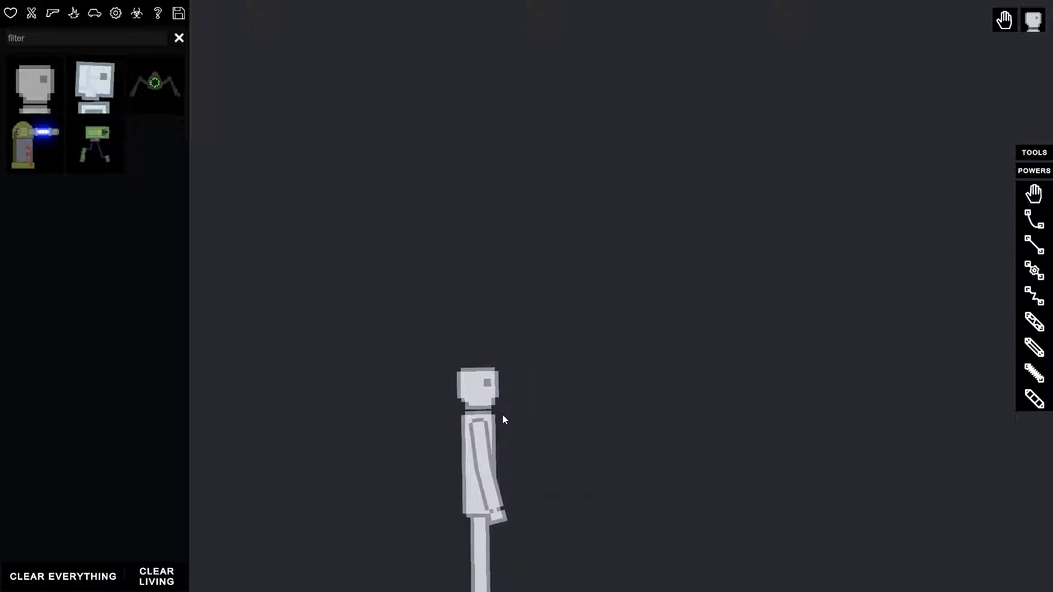
- Spawn a handgun beside the human and shoot it in the head
click(32, 13)
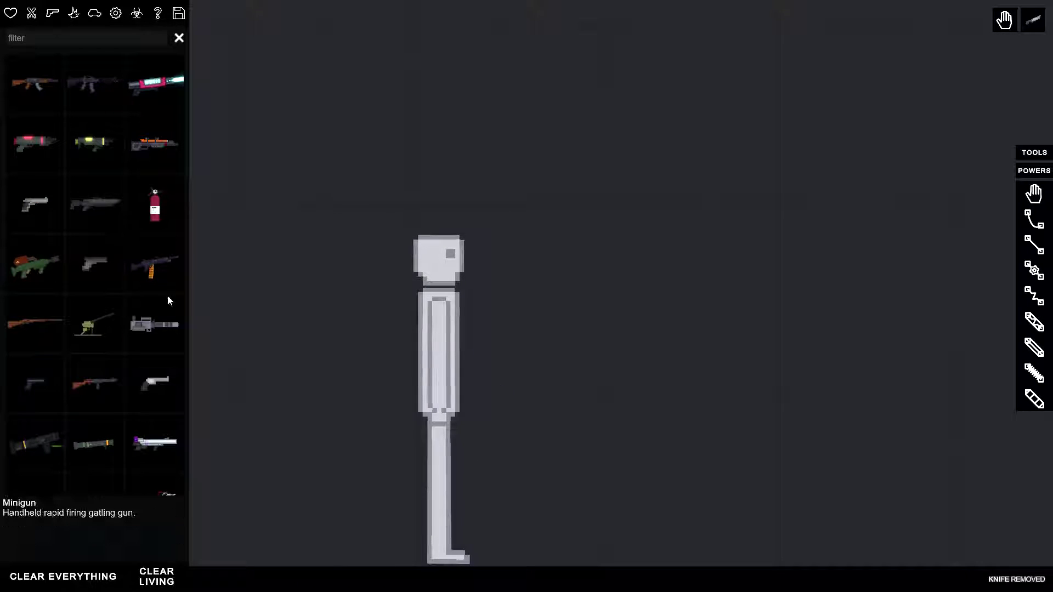
click(95, 263)
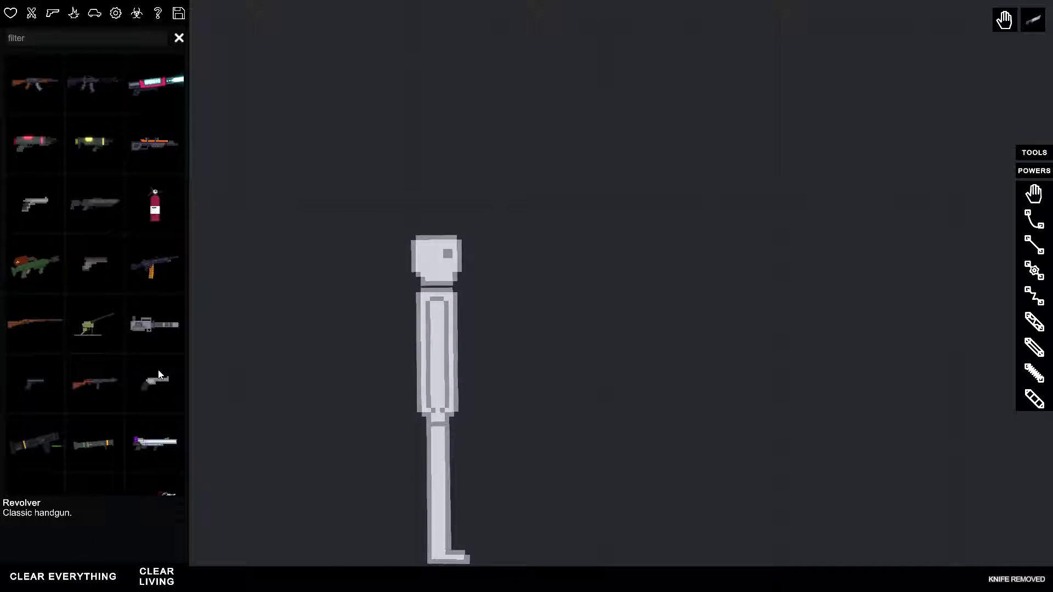
click(330, 482)
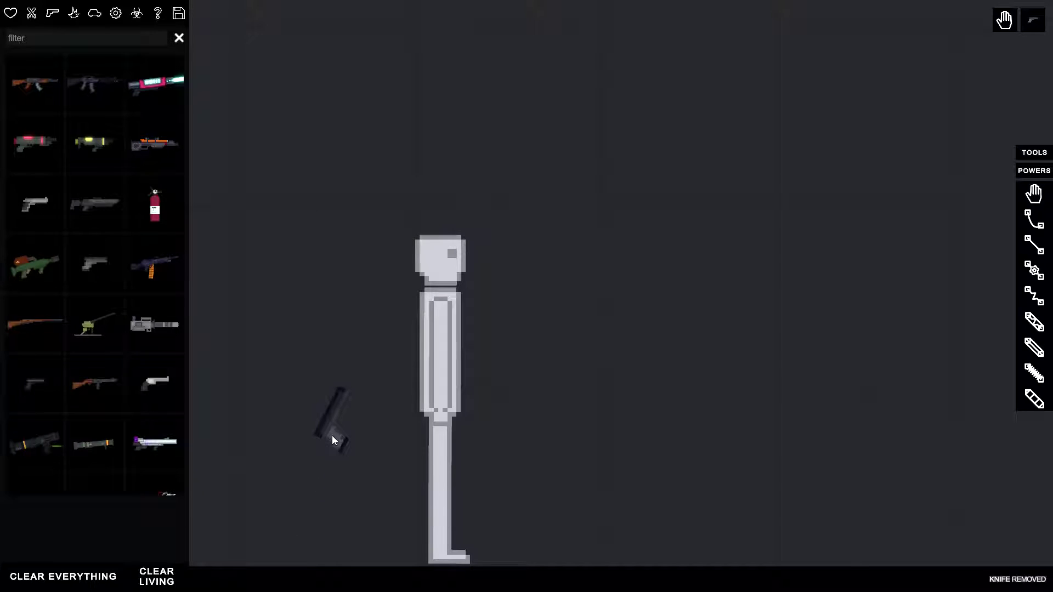
mouse_move(332, 437)
mouse_down()
mouse_move(348, 316)
mouse_move(310, 105)
mouse_up()
key(f)
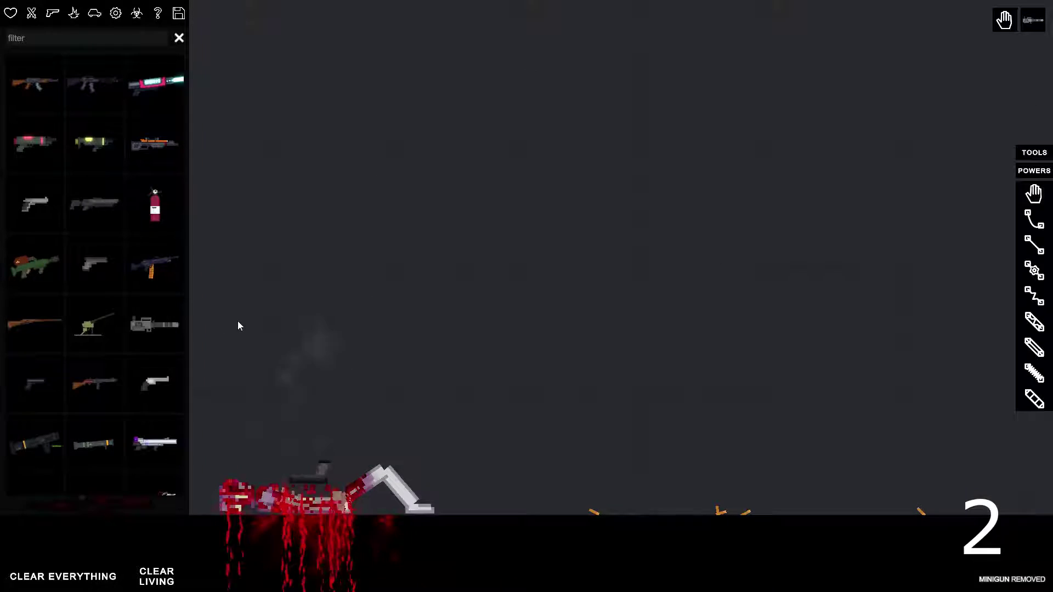
- Shred the human with a minigun, then clear everything from the room
click(239, 350)
mouse_move(239, 403)
mouse_down()
mouse_move(285, 376)
mouse_move(290, 178)
mouse_move(413, 178)
mouse_up()
key(f)
scroll(414, 179, down, 3)
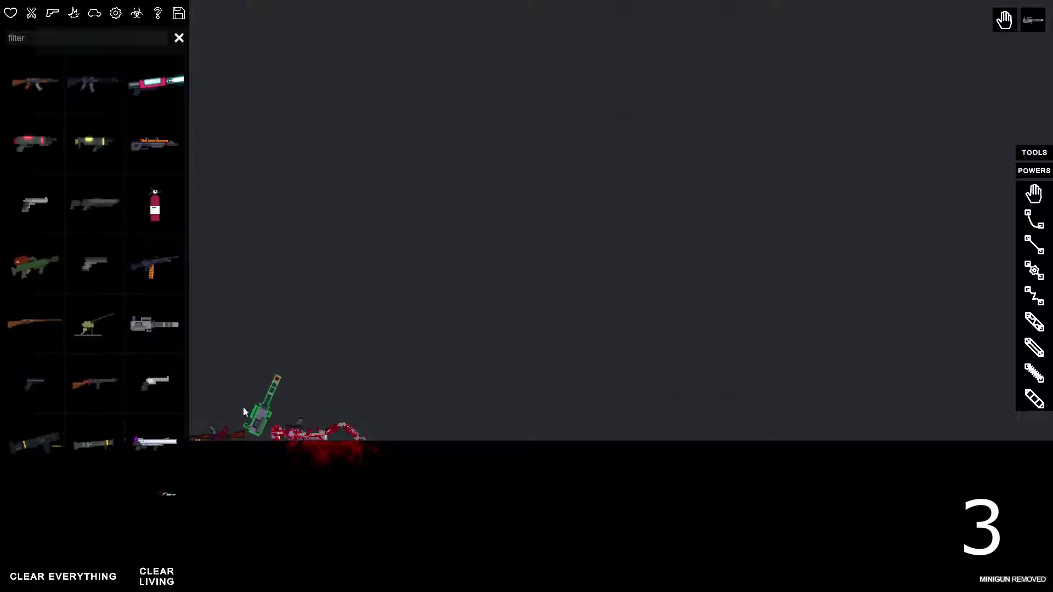
click(76, 577)
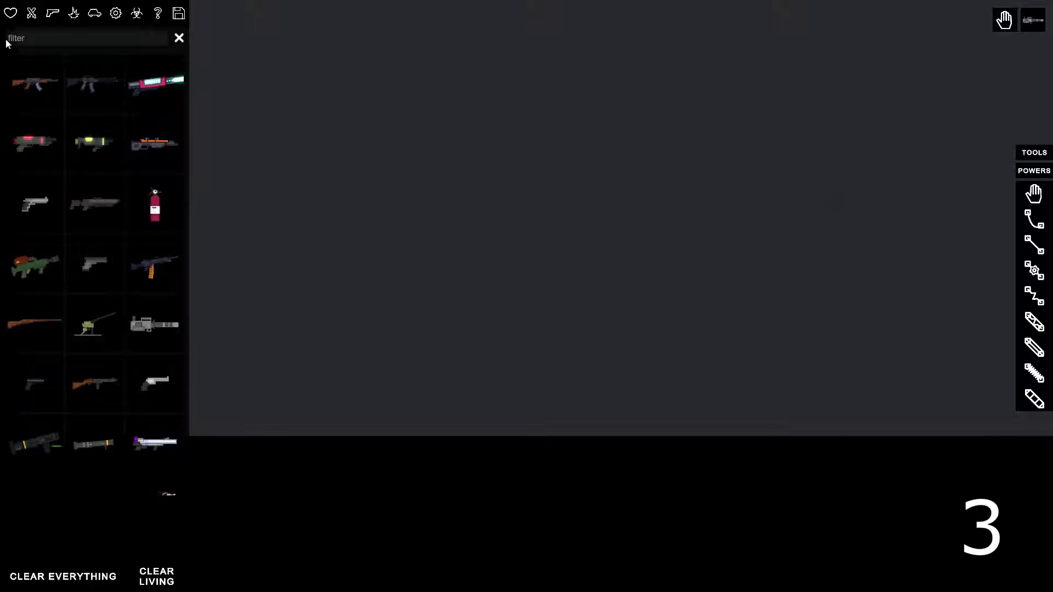
click(32, 13)
- Spawn a human, move the whole weapon rack onto the ground, and unpause
click(263, 345)
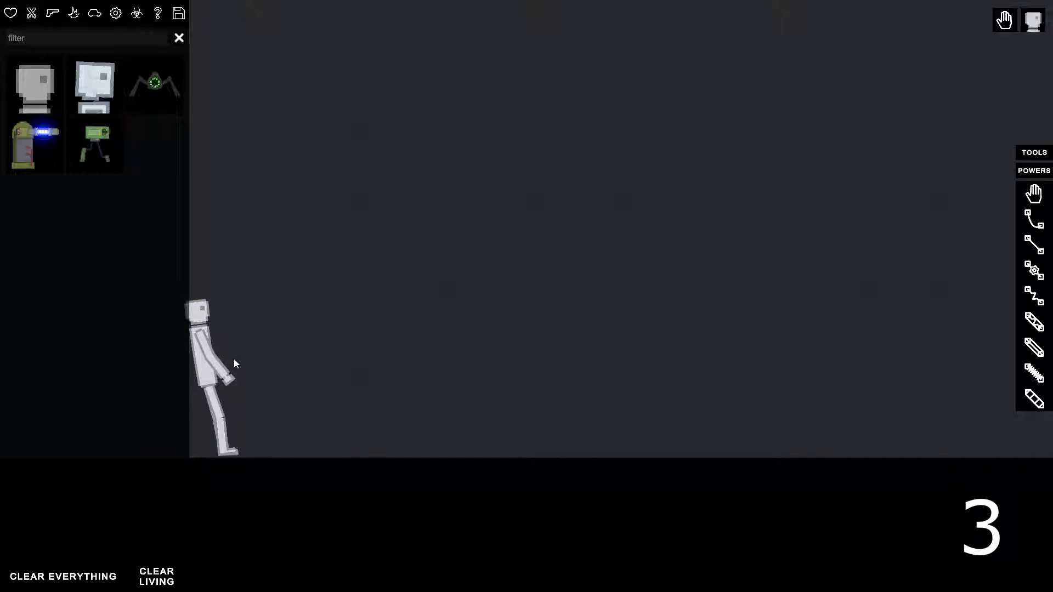
scroll(344, 360, up, 2)
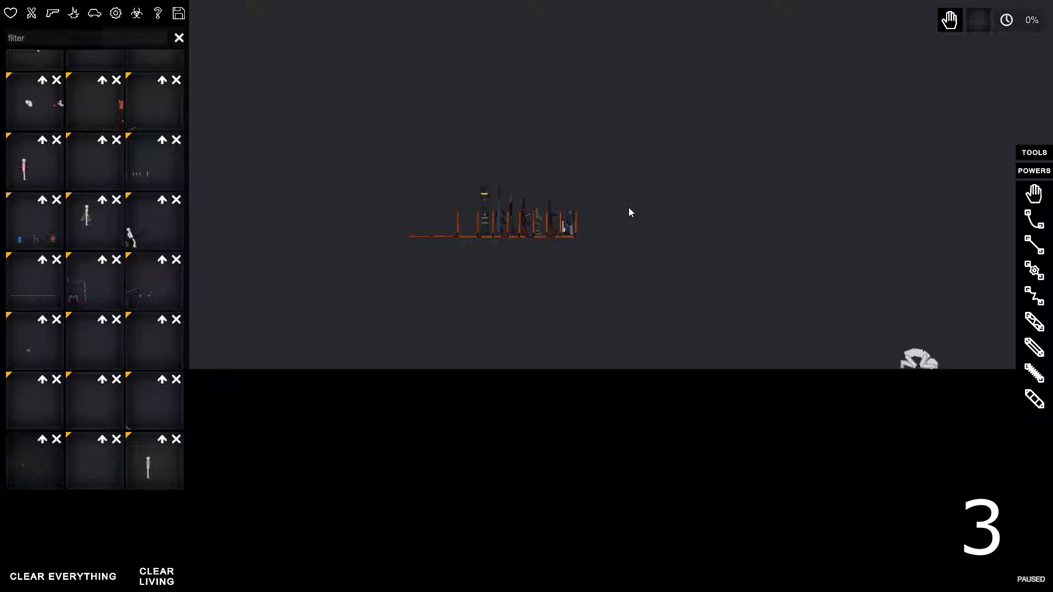
scroll(480, 198, up, 5)
scroll(479, 197, up, 3)
scroll(504, 213, down, 5)
scroll(581, 235, up, 2)
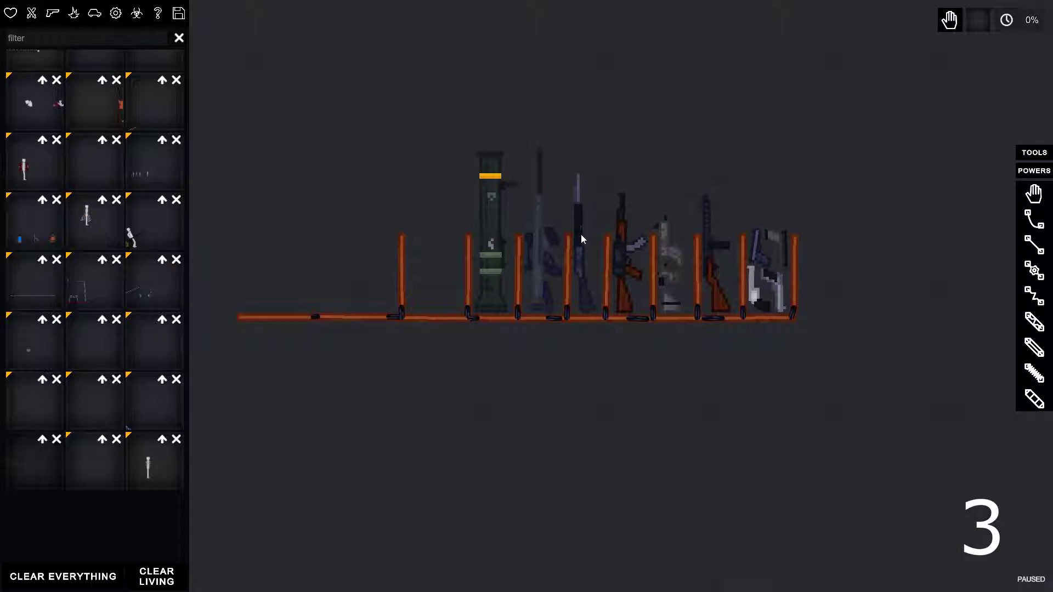
scroll(827, 282, up, 1)
scroll(828, 282, down, 3)
scroll(602, 221, up, 3)
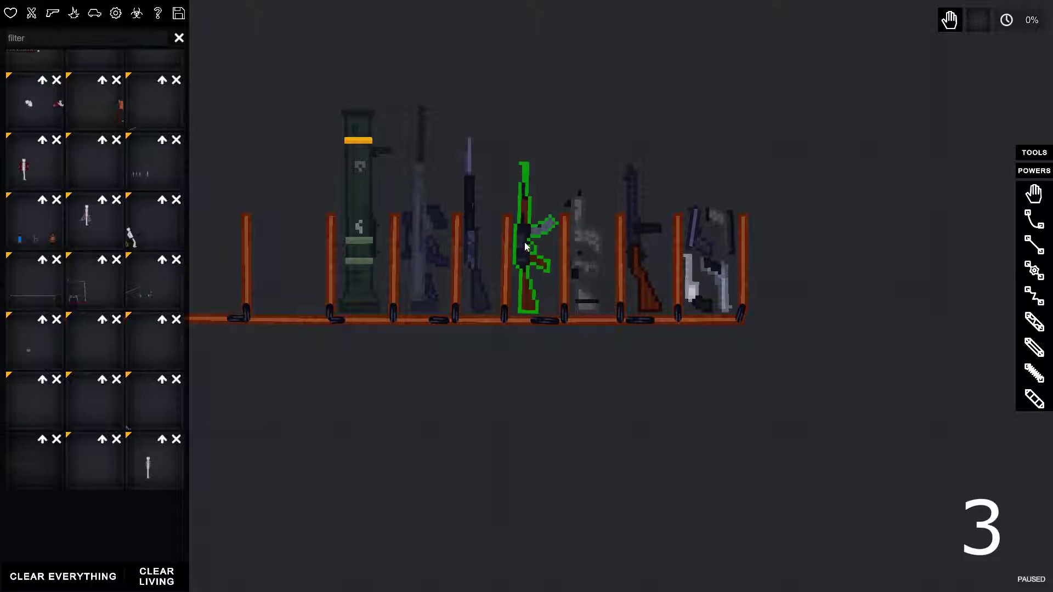
key(ctrl+a)
scroll(524, 309, down, 3)
scroll(487, 296, up, 1)
drag(493, 289, 507, 376)
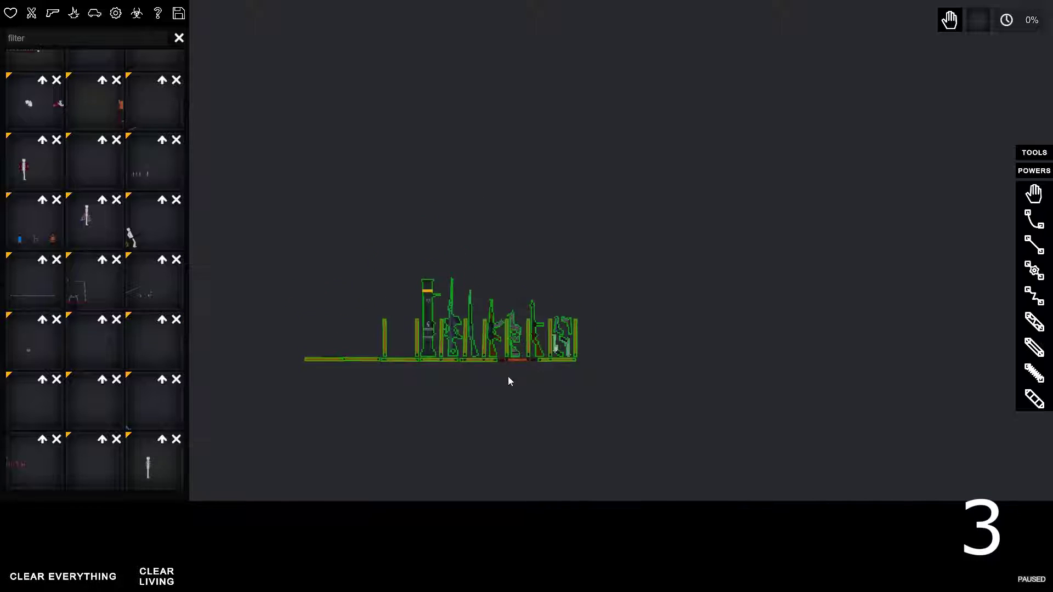
key(p)
- Pull the ragdoll against the rack and shoot its head with the rack's pistol
drag(814, 473, 681, 397)
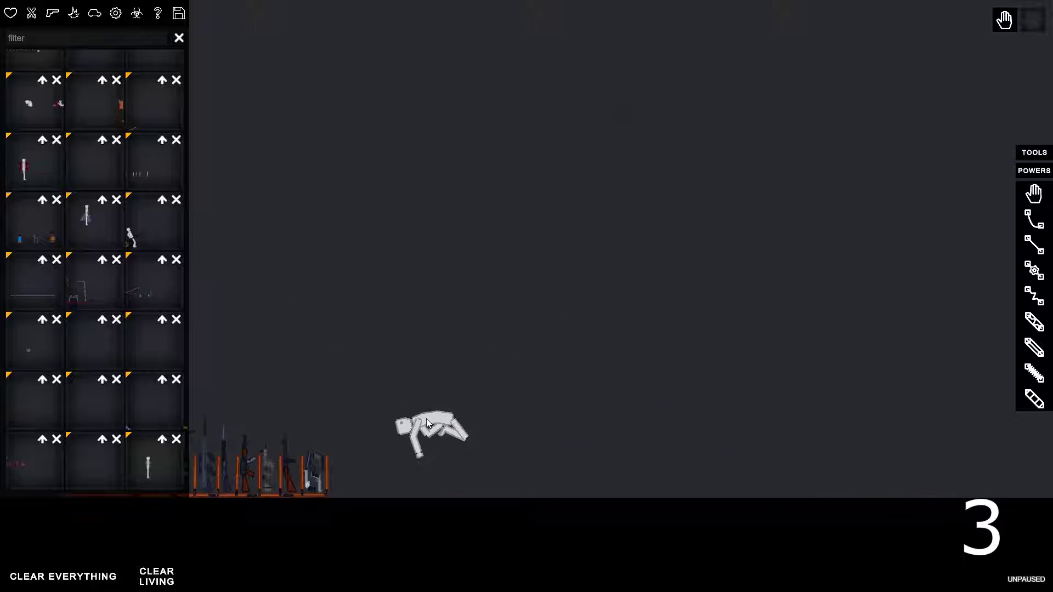
scroll(313, 430, up, 3)
scroll(321, 427, down, 2)
scroll(587, 460, up, 1)
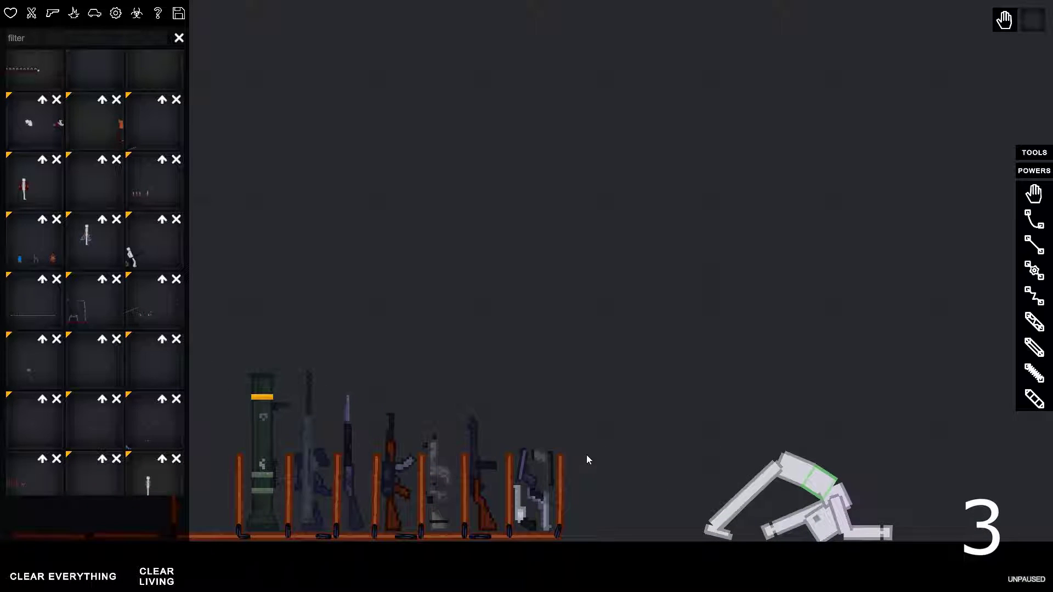
scroll(783, 527, up, 2)
mouse_move(785, 528)
mouse_down()
mouse_move(562, 441)
mouse_move(579, 435)
mouse_up()
scroll(240, 192, down, 2)
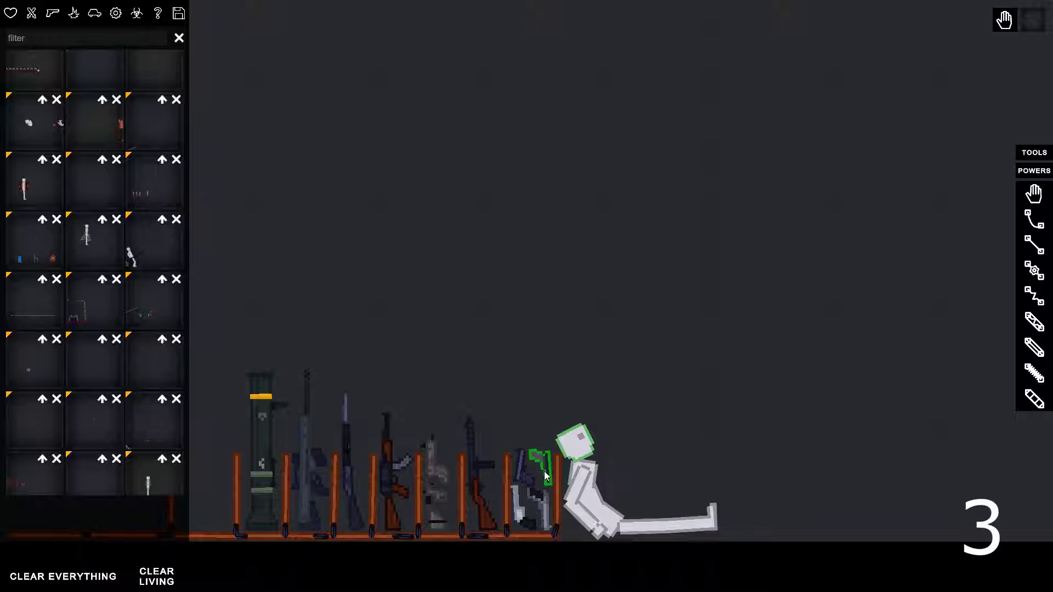
drag(544, 476, 695, 445)
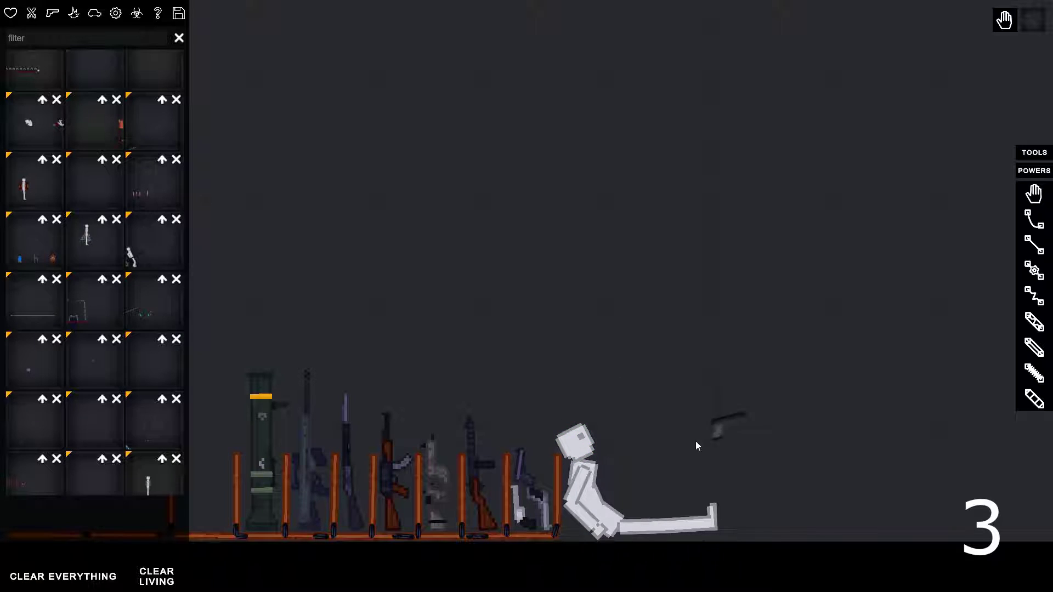
click(652, 422)
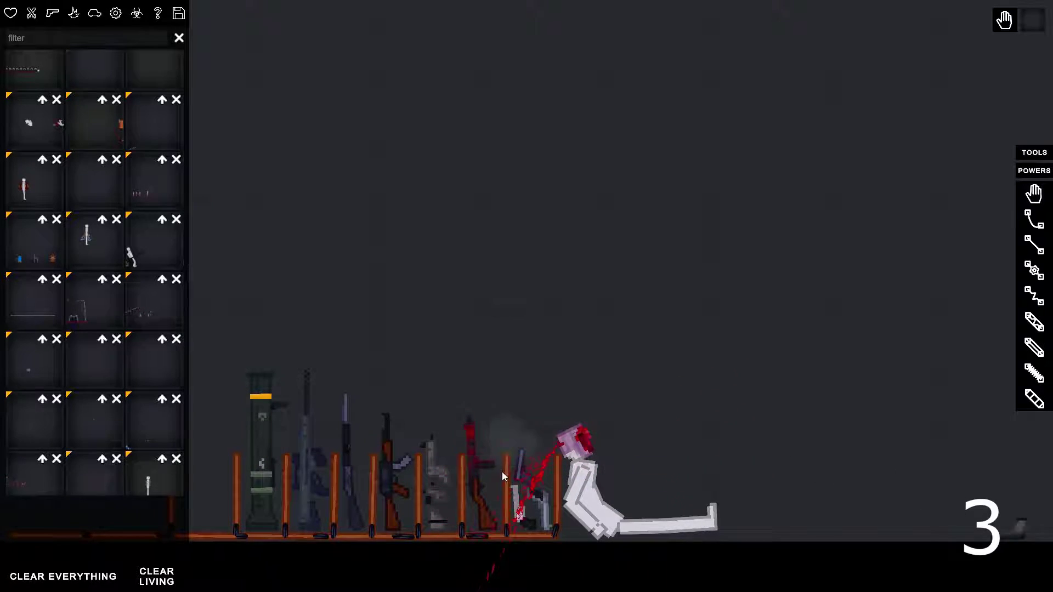
- Pick up the pistol again, shoot the ragdoll, and remove the dead body
mouse_move(526, 447)
mouse_down()
mouse_move(609, 411)
mouse_move(655, 449)
mouse_move(640, 417)
mouse_move(632, 441)
mouse_move(712, 391)
mouse_up()
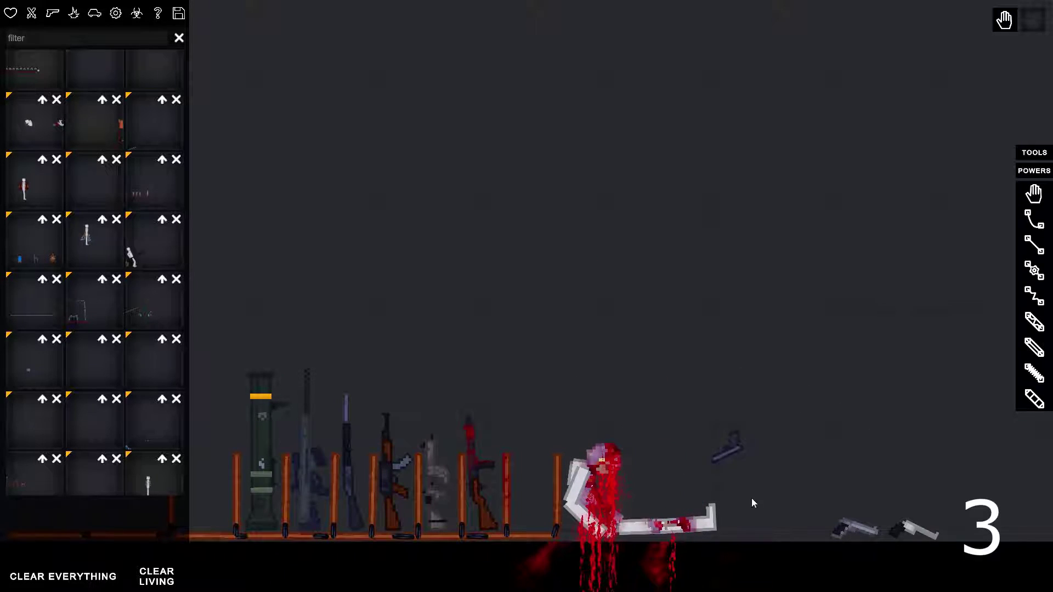
drag(840, 538, 696, 455)
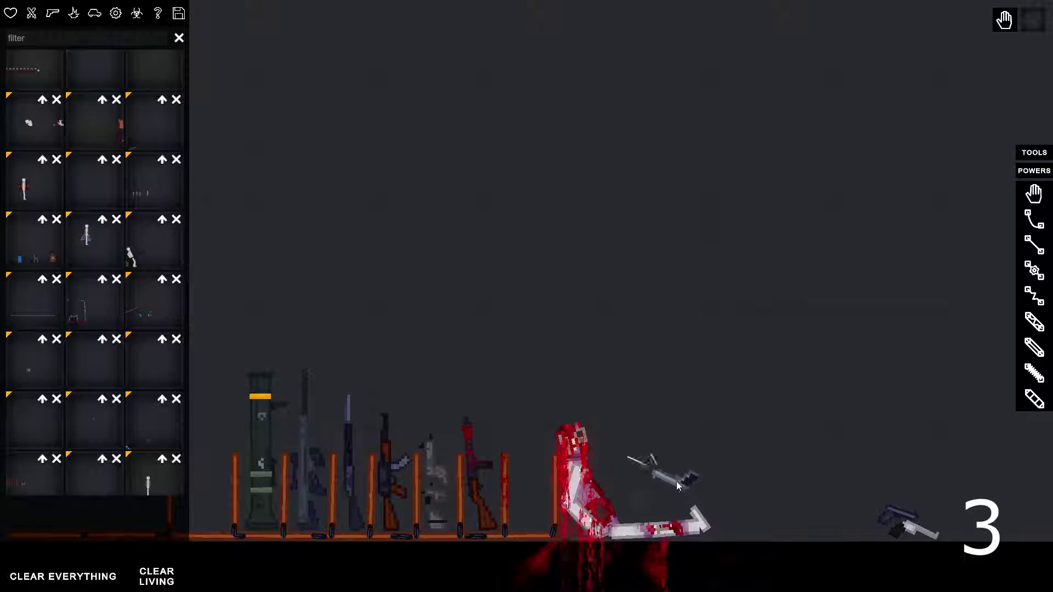
key(f)
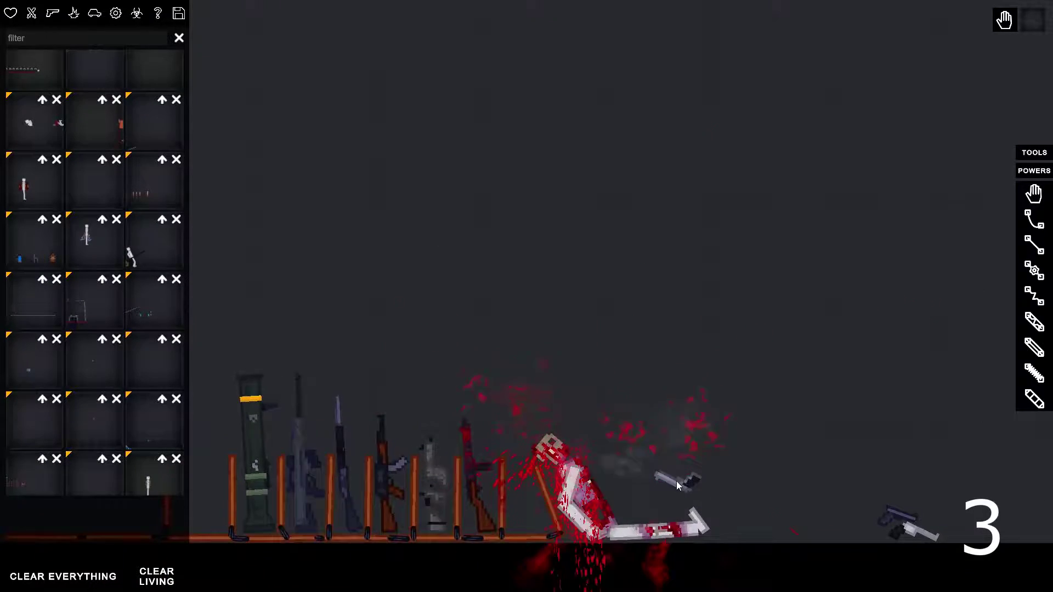
scroll(609, 498, down, 2)
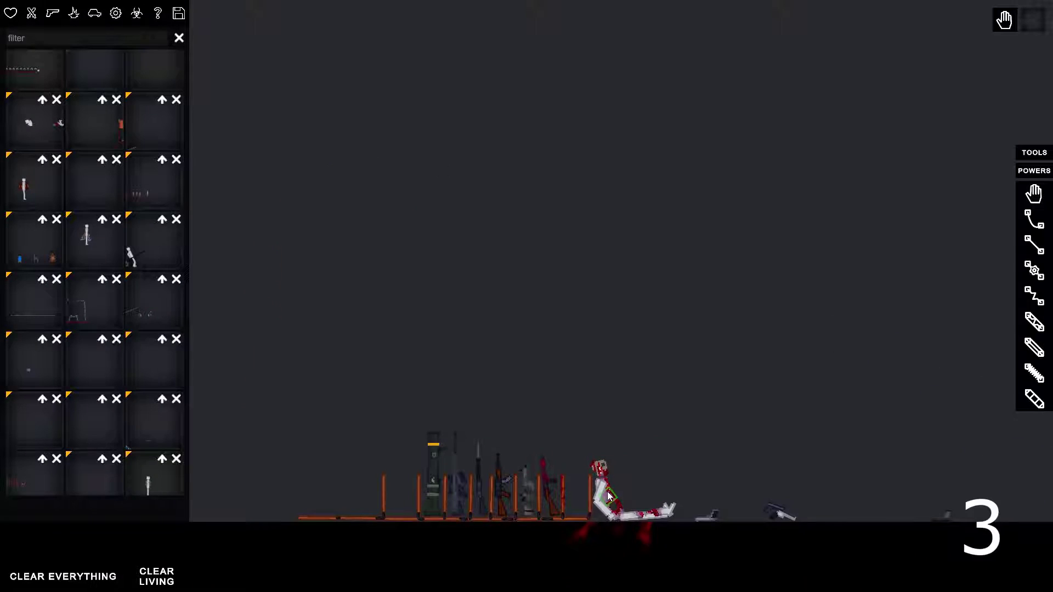
drag(609, 498, 760, 277)
- Spawn a ragdoll beside the rack, aim a rack rifle at it, and fling it upward
click(115, 14)
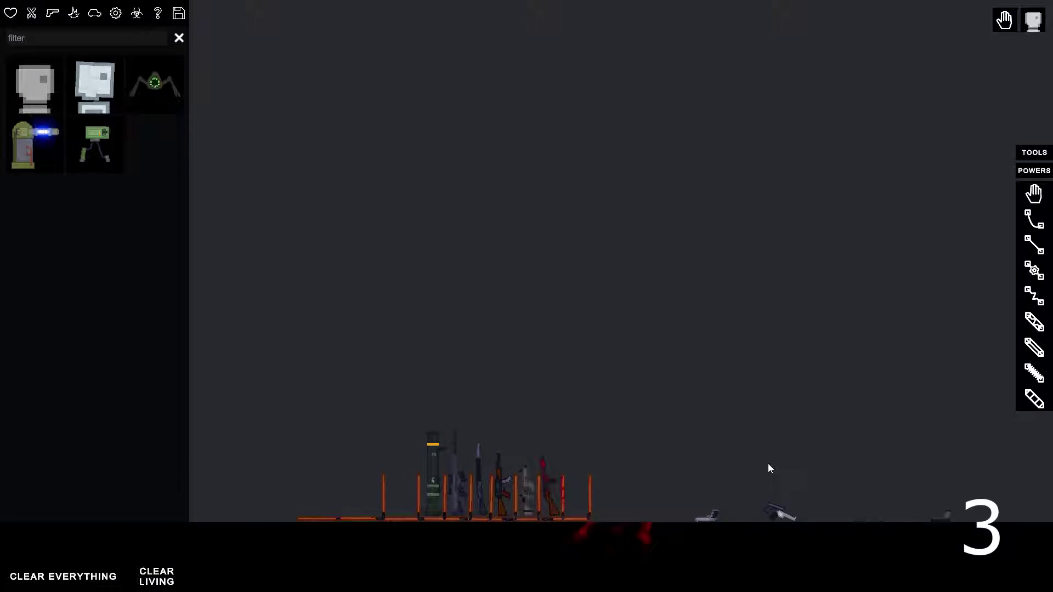
scroll(768, 464, up, 1)
click(564, 449)
mouse_move(101, 576)
mouse_down()
mouse_move(95, 367)
mouse_move(375, 400)
mouse_up()
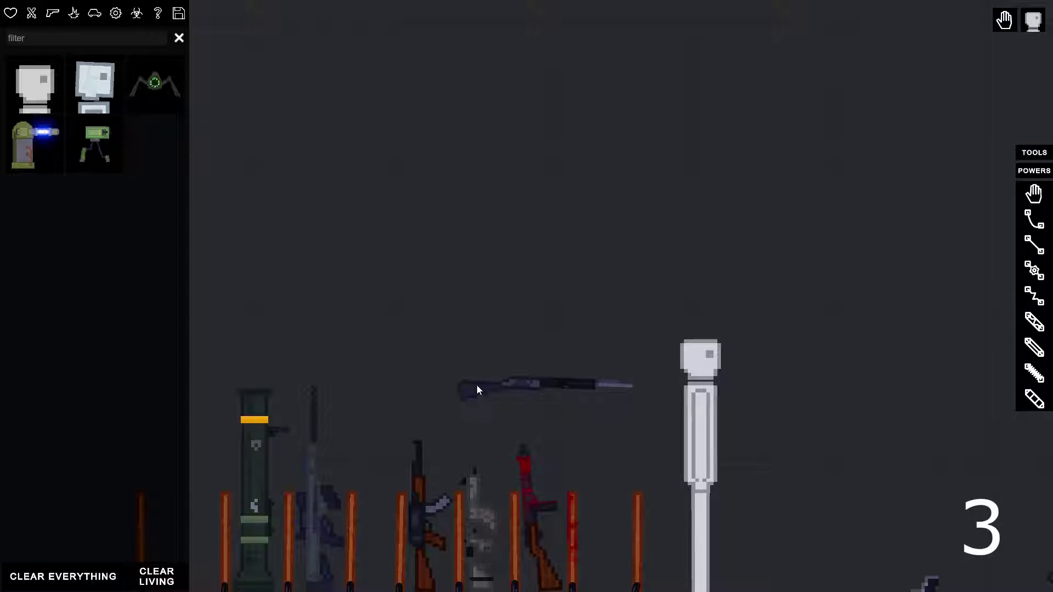
key(f)
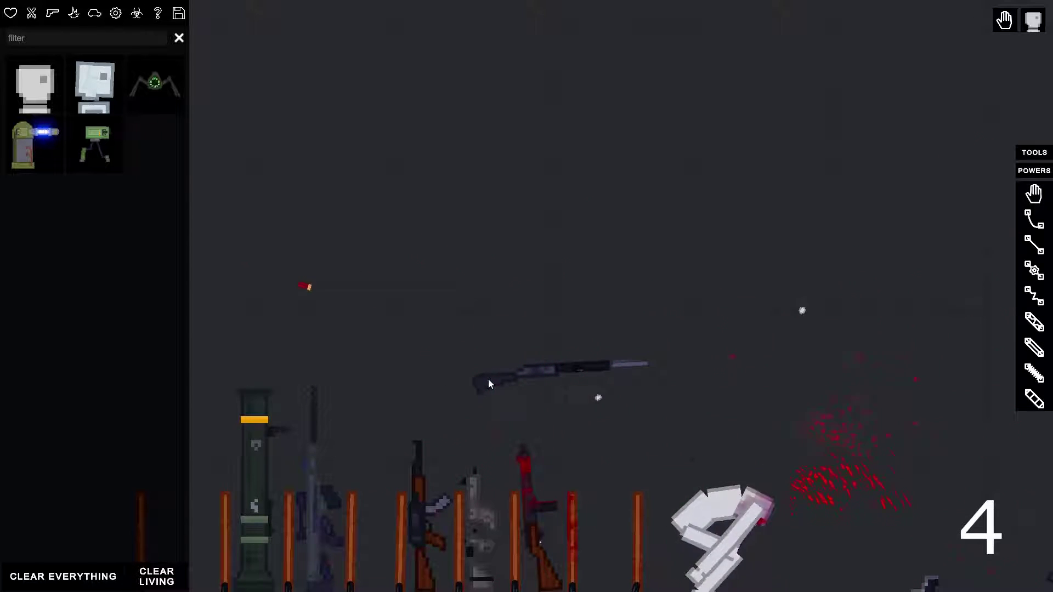
scroll(497, 383, down, 2)
drag(488, 379, 685, 399)
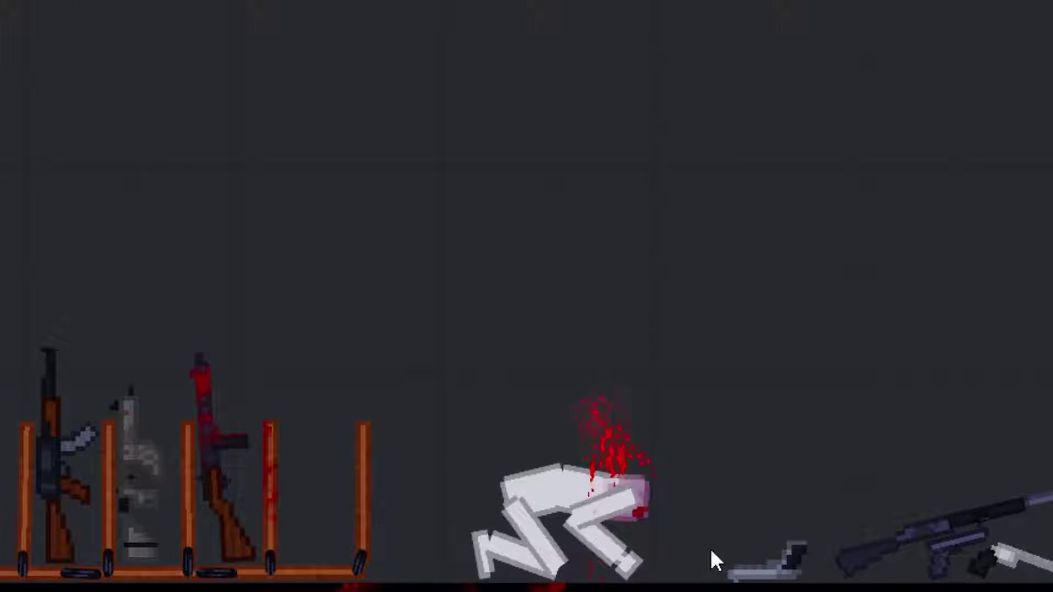
scroll(709, 492, up, 3)
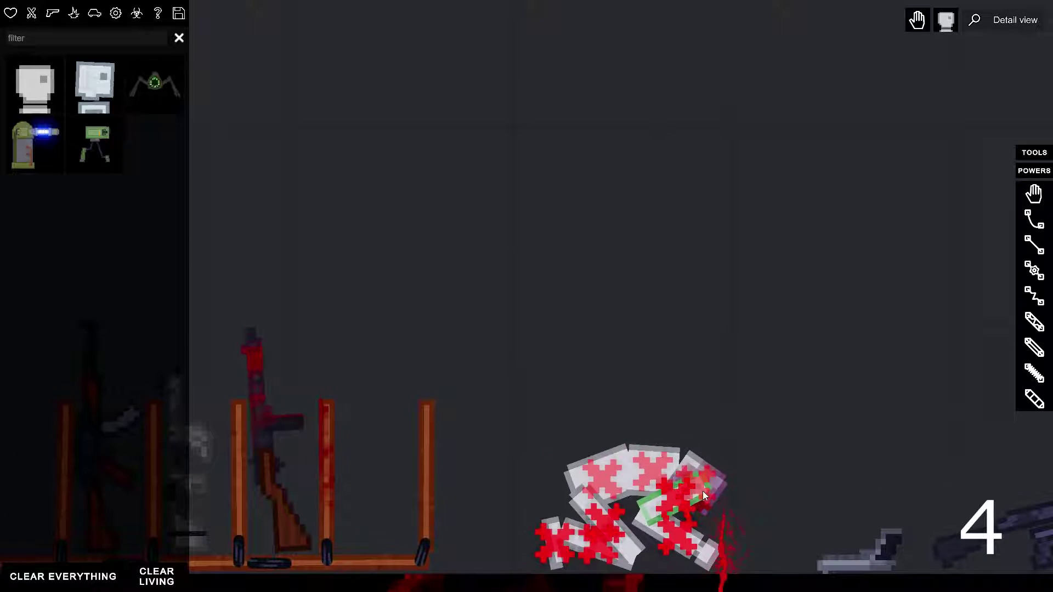
drag(703, 491, 951, 120)
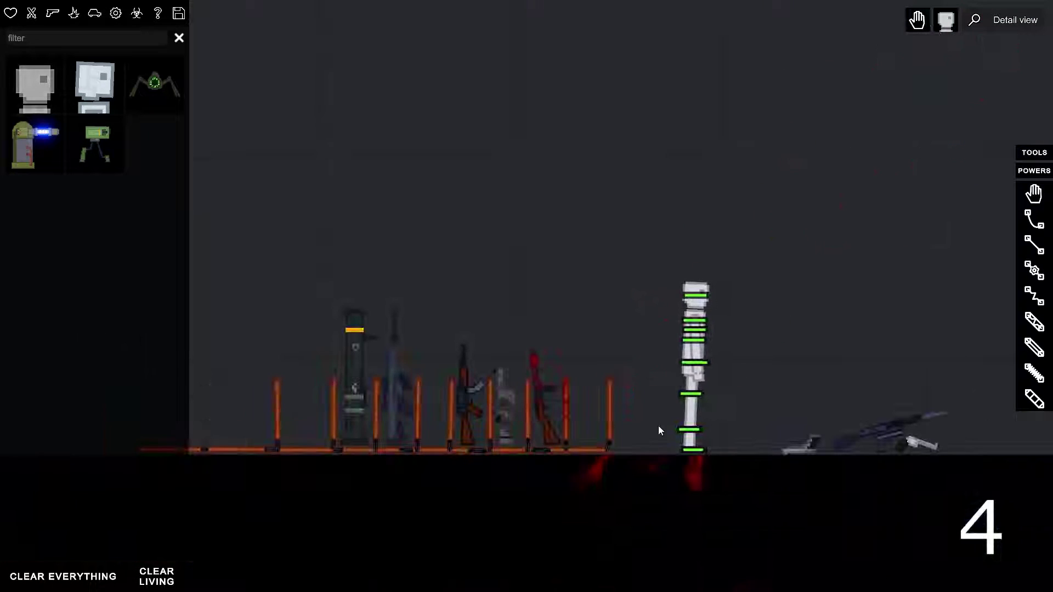
- Lift another weapon, then carry a ragdoll by its head onto the body pile
mouse_move(375, 448)
mouse_down()
mouse_move(392, 327)
mouse_move(416, 316)
mouse_up()
scroll(406, 316, up, 3)
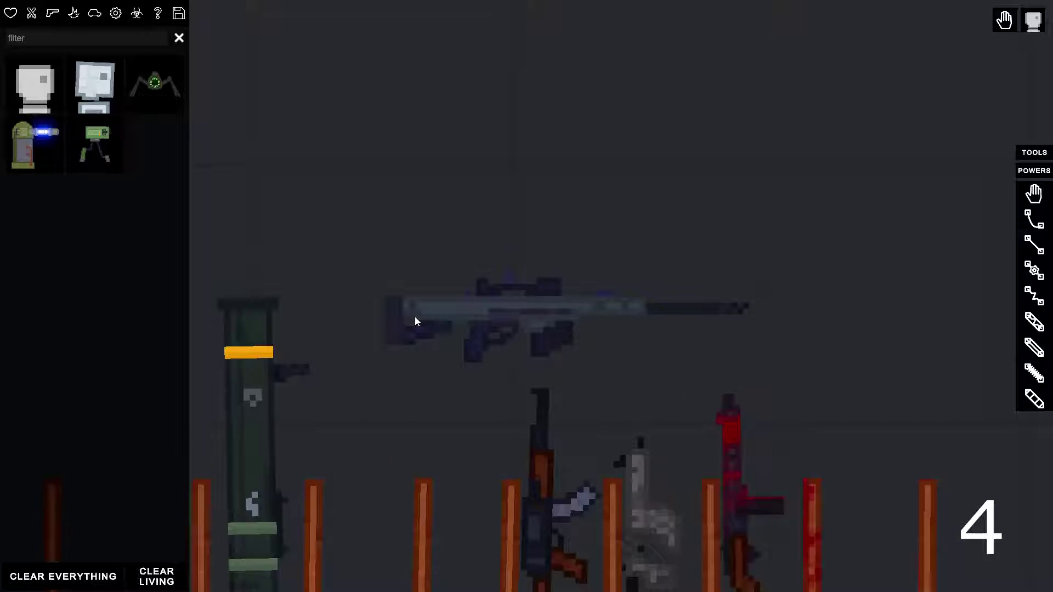
scroll(415, 317, down, 5)
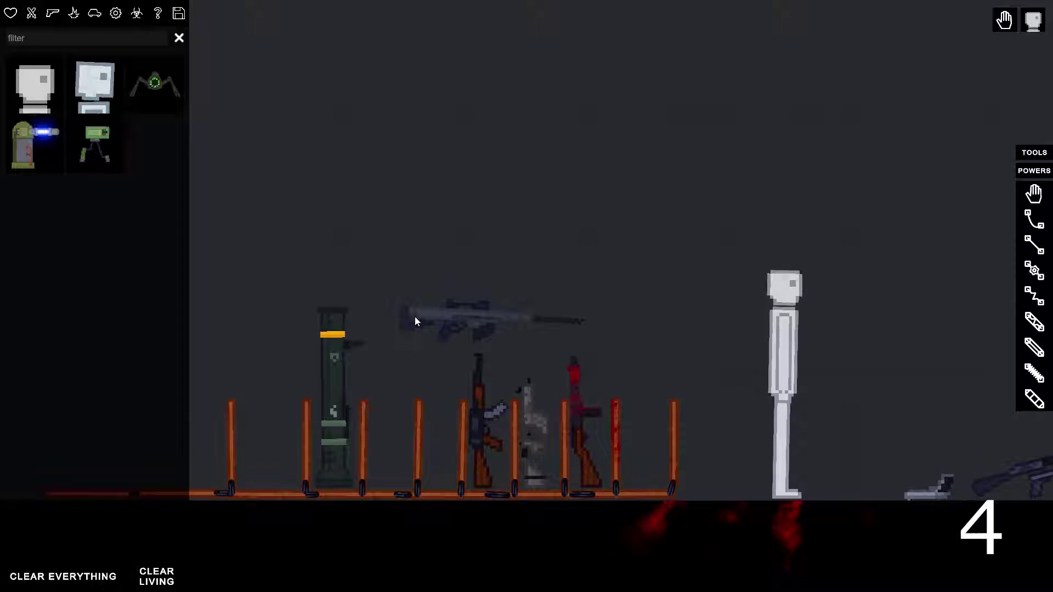
scroll(415, 316, down, 4)
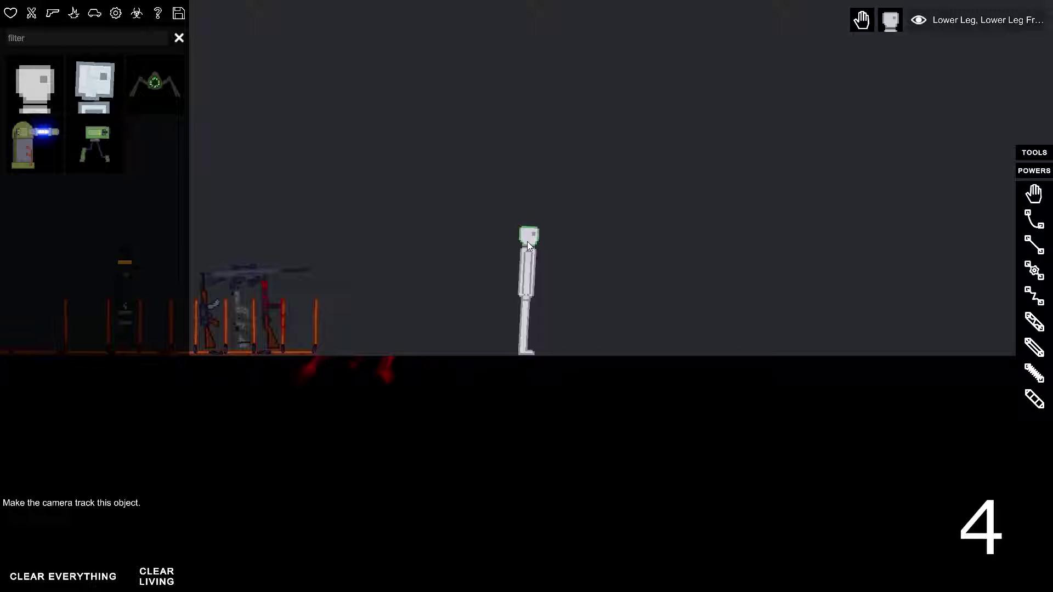
drag(527, 240, 594, 254)
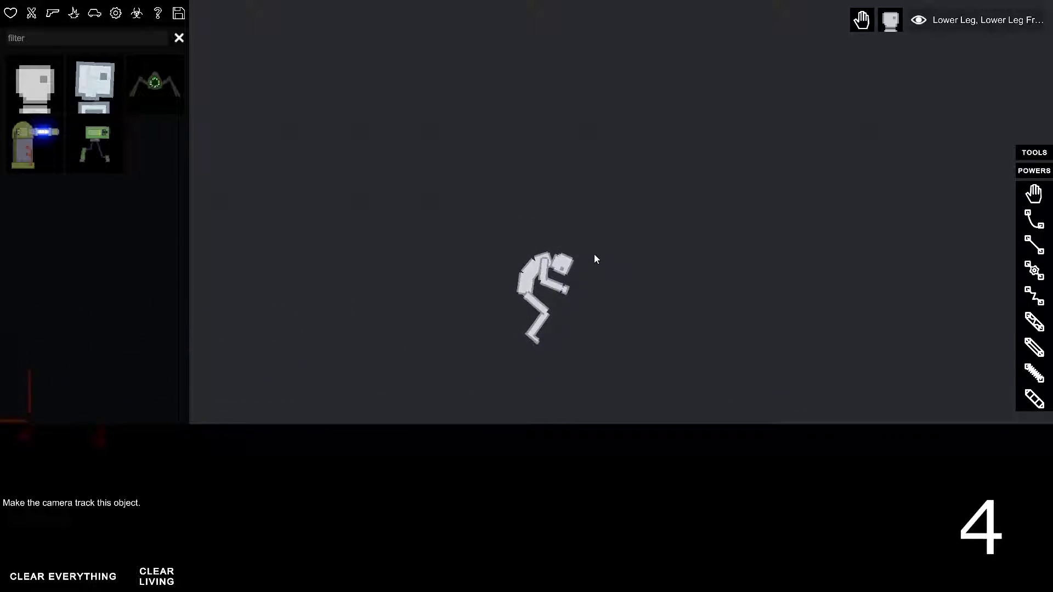
mouse_move(595, 255)
mouse_down()
mouse_move(545, 259)
mouse_move(507, 247)
mouse_up()
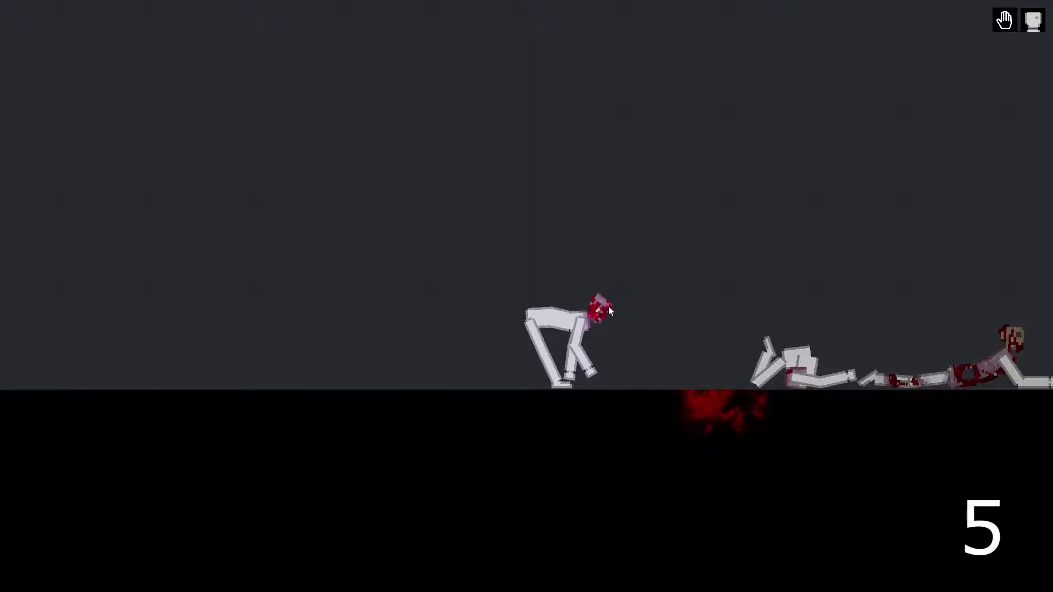
mouse_move(733, 262)
mouse_down()
mouse_move(797, 337)
mouse_move(593, 206)
mouse_move(448, 274)
mouse_move(447, 258)
mouse_move(754, 341)
mouse_up()
scroll(852, 337, up, 3)
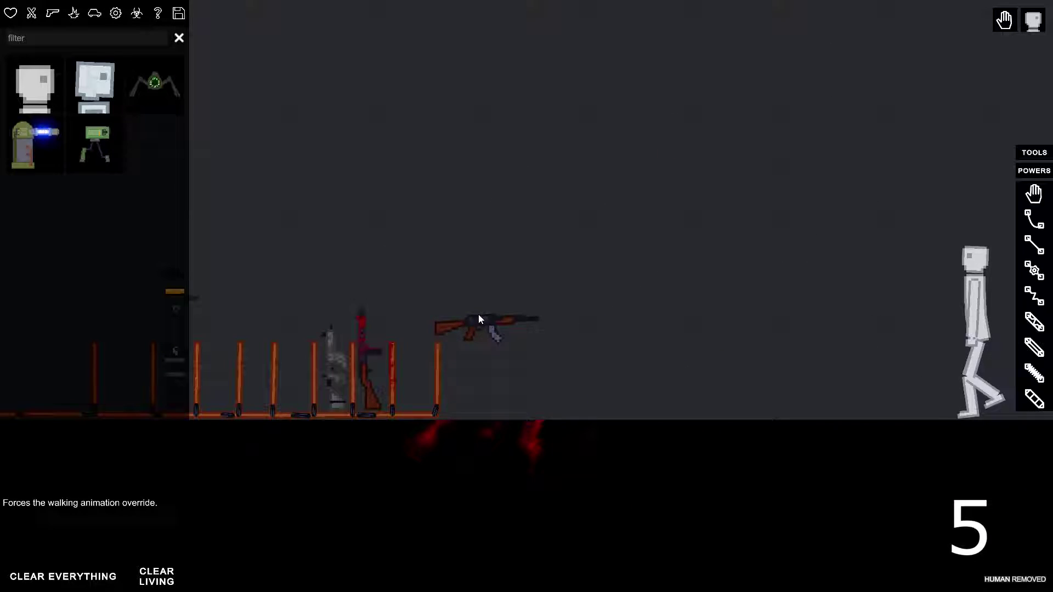
- Shoot the walking dummy with the rifle, select its body, and stand the red rod upright
mouse_move(480, 306)
mouse_down()
mouse_move(463, 312)
mouse_move(486, 318)
mouse_move(476, 316)
mouse_up()
key(f)
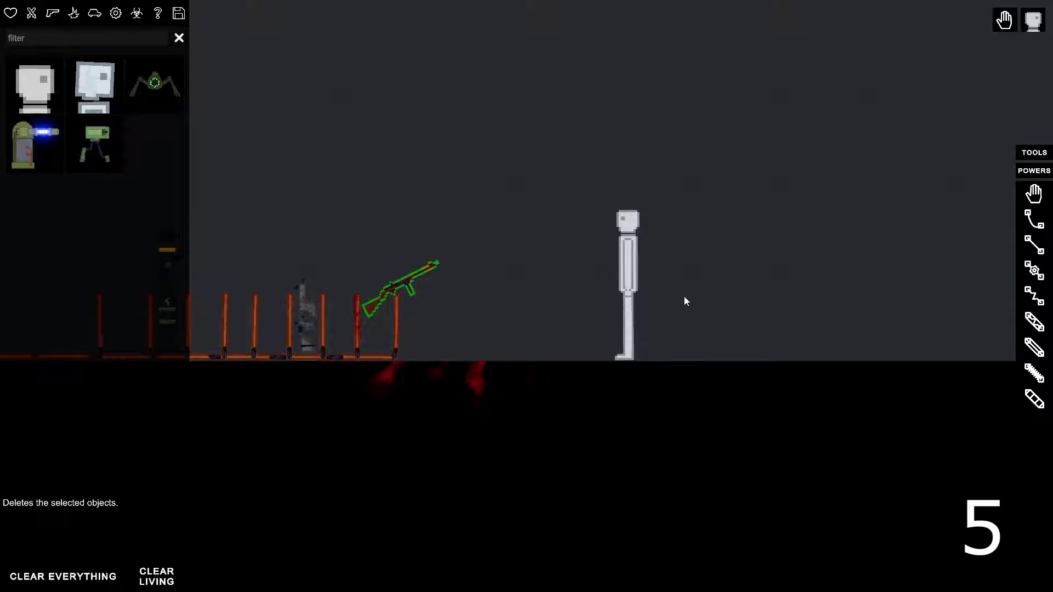
drag(581, 156, 690, 390)
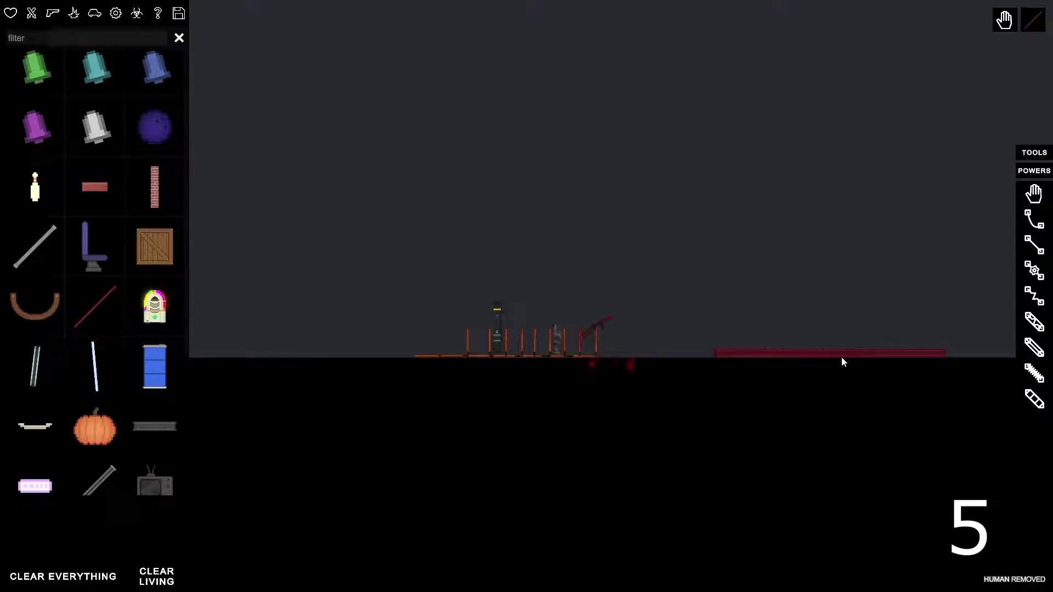
drag(841, 360, 700, 219)
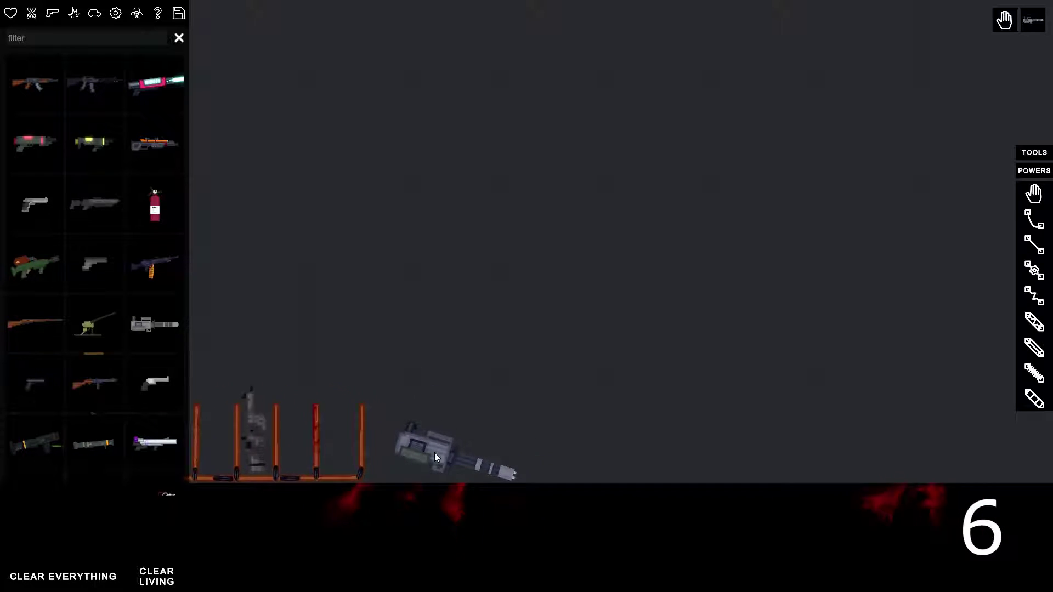
scroll(435, 458, down, 3)
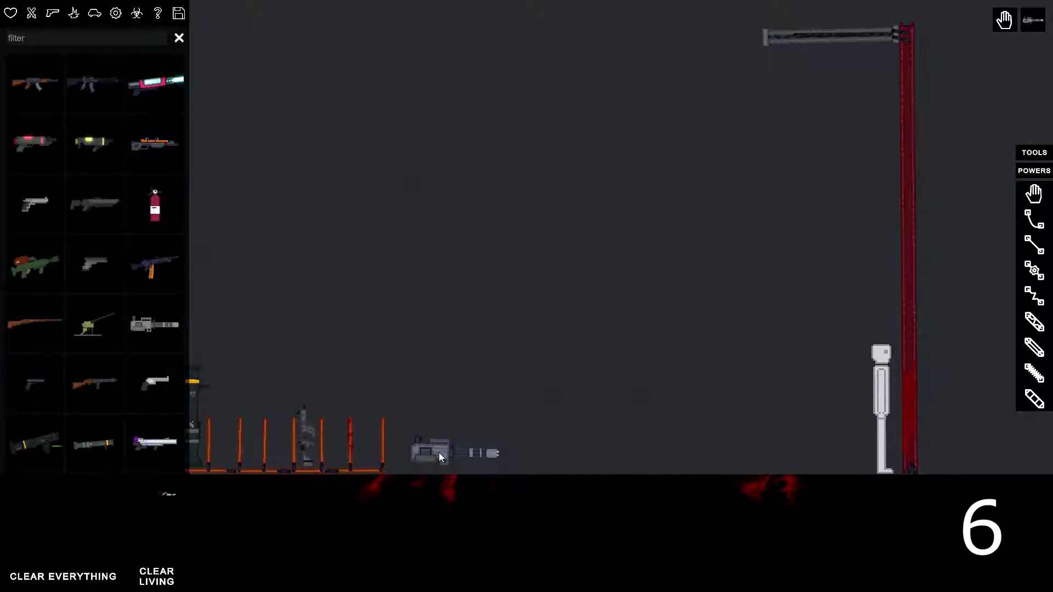
- Fire the minigun at the dummy, then toss the minigun away
mouse_move(438, 452)
mouse_down()
mouse_move(438, 433)
mouse_move(443, 445)
mouse_up()
key(f)
scroll(556, 475, down, 1)
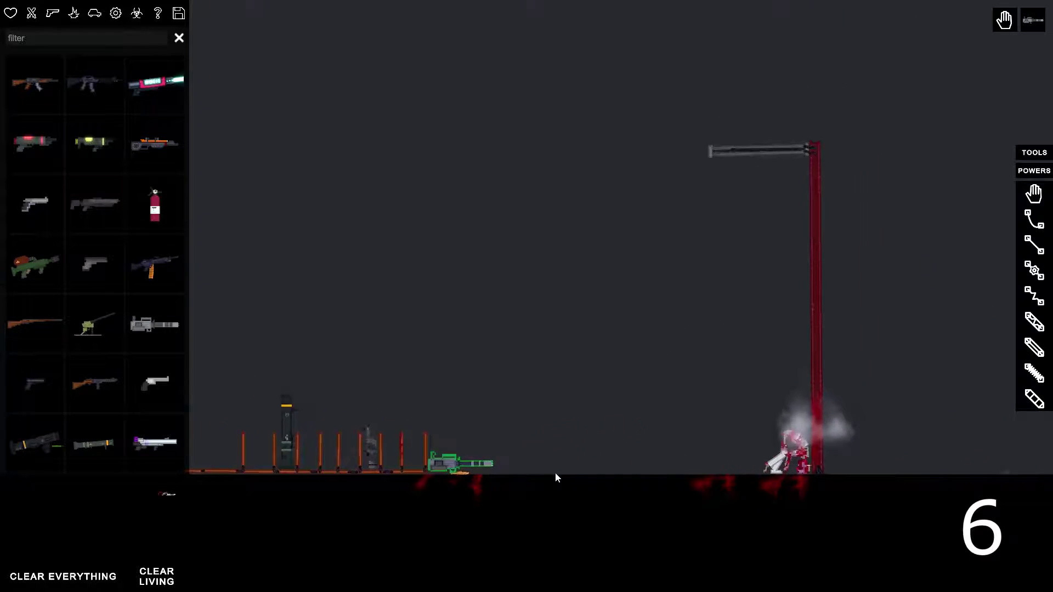
scroll(456, 457, up, 5)
scroll(502, 474, down, 3)
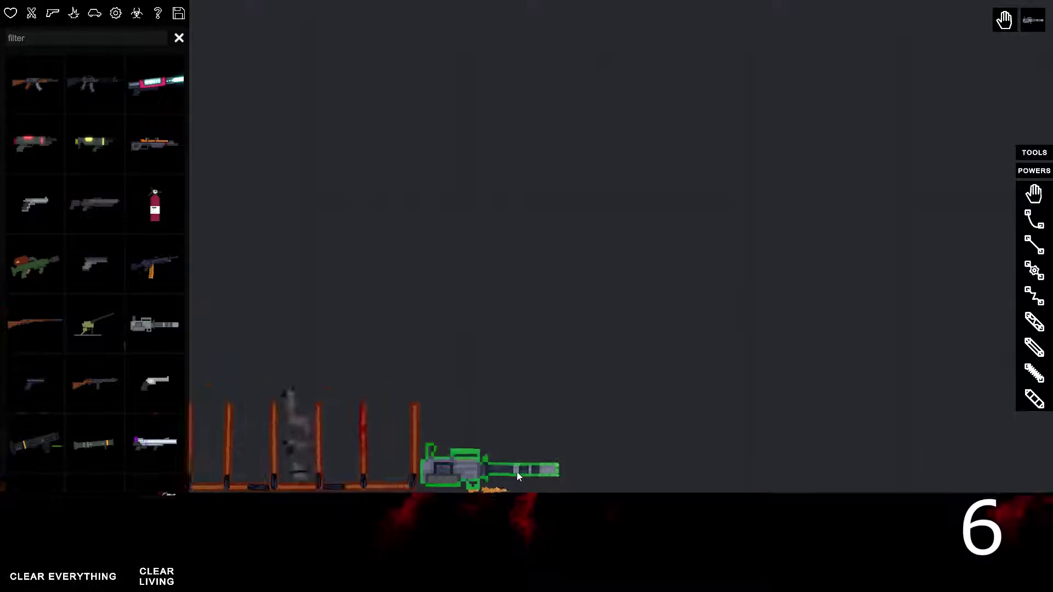
drag(518, 476, 524, 480)
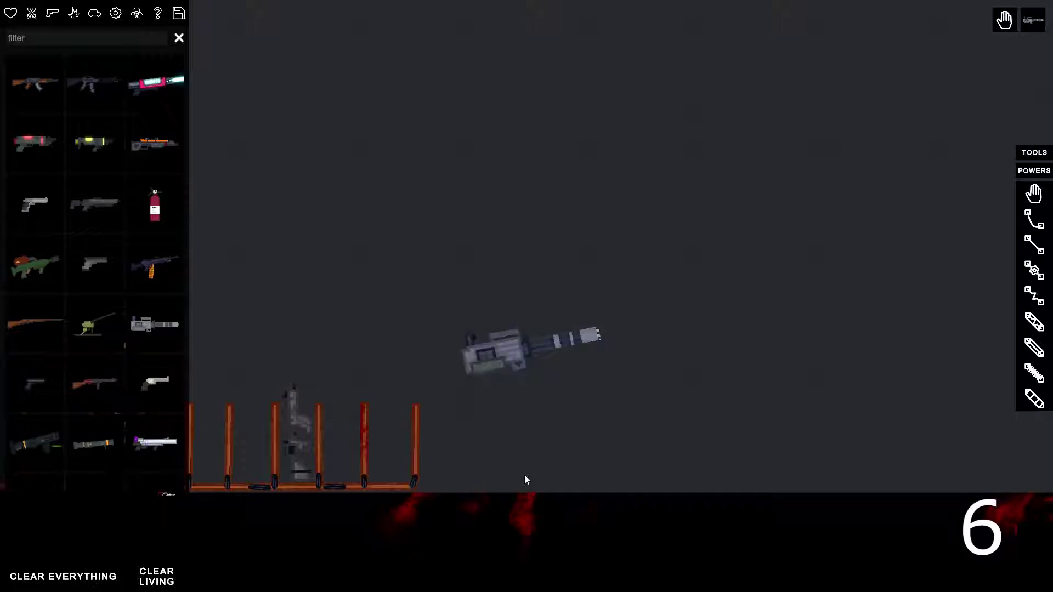
scroll(664, 421, up, 1)
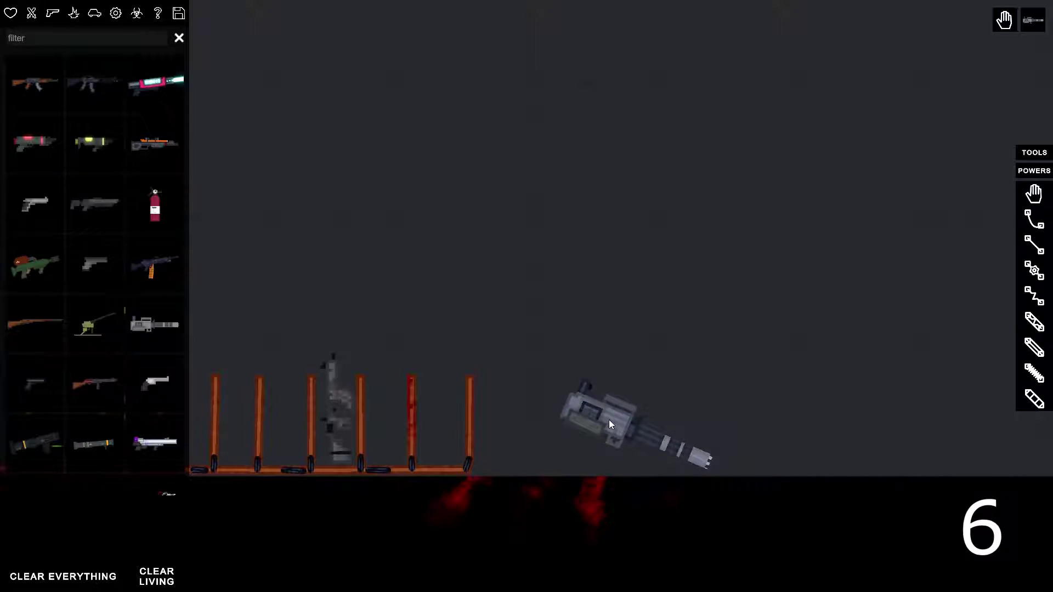
scroll(609, 420, down, 2)
scroll(606, 426, down, 1)
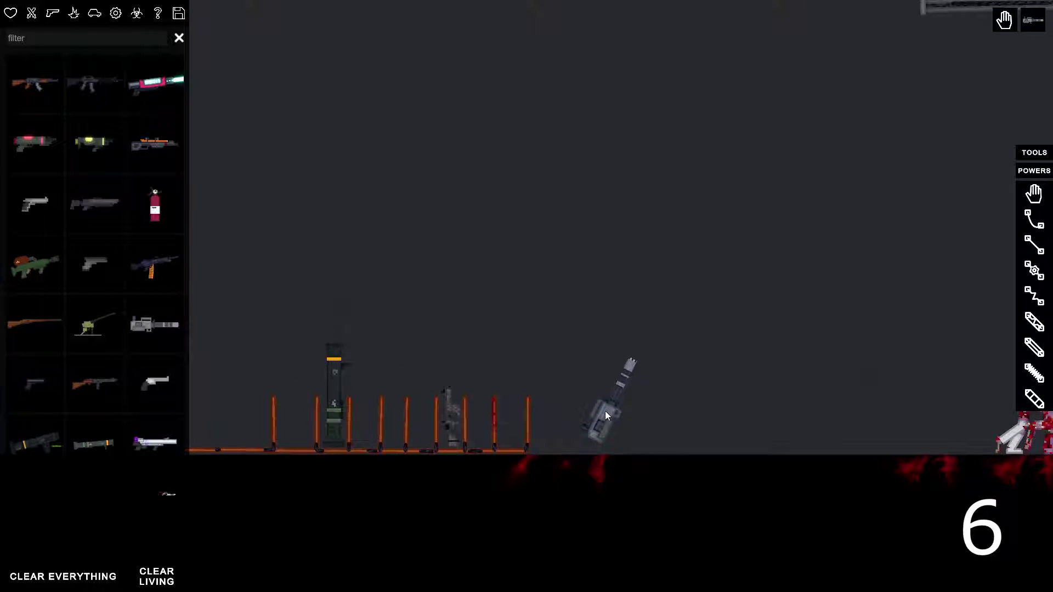
drag(593, 426, 1018, 5)
scroll(861, 520, down, 1)
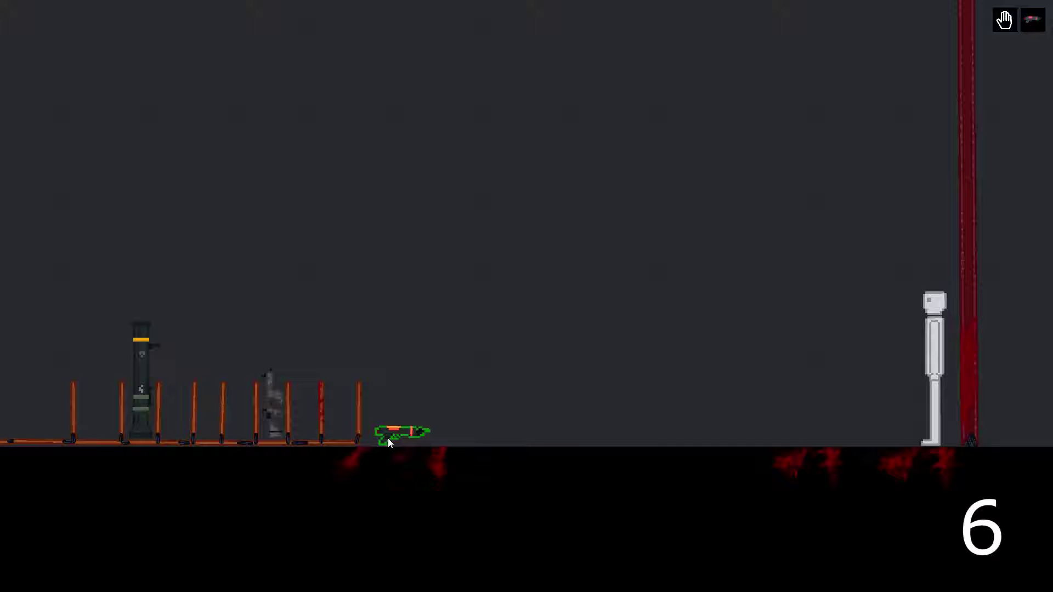
- Shoot the dummy by the red pillar with the small gun, then lower it
mouse_move(390, 434)
mouse_down()
mouse_move(374, 411)
mouse_move(433, 368)
mouse_move(424, 360)
mouse_up()
key(f)
scroll(380, 404, down, 1)
key(f)
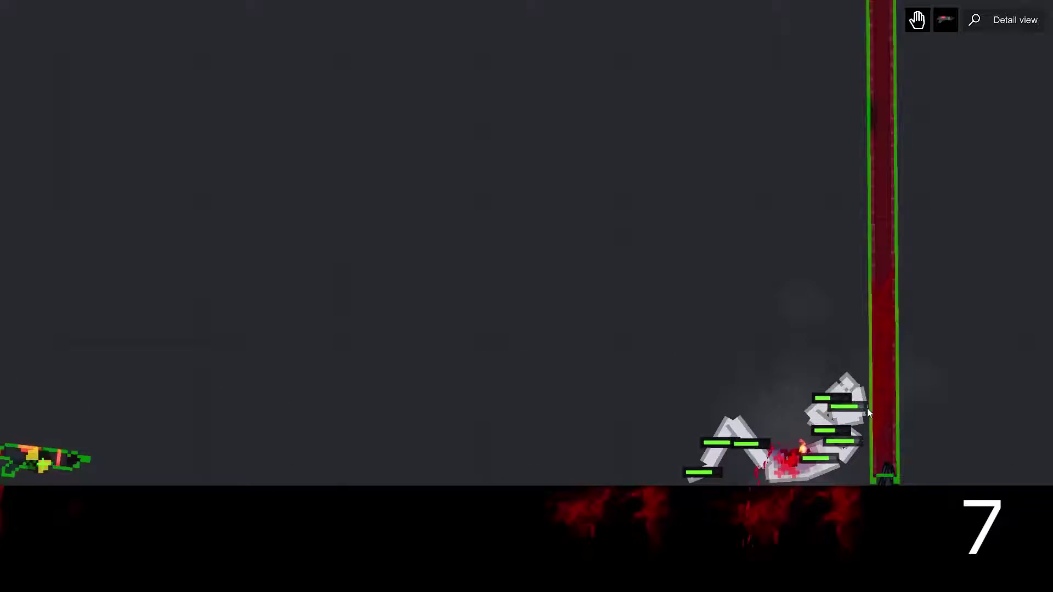
scroll(800, 465, up, 3)
scroll(814, 439, up, 2)
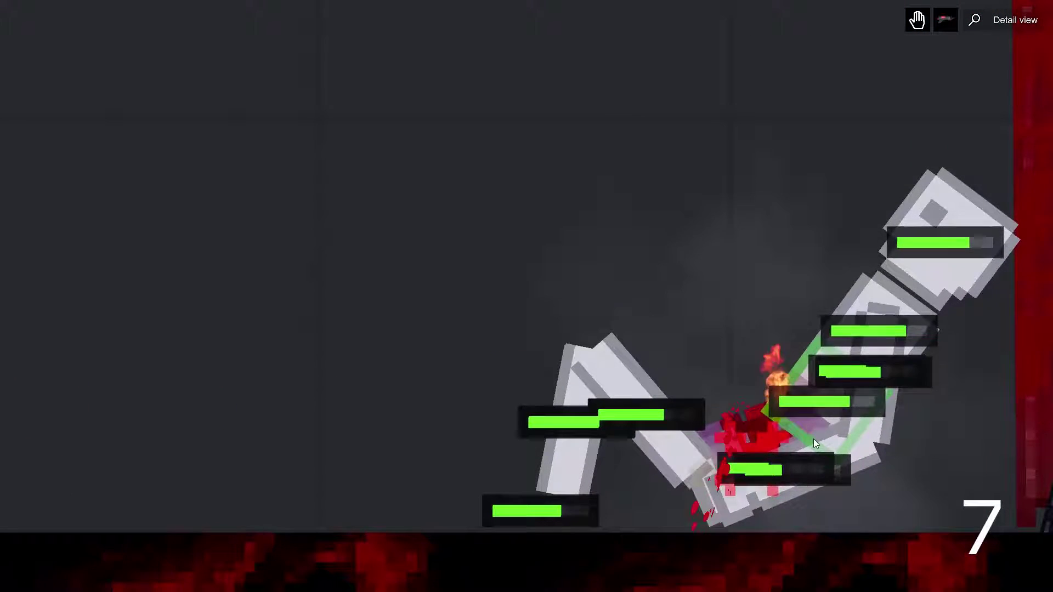
scroll(945, 402, down, 2)
scroll(946, 402, up, 2)
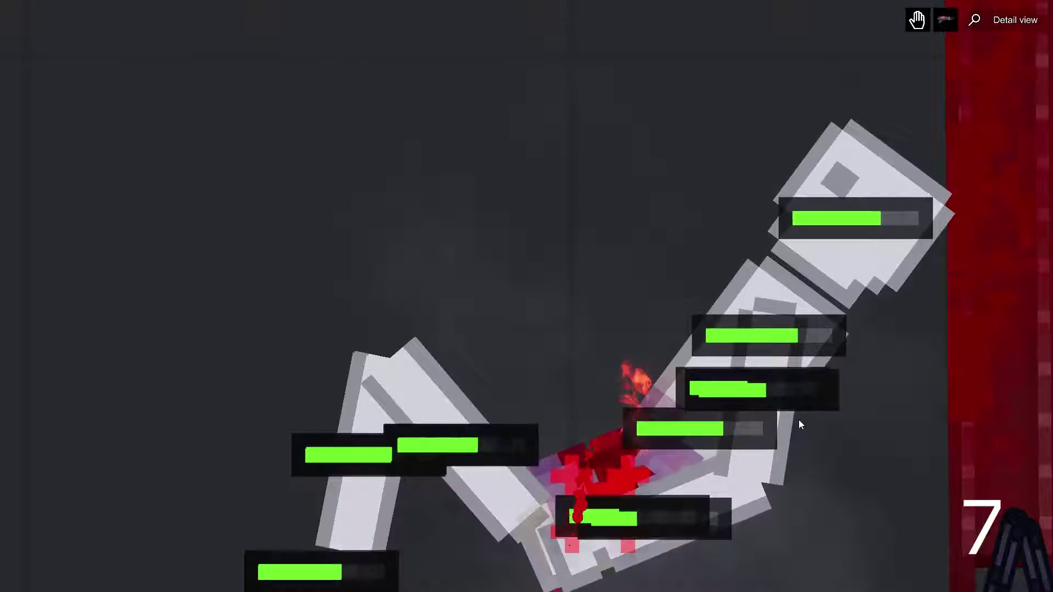
scroll(795, 423, down, 4)
drag(245, 363, 288, 414)
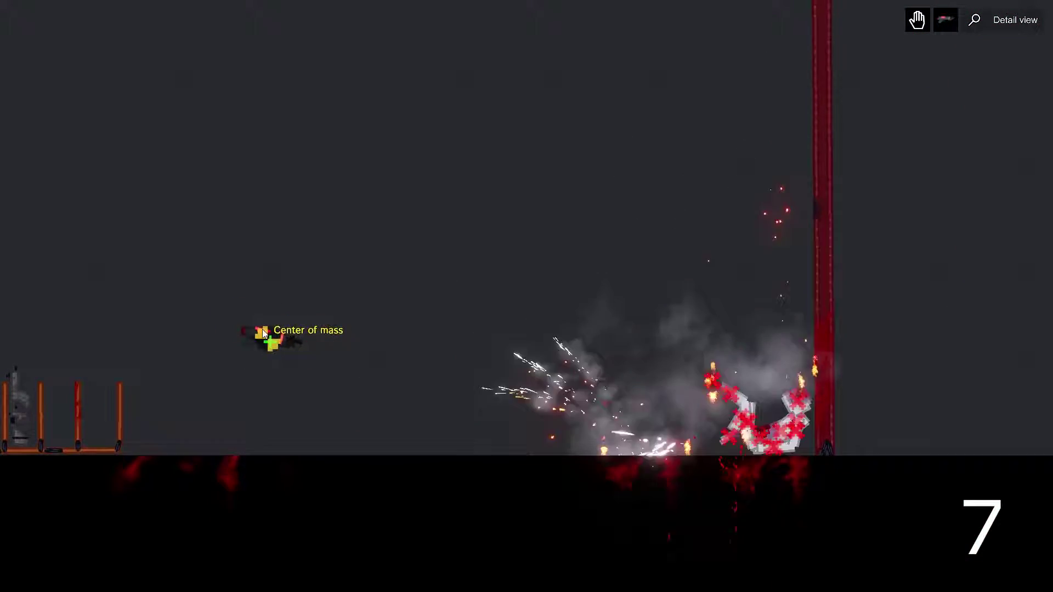
scroll(288, 414, down, 3)
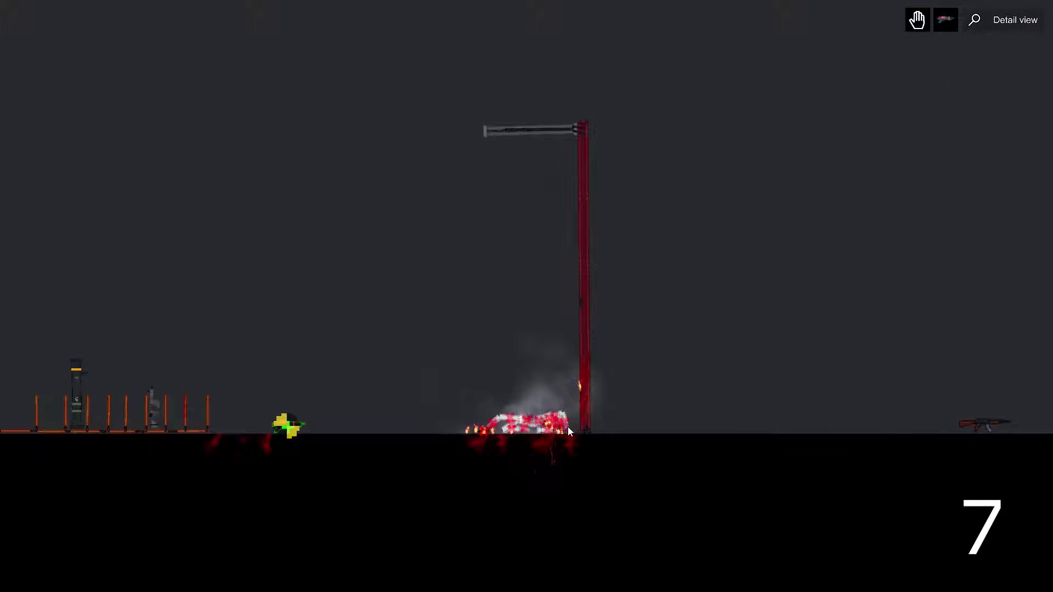
- Lift the ragdoll and blow it up with the cyan beam gun
drag(498, 404, 293, 316)
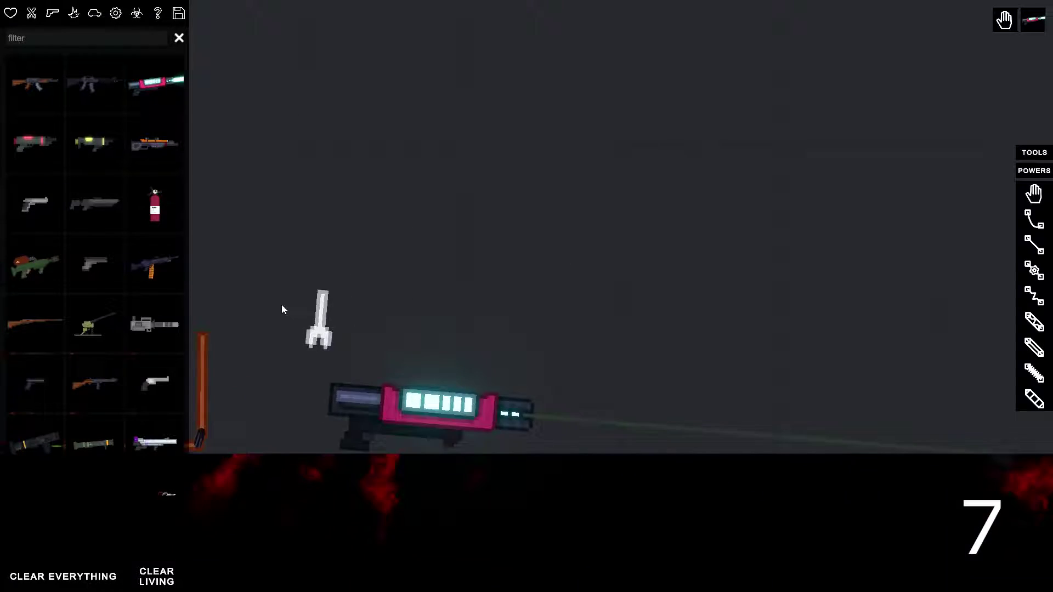
drag(459, 421, 463, 395)
key(f)
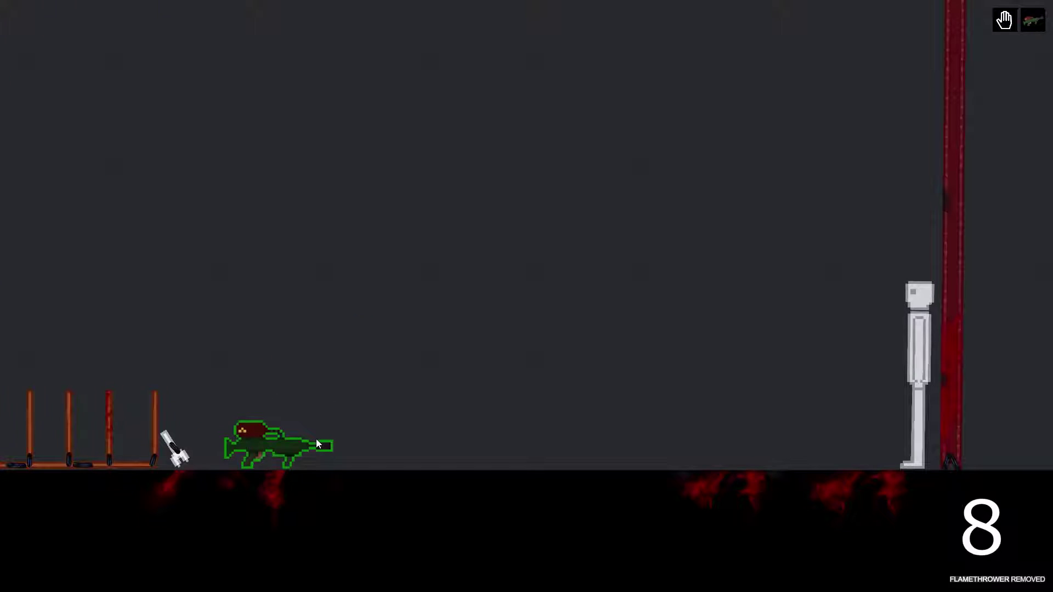
- Burn the dummy by the red pole with the flamethrower, then set it down
click(250, 432)
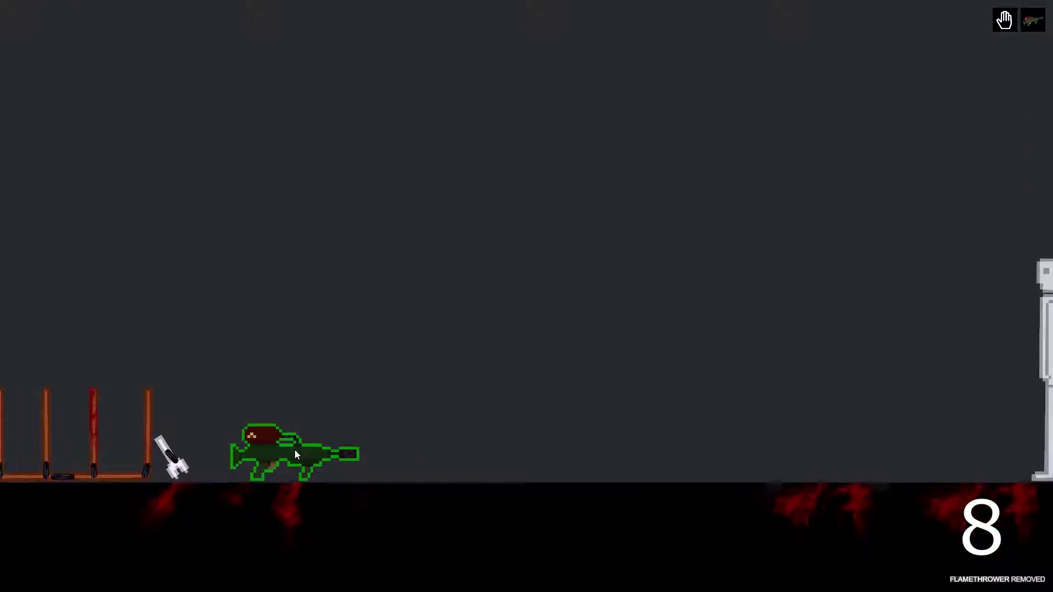
mouse_move(295, 450)
mouse_down()
mouse_move(437, 430)
mouse_move(414, 423)
mouse_up()
key(f)
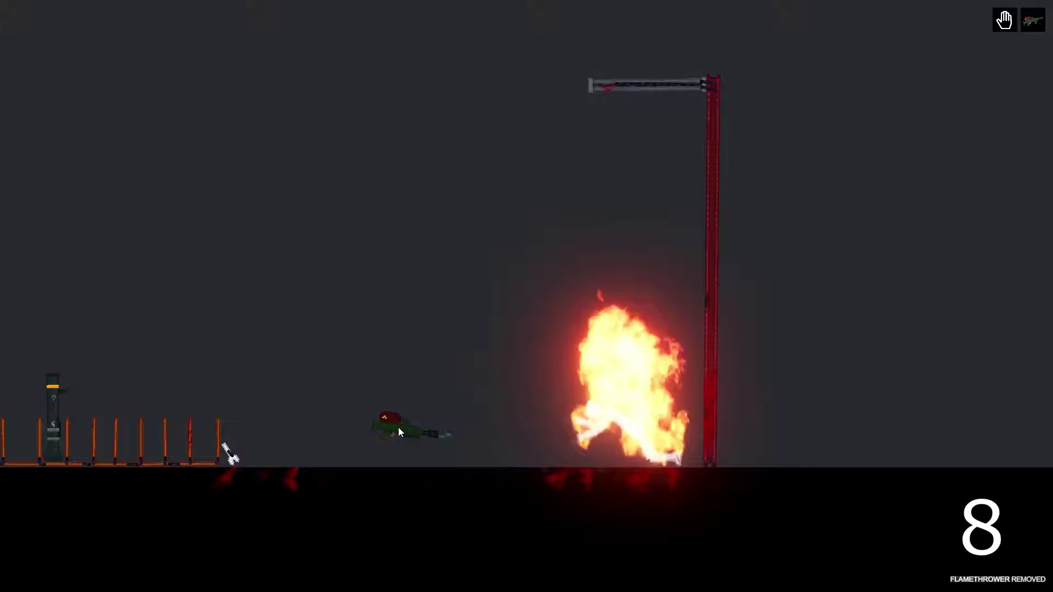
key(f)
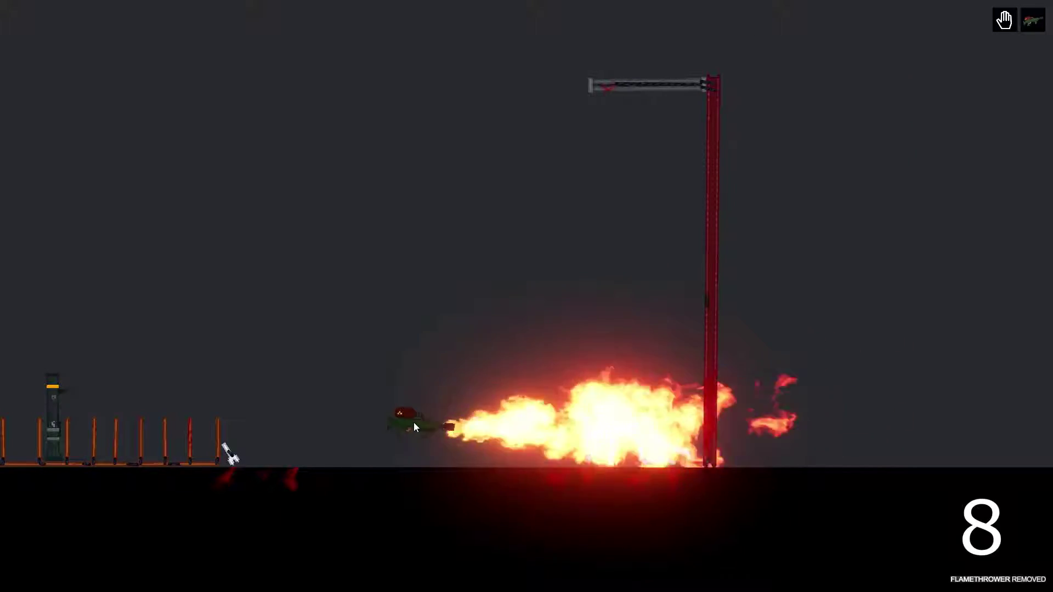
scroll(414, 422, up, 2)
drag(414, 422, 562, 465)
scroll(576, 463, up, 1)
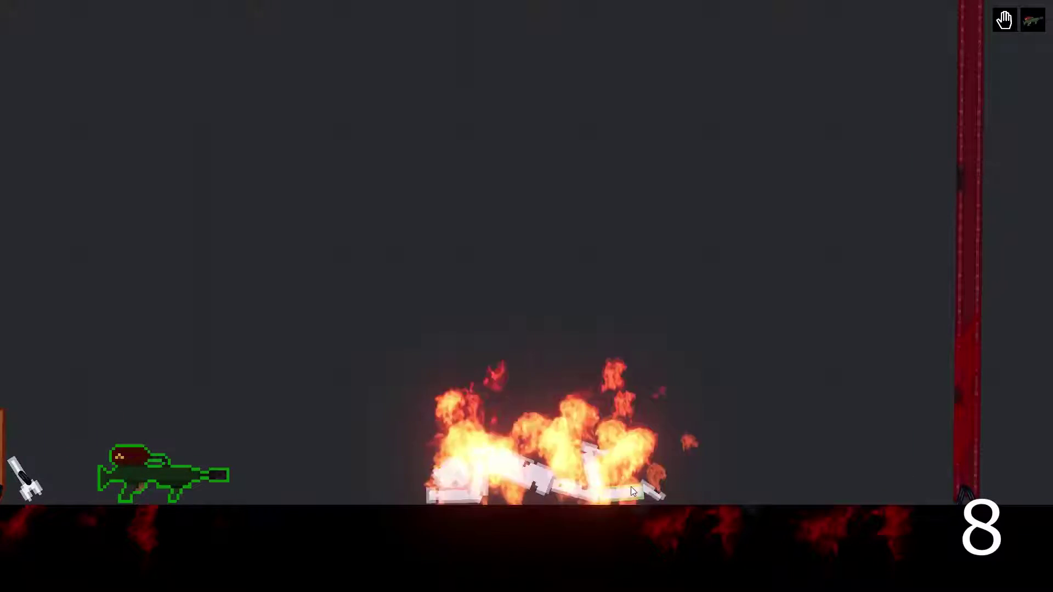
scroll(515, 540, down, 2)
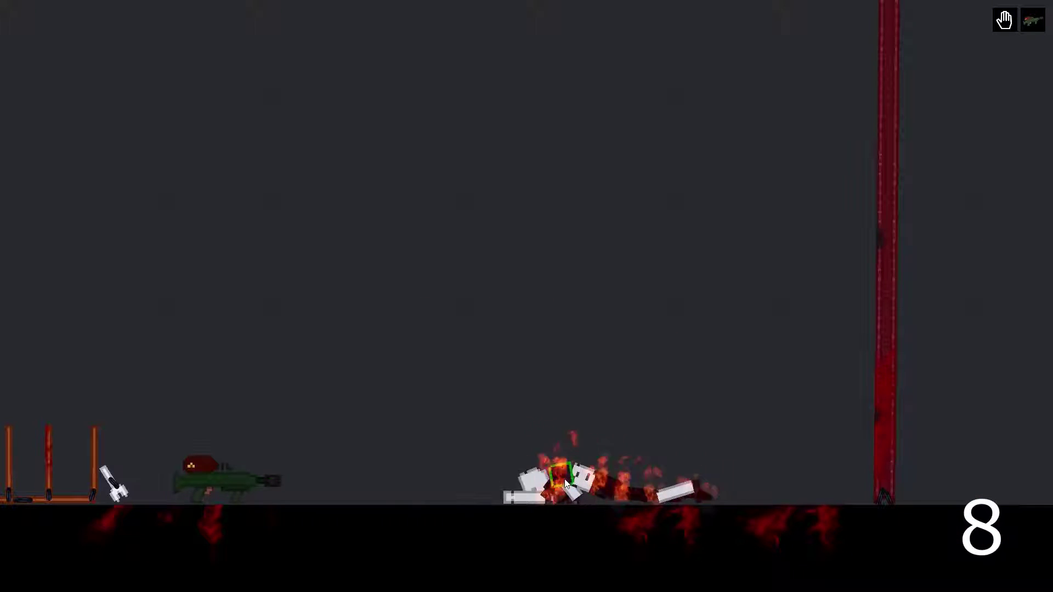
key(q)
key(q)
scroll(489, 450, down, 2)
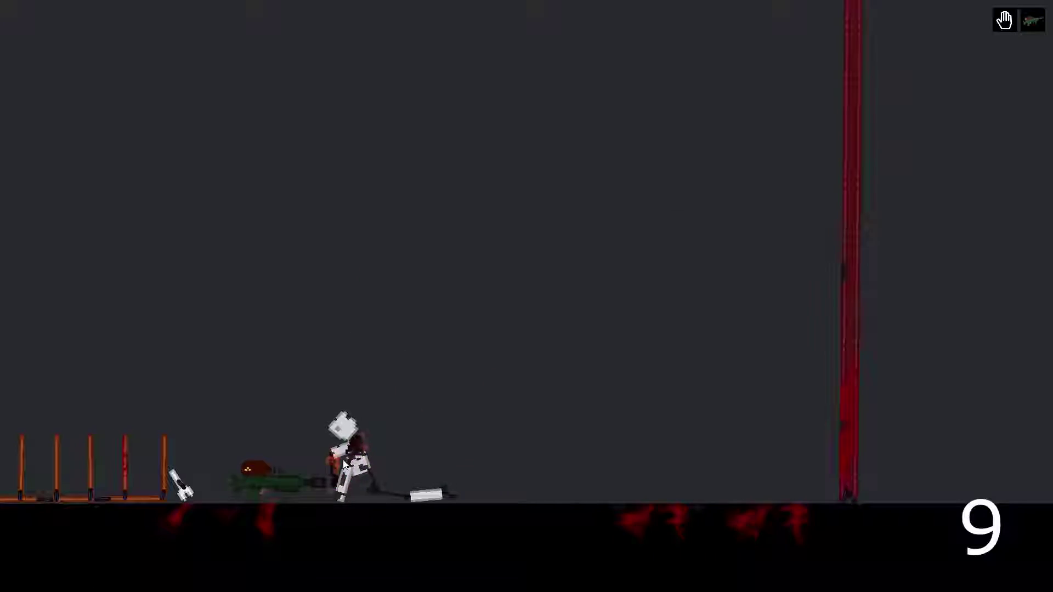
- Toggle the simulation and side panels, then delete the selected object
key(space)
scroll(576, 263, up, 2)
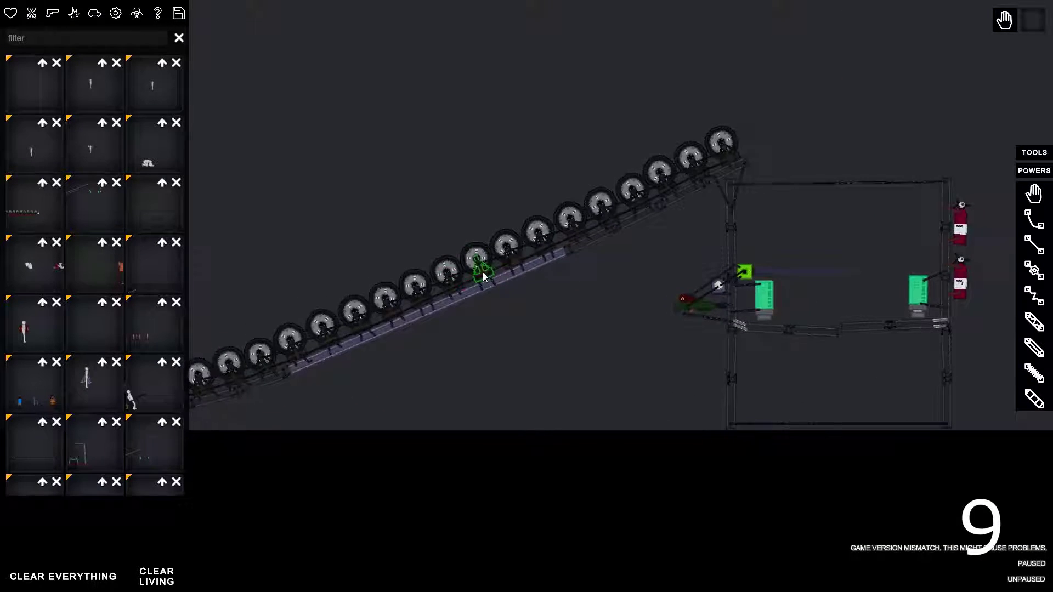
scroll(505, 278, down, 2)
key(q)
scroll(497, 283, up, 3)
scroll(365, 305, down, 2)
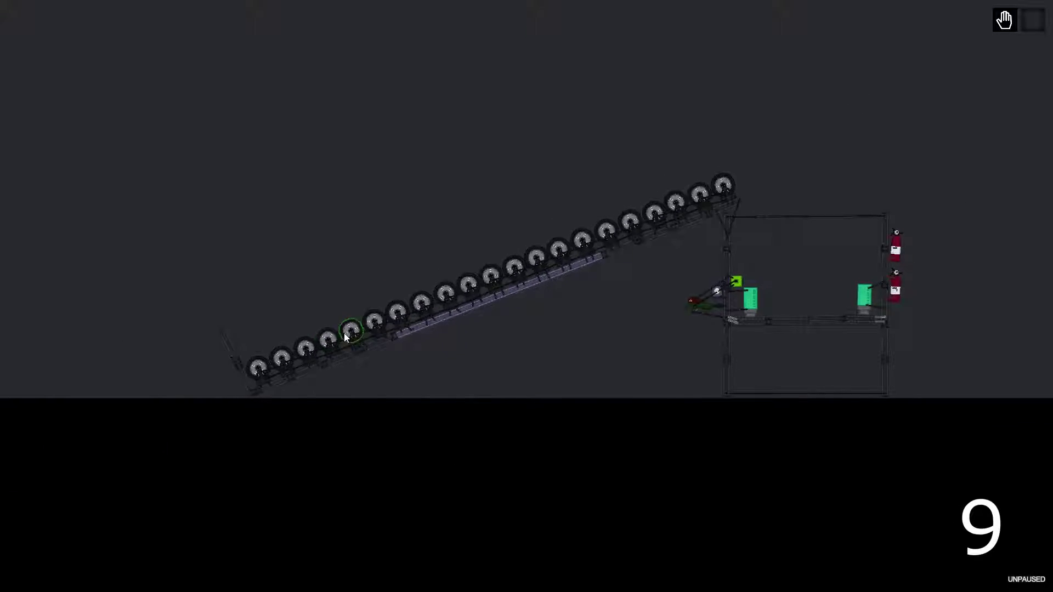
scroll(379, 327, up, 2)
scroll(416, 325, down, 3)
scroll(630, 274, up, 2)
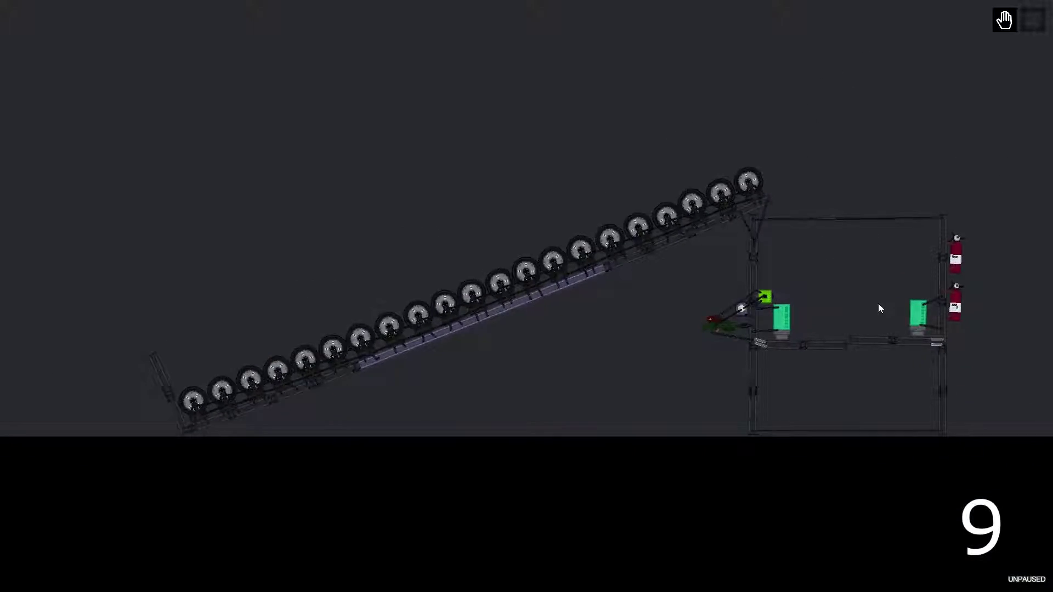
scroll(878, 304, down, 3)
scroll(851, 295, up, 1)
scroll(832, 289, down, 2)
key(space)
key(Delete)
scroll(357, 417, up, 3)
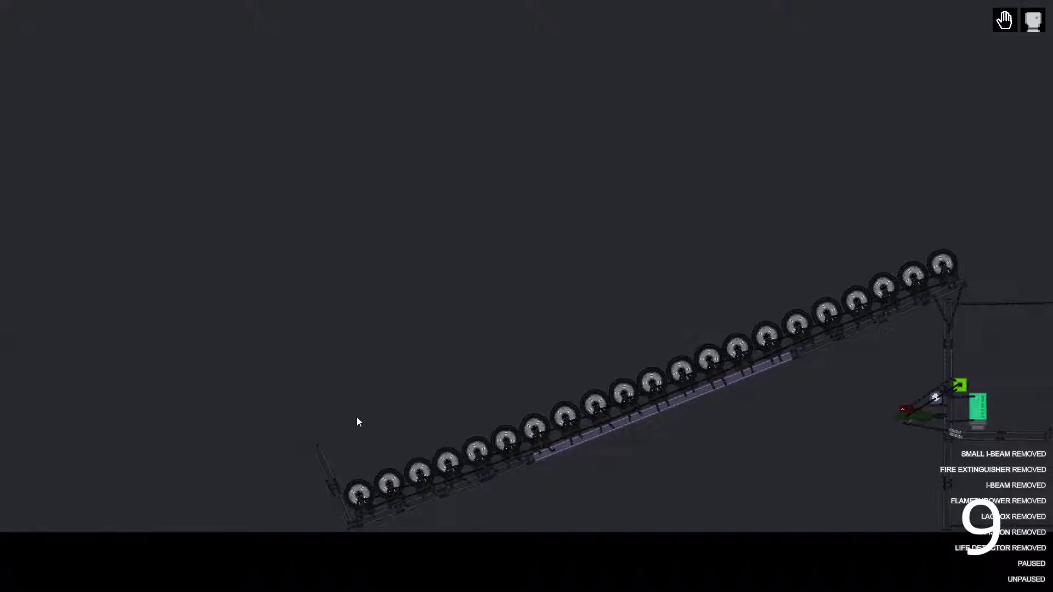
scroll(366, 407, up, 2)
- Spawn four dummies along the conveyor and pan right to follow them toward the building
click(367, 412)
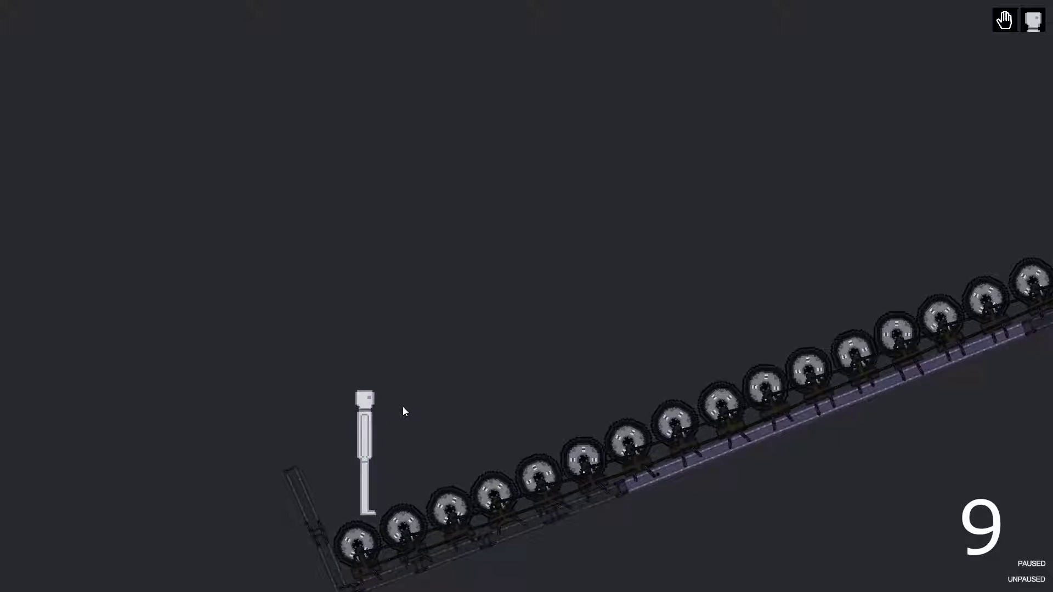
click(412, 391)
click(461, 370)
scroll(493, 366, down, 1)
click(510, 374)
scroll(461, 411, down, 2)
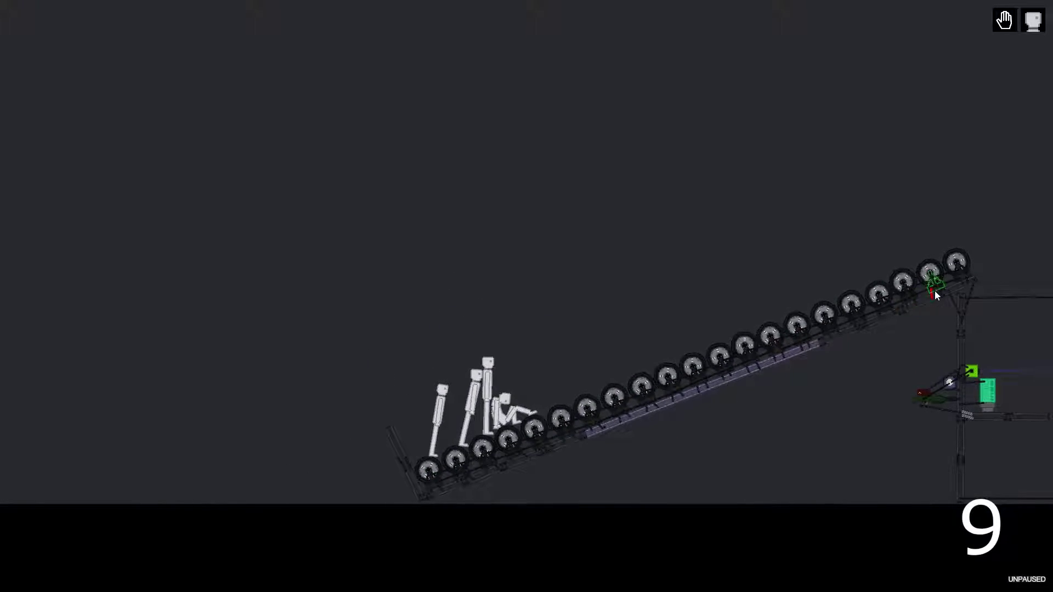
key(d)
scroll(647, 320, up, 1)
key(a)
scroll(443, 395, down, 2)
scroll(398, 496, up, 3)
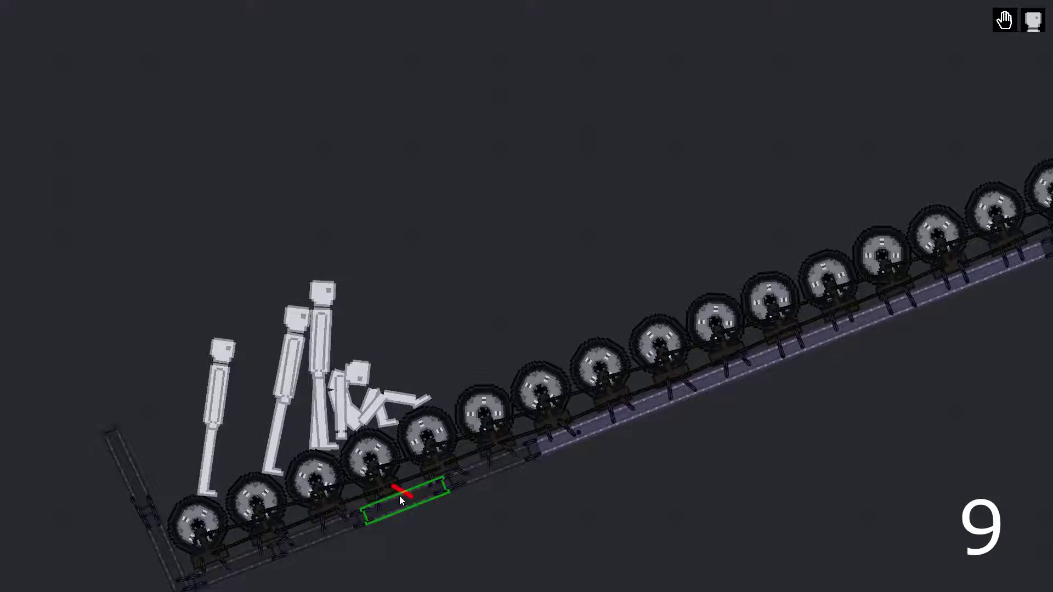
scroll(329, 510, down, 1)
key(d)
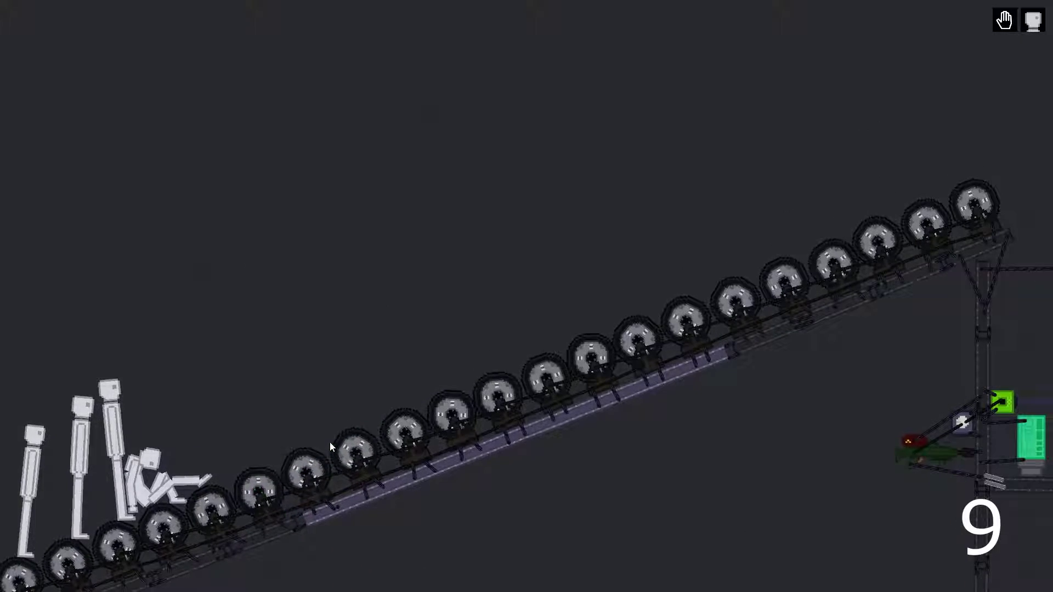
key(Tab)
scroll(446, 290, down, 2)
scroll(791, 162, up, 2)
scroll(791, 162, up, 2)
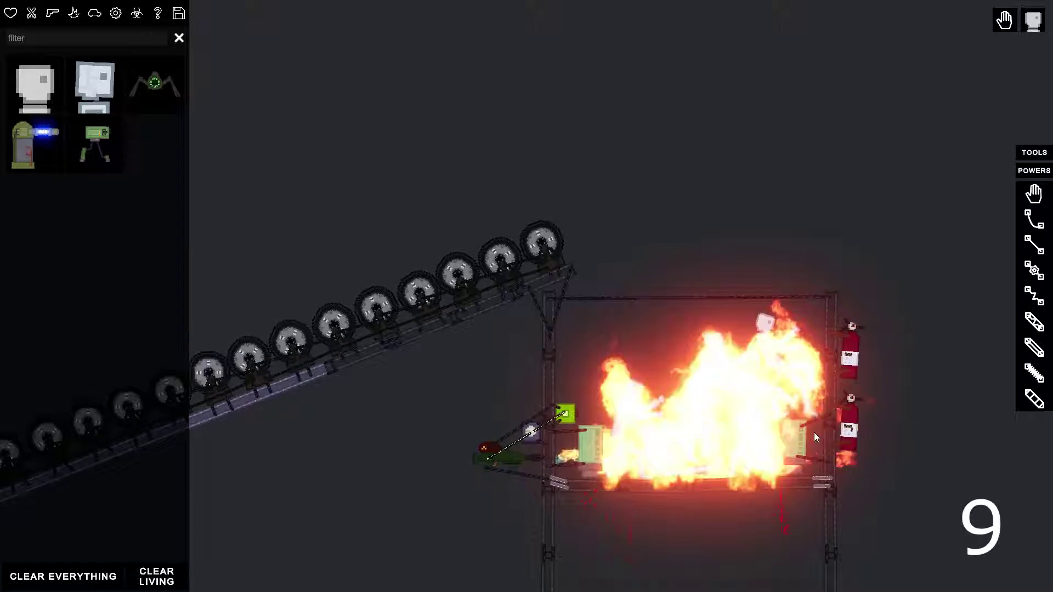
scroll(838, 475, up, 2)
scroll(837, 475, up, 1)
scroll(825, 447, down, 2)
scroll(738, 393, up, 2)
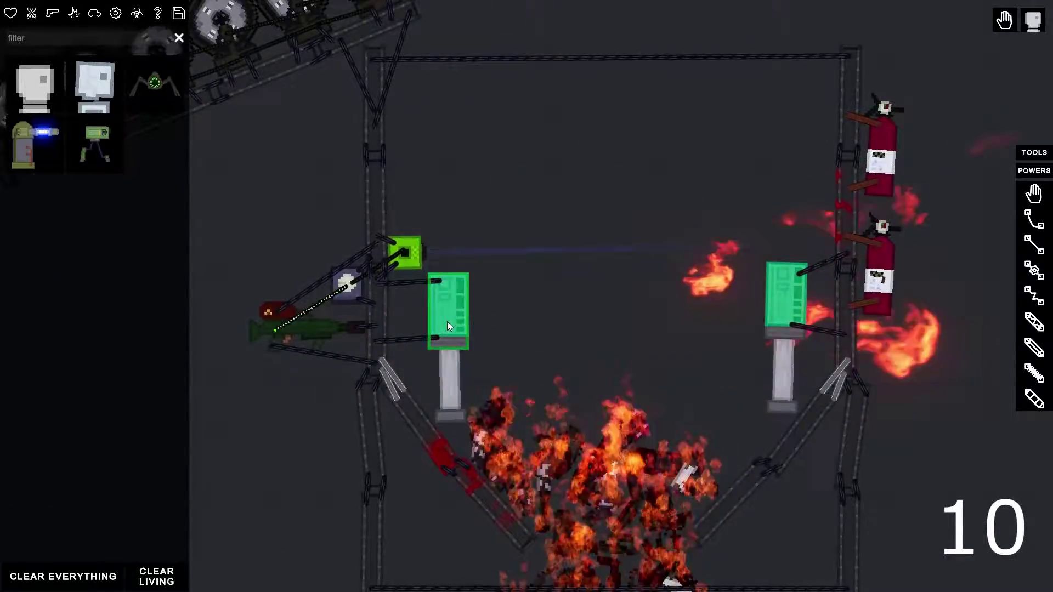
scroll(651, 530, up, 2)
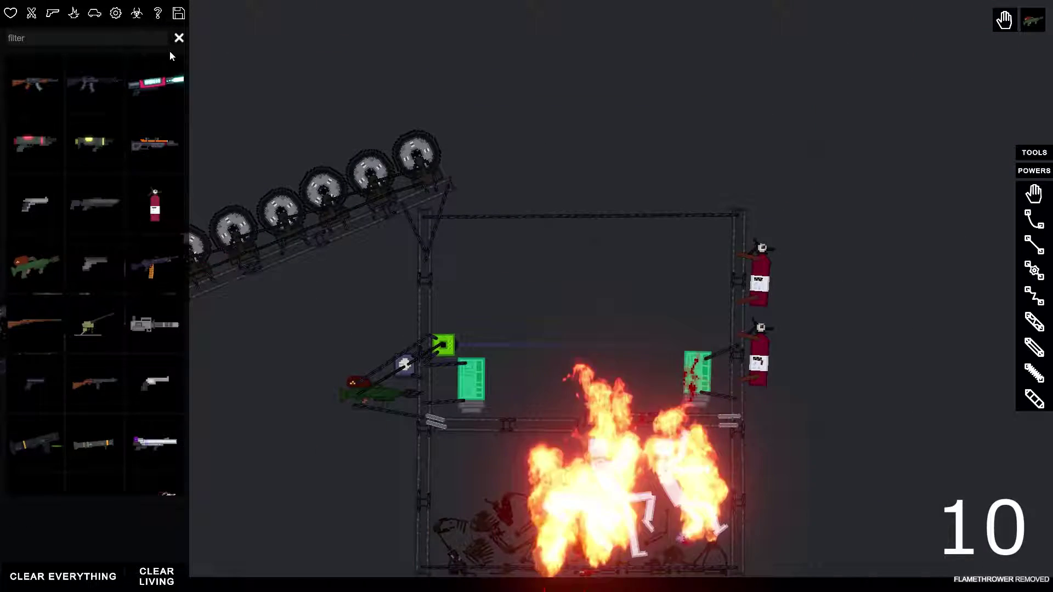
- Move the upper extinguisher over the fire, discharge it, and hide the health markers
click(760, 284)
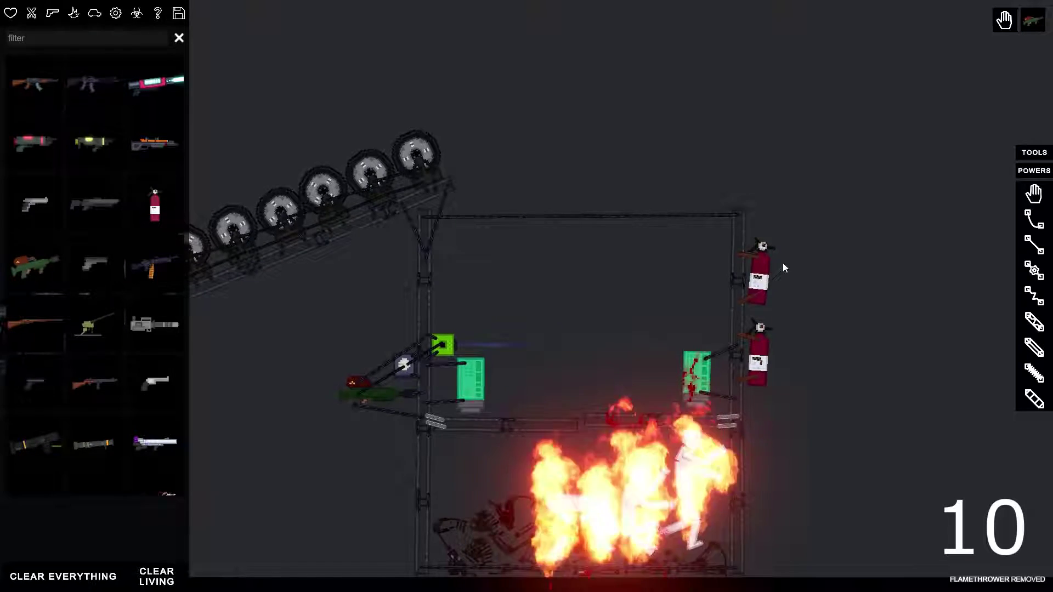
mouse_move(760, 280)
mouse_down()
mouse_move(814, 238)
mouse_move(588, 356)
mouse_move(599, 462)
mouse_up()
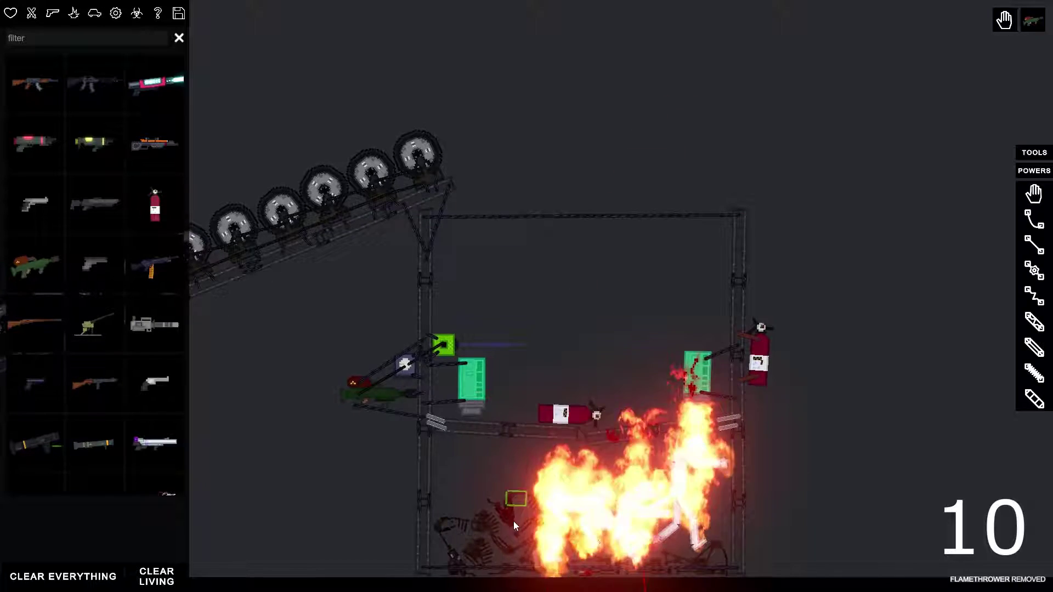
key(f)
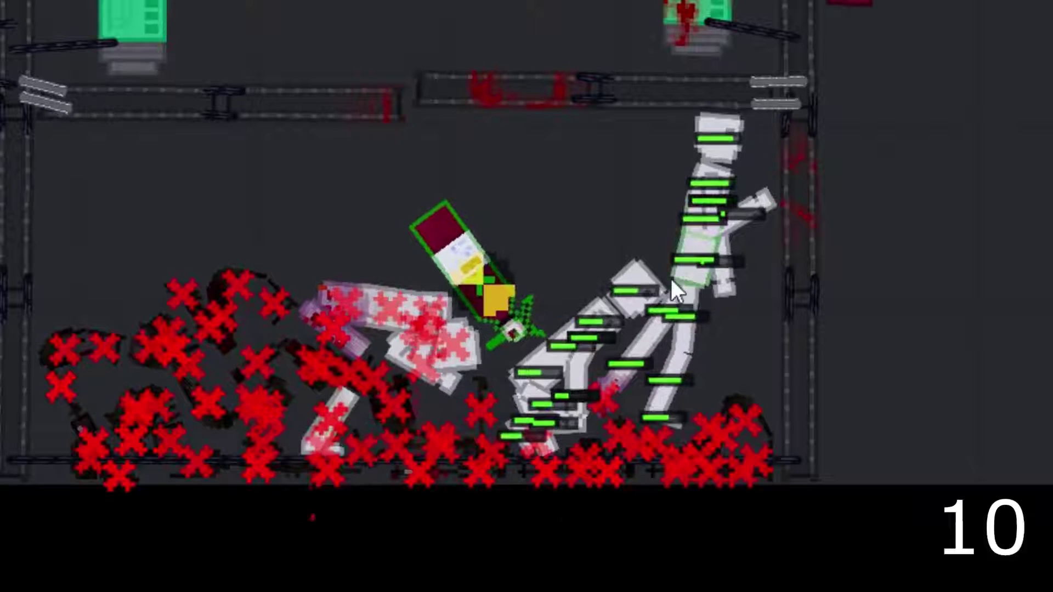
drag(610, 481, 636, 461)
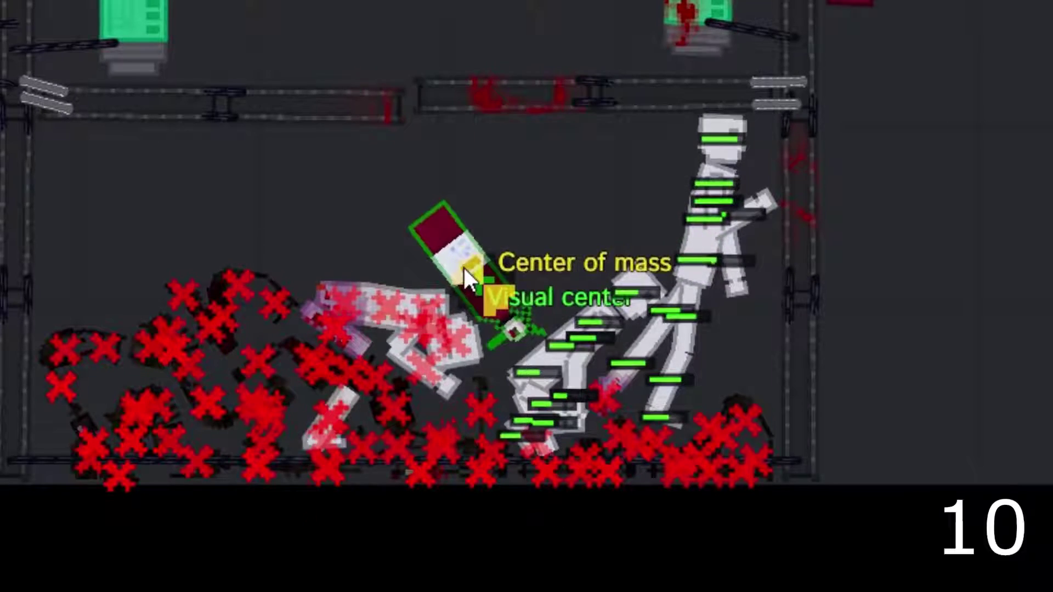
key(v)
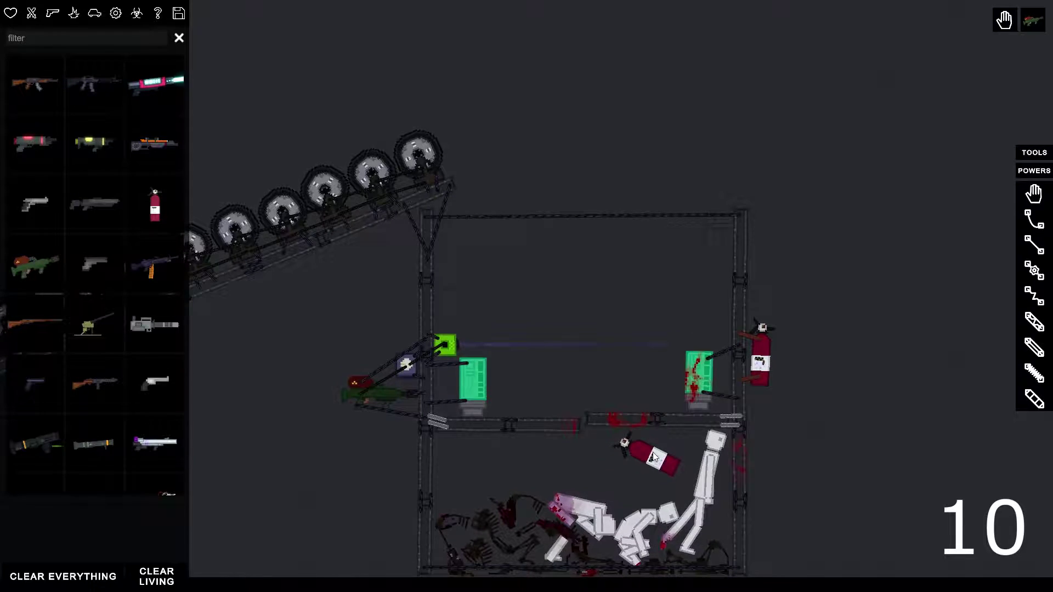
scroll(667, 476, up, 5)
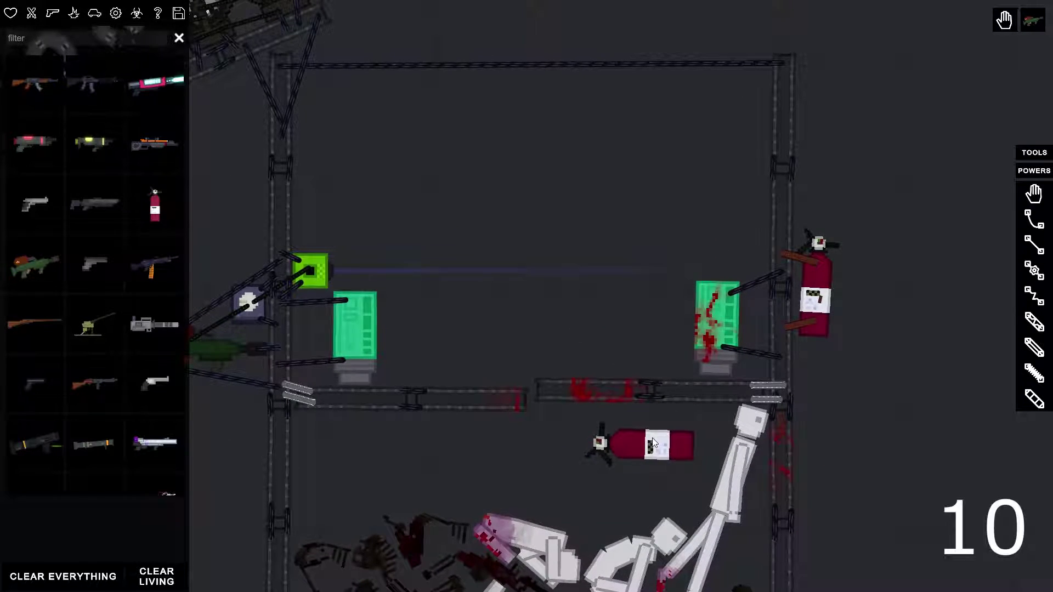
drag(653, 444, 638, 445)
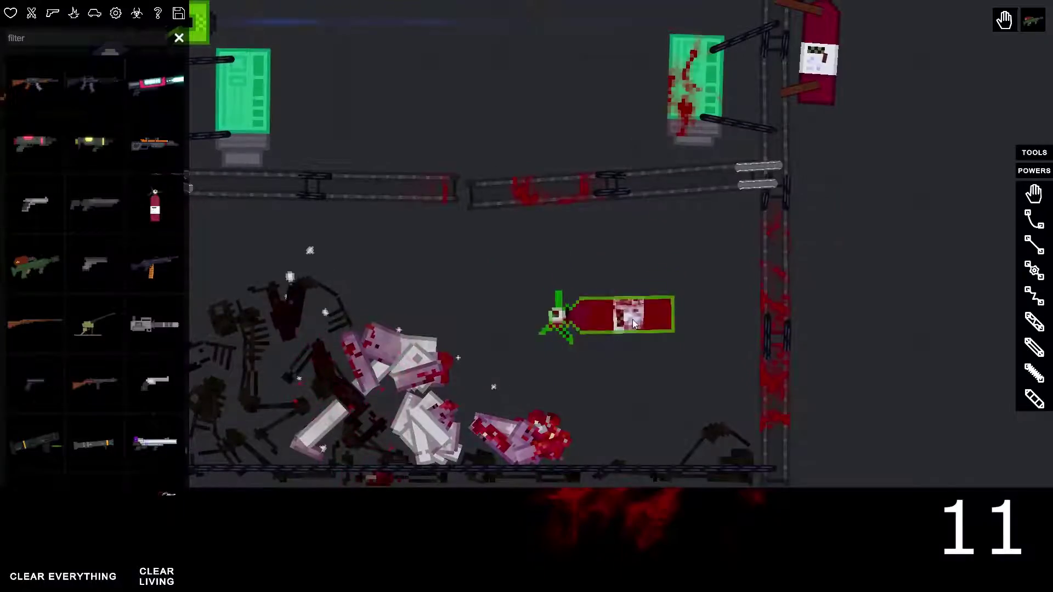
scroll(625, 325, down, 3)
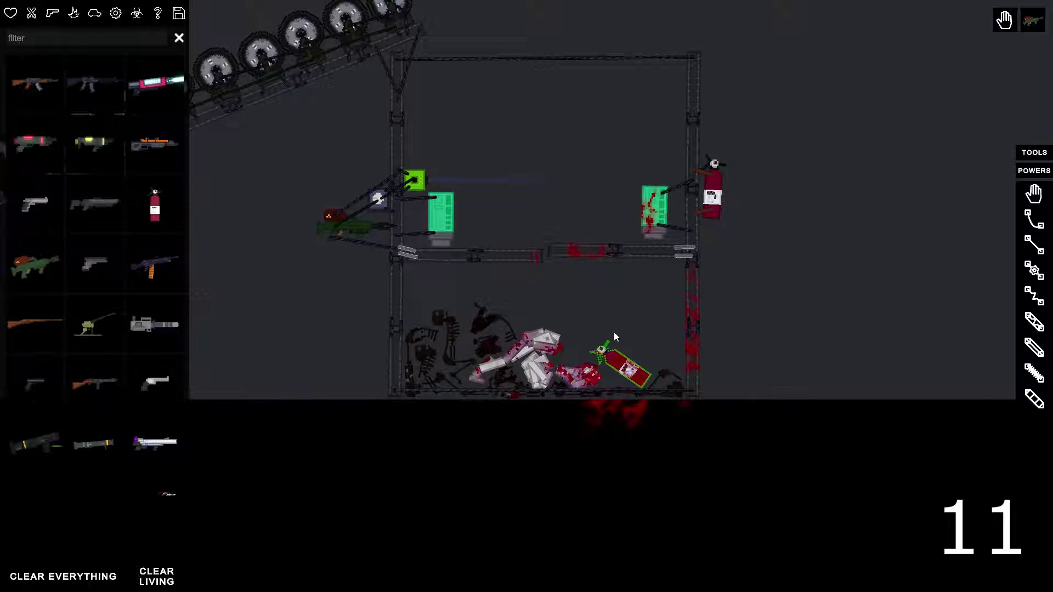
scroll(510, 401, down, 4)
- Clear the scene, then place the machine gun turret on the floor and level it
click(136, 581)
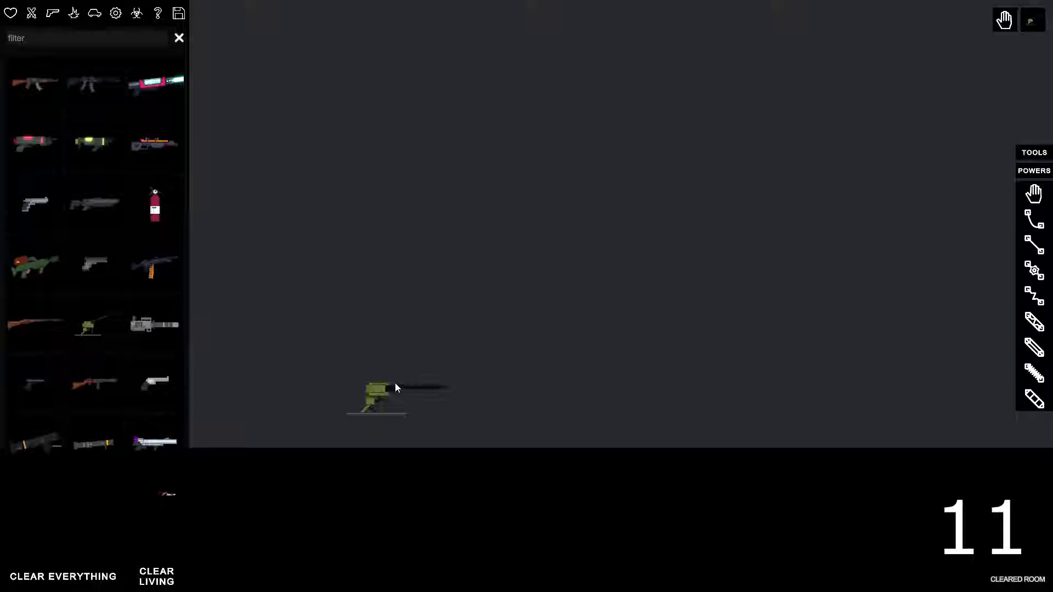
click(396, 389)
scroll(372, 402, up, 3)
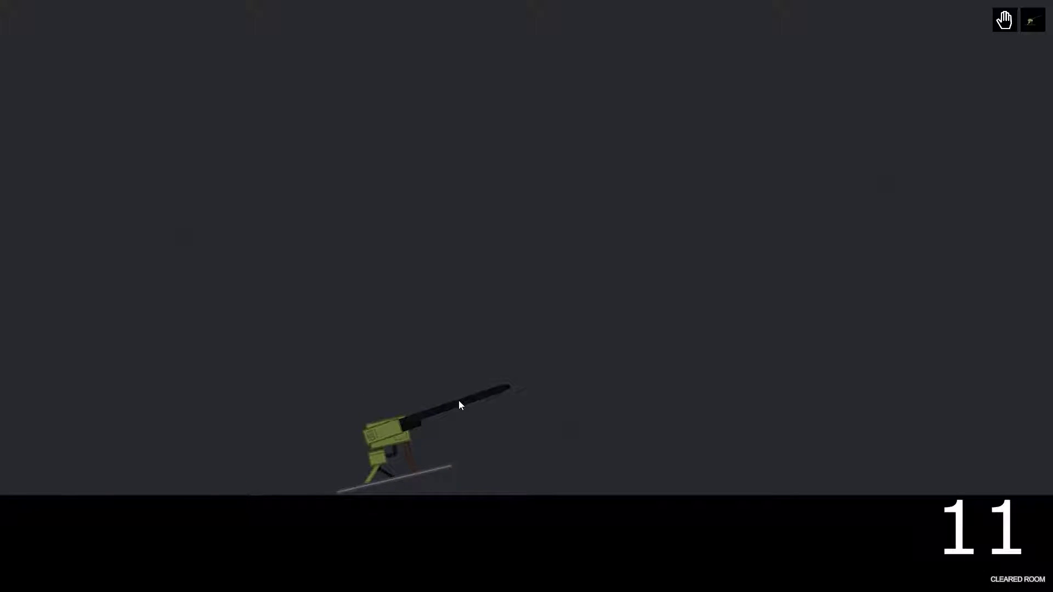
drag(458, 401, 487, 434)
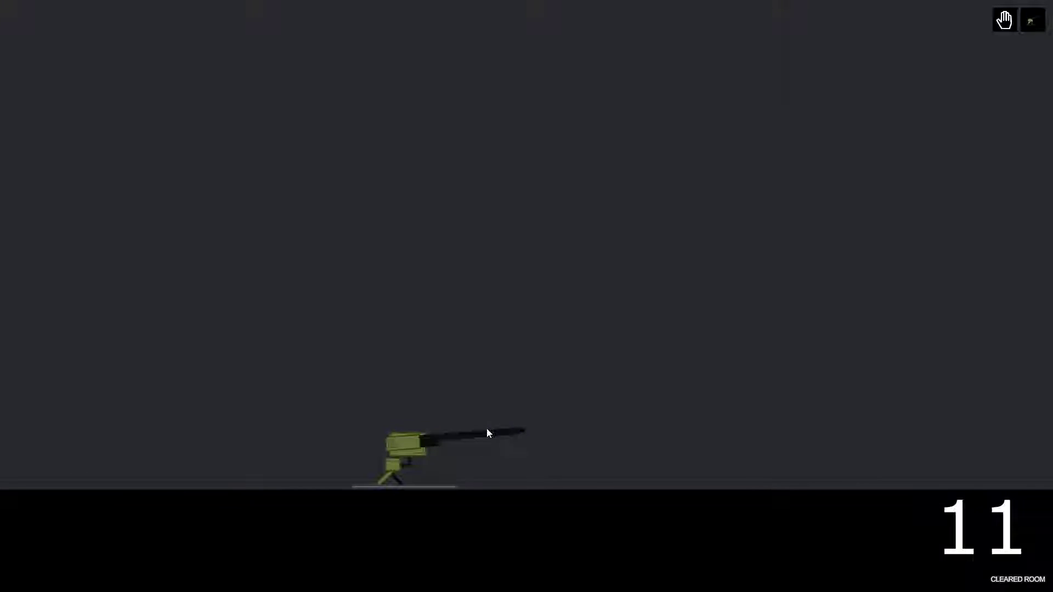
click(1035, 350)
scroll(495, 481, up, 2)
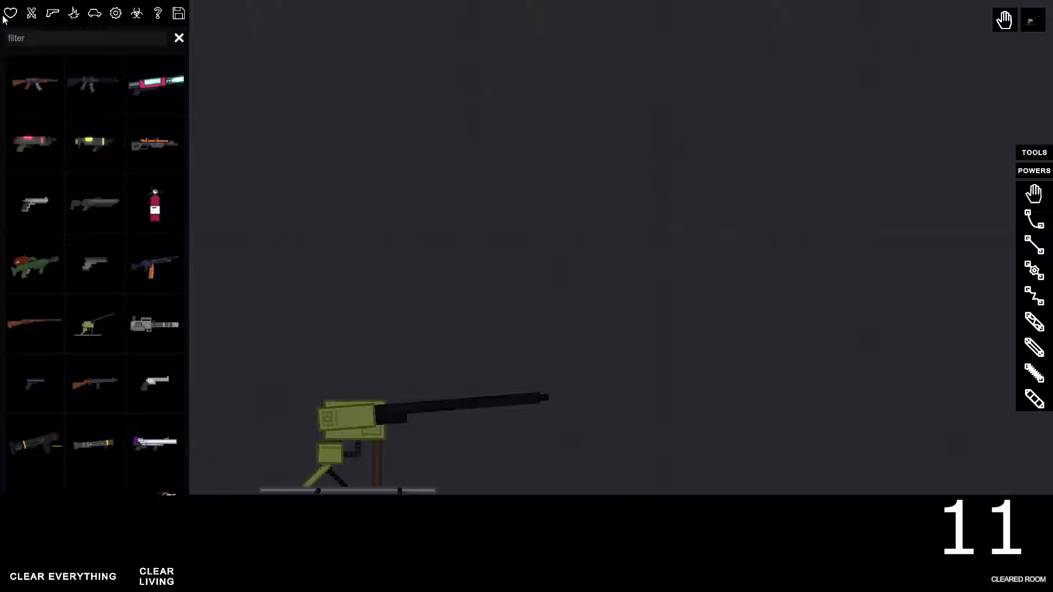
- Spawn a human in front of the turret, delete the extra one, and select the gun
click(11, 13)
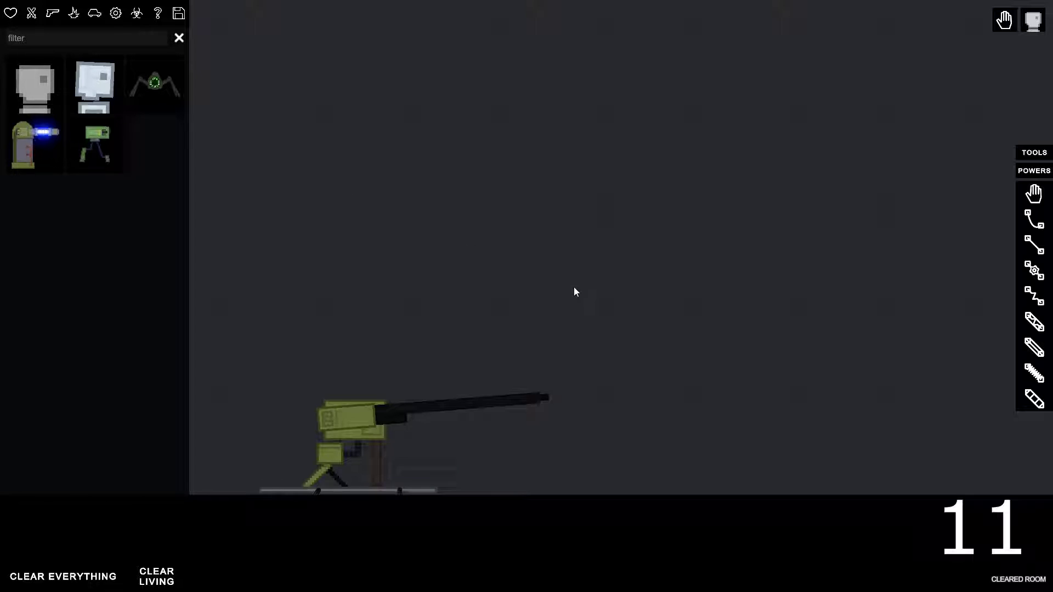
click(682, 272)
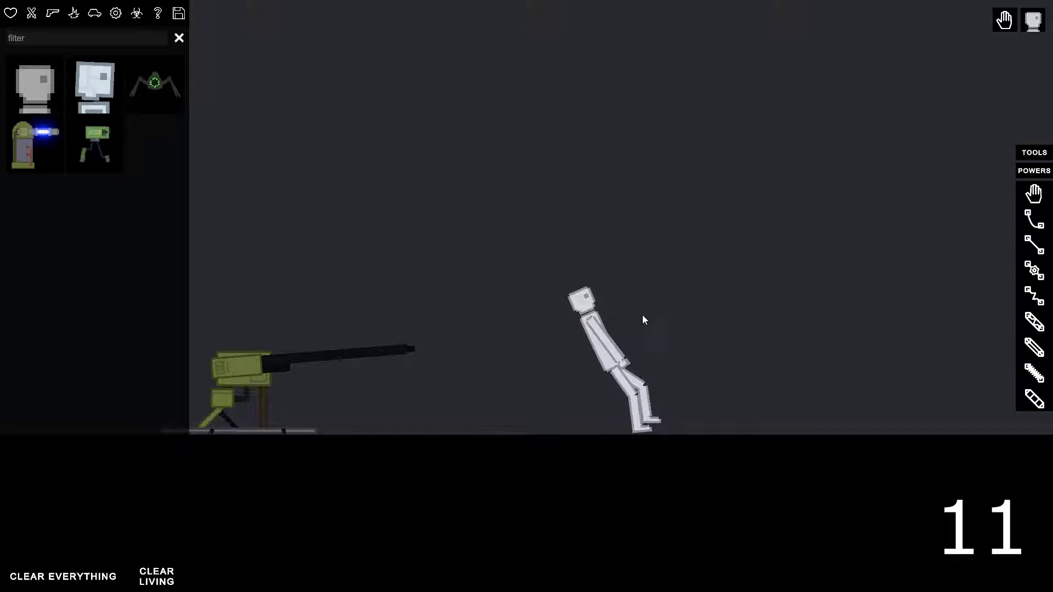
key(Delete)
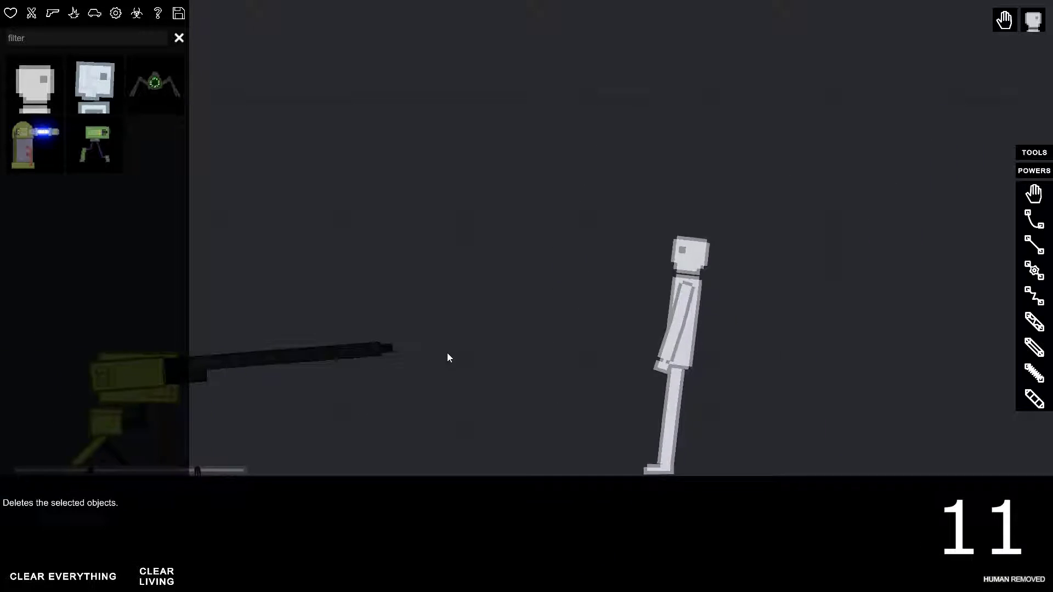
click(488, 338)
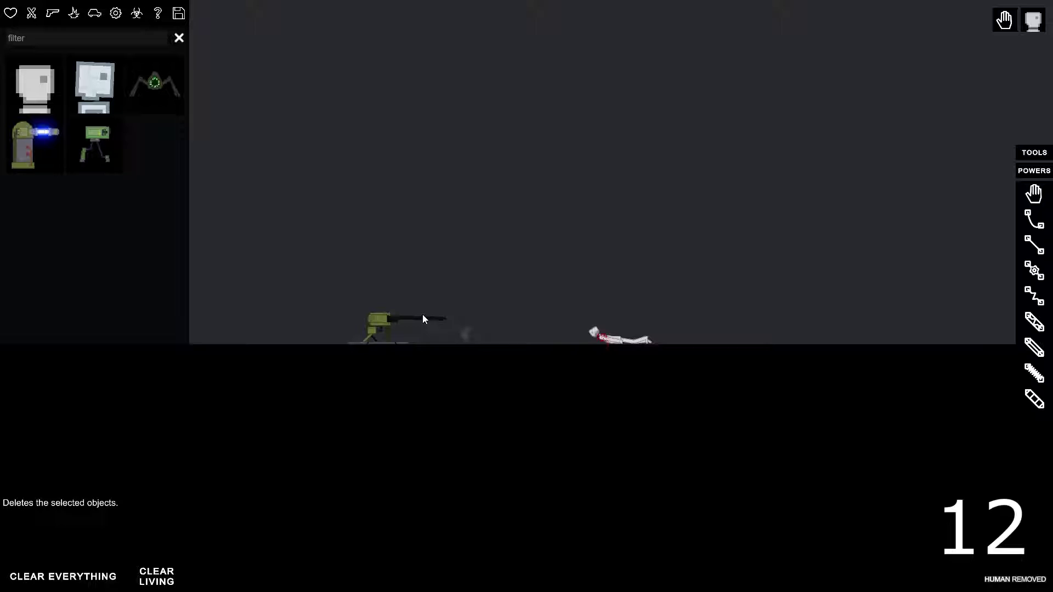
- Replace the machine gun with a tank and tilt its barrel toward the standing ragdoll
key(Delete)
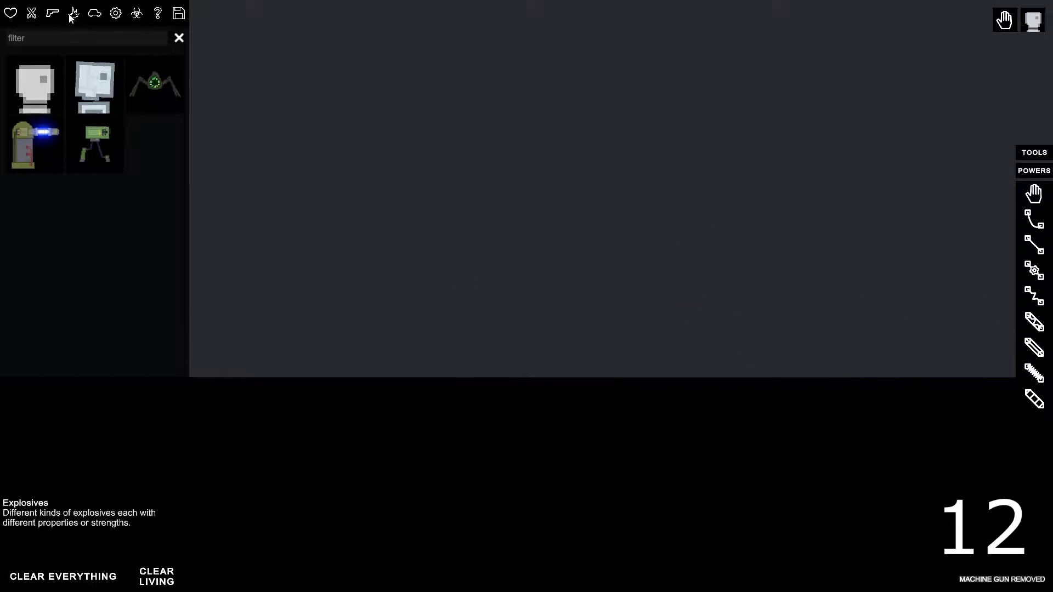
click(74, 15)
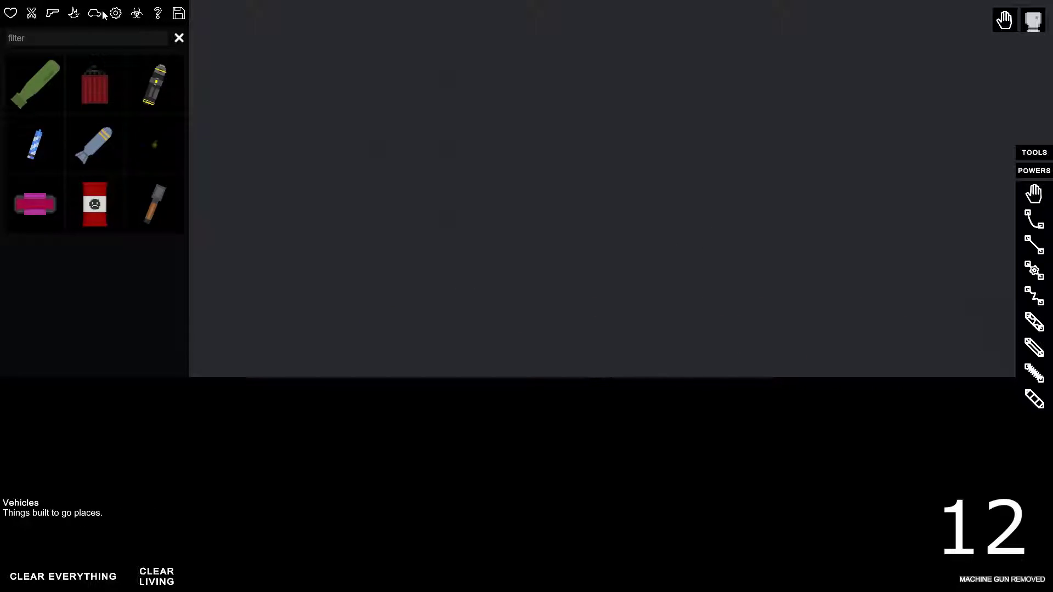
click(306, 253)
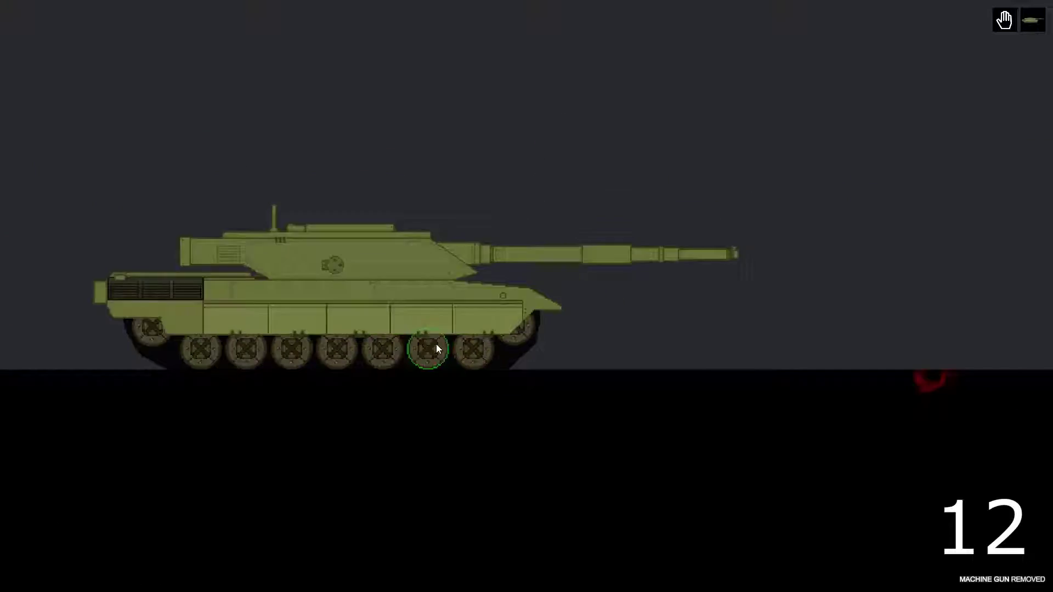
key(Delete)
drag(279, 298, 274, 320)
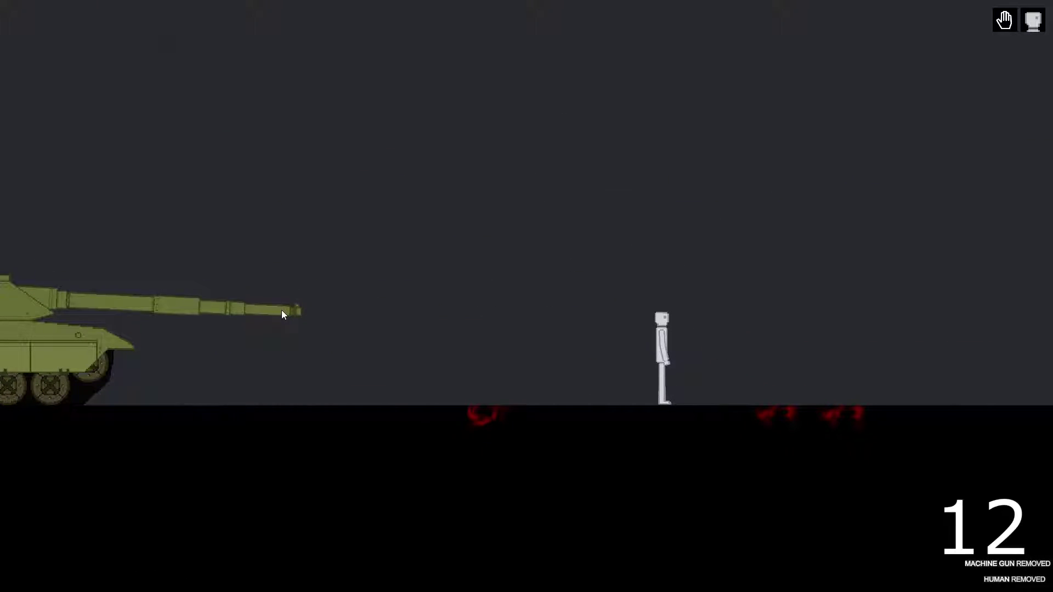
- Fire the tank cannon in slow motion, then place and delete a sentry turret
key(t)
key(f)
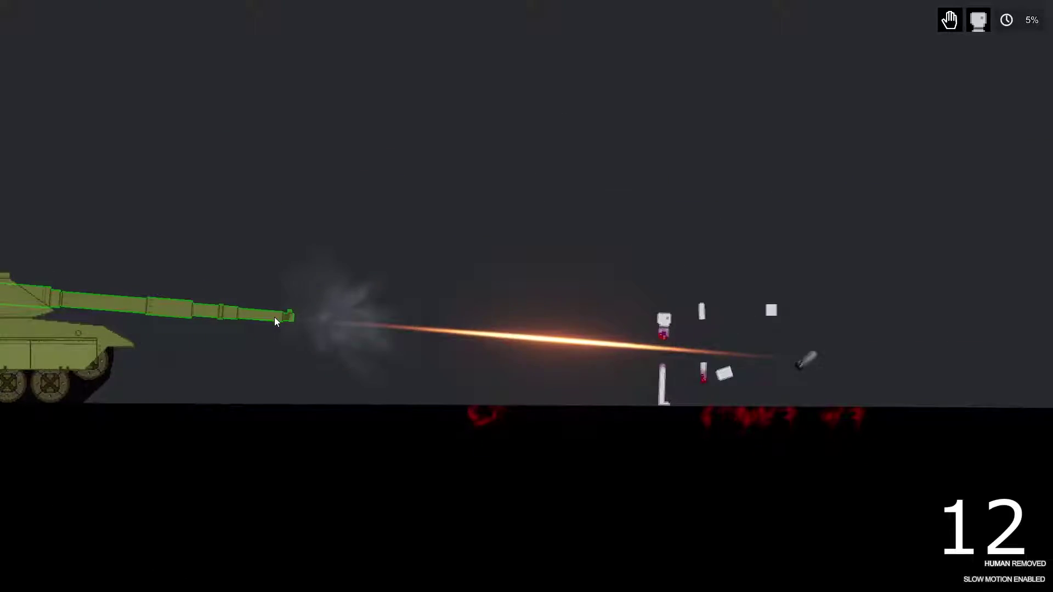
scroll(770, 332, down, 2)
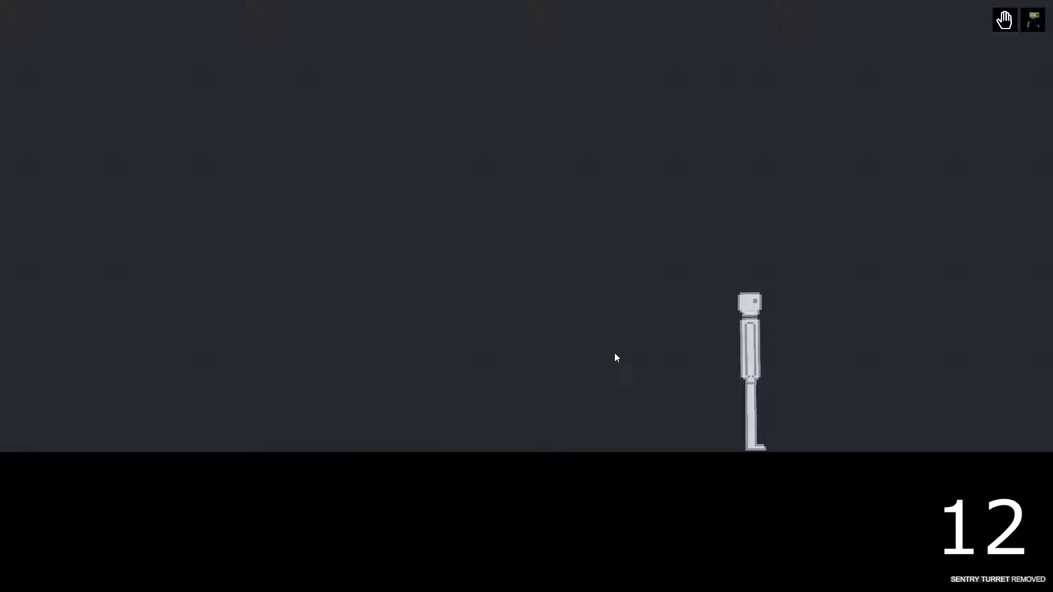
scroll(590, 337, up, 2)
scroll(505, 334, down, 3)
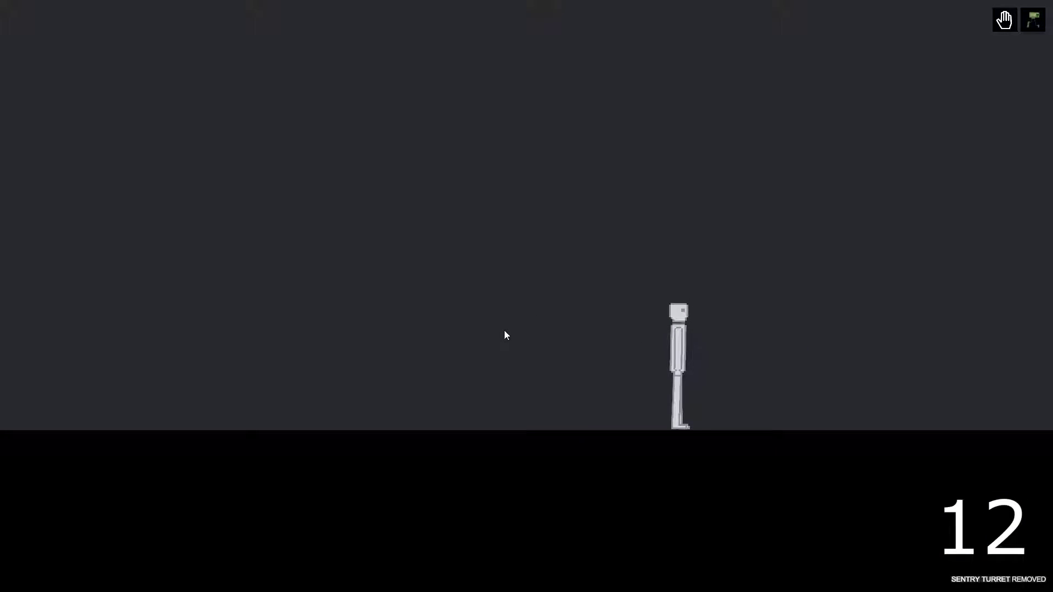
scroll(591, 357, up, 1)
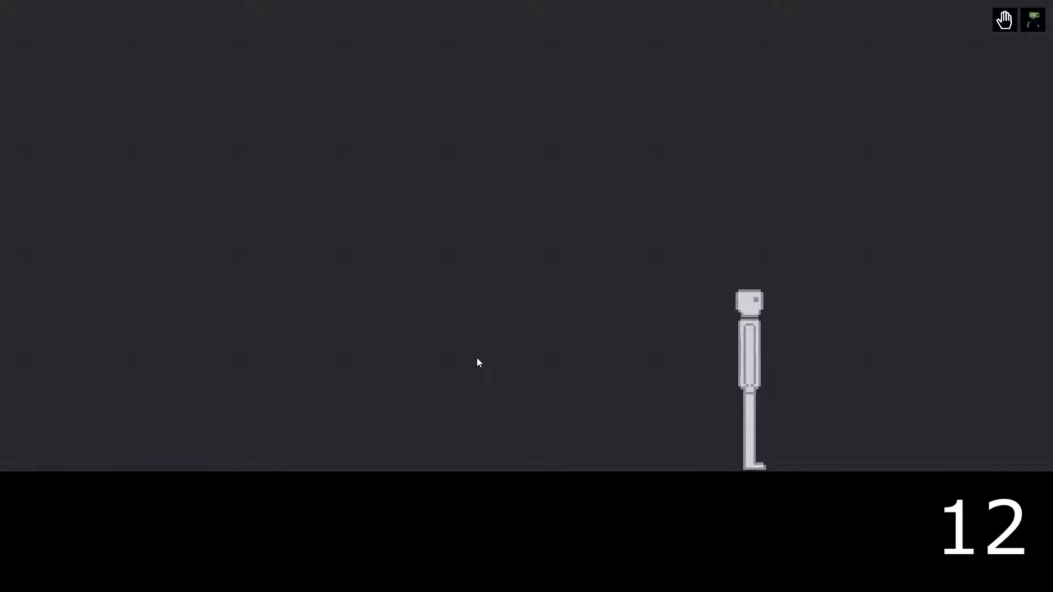
click(471, 340)
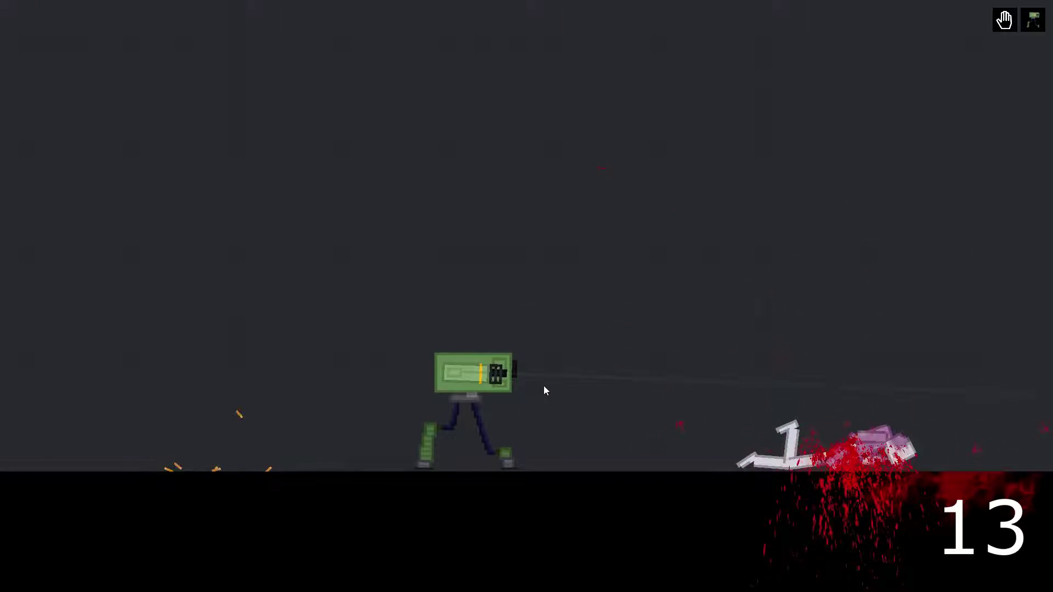
key(Delete)
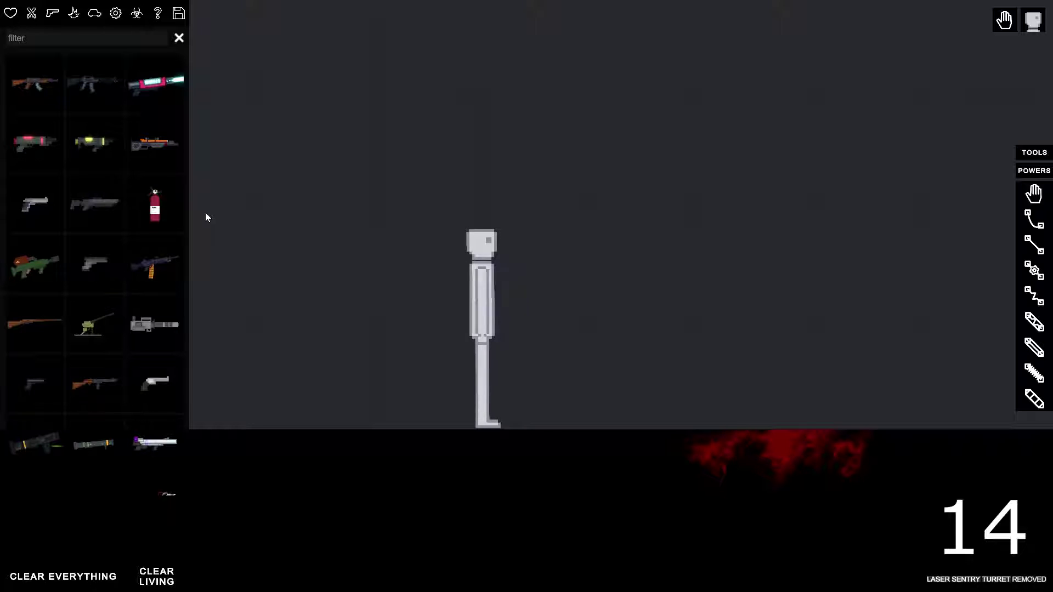
scroll(119, 372, down, 3)
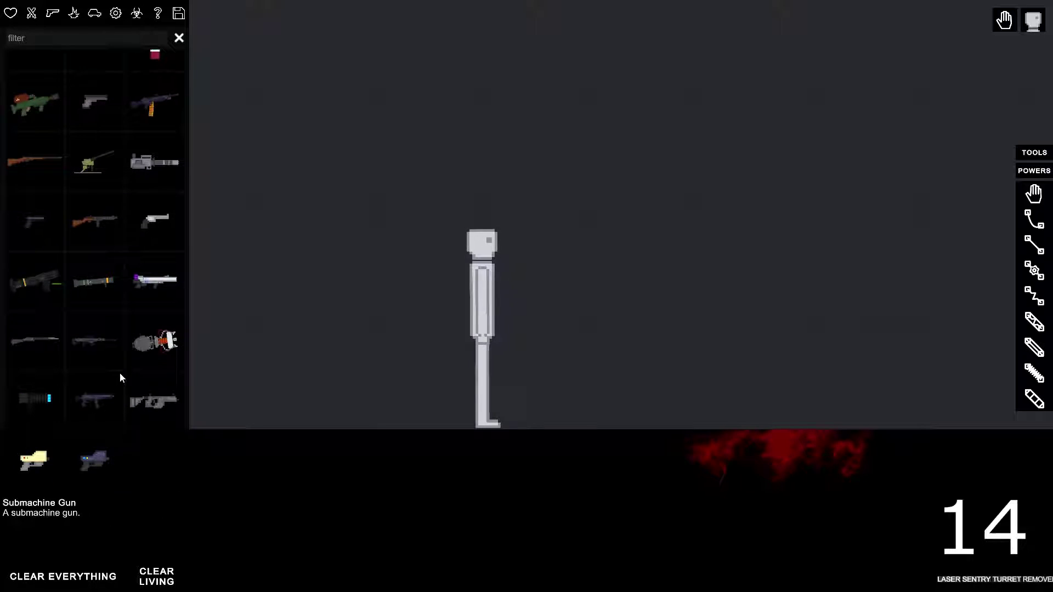
scroll(129, 368, up, 3)
- Spawn a rifle left of the ragdoll and rotate it toward the dummy
click(146, 140)
click(264, 310)
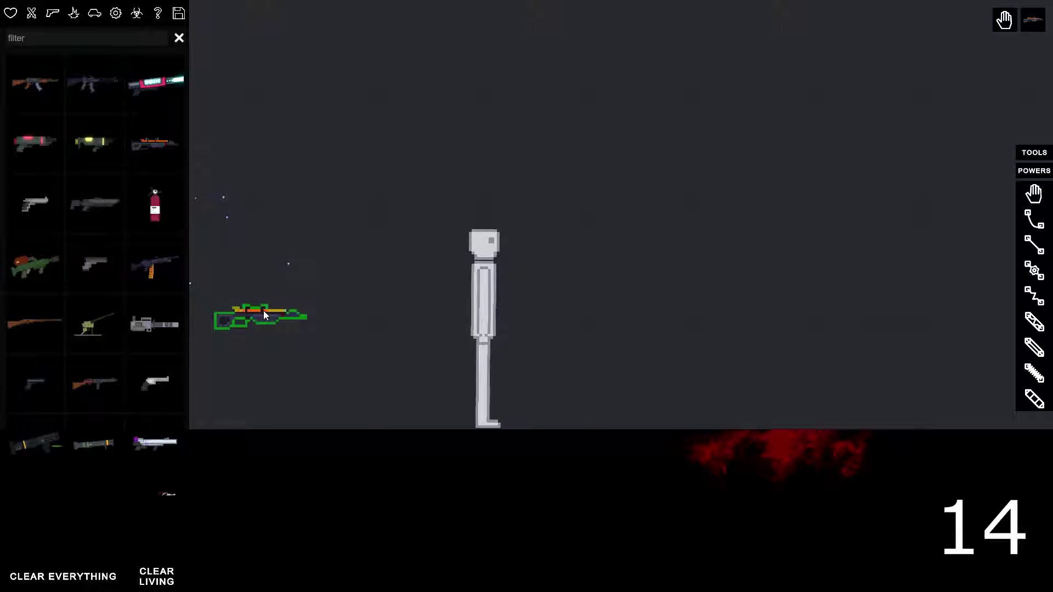
key(q)
scroll(195, 387, up, 3)
scroll(198, 387, up, 3)
drag(277, 463, 268, 432)
scroll(253, 392, down, 3)
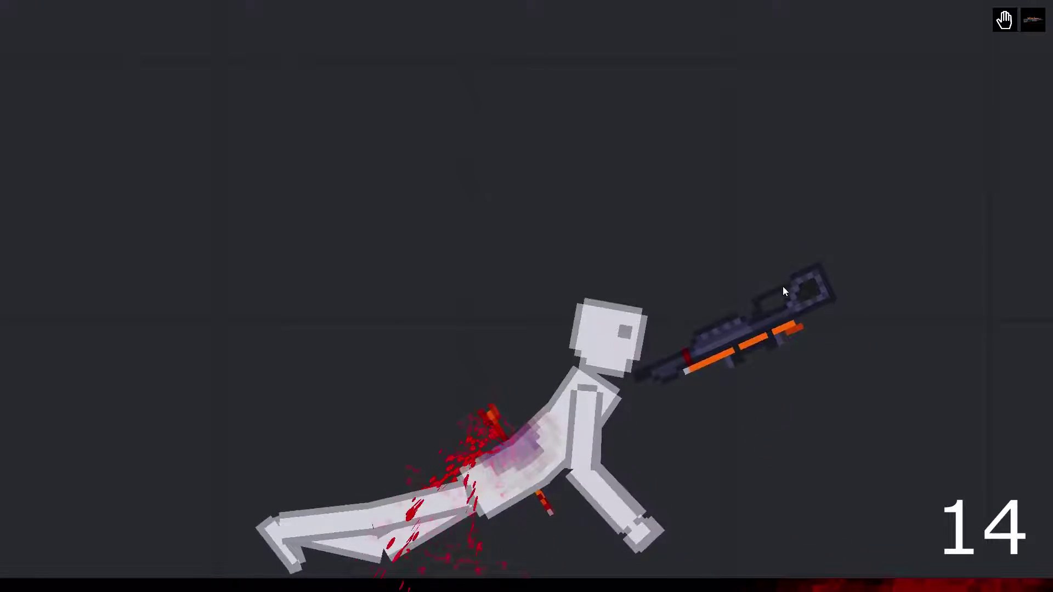
- Shoot a crossbow bolt into the rising dummy's neck, then swing the crossbow aside
mouse_move(782, 285)
mouse_down()
mouse_move(700, 213)
mouse_move(717, 180)
mouse_up()
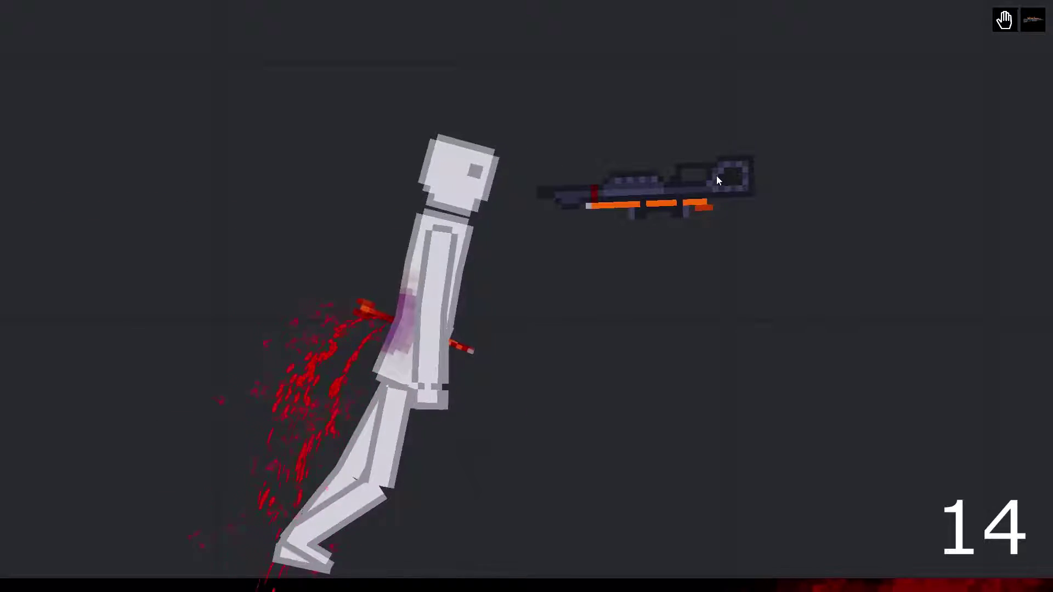
key(f)
drag(690, 213, 106, 206)
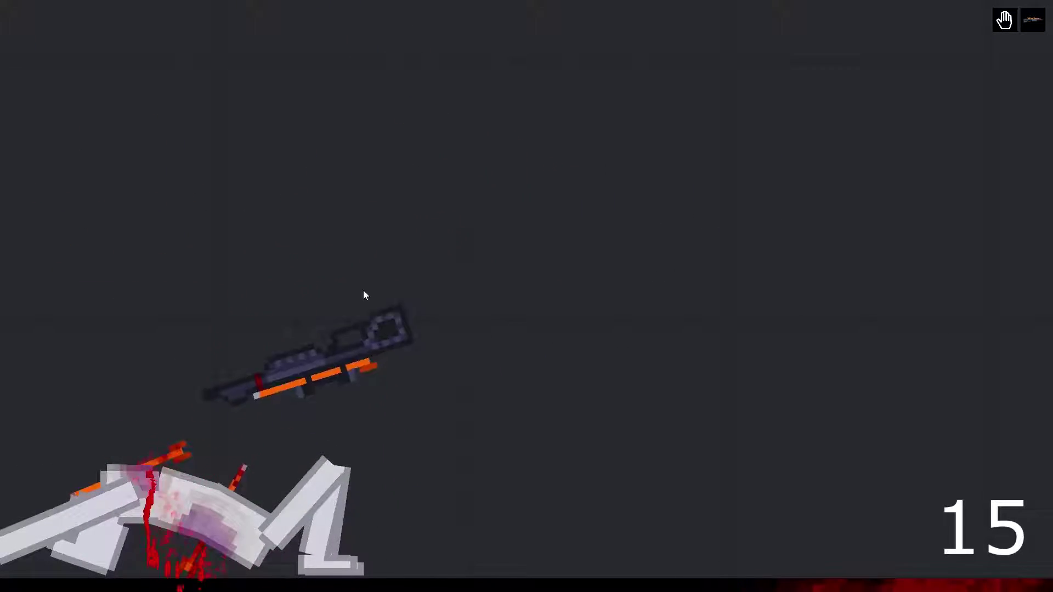
- Fire bolts from a fresh crossbow, then delete the fallen human, bolt and crossbow
click(373, 310)
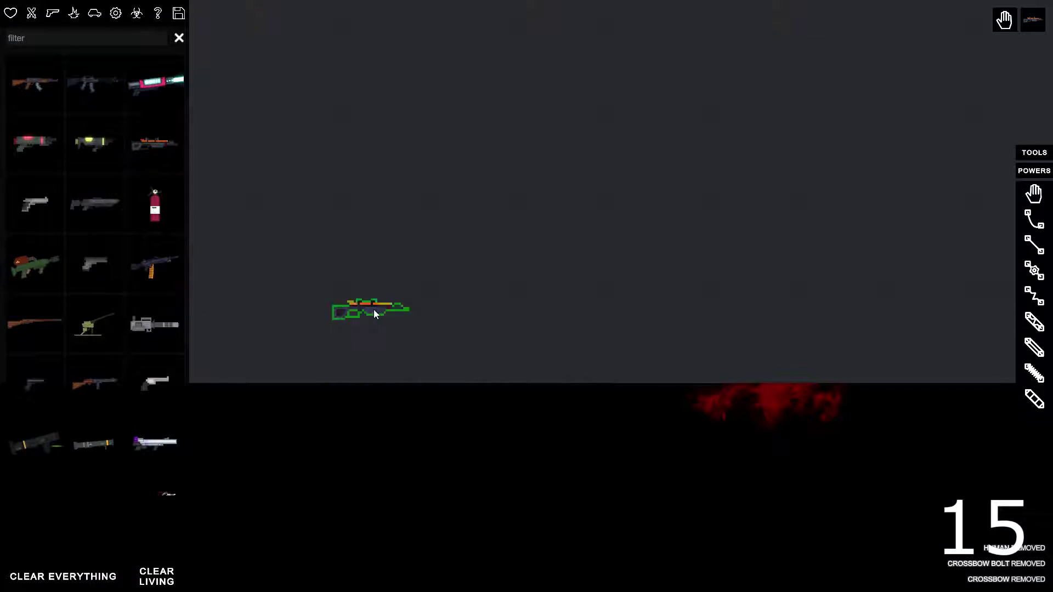
key(f)
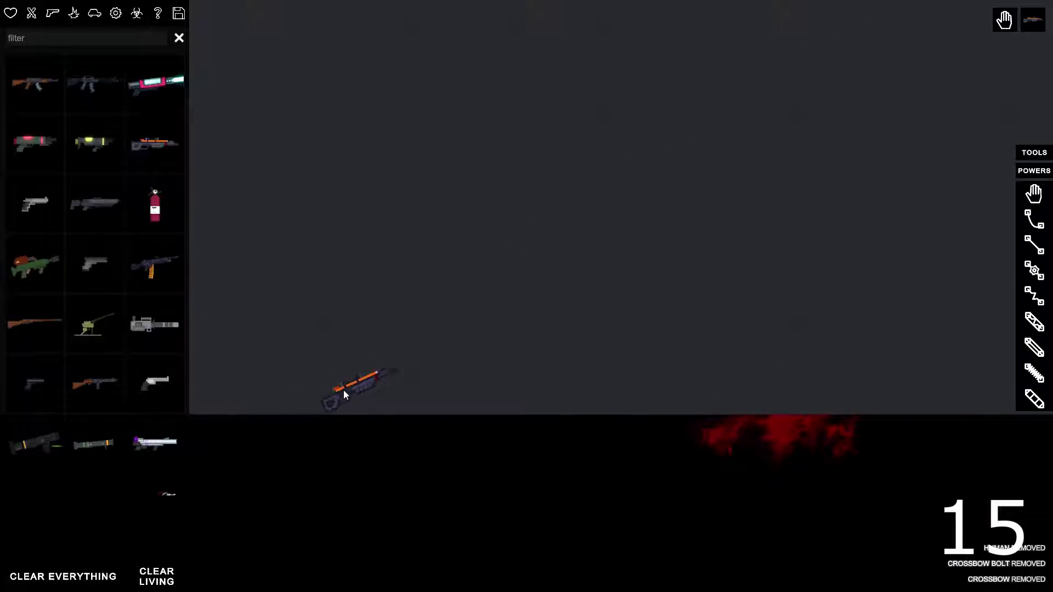
key(f)
key(f)
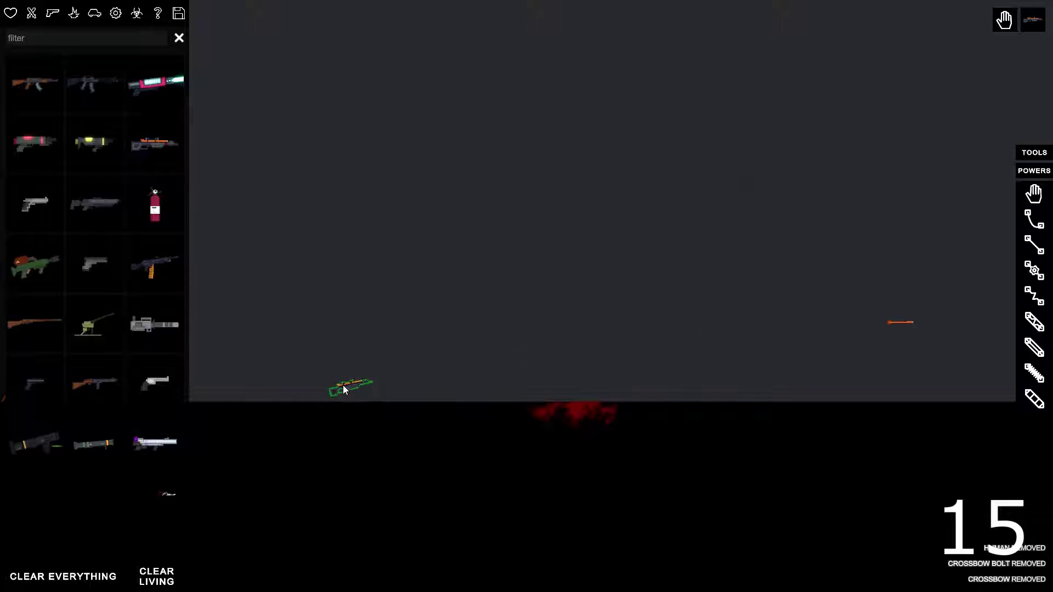
click(11, 14)
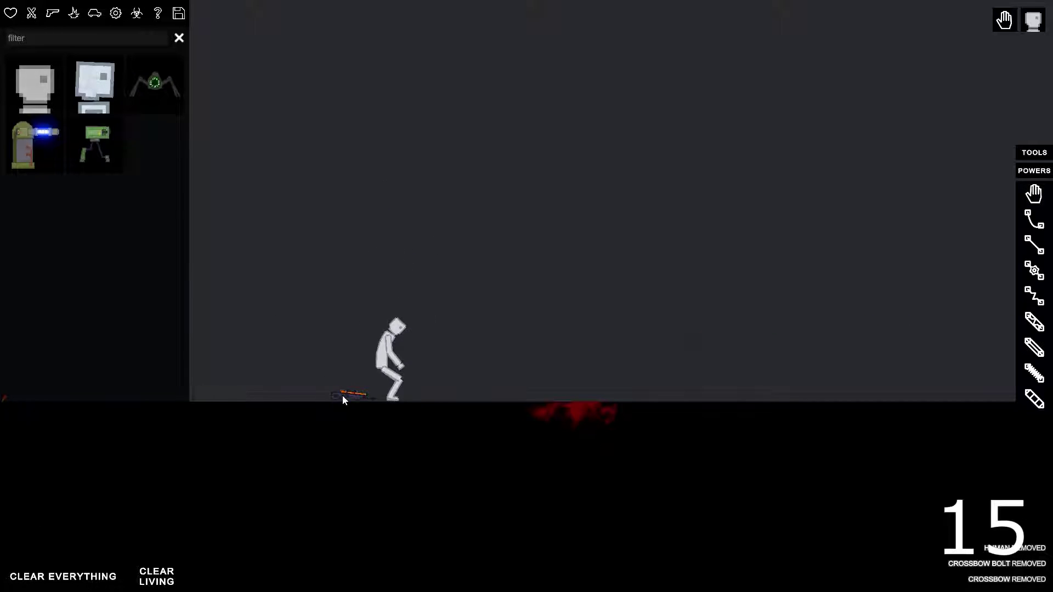
key(z)
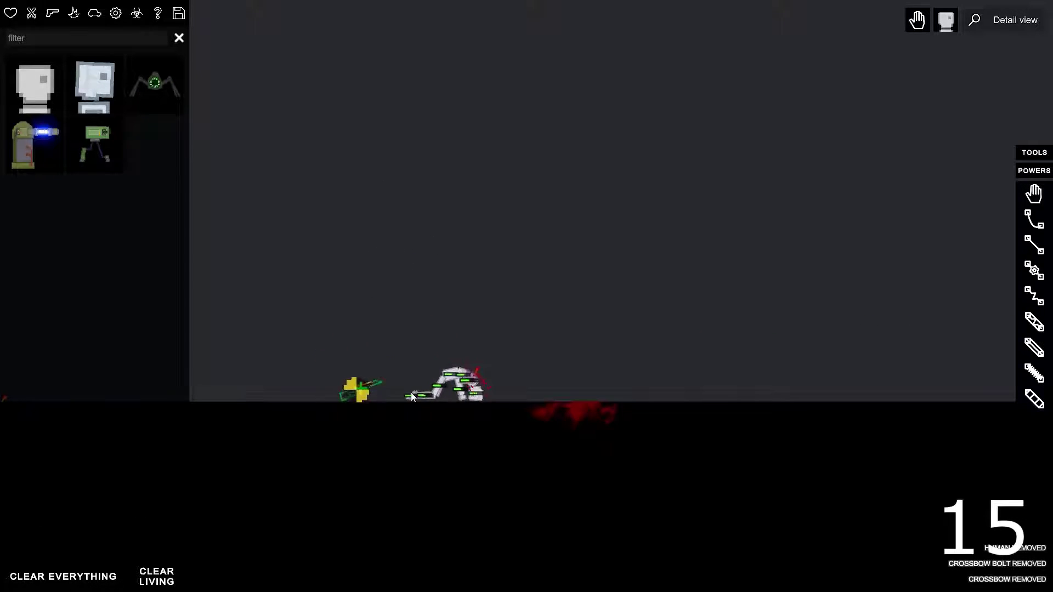
right_click(484, 347)
click(523, 358)
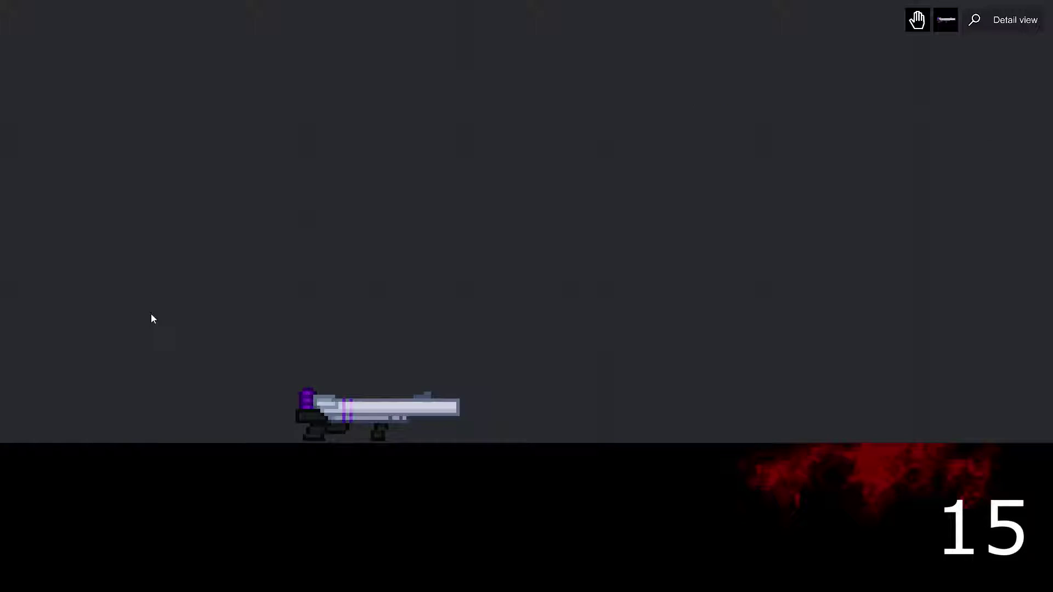
- Spawn a human, shoot its head with the heavy gun, and delete the leftover bolt
click(294, 379)
key(q)
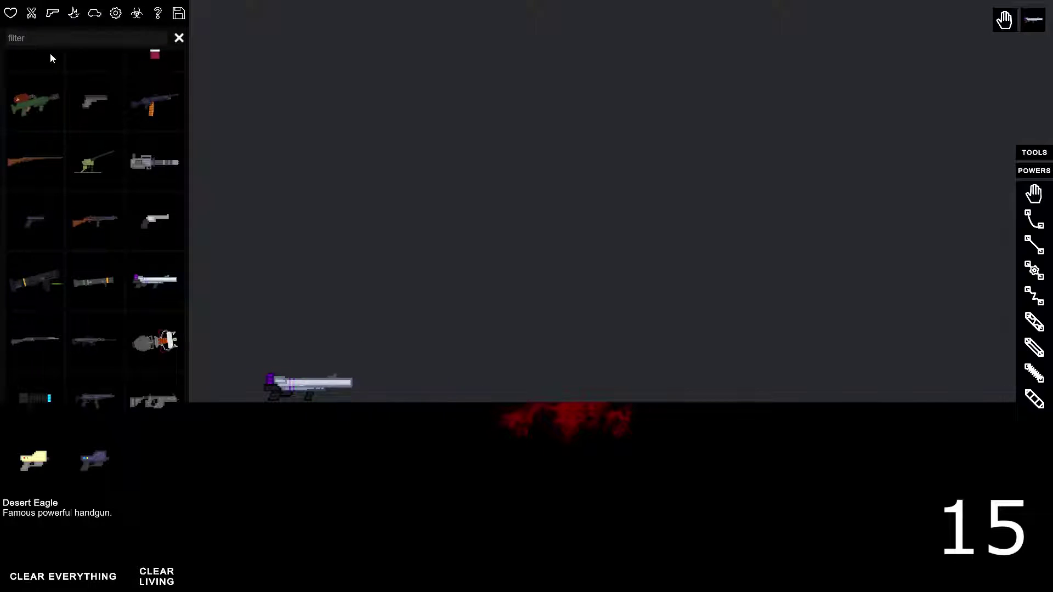
click(11, 12)
click(35, 87)
click(465, 271)
key(q)
key(f)
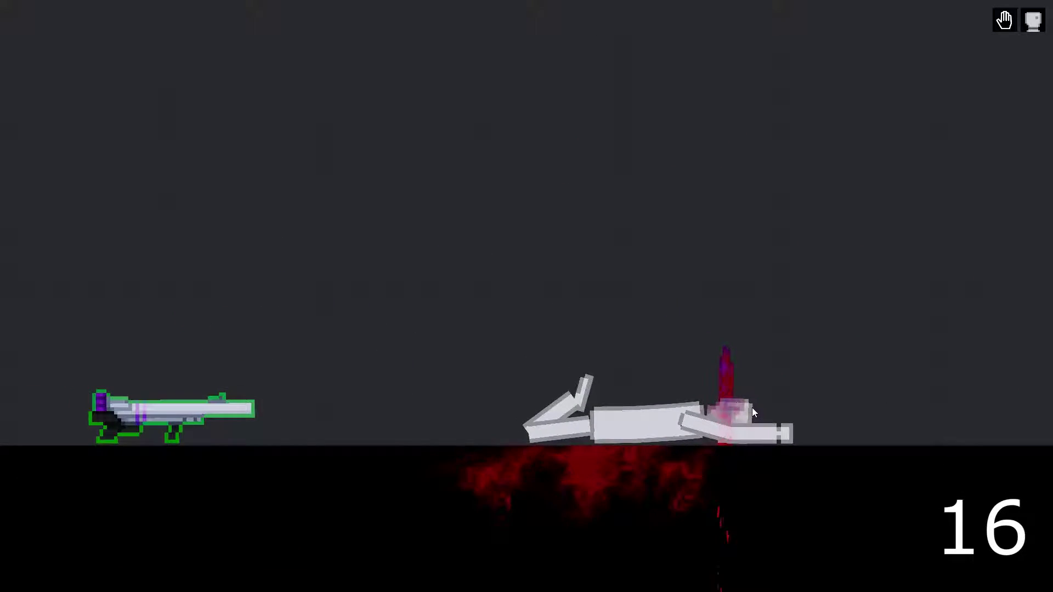
scroll(752, 407, up, 3)
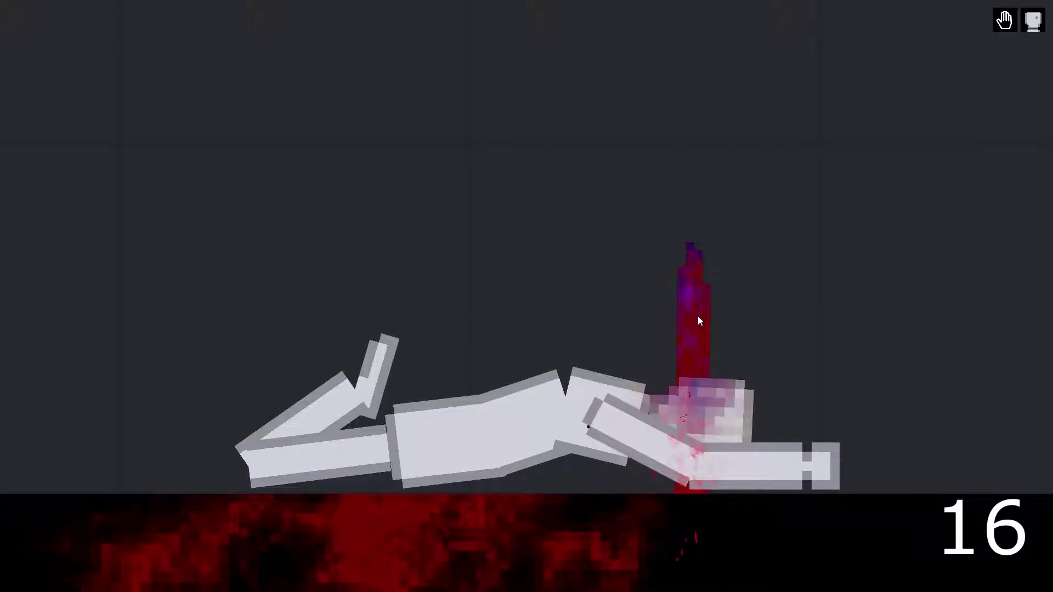
click(697, 423)
key(Delete)
scroll(693, 383, down, 3)
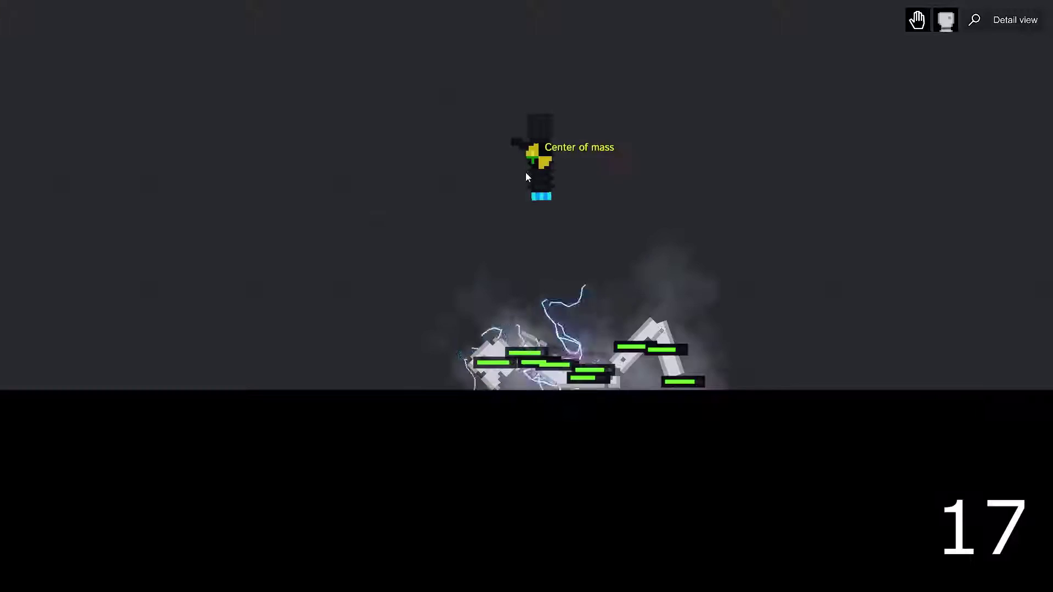
- Fire the blue energy blaster at the human and re-aim it at the ragdolls
mouse_move(526, 171)
mouse_down()
mouse_move(511, 170)
mouse_move(476, 223)
mouse_move(482, 241)
mouse_up()
key(f)
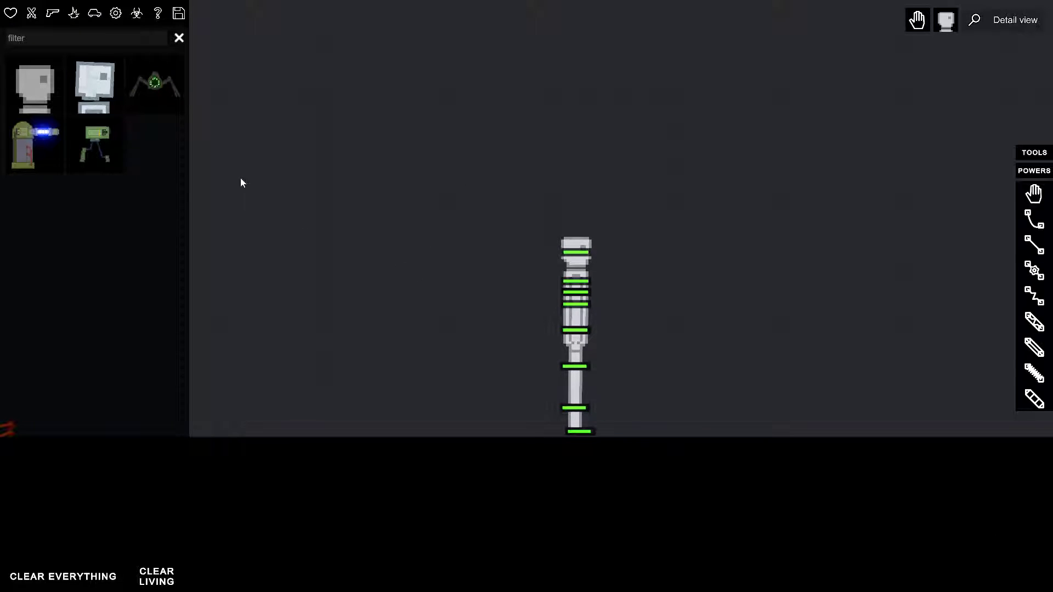
- Place a Tesla coil from Misc beside the android and switch it on
click(159, 18)
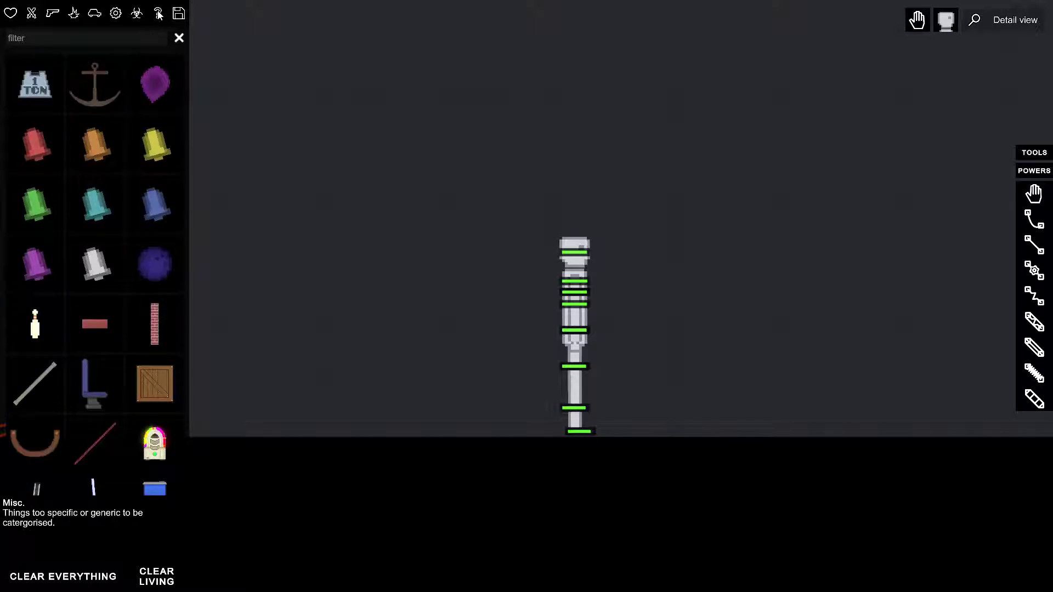
scroll(153, 278, down, 5)
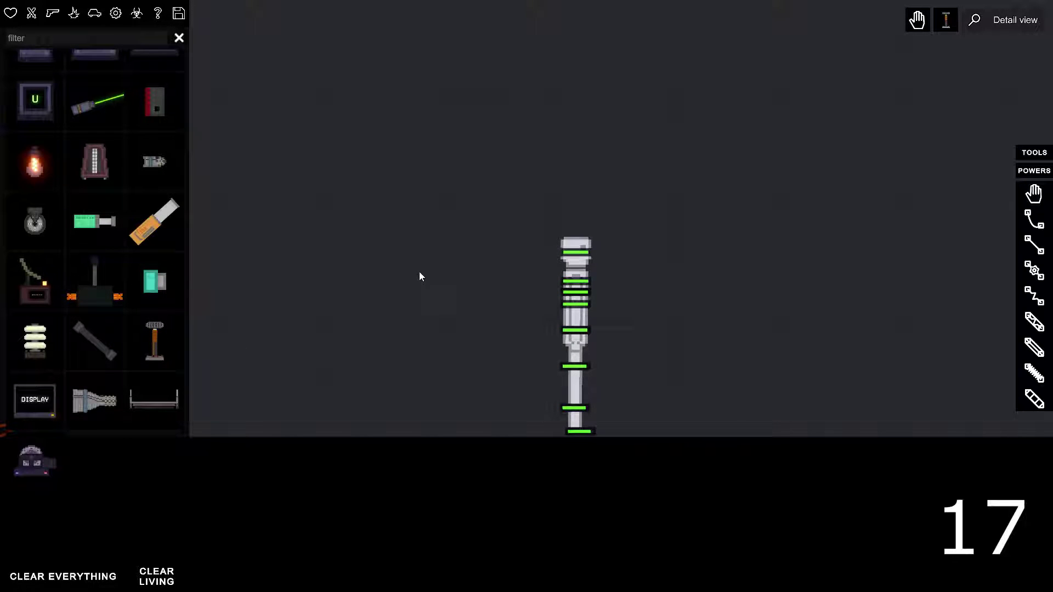
click(381, 214)
key(q)
scroll(367, 300, up, 2)
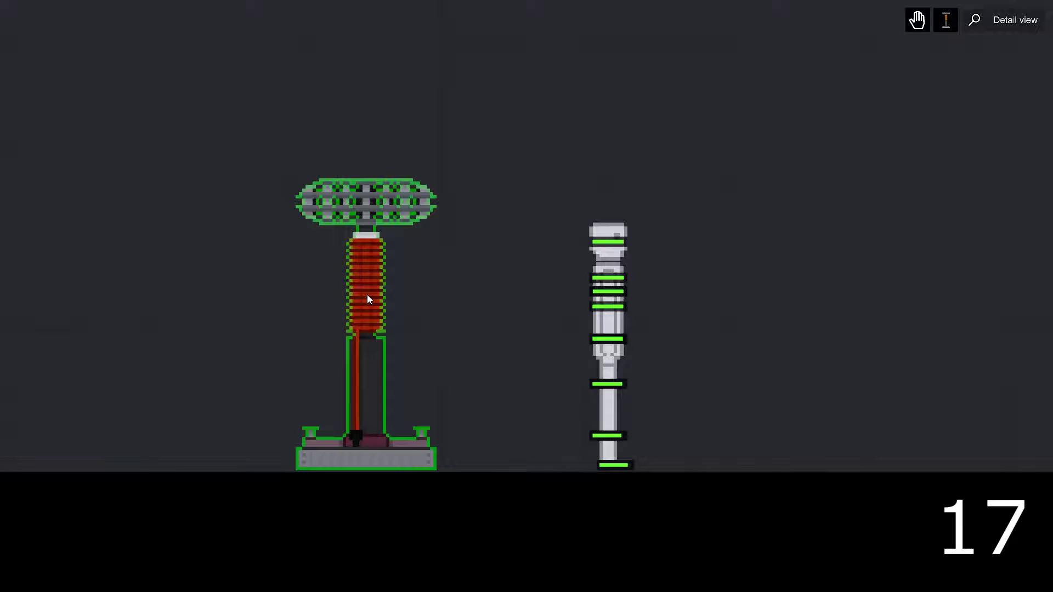
key(f)
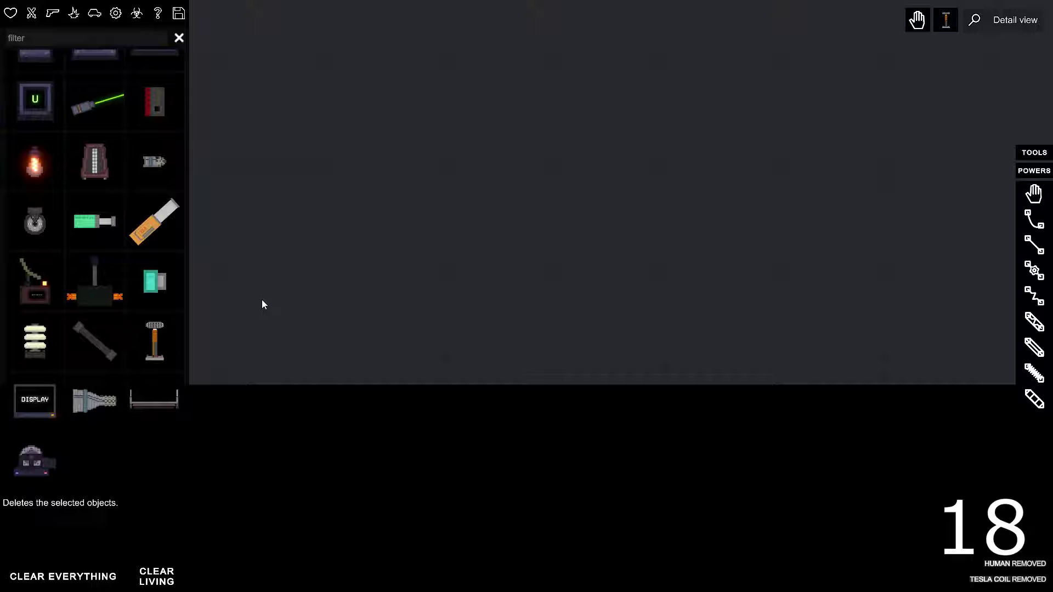
- Load the saved electric-chair contraption from the saved scenes list
click(179, 14)
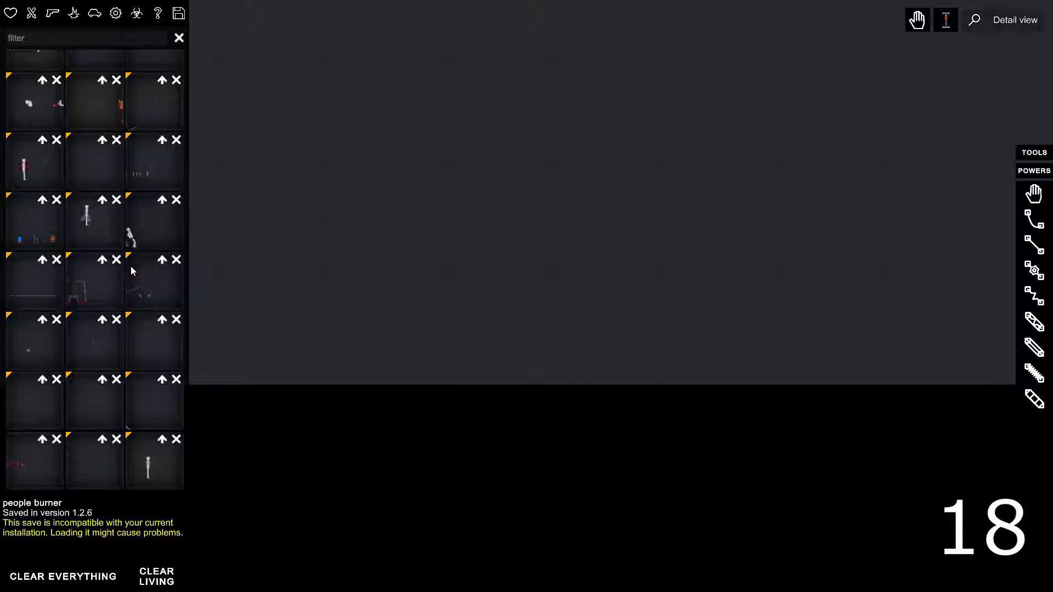
scroll(149, 405, up, 3)
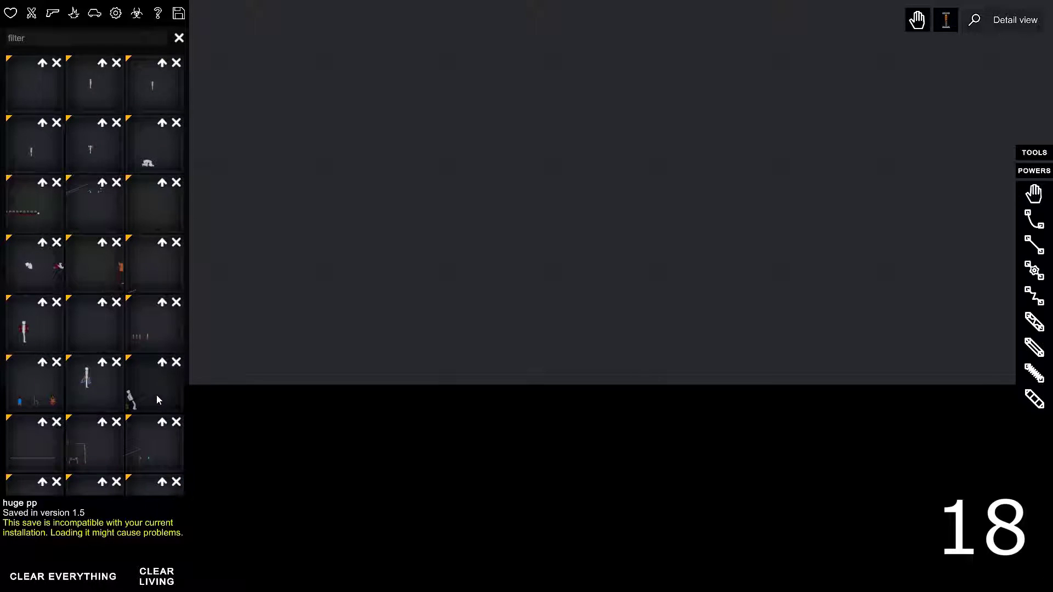
click(157, 396)
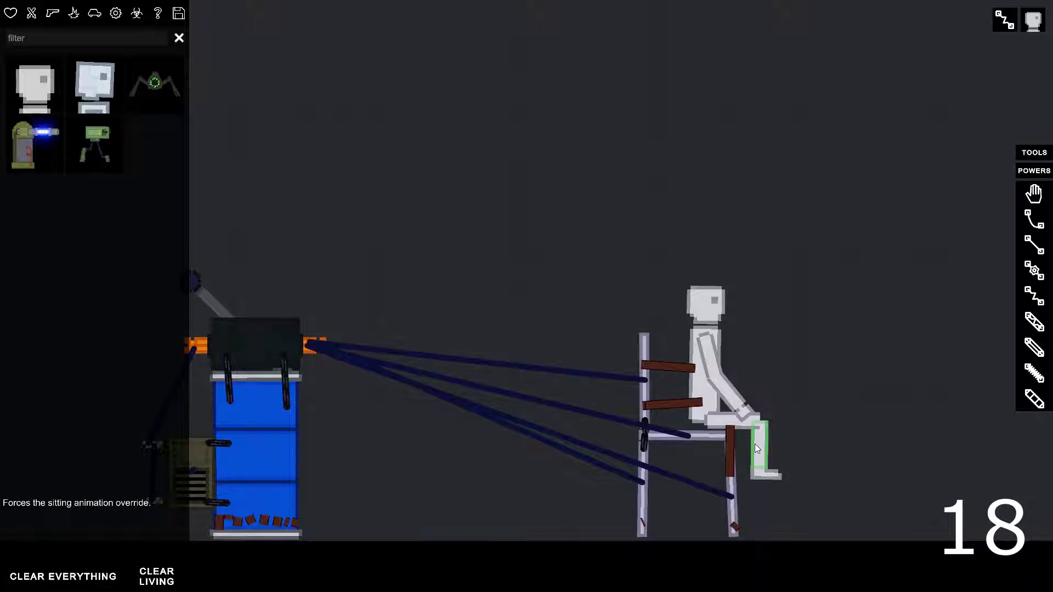
scroll(755, 444, down, 3)
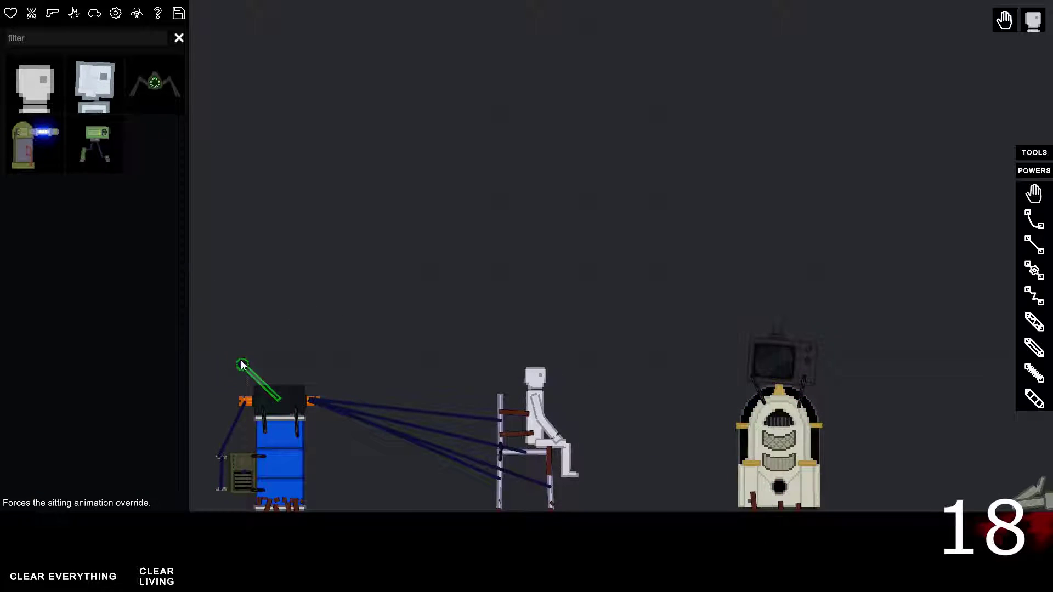
scroll(242, 488, up, 3)
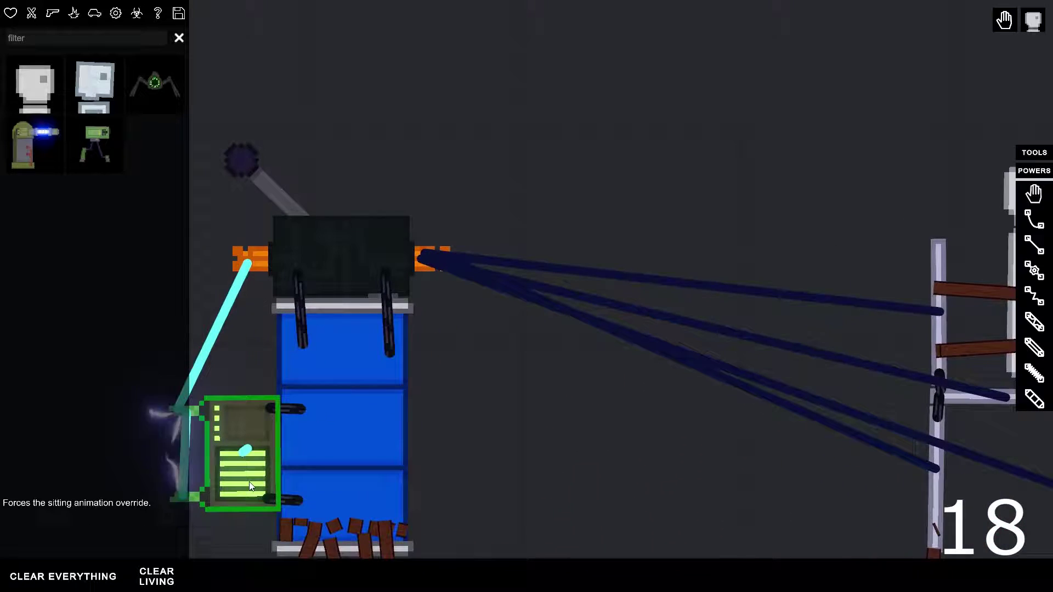
scroll(267, 493, down, 3)
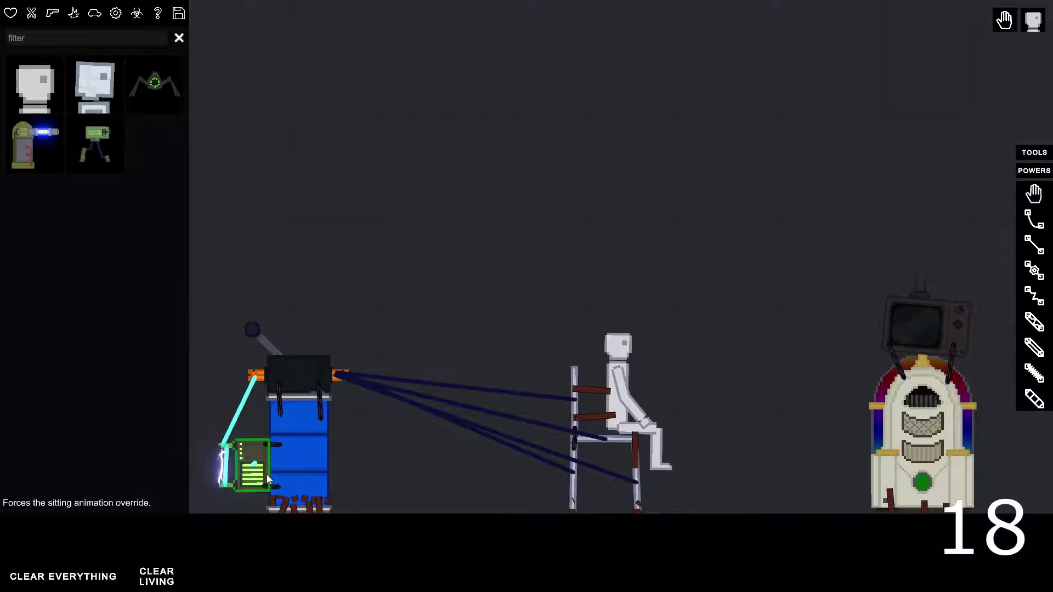
scroll(1004, 391, down, 1)
scroll(1005, 391, up, 3)
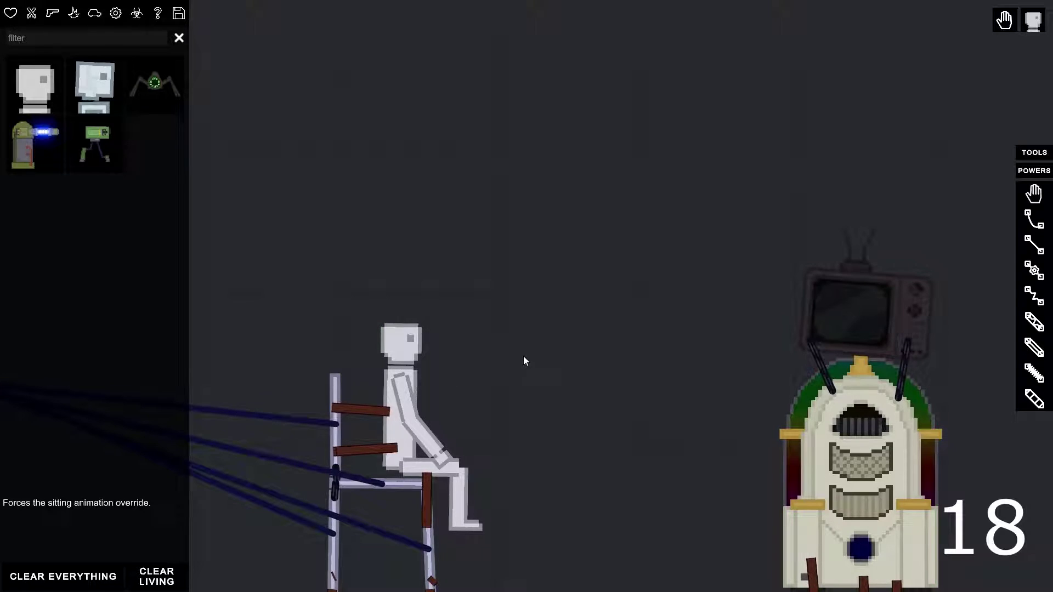
scroll(968, 368, down, 2)
scroll(722, 356, up, 2)
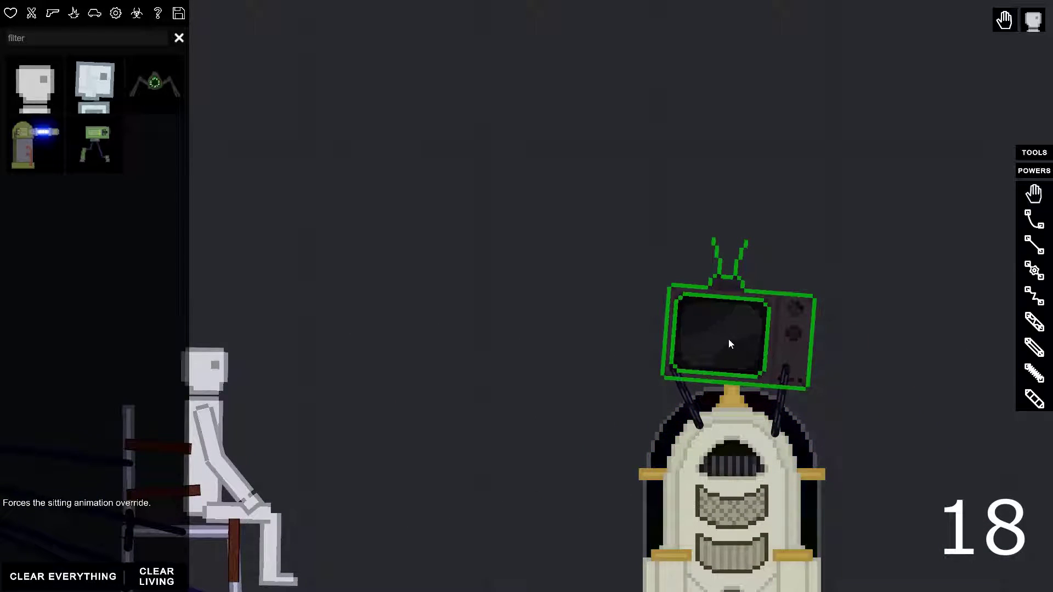
scroll(730, 344, up, 2)
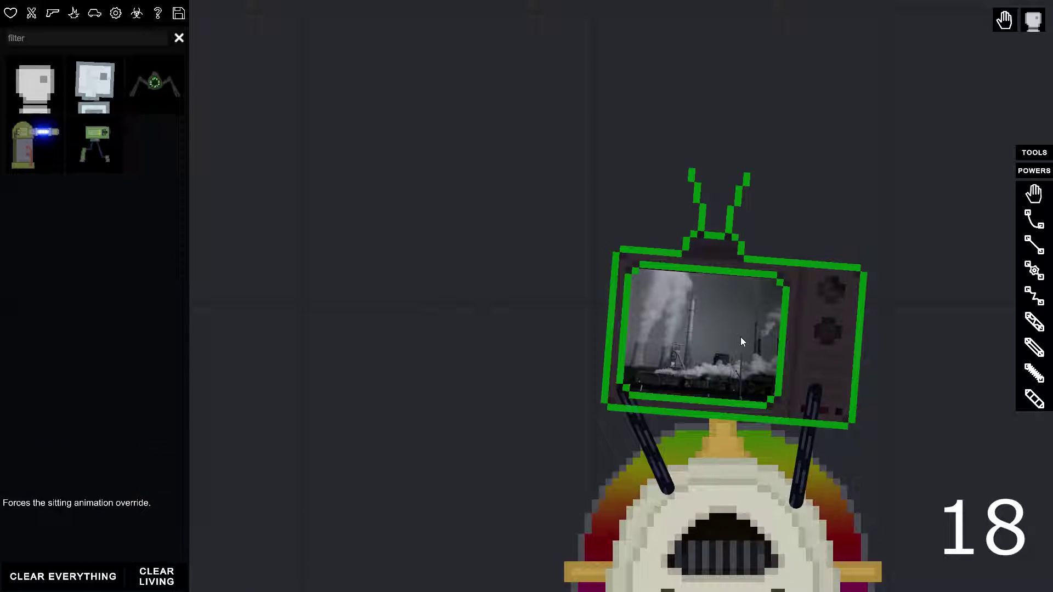
scroll(740, 338, up, 2)
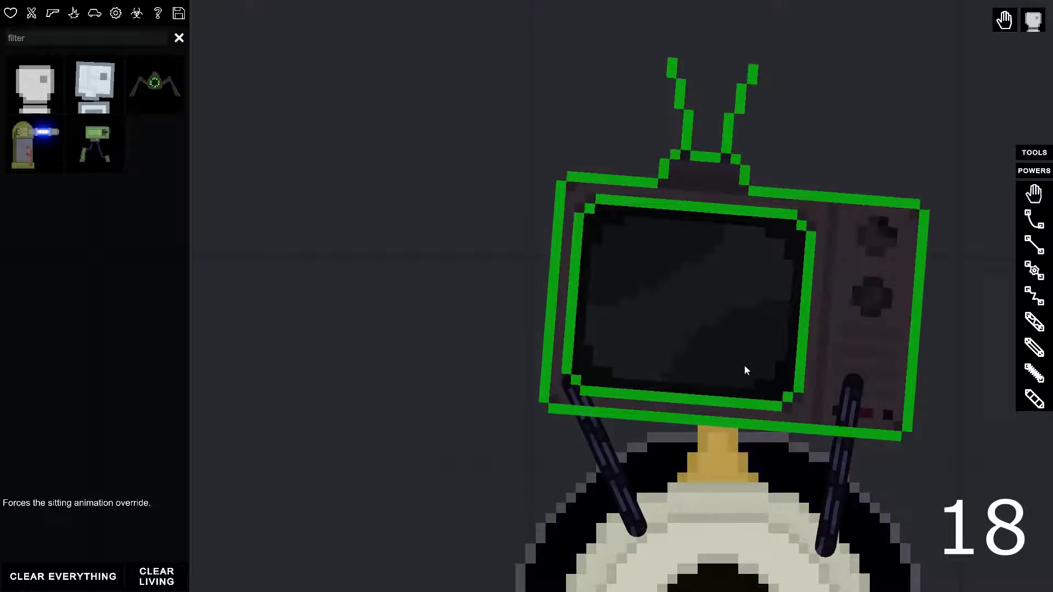
scroll(744, 365, down, 5)
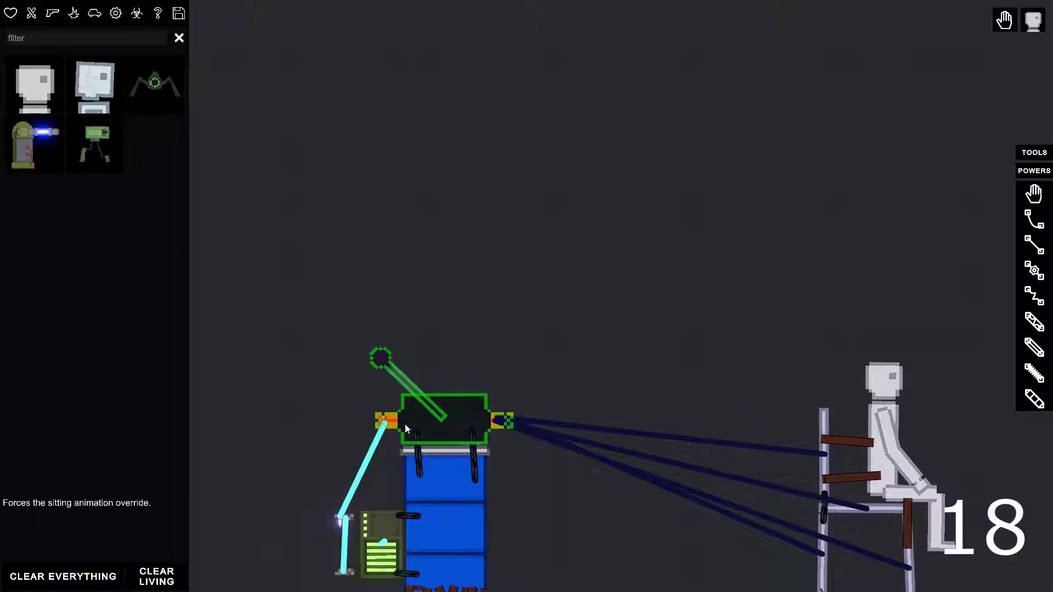
- Fling the lever atop the TV across to electrocute the seated dummy, then click the chair bars
click(380, 357)
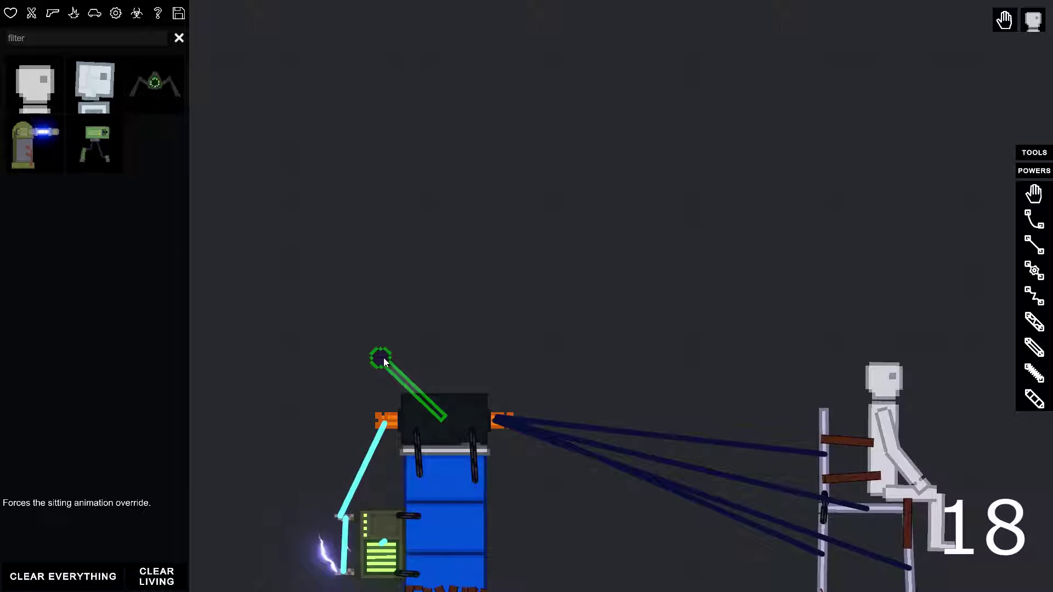
drag(377, 357, 386, 350)
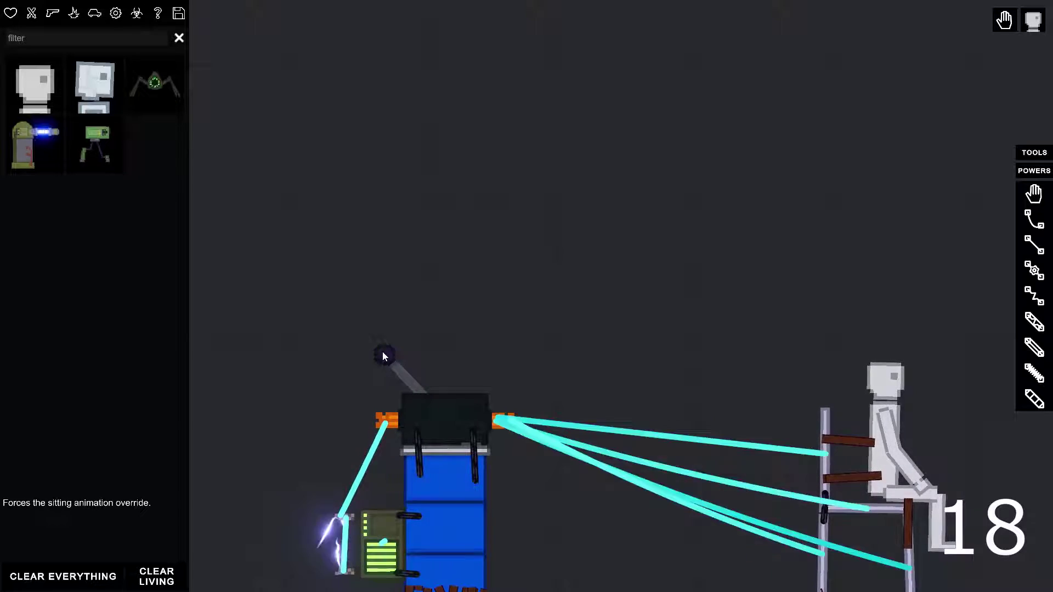
click(391, 348)
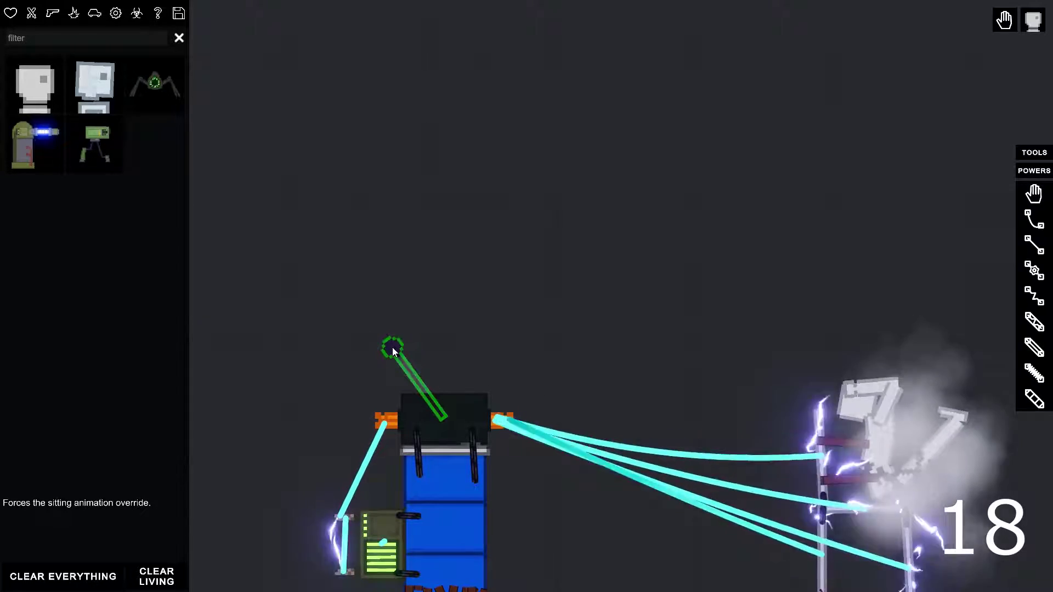
drag(393, 347, 589, 360)
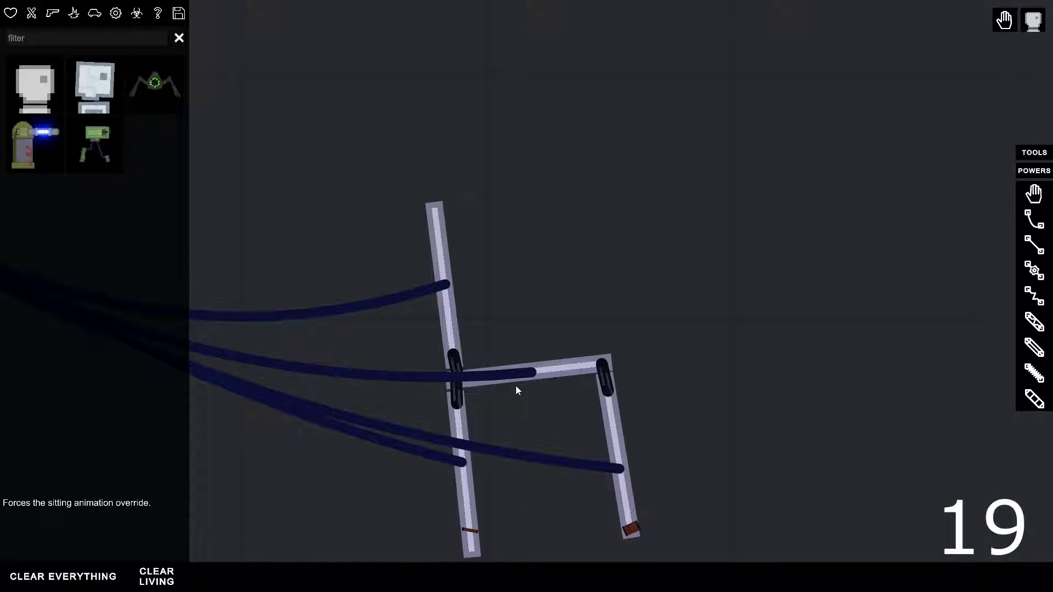
click(516, 381)
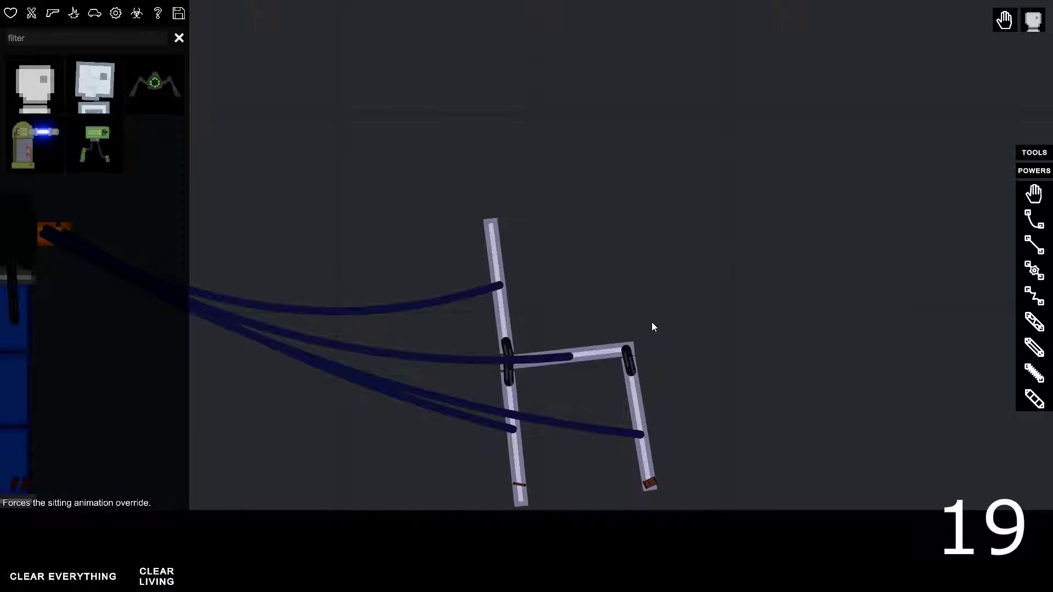
click(630, 346)
scroll(685, 323, down, 5)
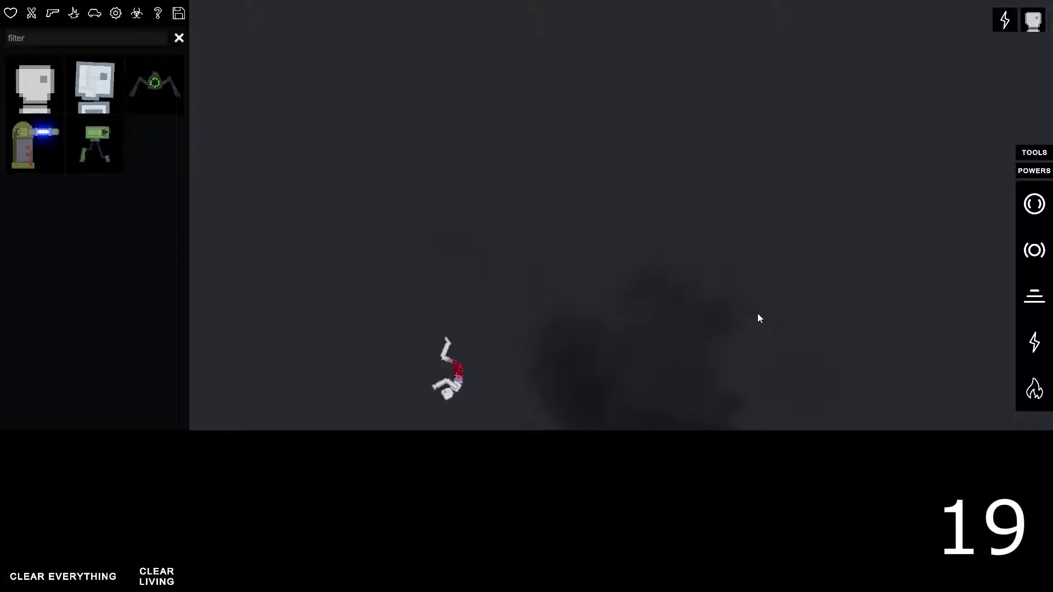
- Strike the dummy and its surroundings with four lightning bolts
click(398, 370)
click(417, 408)
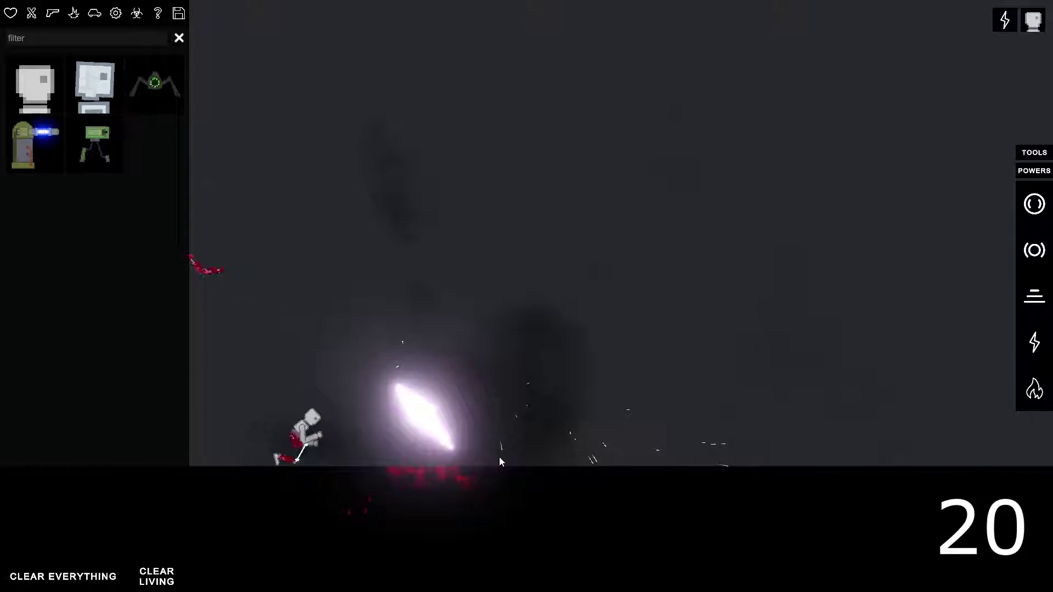
click(622, 291)
click(720, 259)
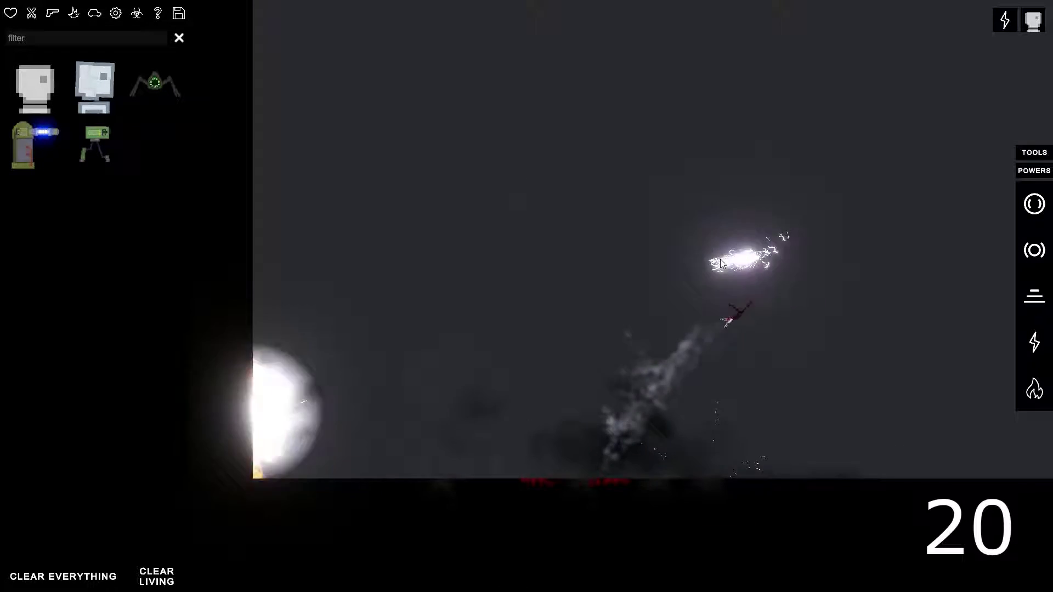
- Set off four explosions near the ground, then fling the bloodied dummy left
click(715, 436)
click(870, 341)
click(835, 342)
click(740, 411)
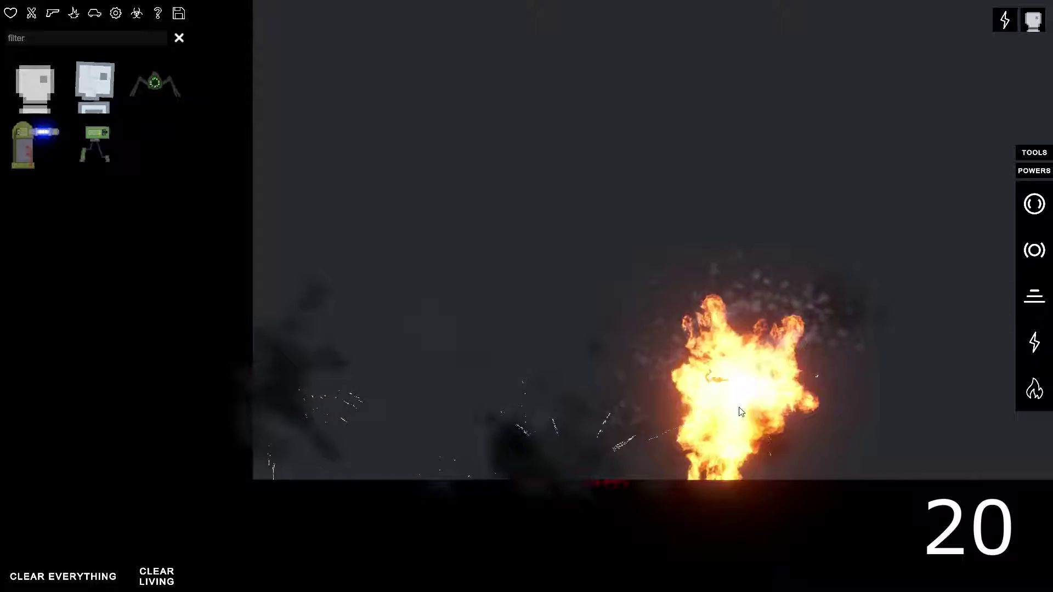
click(1034, 152)
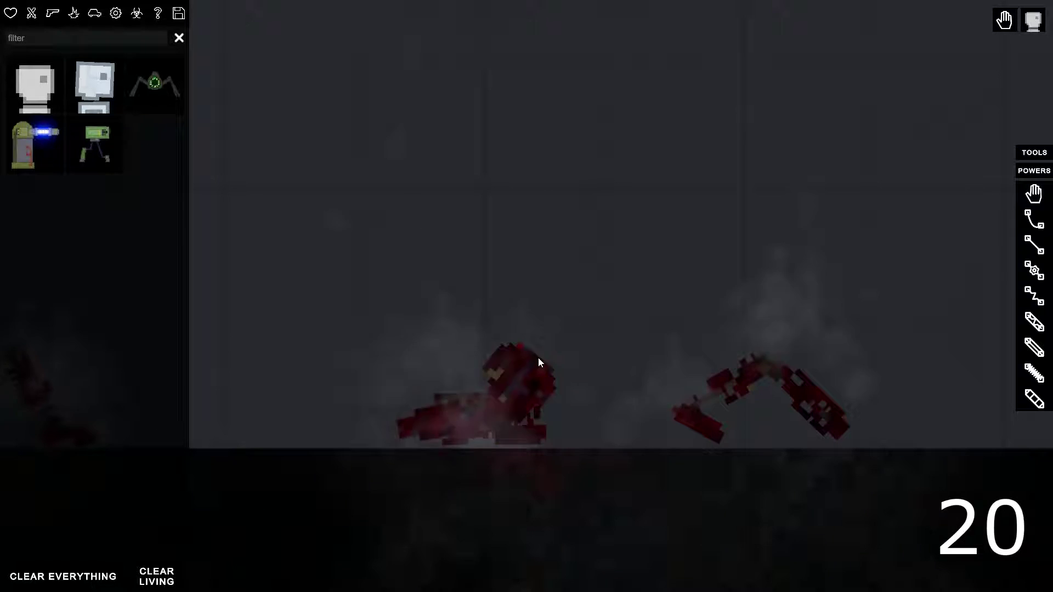
drag(538, 363, 414, 313)
scroll(381, 425, down, 2)
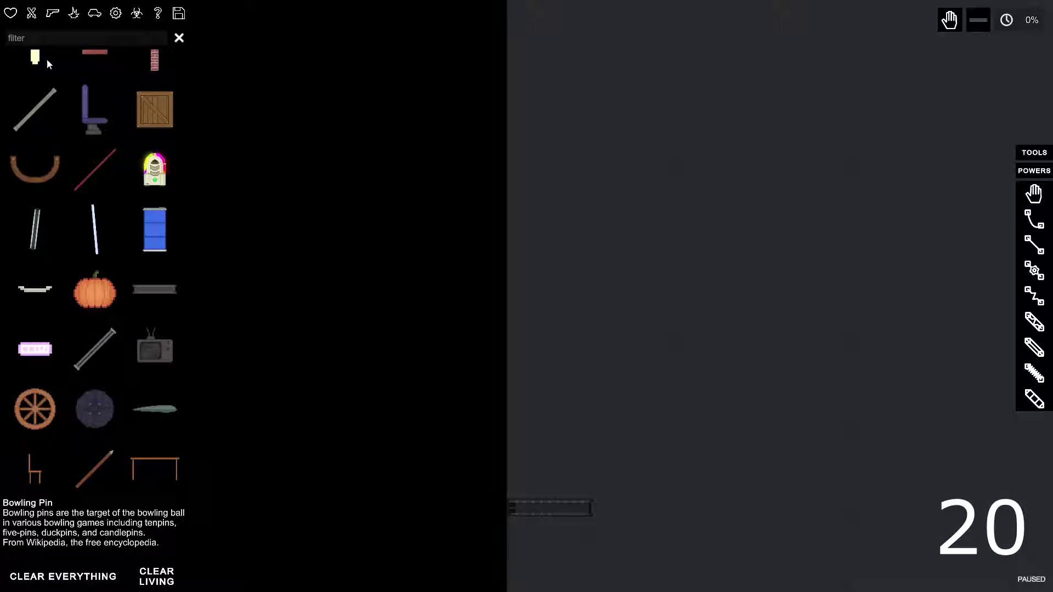
- Place a Human on the narrow ledge, resume the simulation, and hide the health overlay
click(137, 13)
click(34, 85)
click(548, 405)
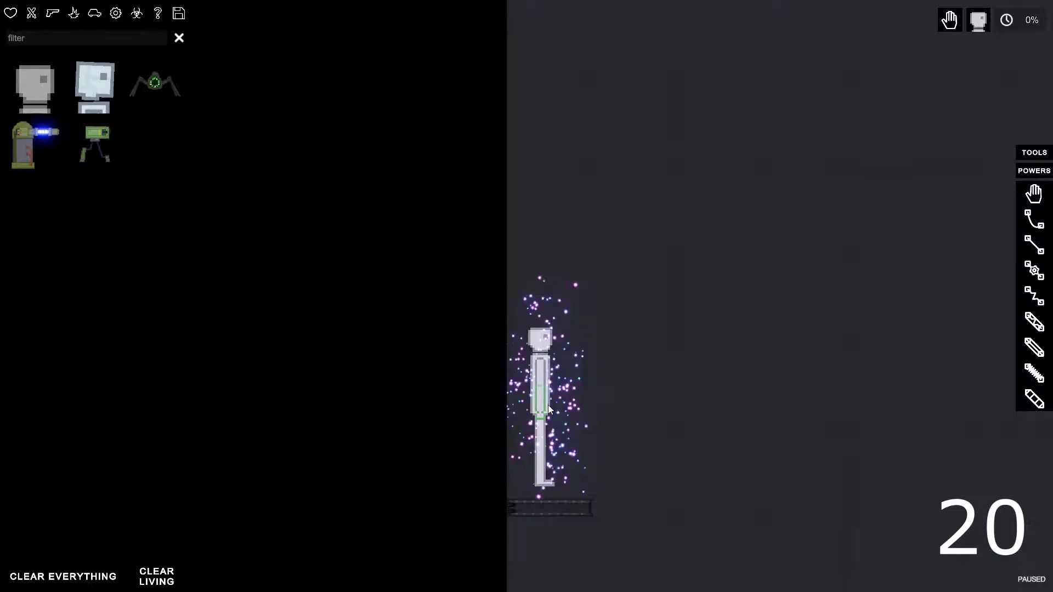
key(space)
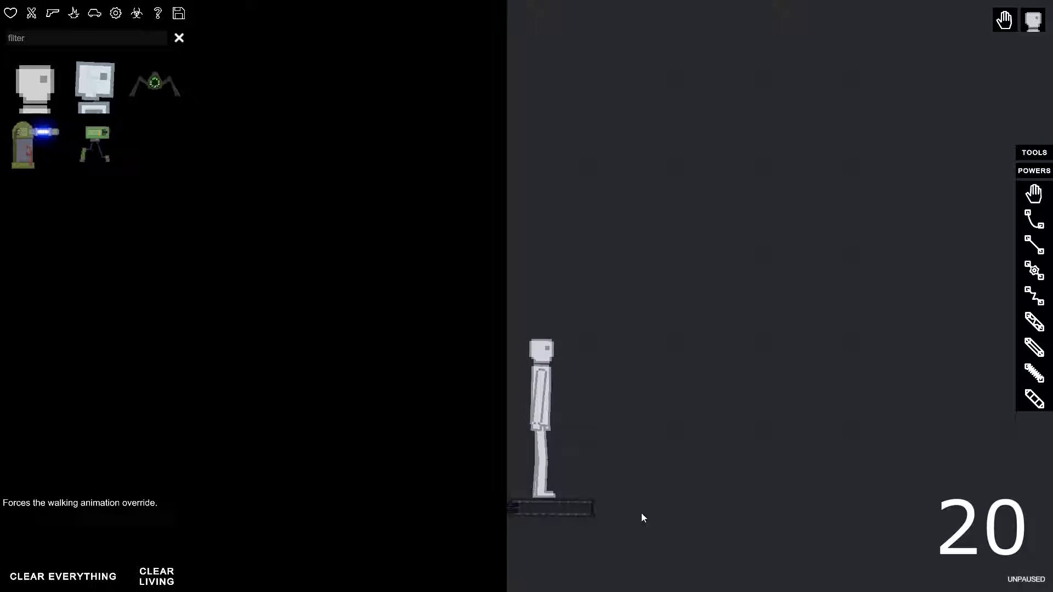
scroll(622, 406, down, 3)
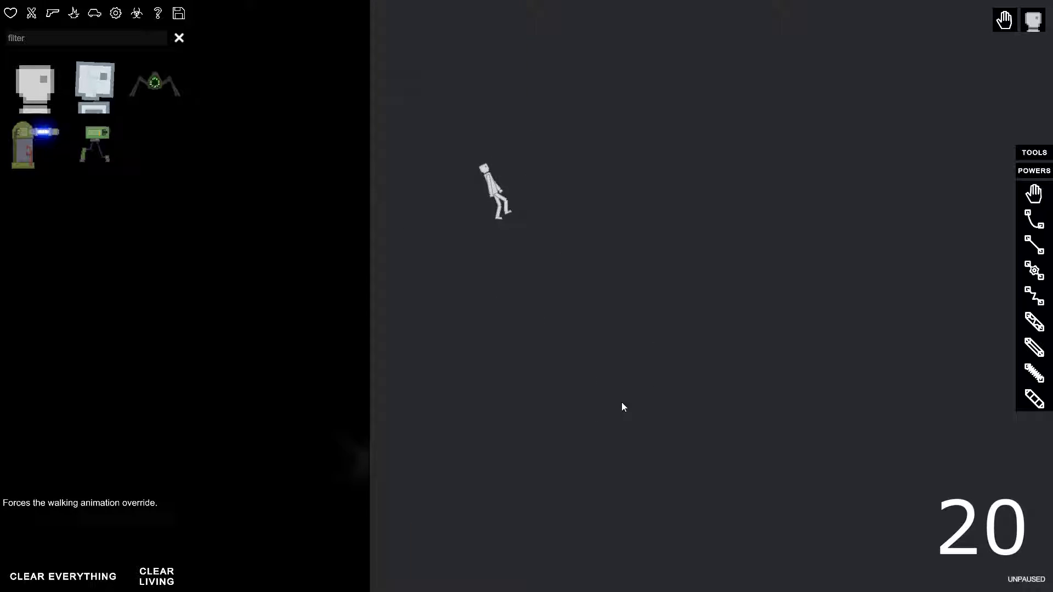
scroll(621, 400, up, 3)
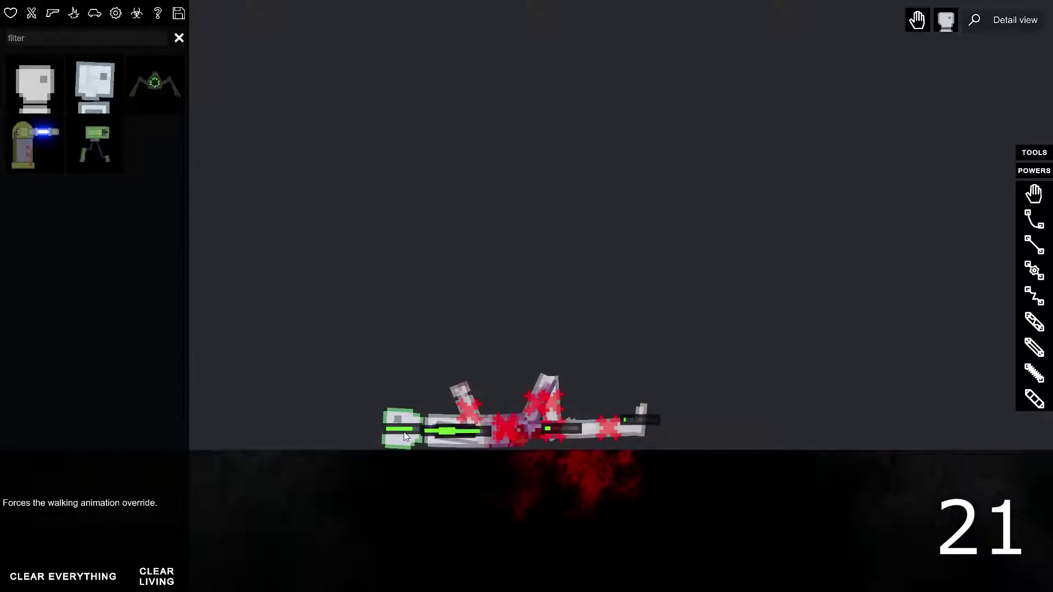
key(v)
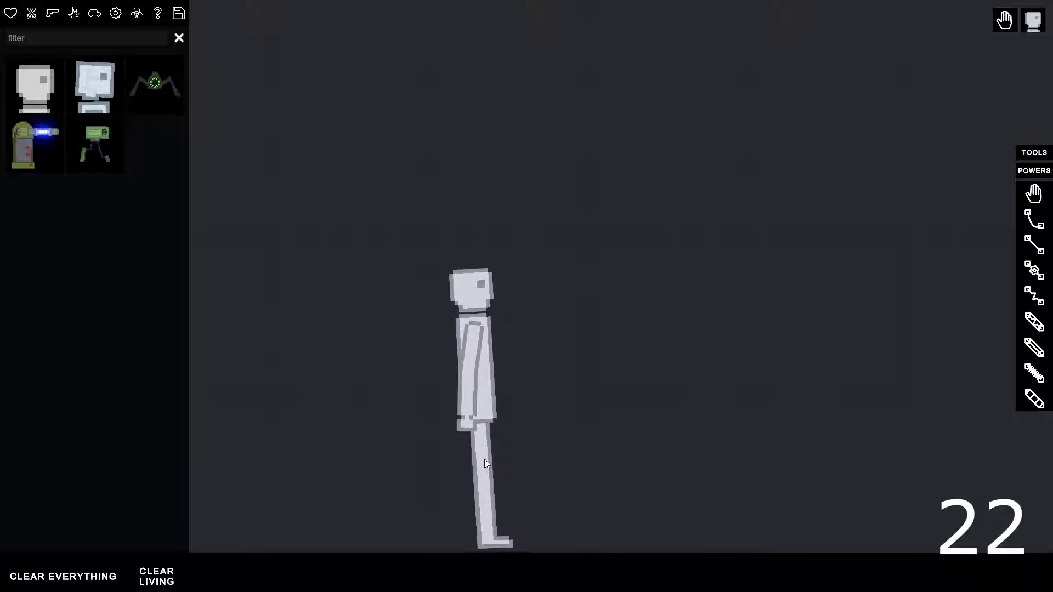
- Slam the dummy against the floor repeatedly, then lift the knife and red weapon
drag(475, 465, 504, 457)
drag(473, 394, 550, 288)
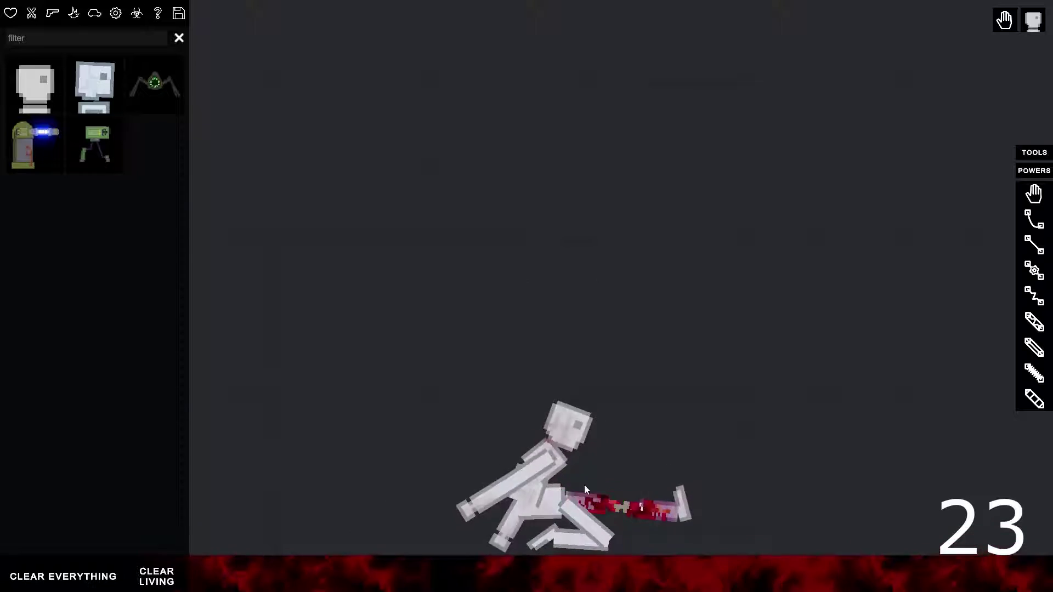
drag(550, 289, 665, 271)
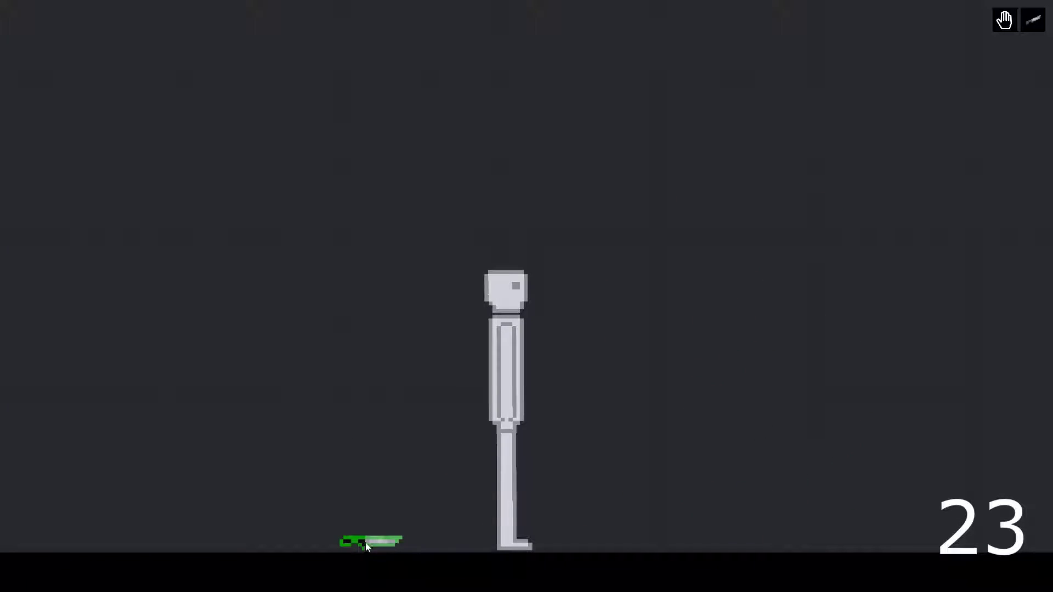
mouse_move(369, 541)
mouse_down()
mouse_move(463, 445)
mouse_move(447, 476)
mouse_move(425, 488)
mouse_move(495, 431)
mouse_move(469, 535)
mouse_move(362, 348)
mouse_up()
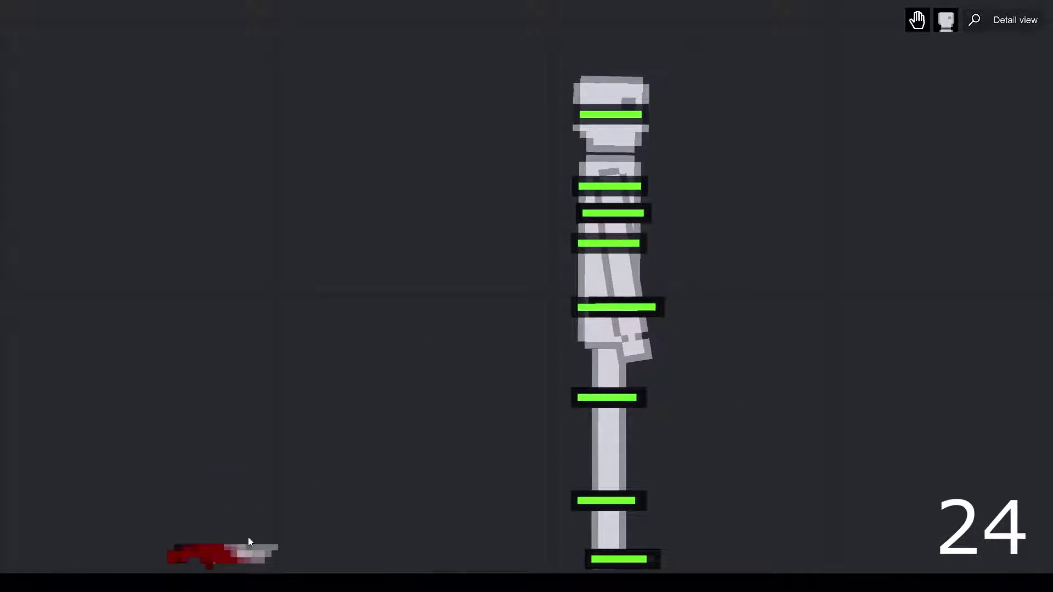
mouse_move(189, 550)
mouse_down()
mouse_move(448, 151)
mouse_move(364, 147)
mouse_move(597, 115)
mouse_up()
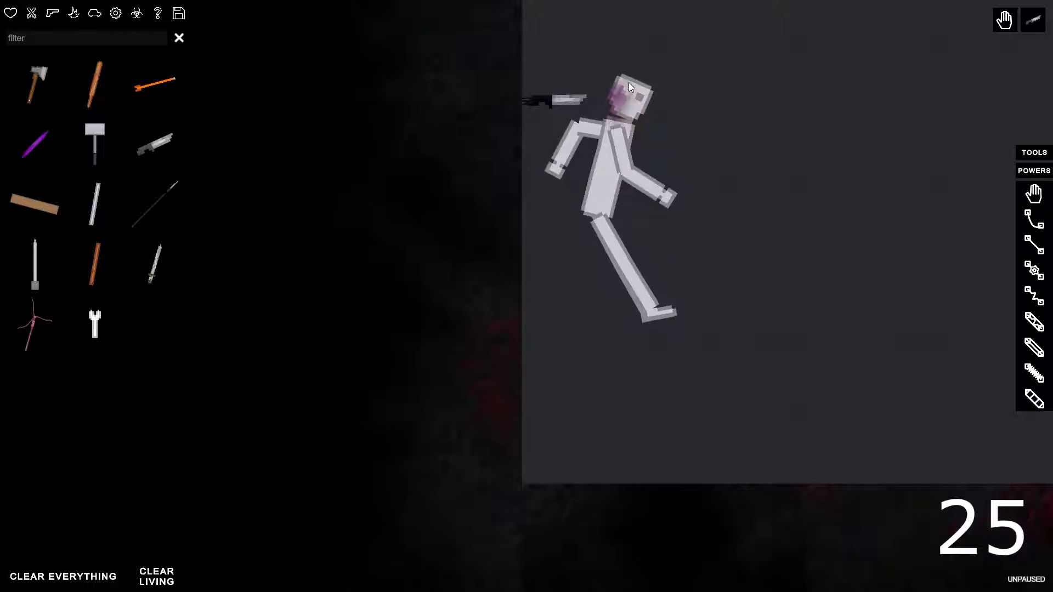
- Kill dummies with the wall knife, bat, sledgehammer and sword, then raise an axe
drag(629, 83, 570, 88)
scroll(705, 305, down, 1)
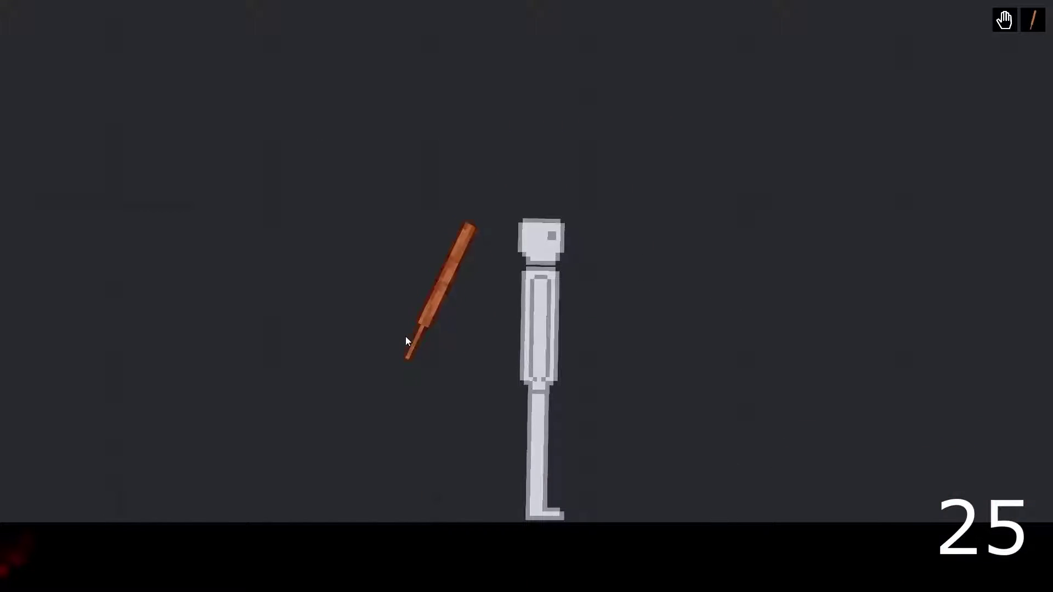
mouse_move(405, 336)
mouse_down()
mouse_move(512, 319)
mouse_move(680, 539)
mouse_move(745, 369)
mouse_move(784, 390)
mouse_up()
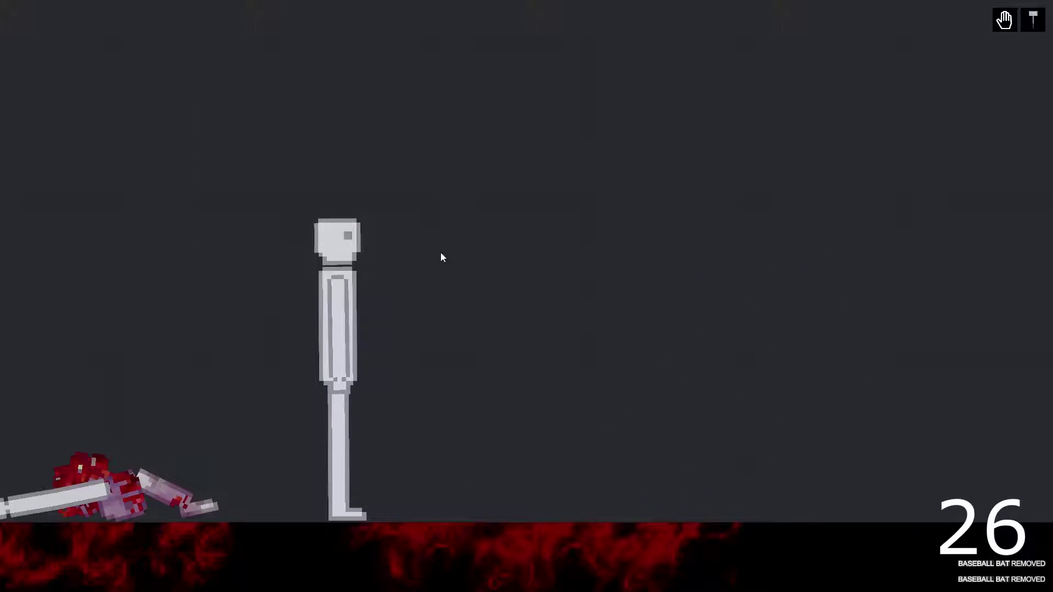
click(675, 317)
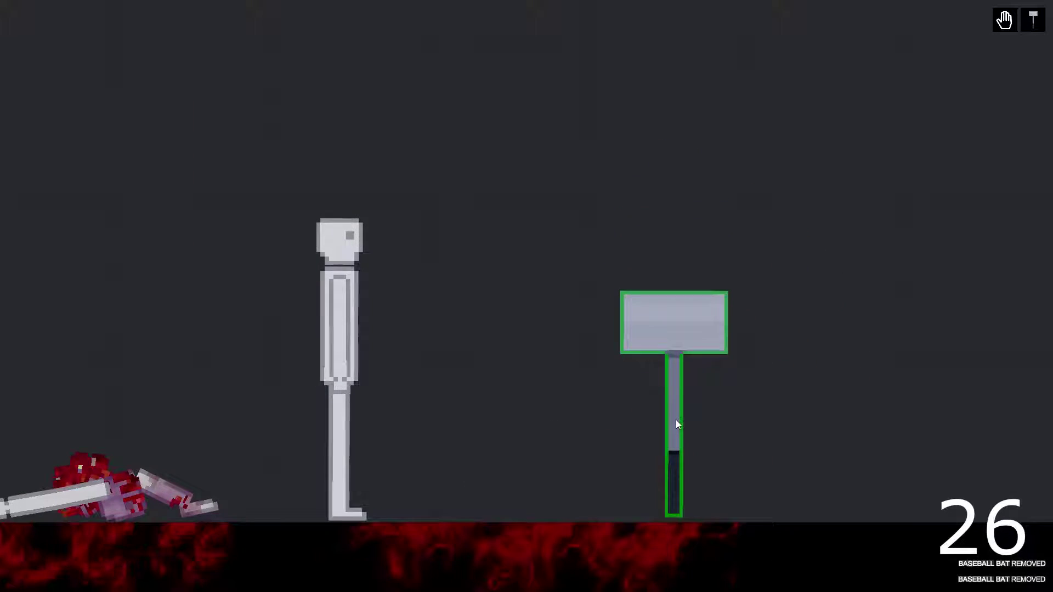
drag(676, 424, 581, 167)
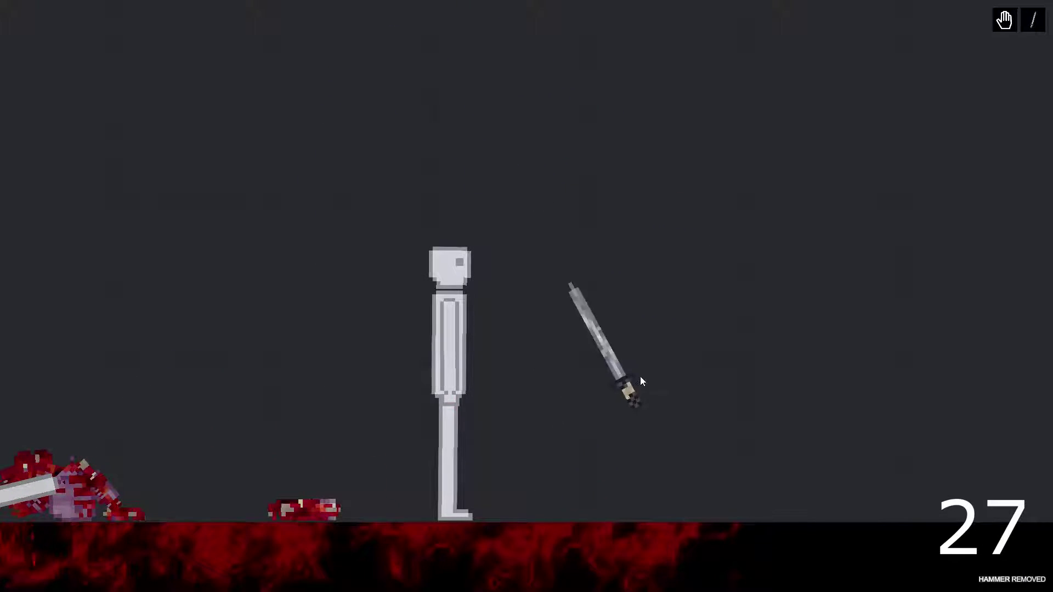
drag(641, 376, 516, 337)
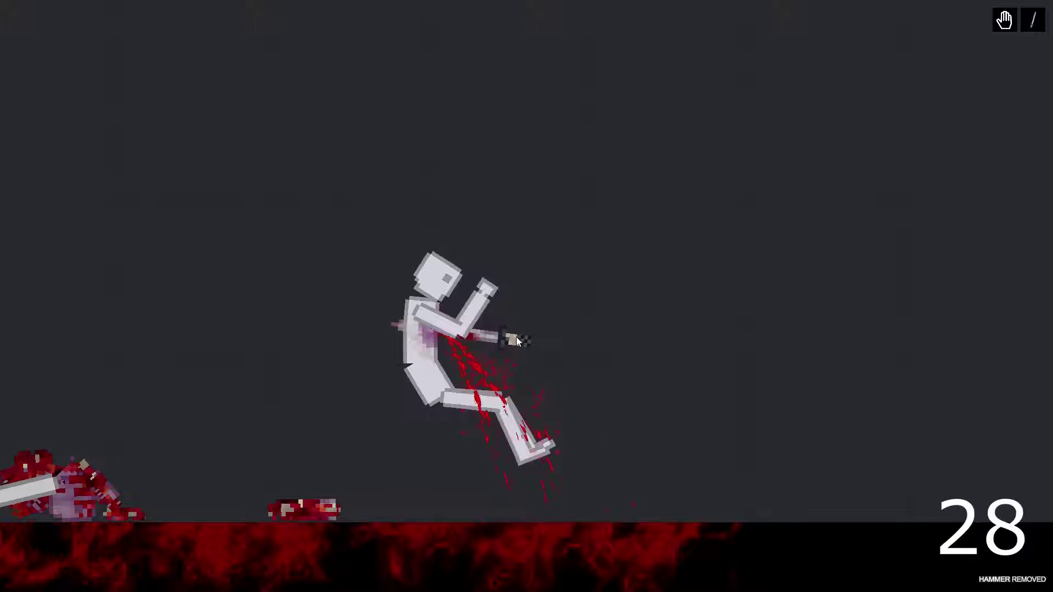
mouse_move(617, 428)
mouse_down()
mouse_move(613, 391)
mouse_move(561, 290)
mouse_move(451, 340)
mouse_up()
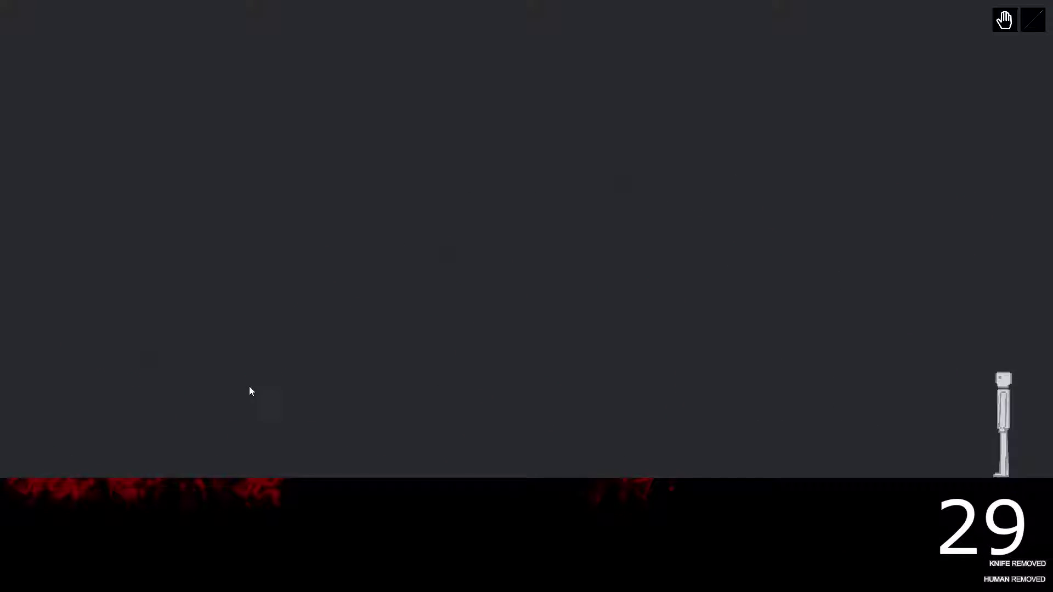
- Spawn a long spear and a floor spike, then drop a dummy onto the spike
click(249, 391)
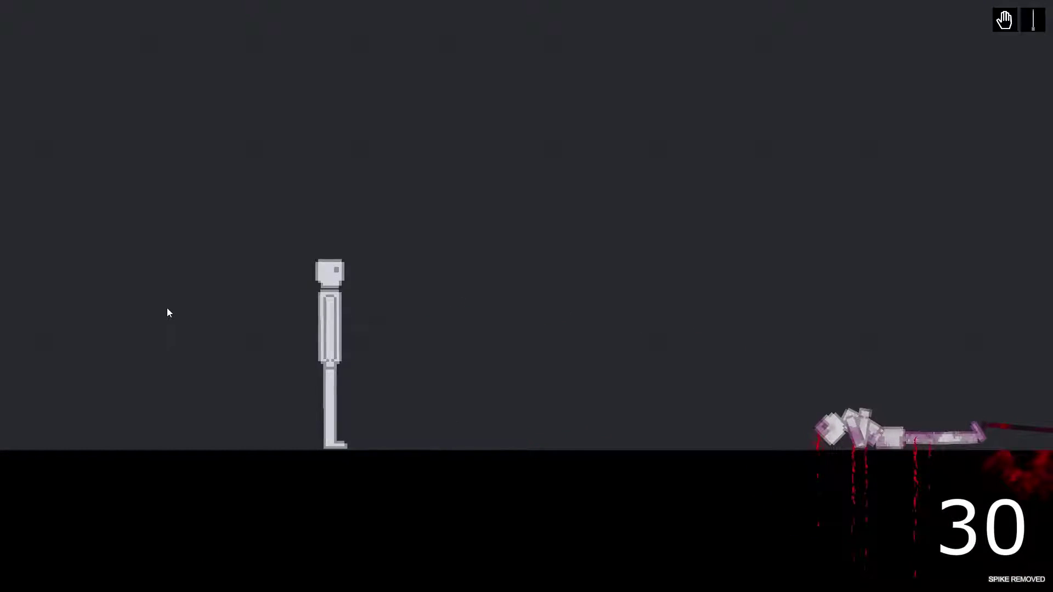
click(166, 297)
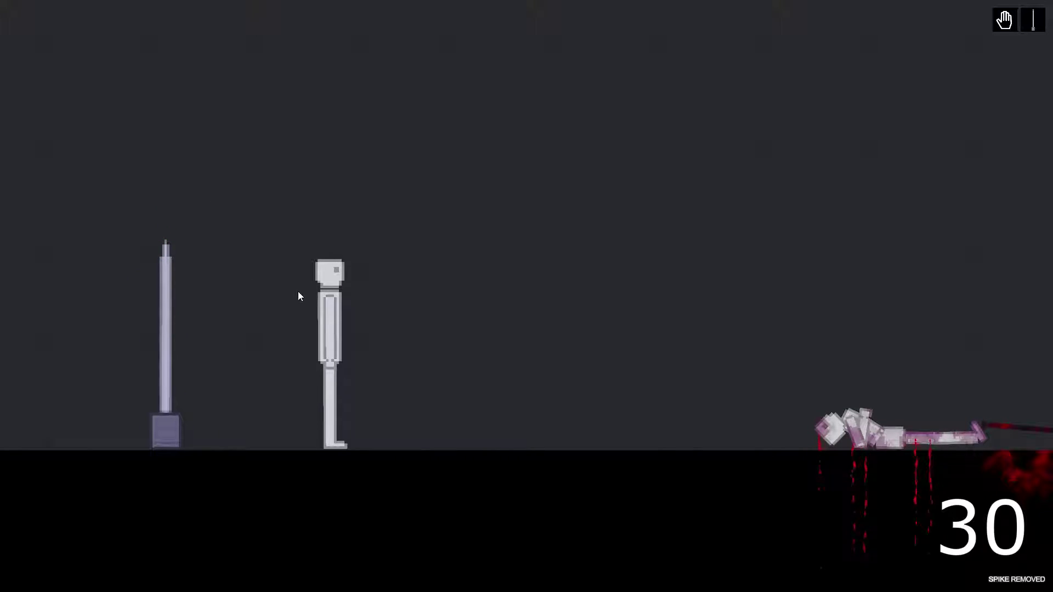
drag(299, 296, 454, 312)
drag(479, 278, 318, 124)
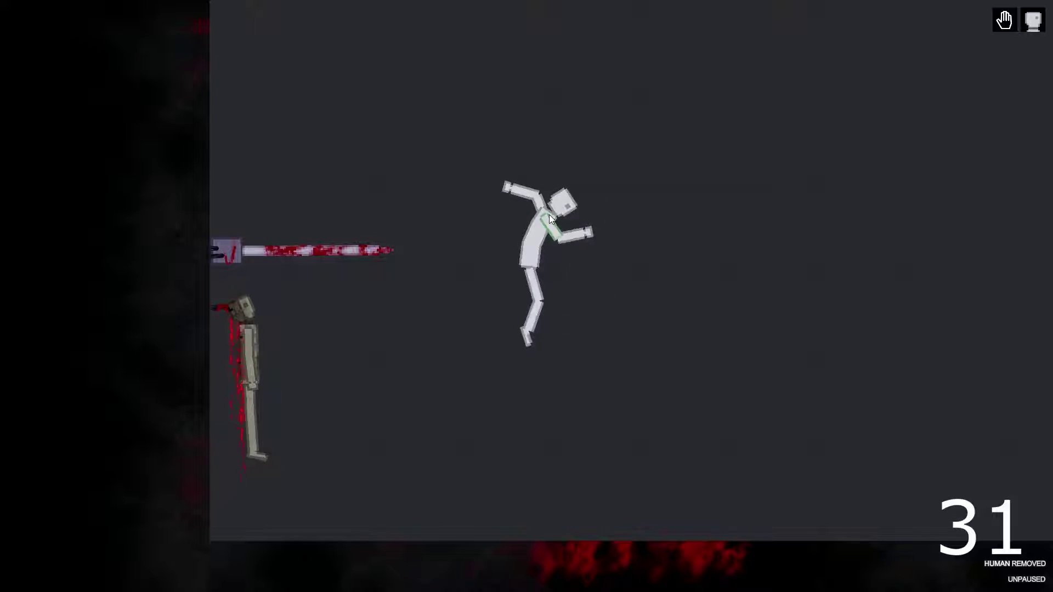
- Impale a second dummy on the wall spike and spawn a human by the pink windmill
drag(549, 215, 480, 233)
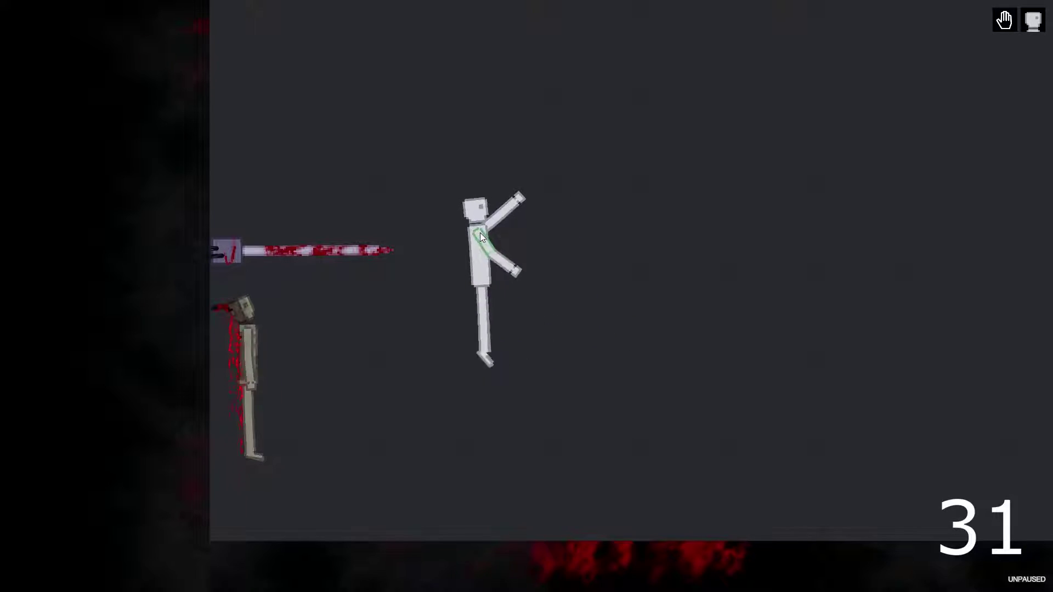
drag(480, 233, 371, 248)
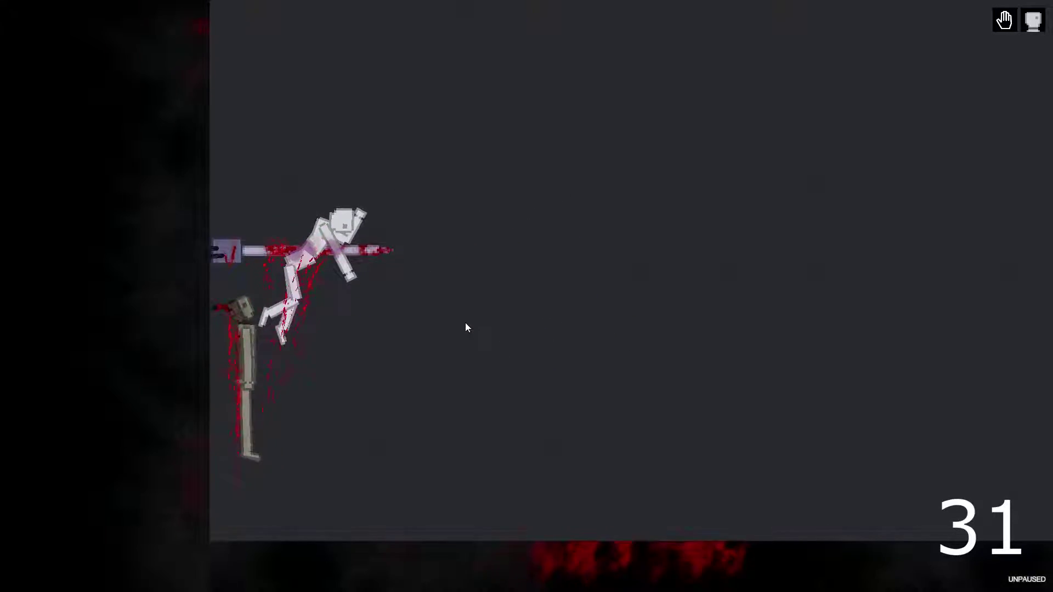
scroll(363, 258, up, 3)
scroll(249, 355, down, 2)
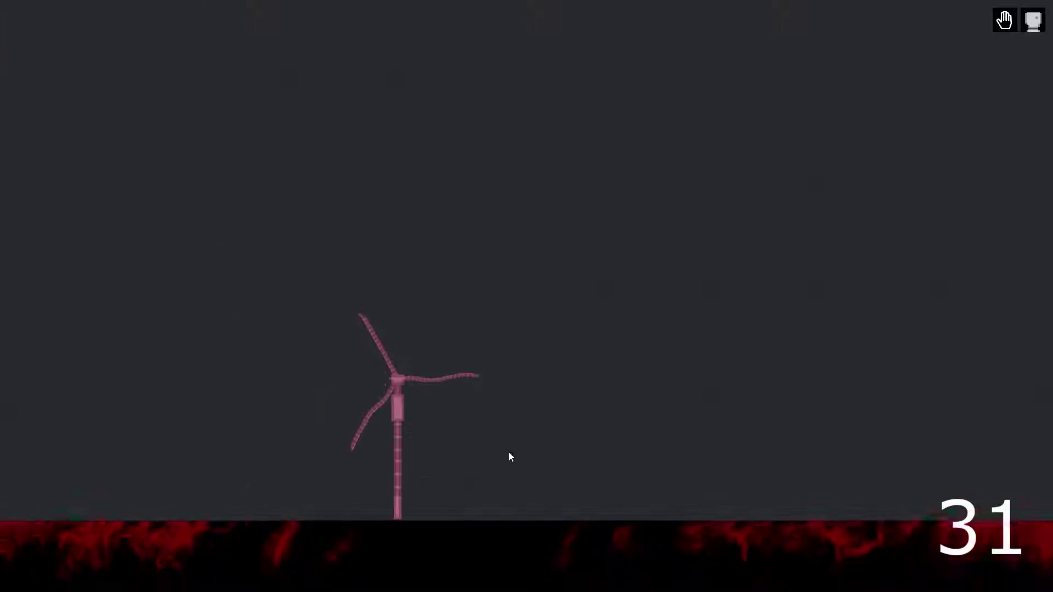
click(509, 452)
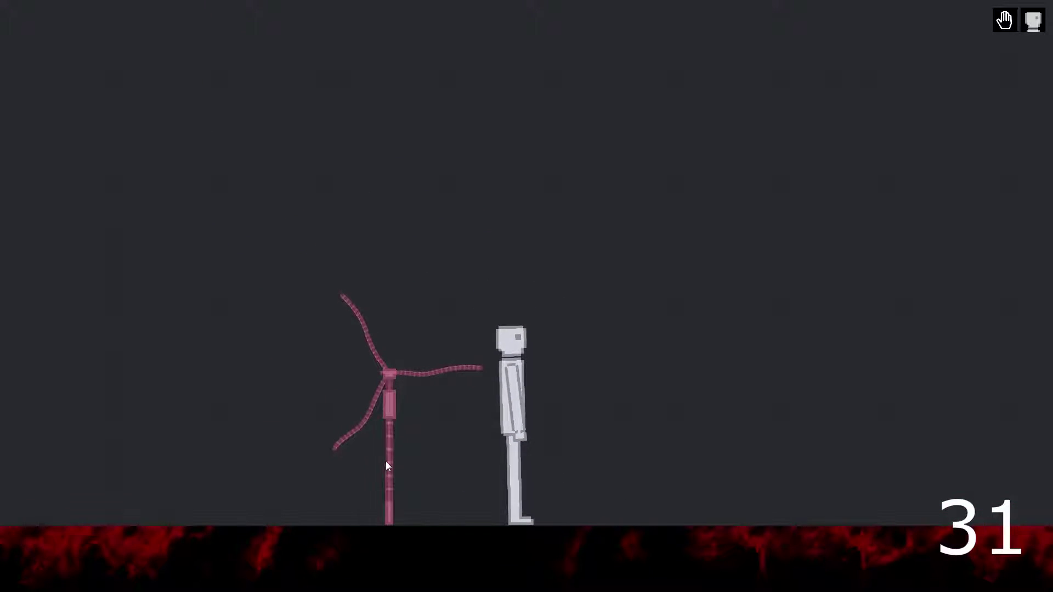
- Swing the pink windmill pole through the ragdoll, then place an acid-spitting spider beside it
mouse_move(388, 465)
mouse_down()
mouse_move(336, 313)
mouse_move(366, 328)
mouse_up()
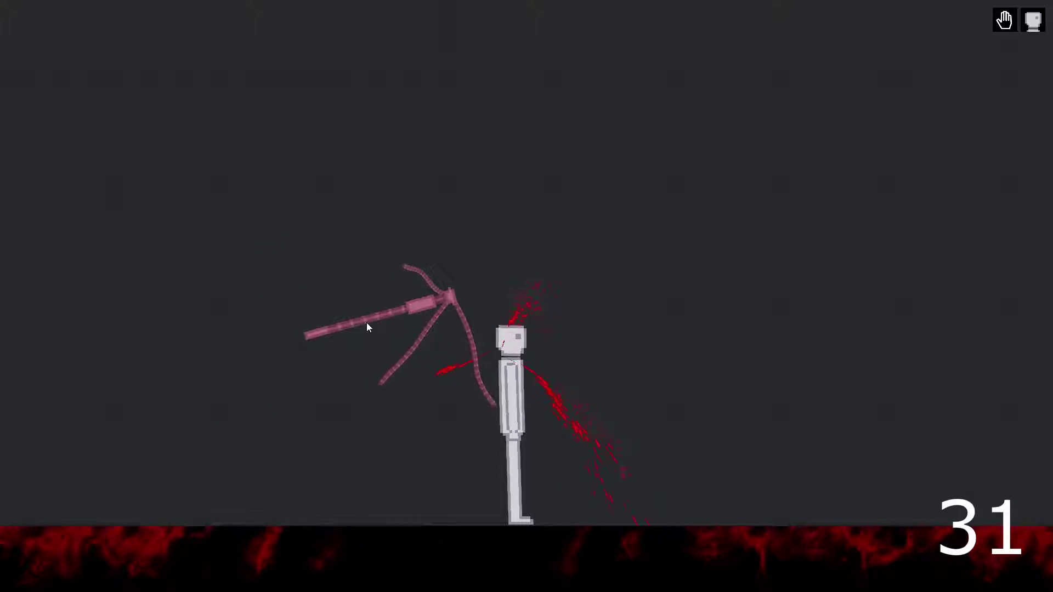
drag(367, 328, 368, 525)
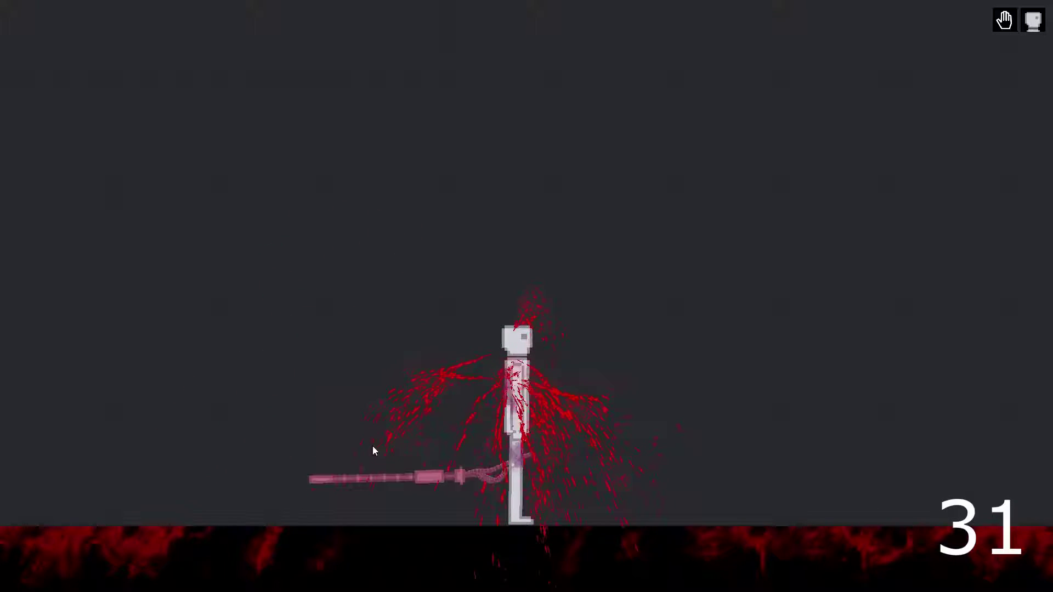
drag(373, 450, 391, 329)
scroll(456, 513, up, 3)
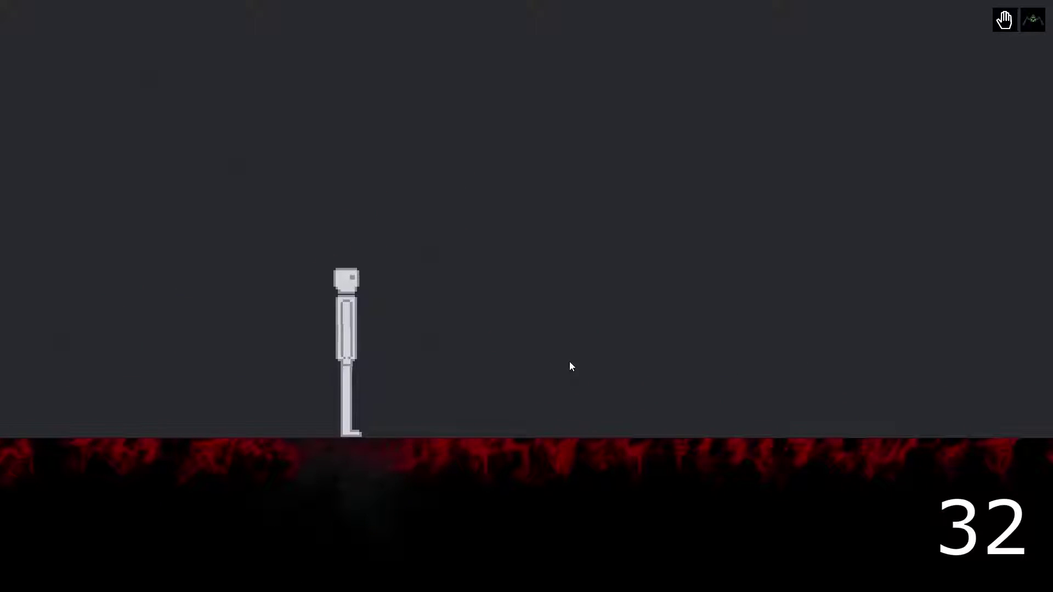
click(507, 367)
scroll(441, 384, up, 2)
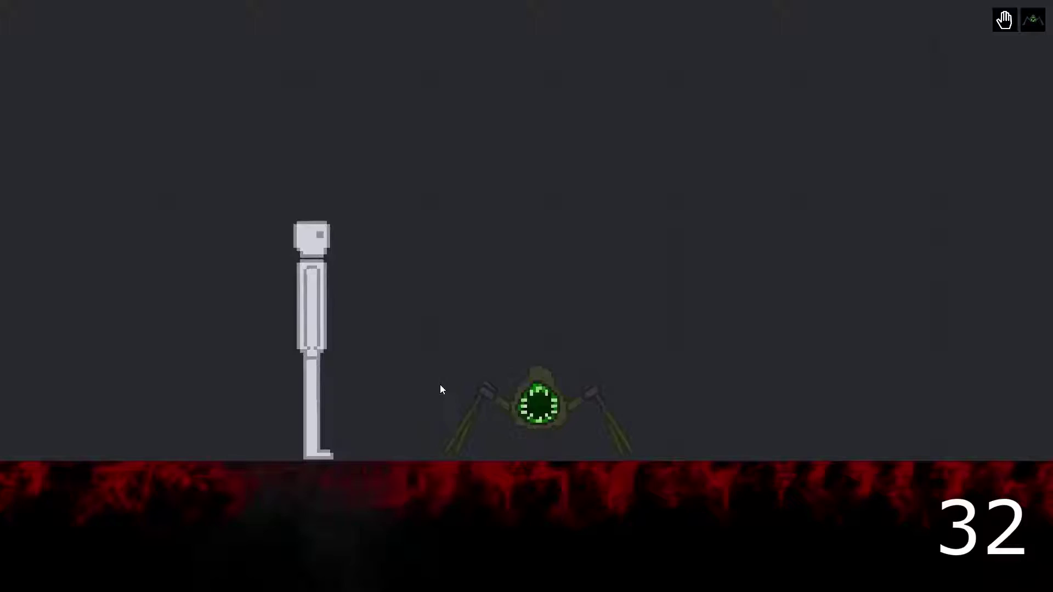
scroll(347, 362, up, 2)
scroll(309, 333, up, 2)
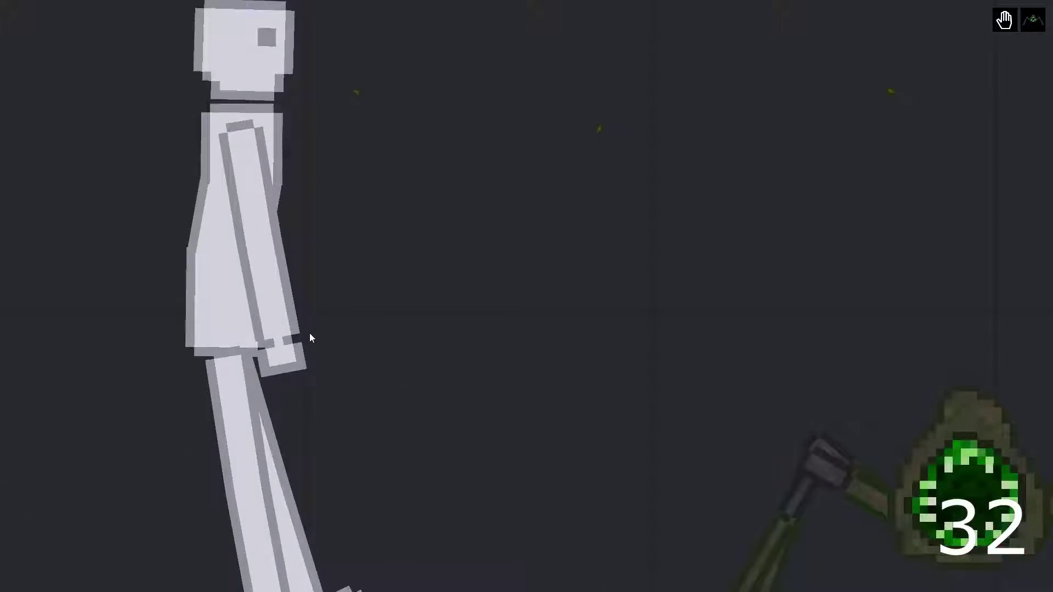
scroll(310, 334, down, 2)
scroll(309, 333, down, 2)
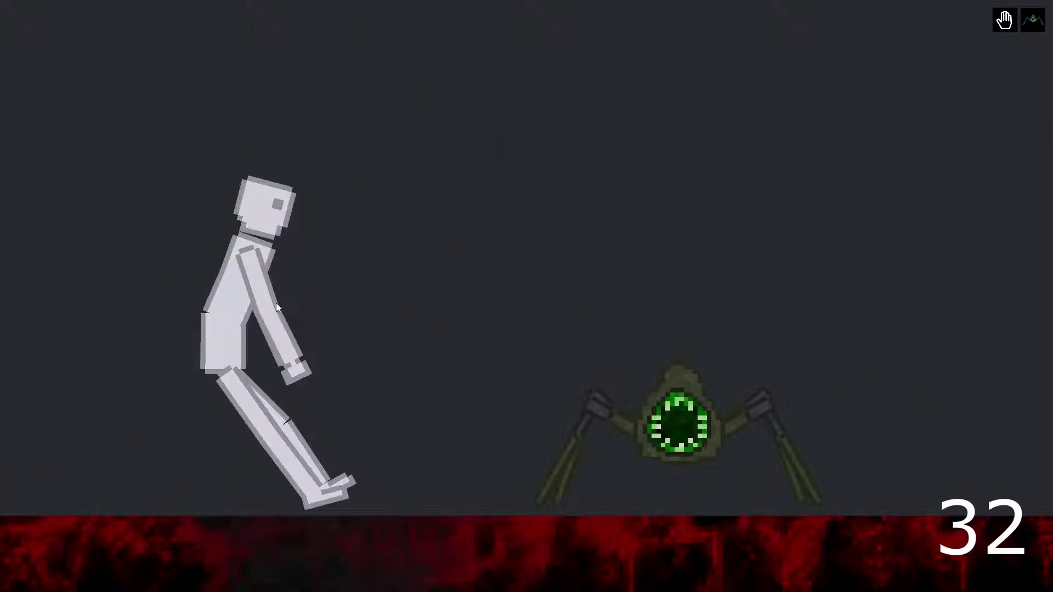
scroll(360, 460, up, 2)
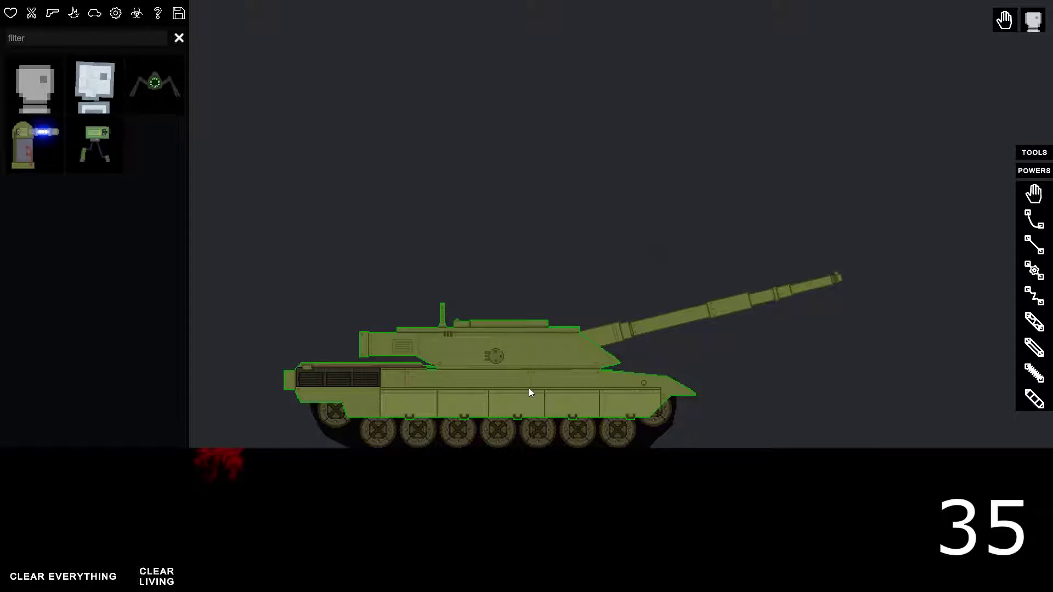
- Drive the tank toward the ragdoll, drop the burned ragdoll, and bring a pistol beside it
key(d)
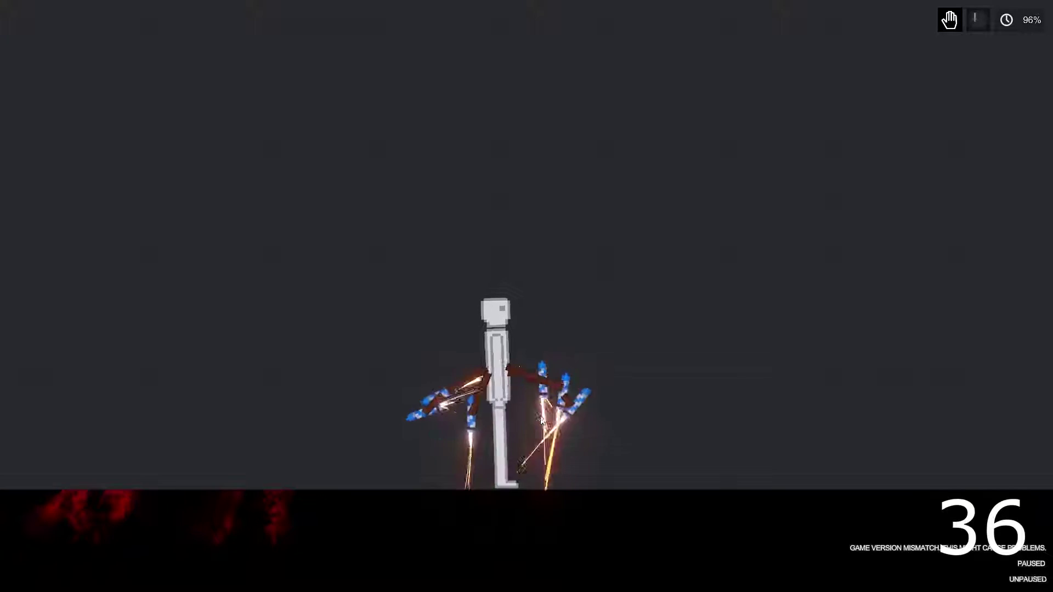
scroll(538, 415, down, 3)
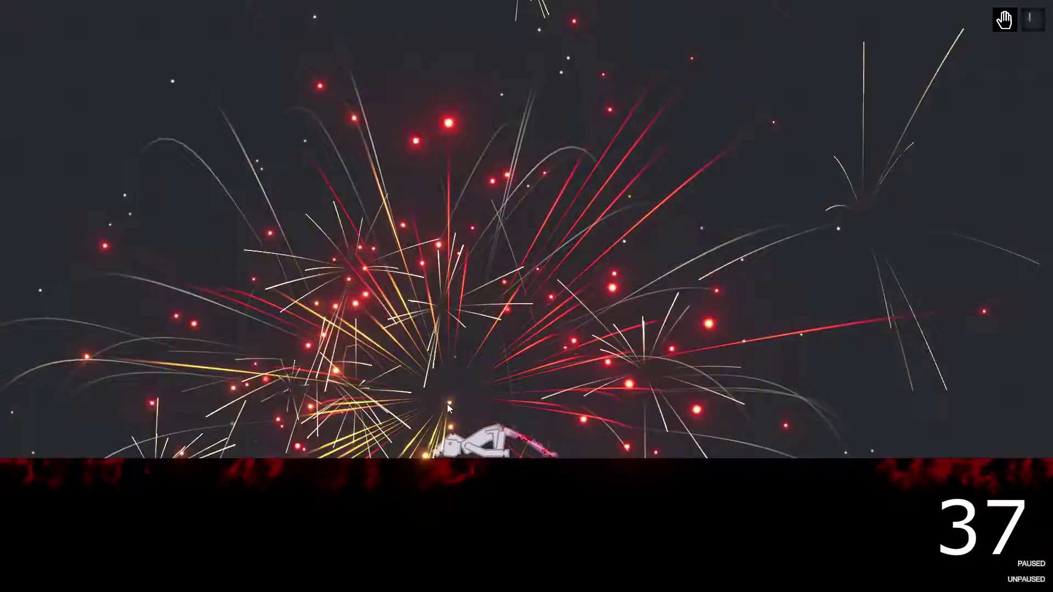
scroll(475, 446, up, 3)
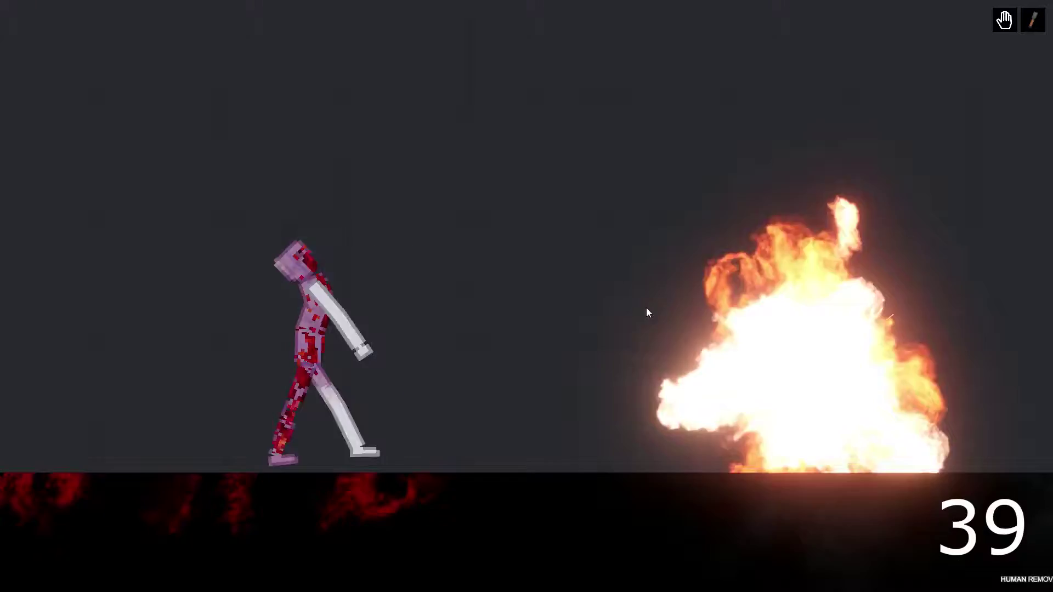
drag(402, 419, 428, 328)
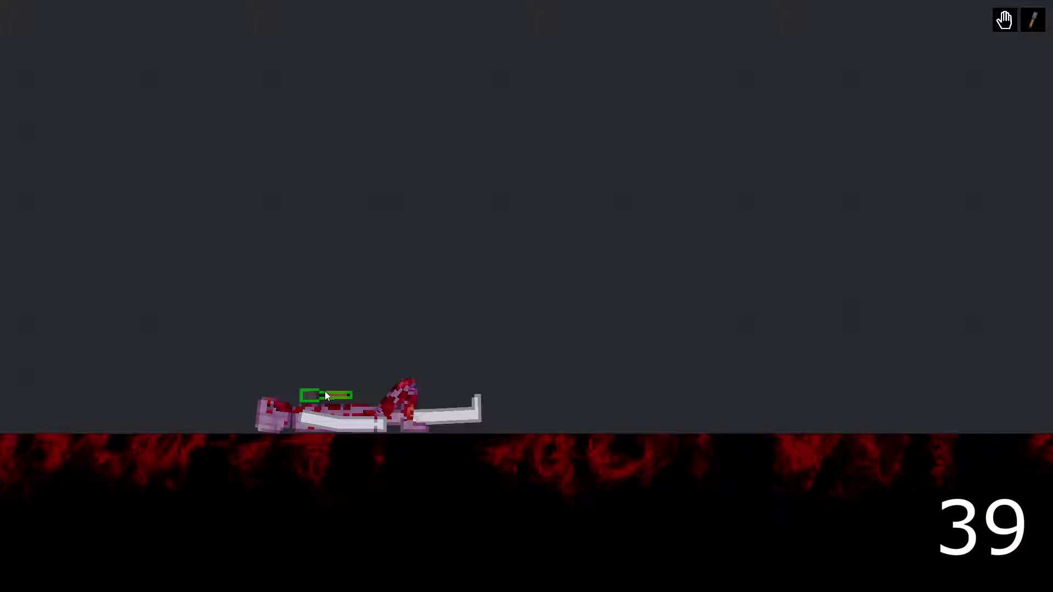
mouse_move(349, 308)
mouse_down()
mouse_move(370, 360)
mouse_move(356, 345)
mouse_up()
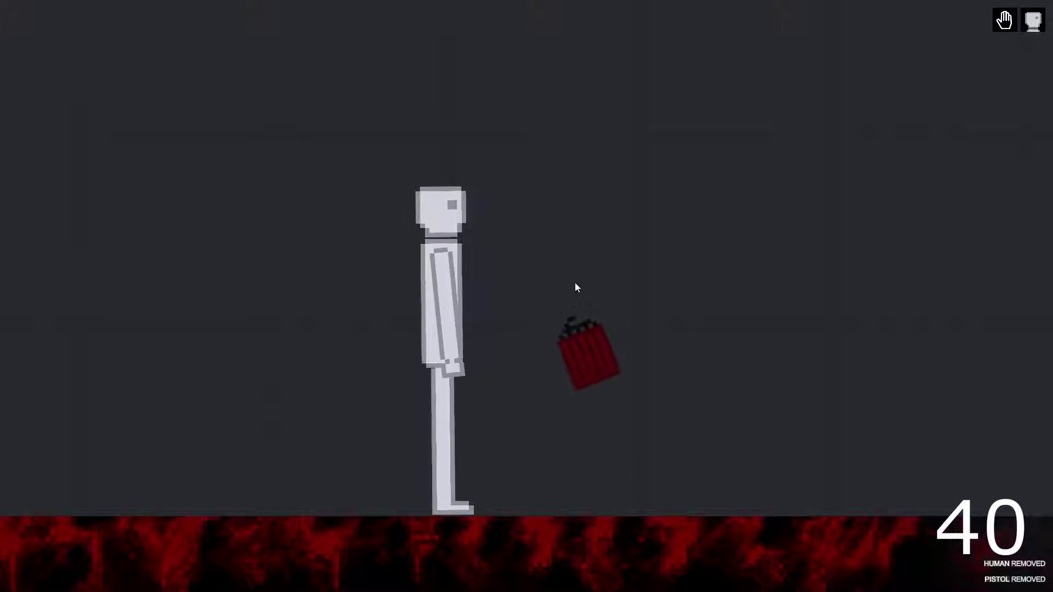
- Position the red and magenta explosives, detonating the magenta one in slow motion
drag(575, 288, 539, 427)
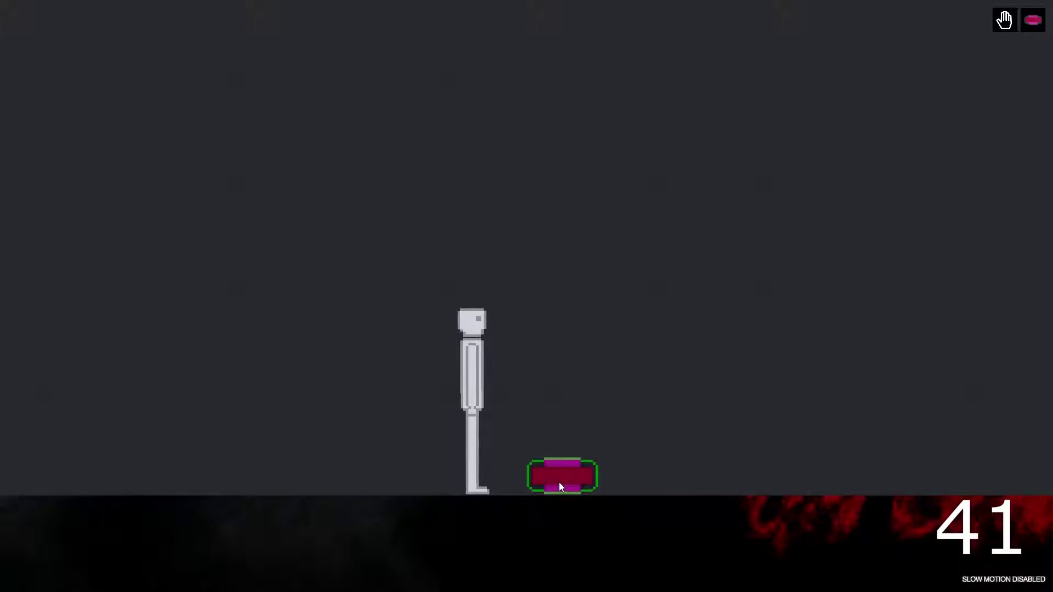
mouse_move(559, 482)
mouse_down()
mouse_move(567, 407)
mouse_move(519, 446)
mouse_up()
key(t)
key(f)
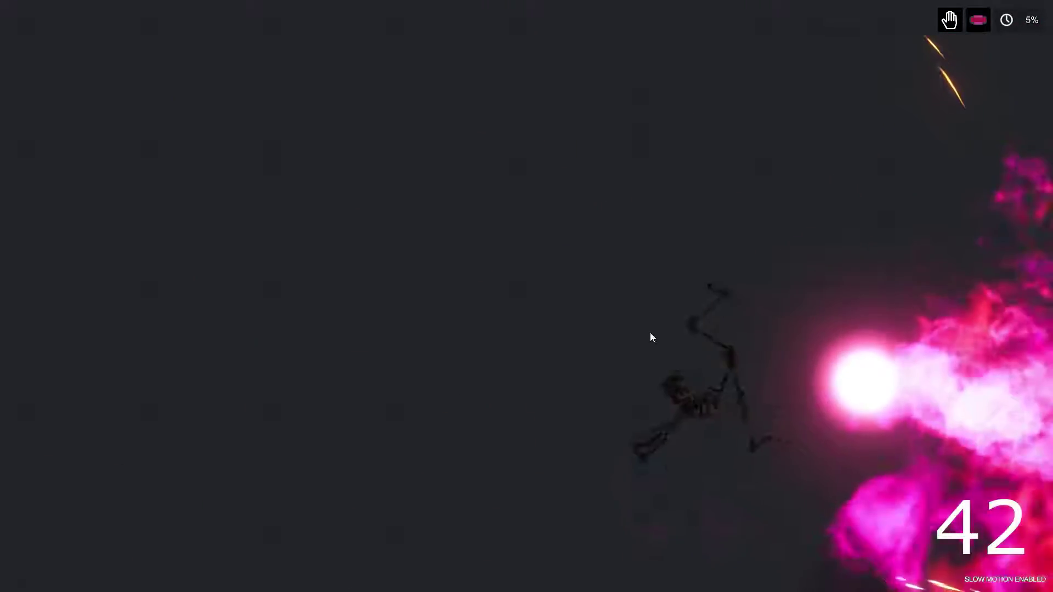
key(t)
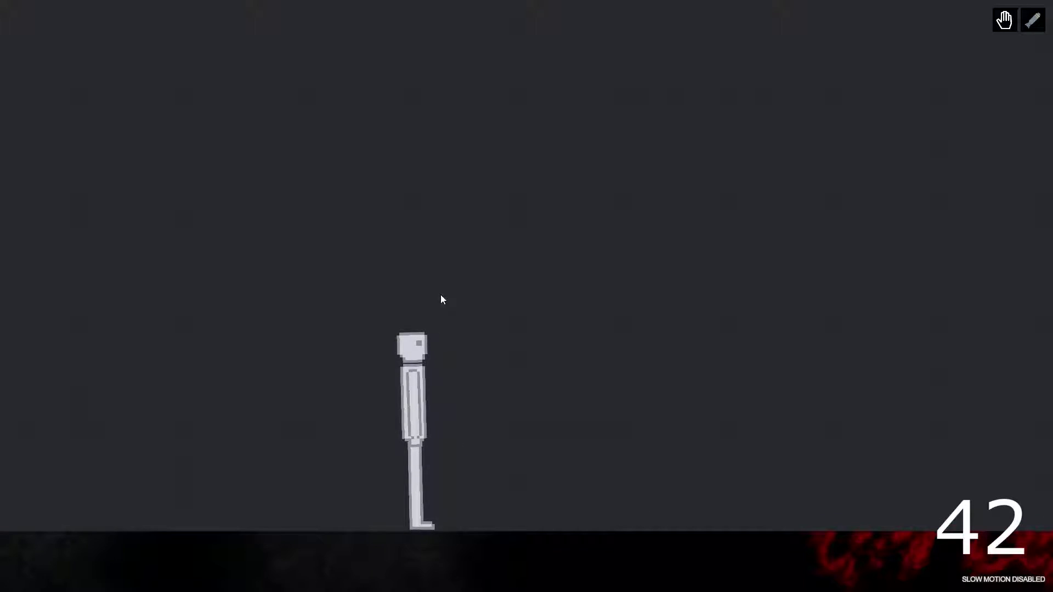
- Drop striped and large bombs by ragdolls, detonating the big bomb beside three humans
click(444, 240)
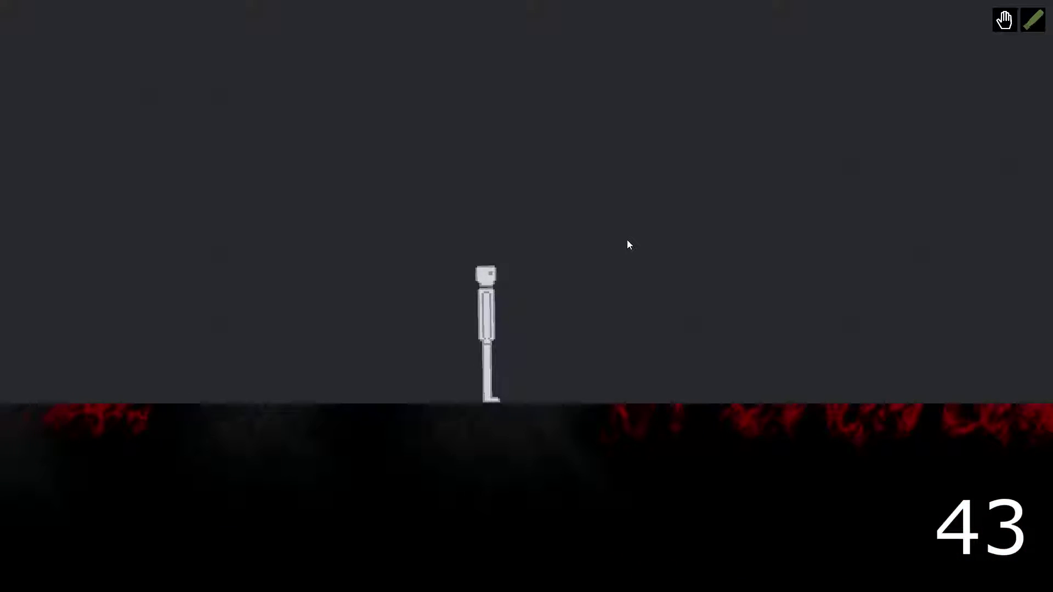
click(640, 162)
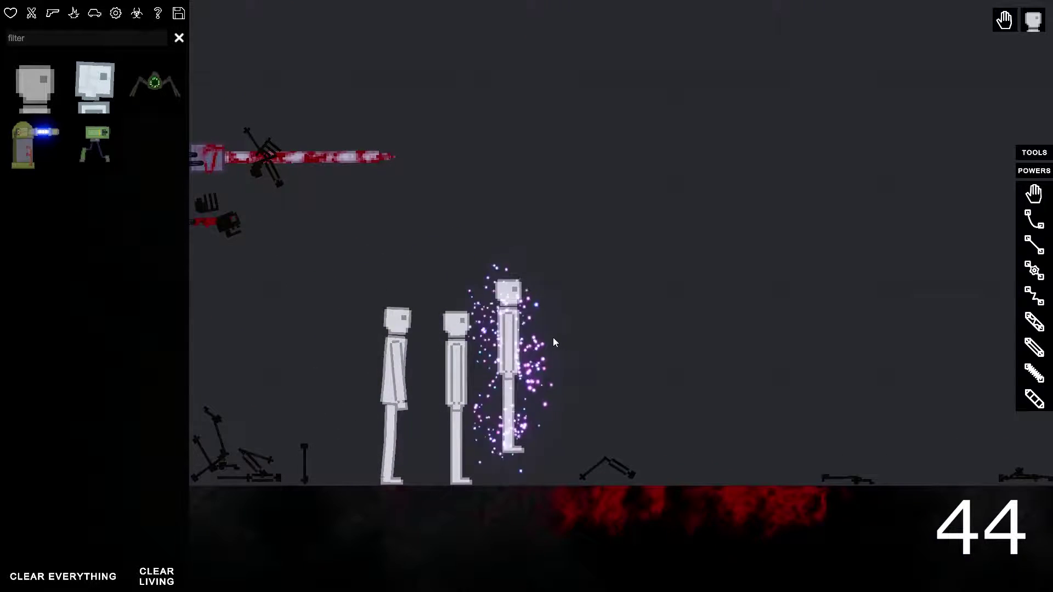
click(641, 179)
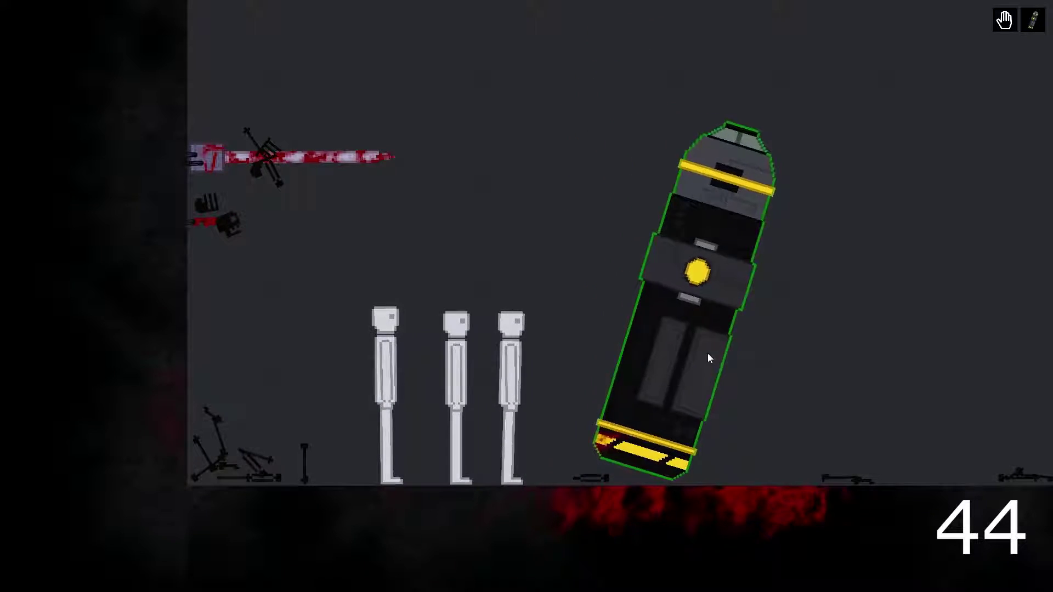
scroll(576, 333, down, 5)
key(f)
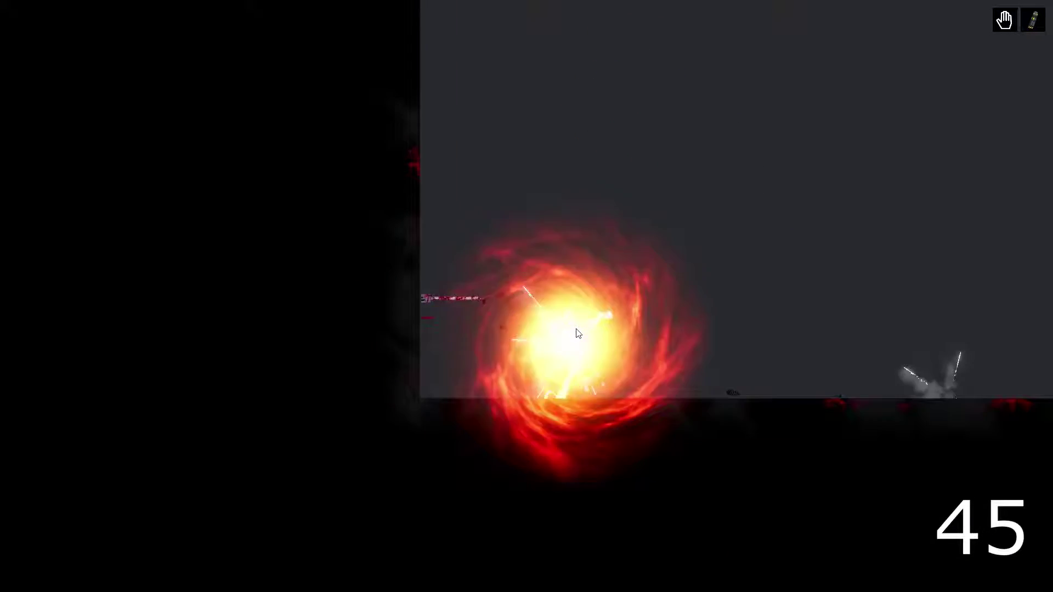
scroll(588, 336, up, 3)
scroll(587, 343, up, 5)
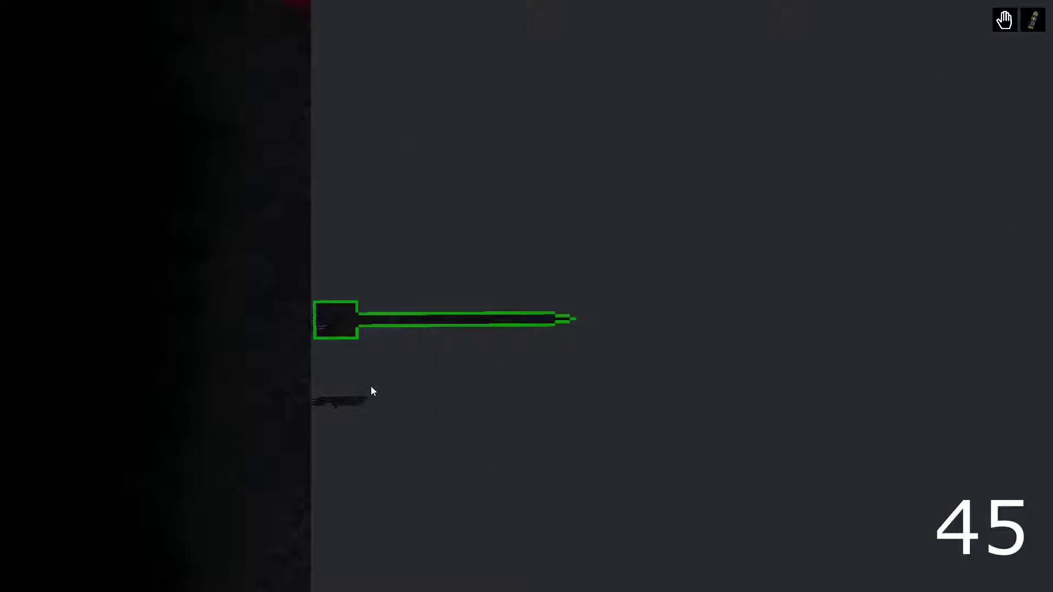
scroll(372, 392, down, 5)
- Knock the ragdoll down, inject it with syringes, and delete the used syringe
right_click(552, 467)
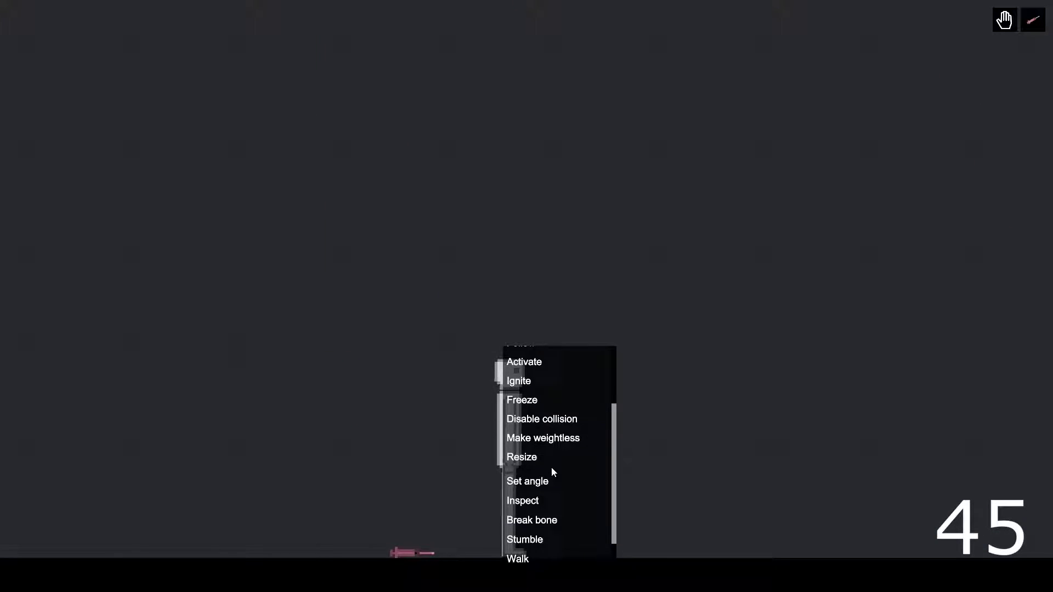
scroll(551, 468, down, 1)
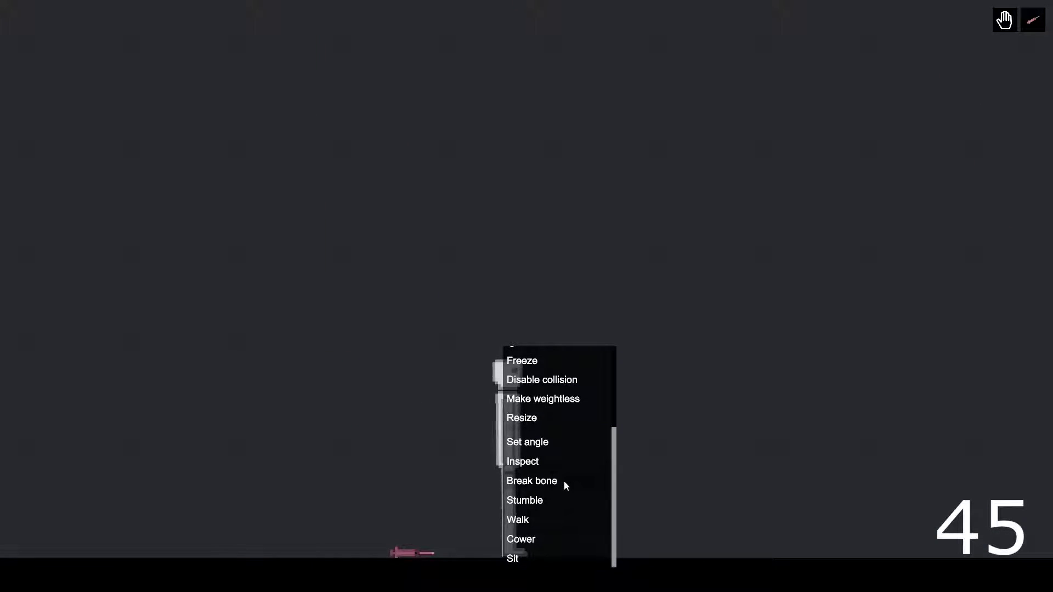
click(565, 482)
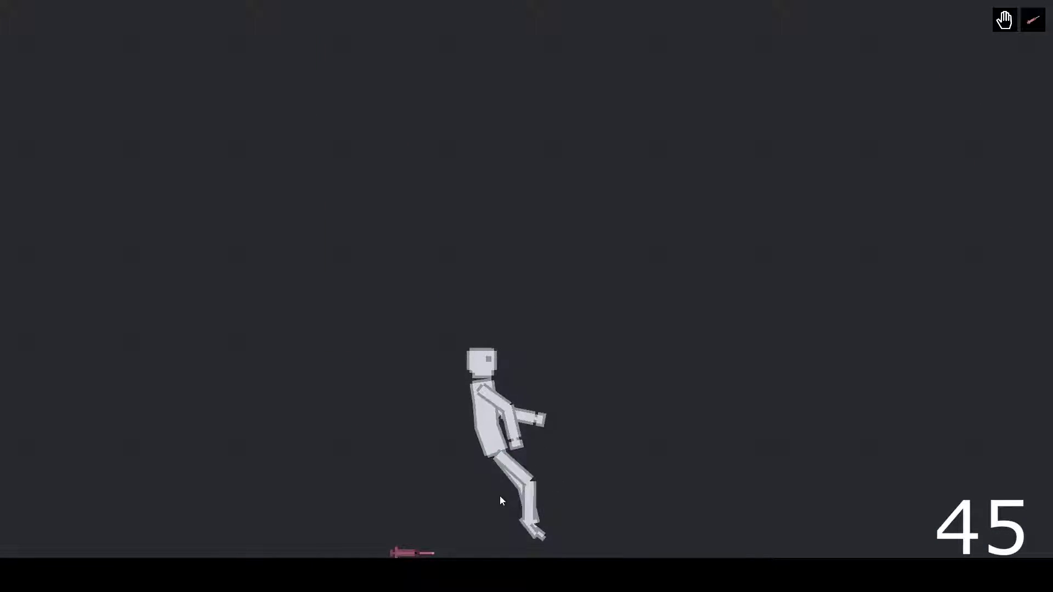
scroll(405, 556, up, 2)
mouse_move(405, 555)
mouse_down()
mouse_move(371, 503)
mouse_move(313, 515)
mouse_move(448, 504)
mouse_move(115, 526)
mouse_up()
scroll(372, 503, up, 2)
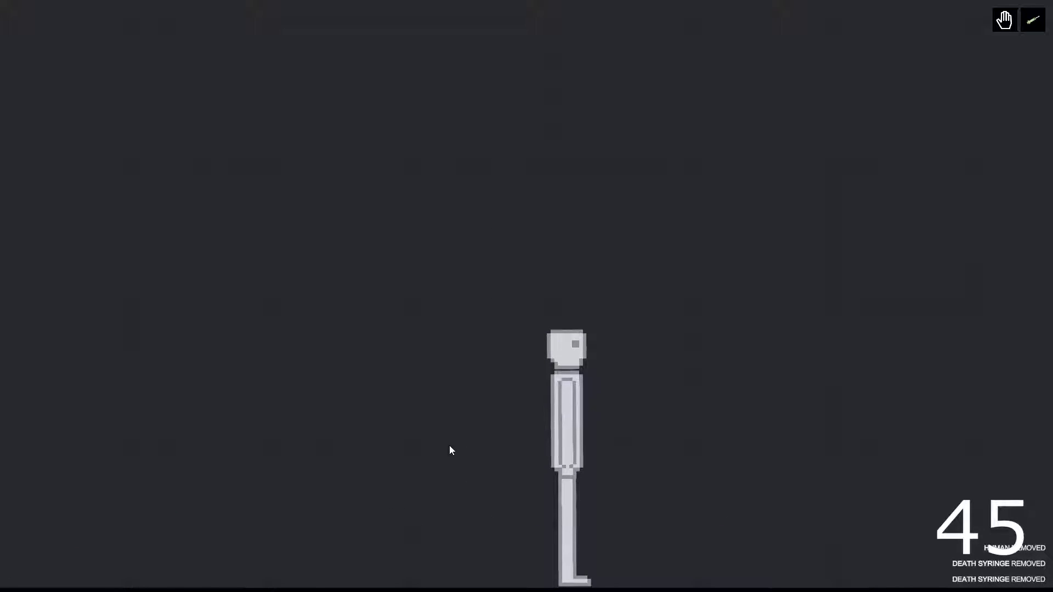
click(450, 449)
drag(469, 579, 480, 405)
drag(485, 401, 267, 425)
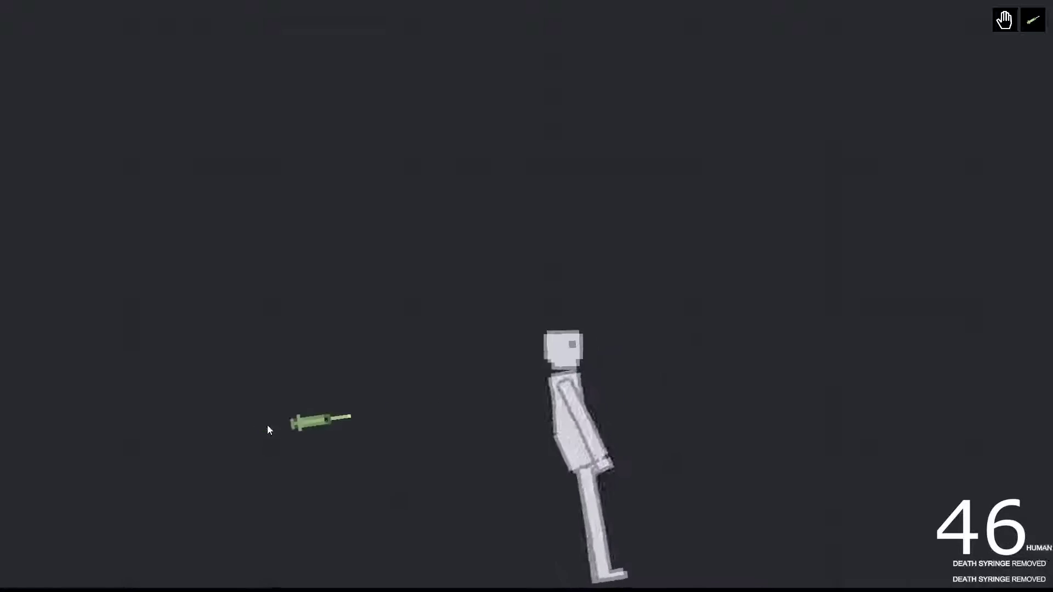
key(Delete)
- Fire a Light Machine Gun at the zombie, then aim a thin gun at the fresh ragdoll
key(q)
scroll(125, 382, down, 3)
scroll(125, 382, up, 3)
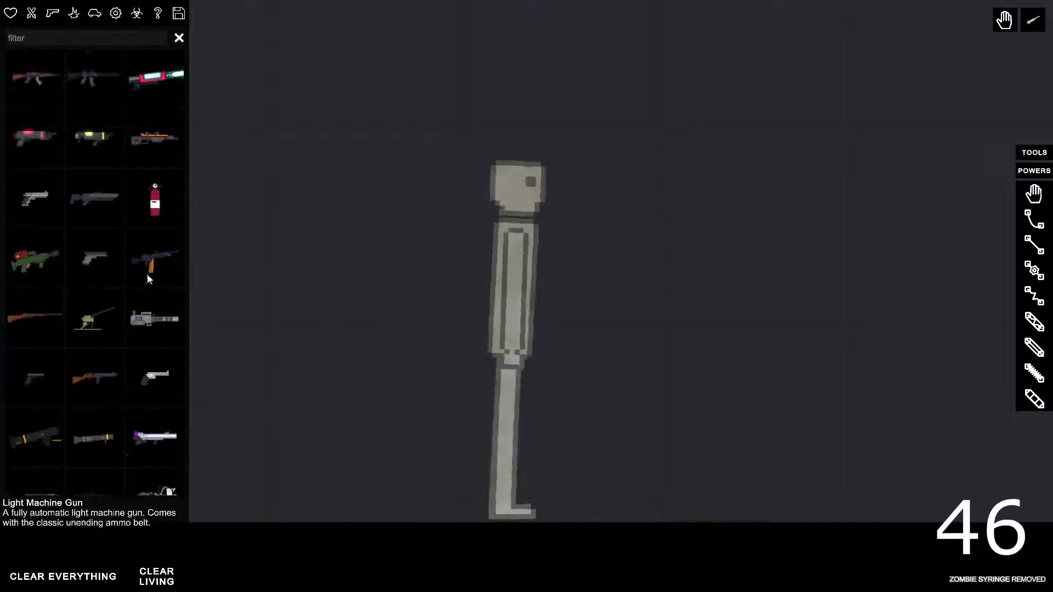
click(155, 266)
click(299, 461)
scroll(301, 517, down, 3)
mouse_move(245, 477)
mouse_down()
mouse_move(236, 469)
mouse_move(291, 484)
mouse_move(247, 450)
mouse_up()
key(f)
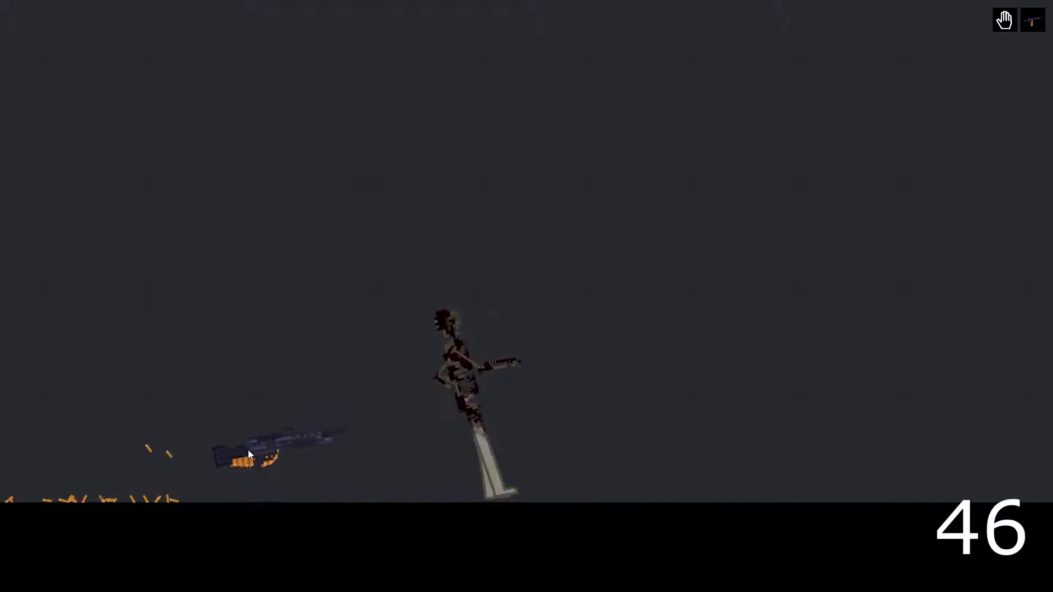
scroll(442, 444, up, 2)
scroll(570, 333, up, 2)
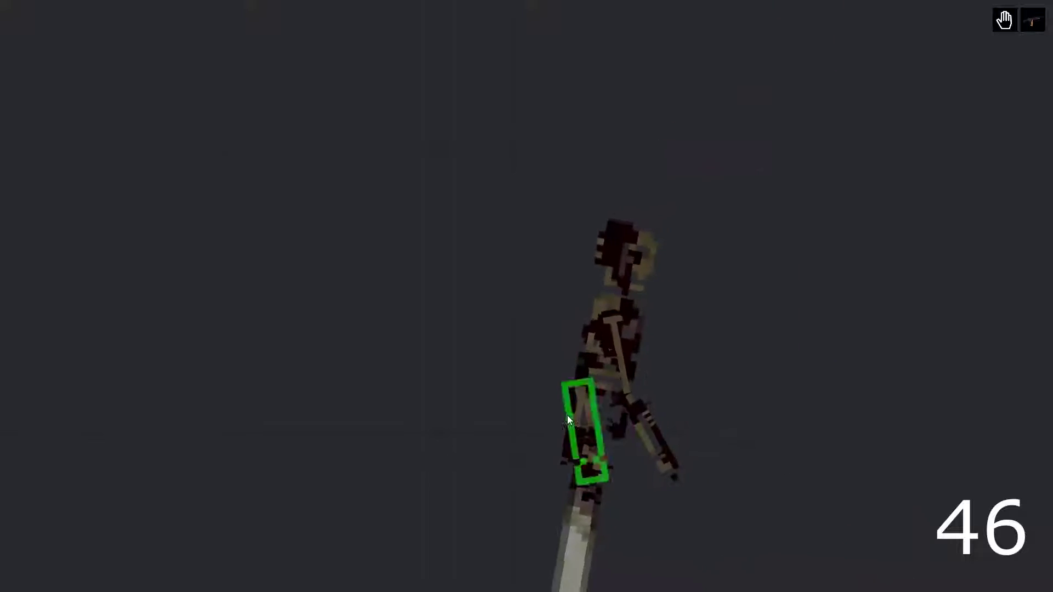
scroll(563, 408, down, 4)
scroll(389, 478, up, 1)
drag(390, 473, 398, 461)
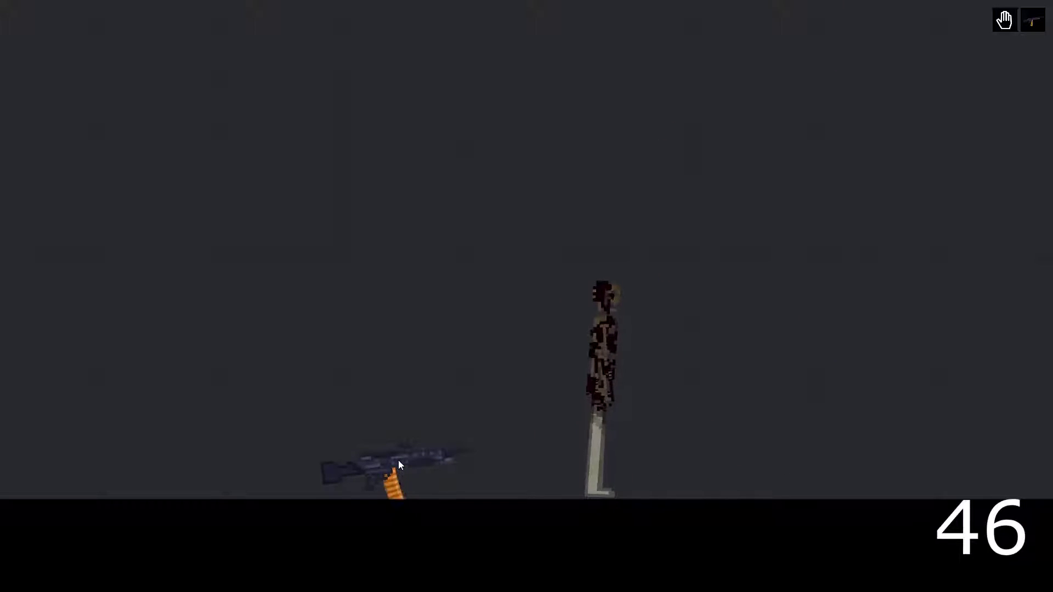
scroll(342, 391, up, 2)
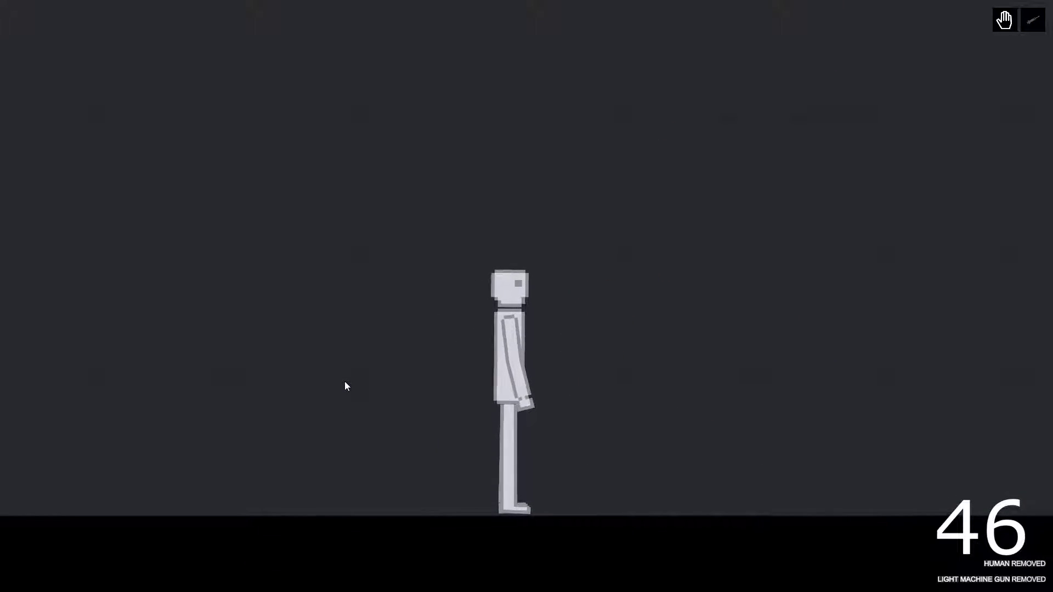
drag(379, 510, 420, 363)
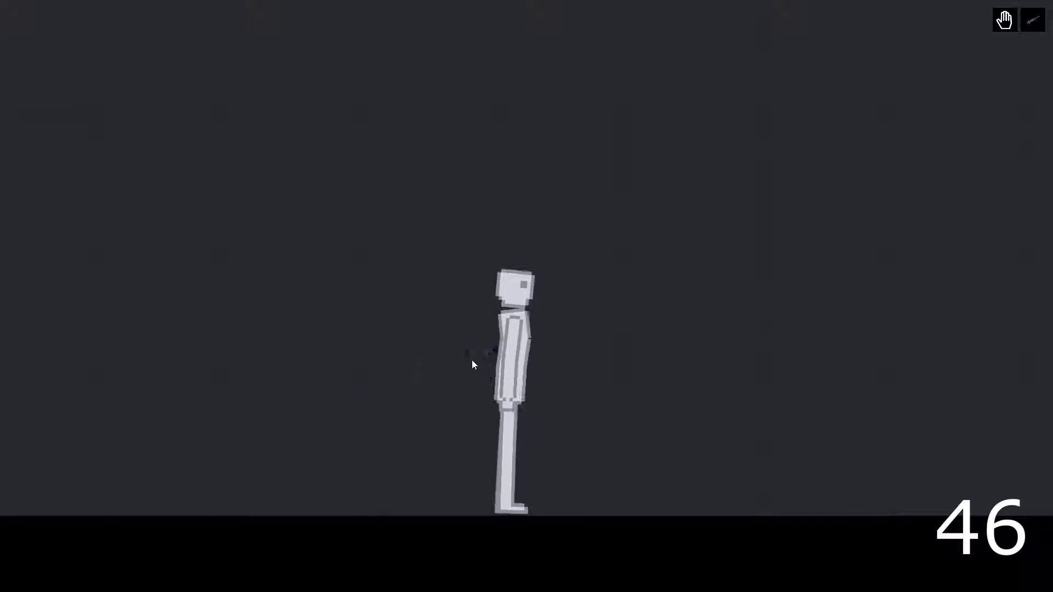
drag(420, 364, 373, 431)
- Drag the fallen ragdoll aside, pull the syringe from the dummy, and toggle detail view on and off
drag(629, 440, 780, 496)
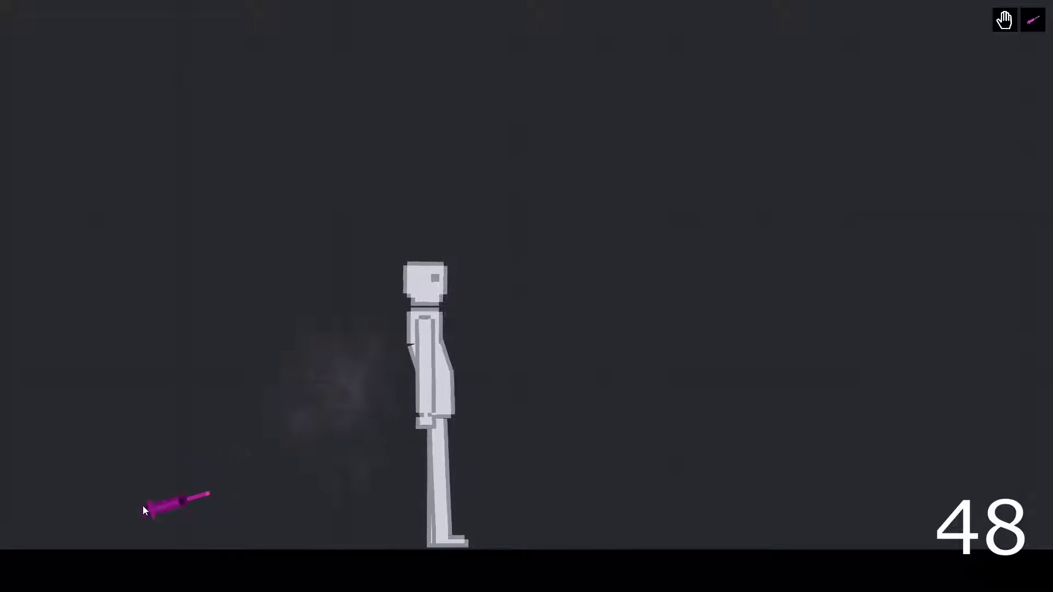
drag(349, 367, 173, 510)
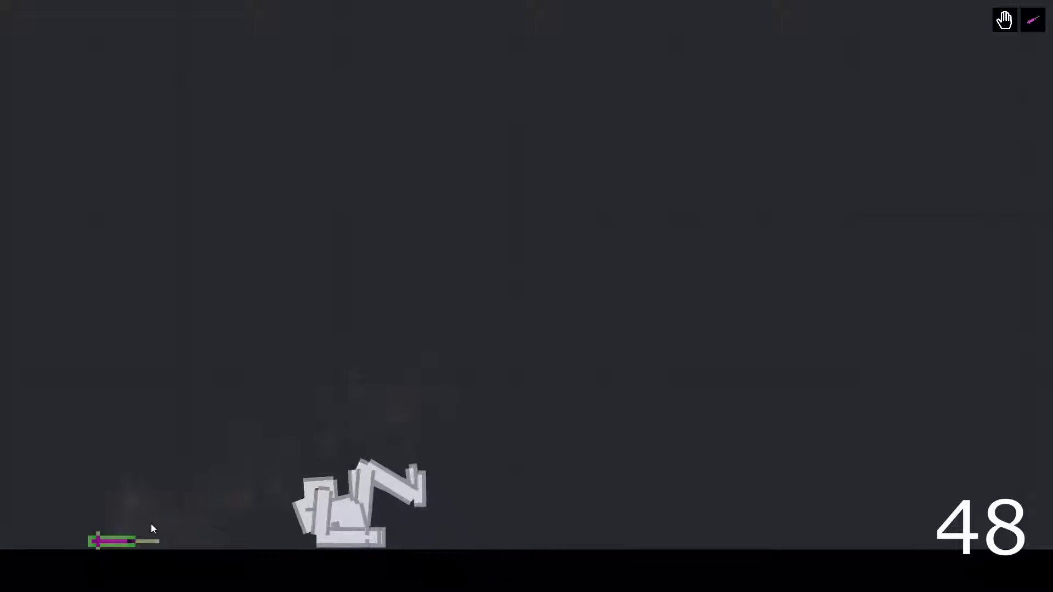
scroll(288, 531, up, 2)
scroll(298, 529, up, 2)
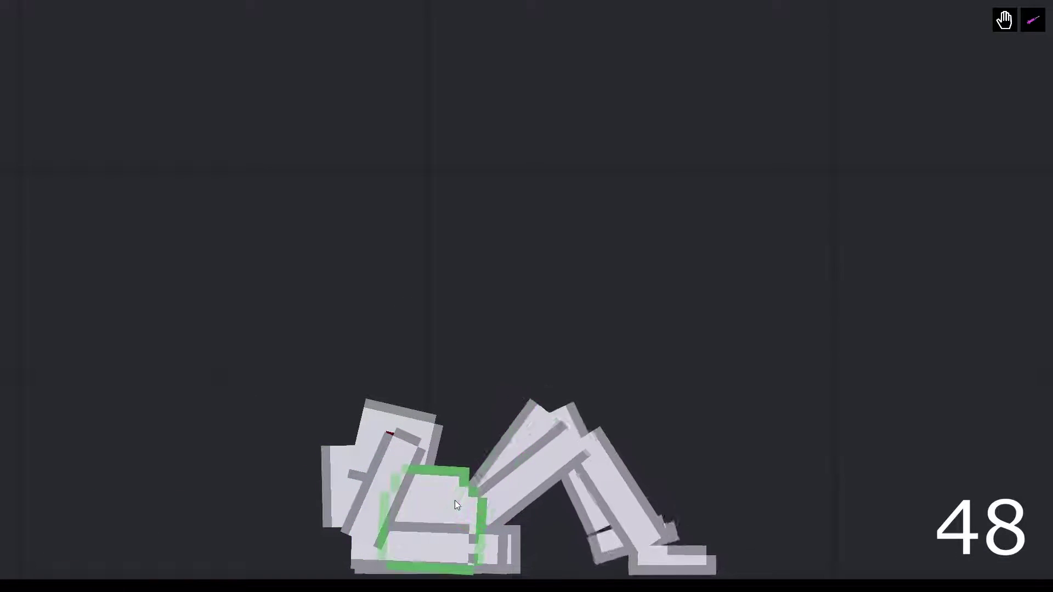
key(v)
scroll(460, 503, down, 2)
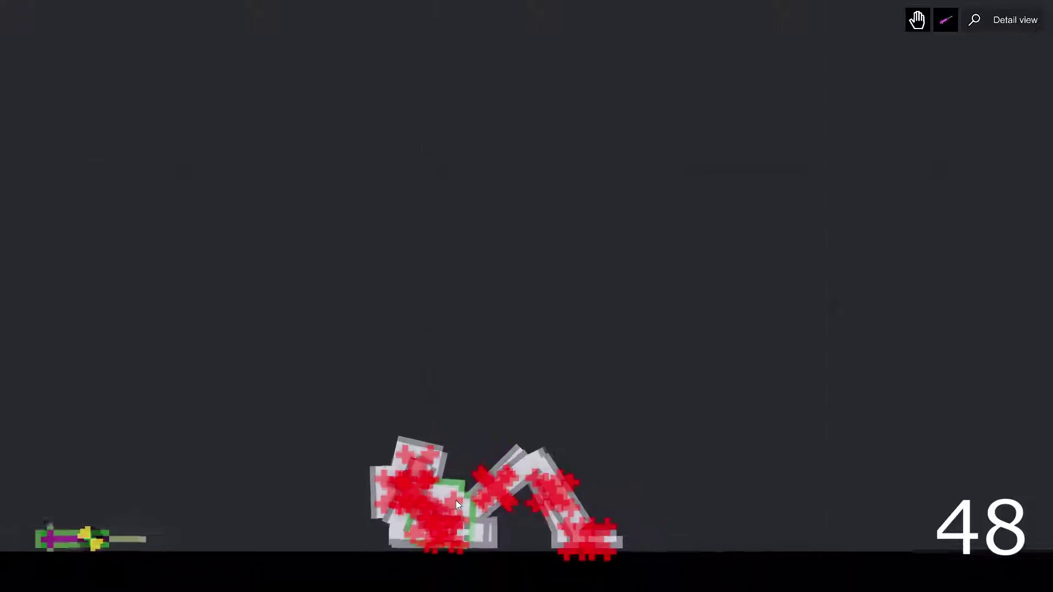
scroll(455, 500, up, 3)
scroll(434, 504, down, 2)
key(v)
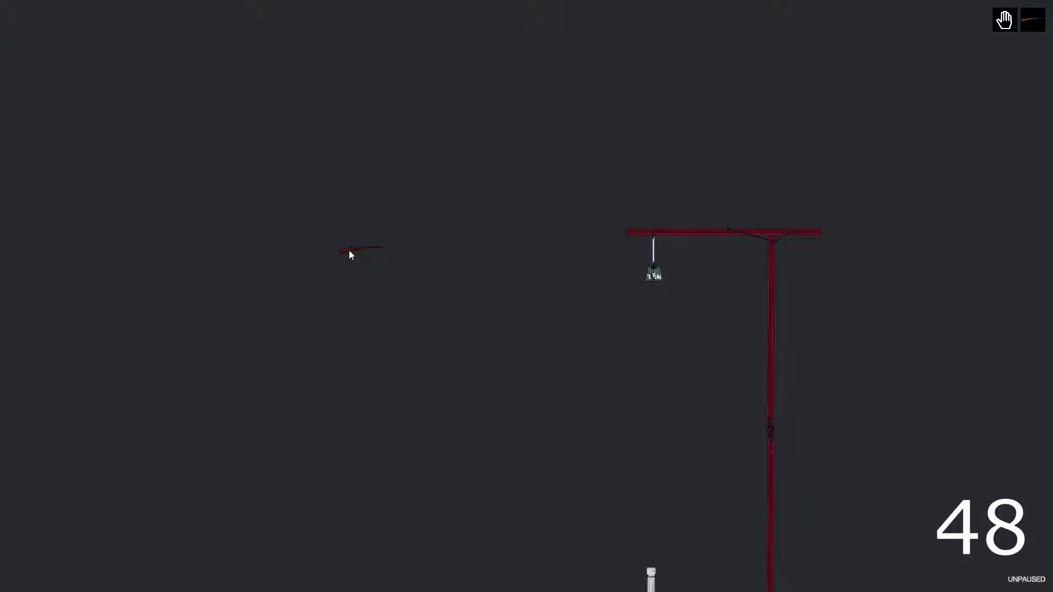
scroll(350, 255, down, 1)
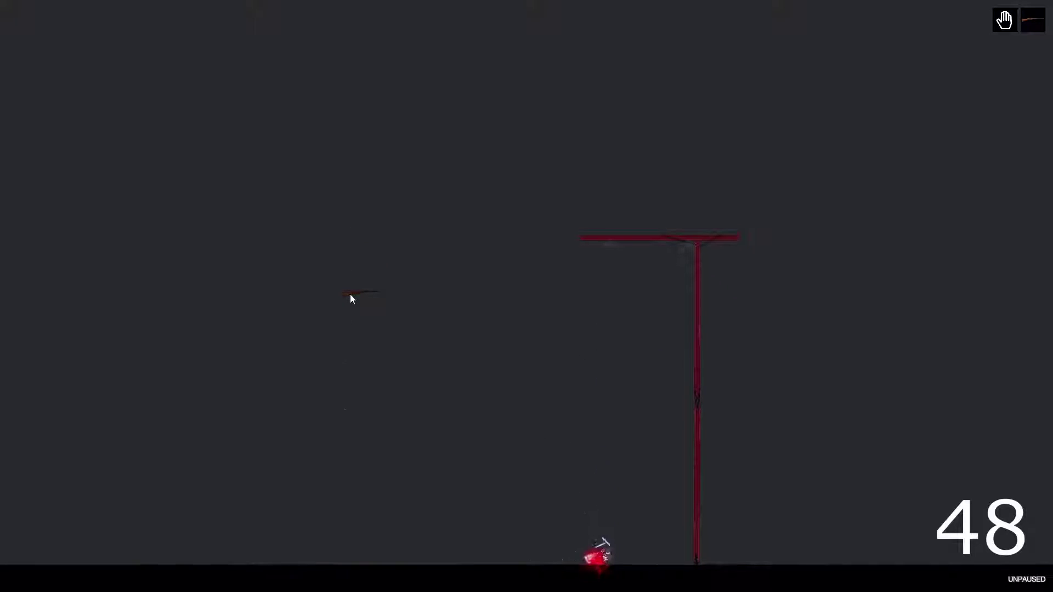
scroll(583, 518, up, 2)
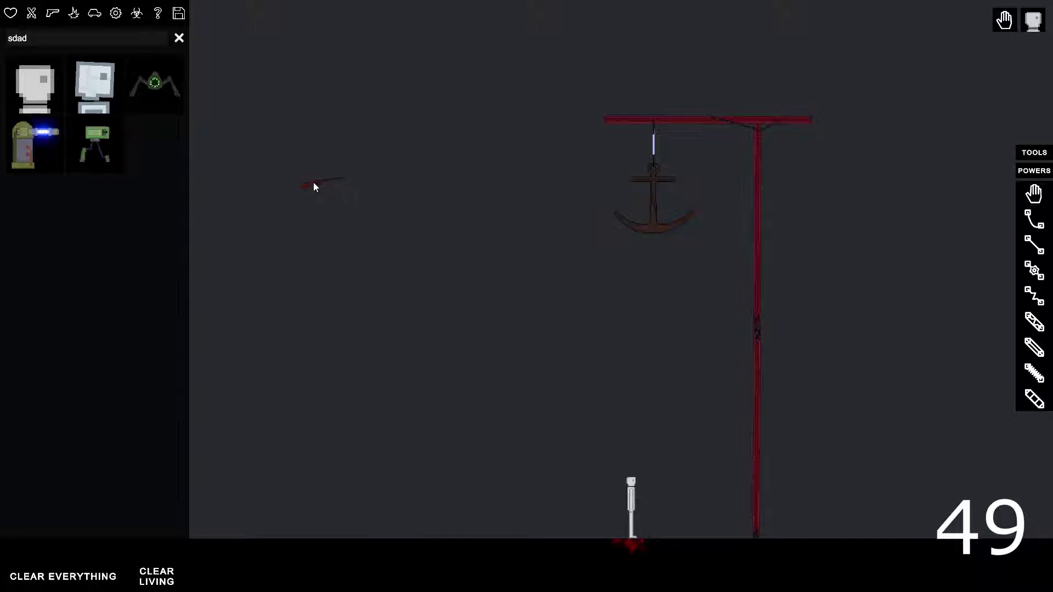
- Fire the gun with F to sever the anchor's rope above the dummy
key(f)
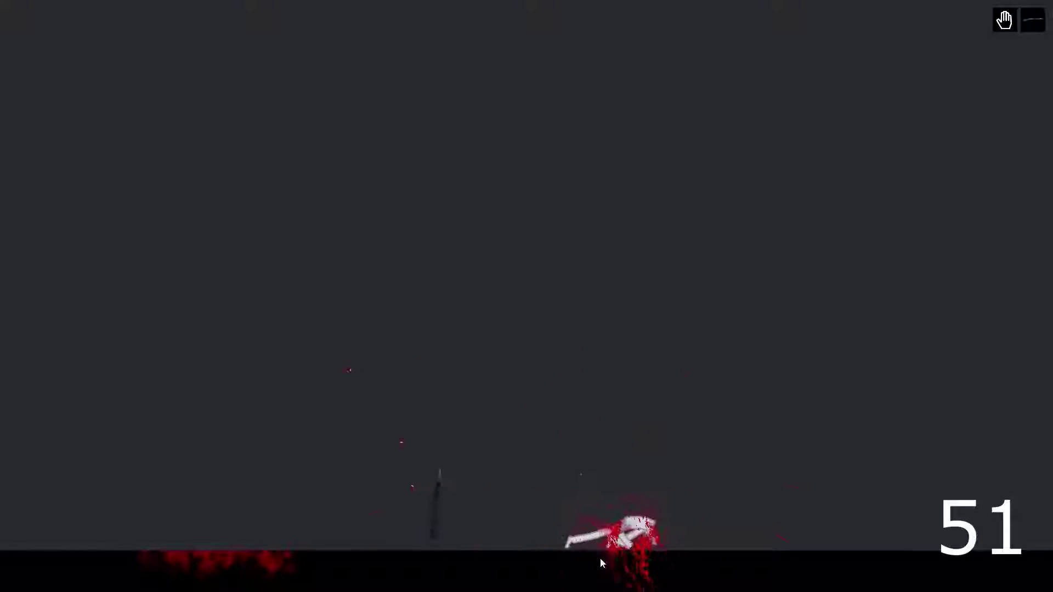
scroll(600, 557, up, 3)
scroll(727, 542, up, 3)
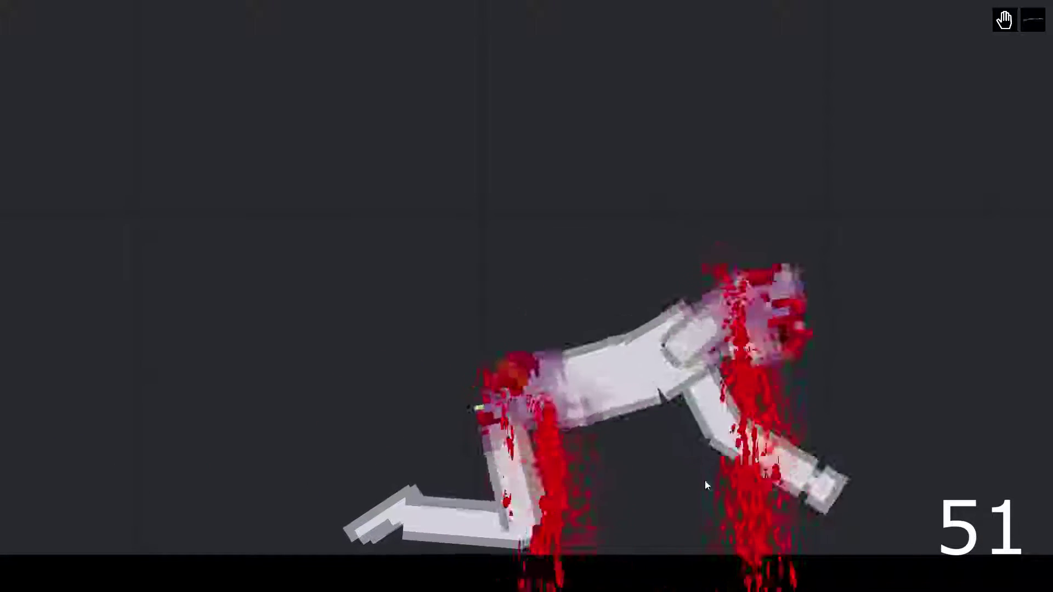
scroll(705, 480, down, 3)
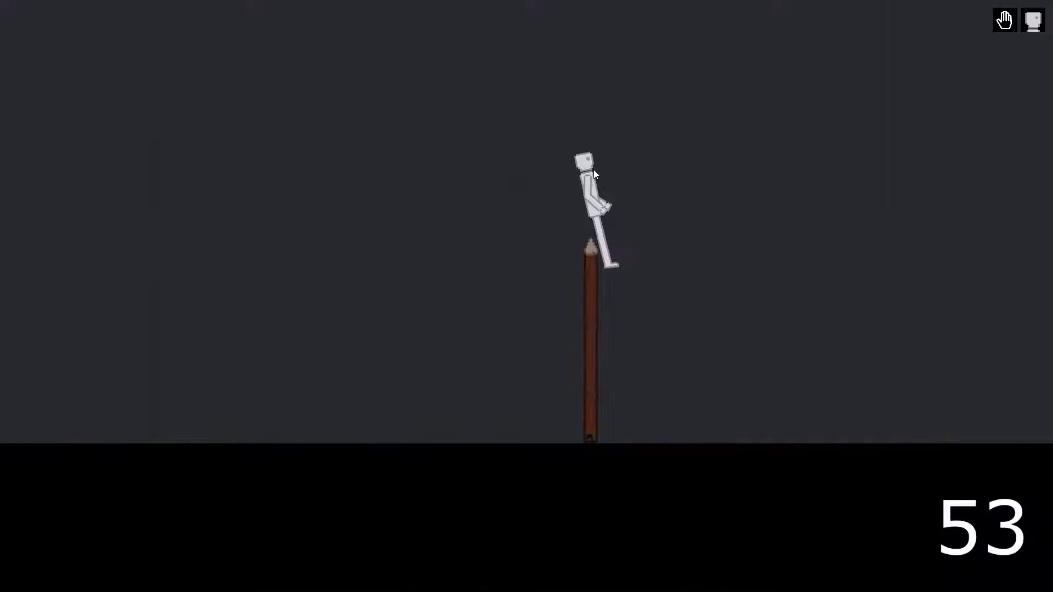
- Lift the dummy above the wooden spike and carry the rod right, laying it flat
mouse_move(597, 141)
mouse_down()
mouse_move(598, 112)
mouse_move(598, 124)
mouse_up()
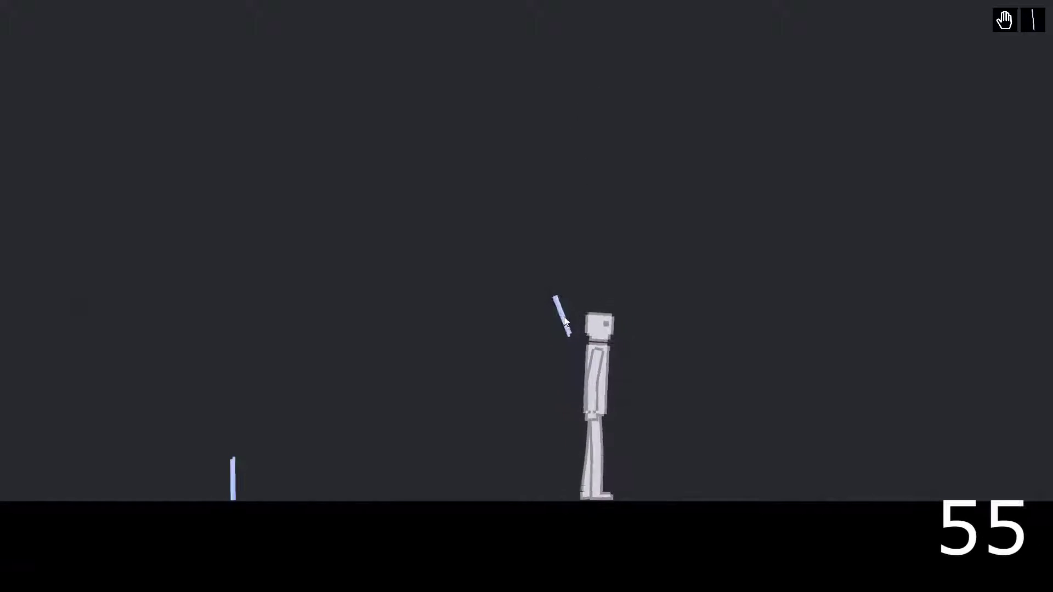
mouse_move(564, 317)
mouse_down()
mouse_move(734, 295)
mouse_move(498, 349)
mouse_move(601, 390)
mouse_move(646, 466)
mouse_up()
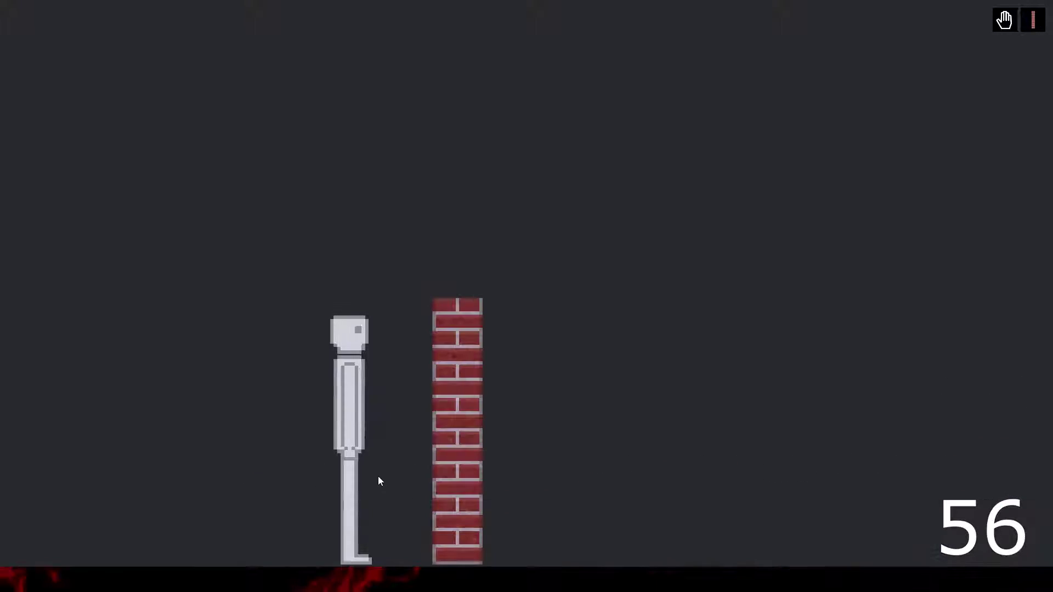
scroll(379, 478, up, 3)
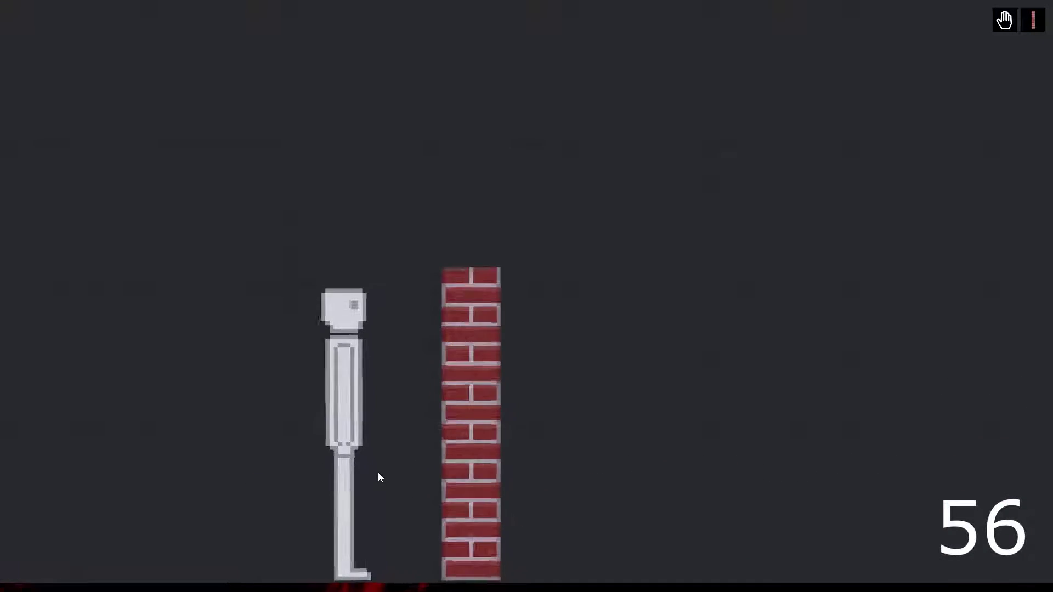
scroll(404, 363, down, 2)
scroll(433, 241, up, 2)
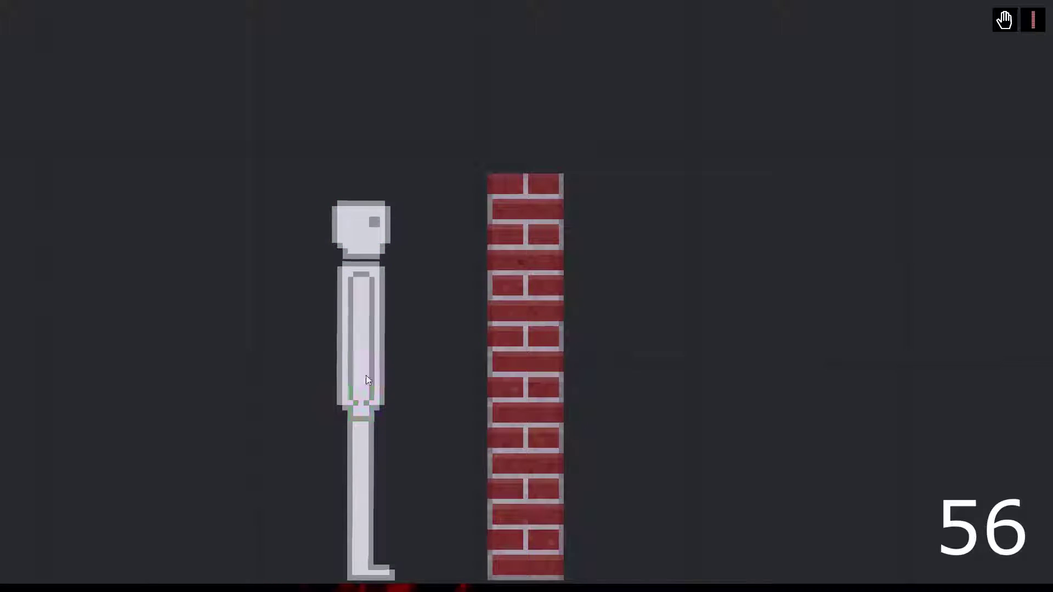
- Pull the dummy's arm against the brick wall so the wall falls on it
mouse_move(367, 376)
mouse_down()
mouse_move(466, 346)
mouse_move(428, 343)
mouse_up()
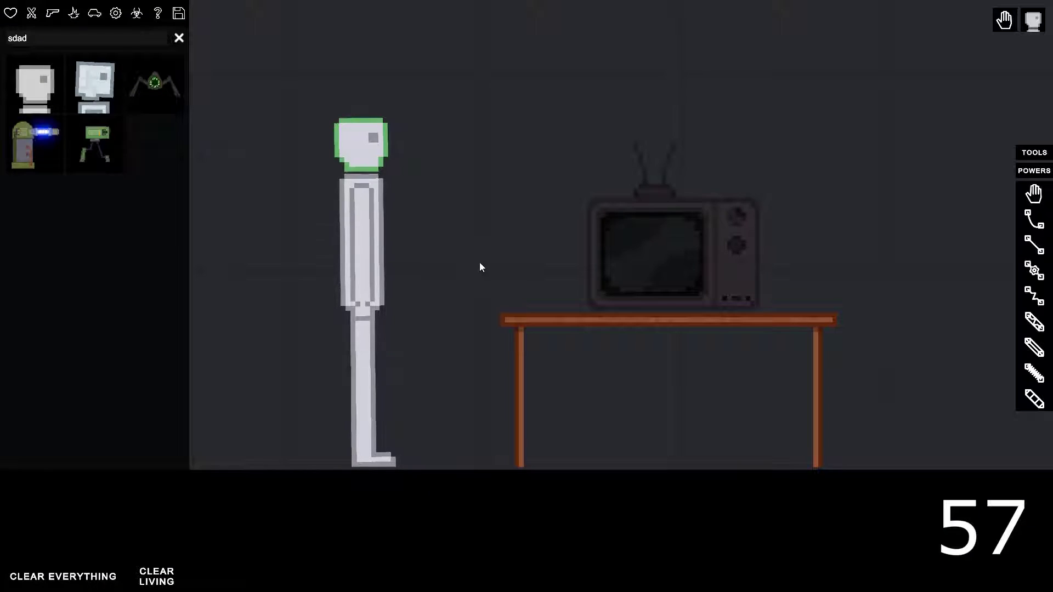
scroll(482, 267, down, 2)
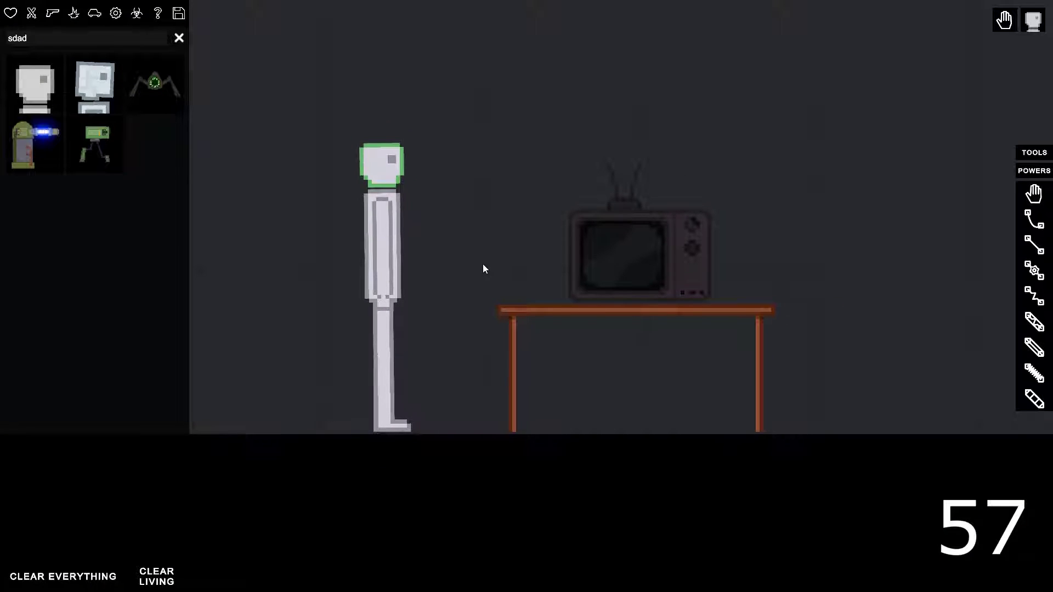
scroll(494, 256, up, 2)
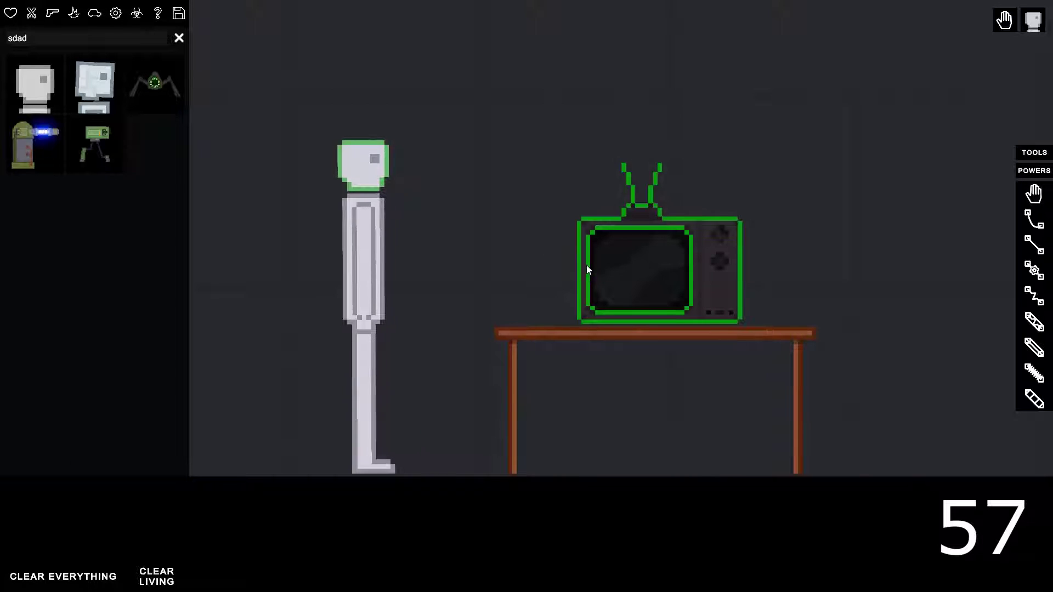
scroll(587, 265, down, 2)
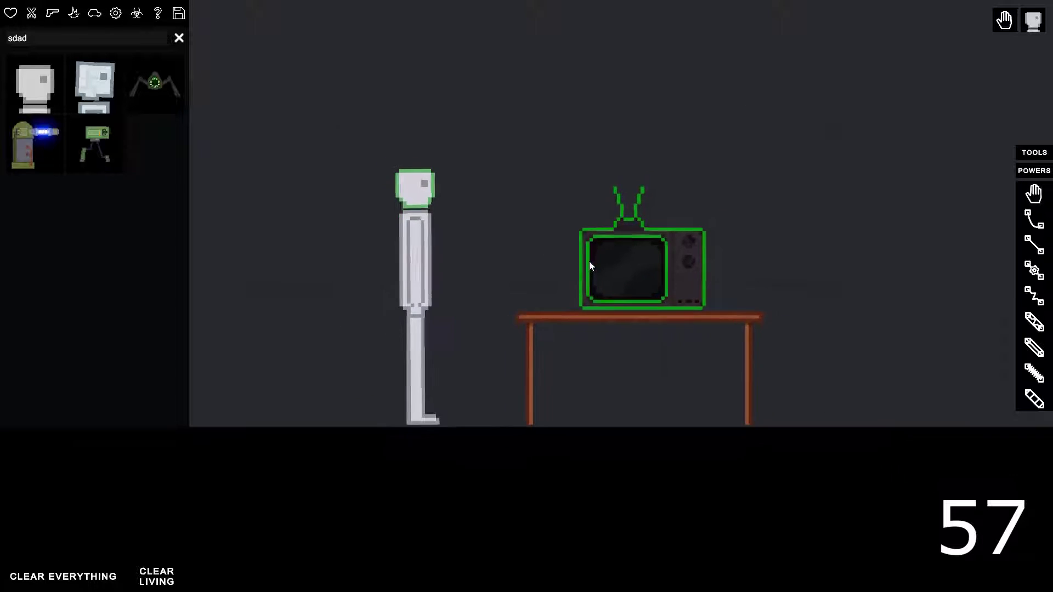
scroll(590, 261, down, 1)
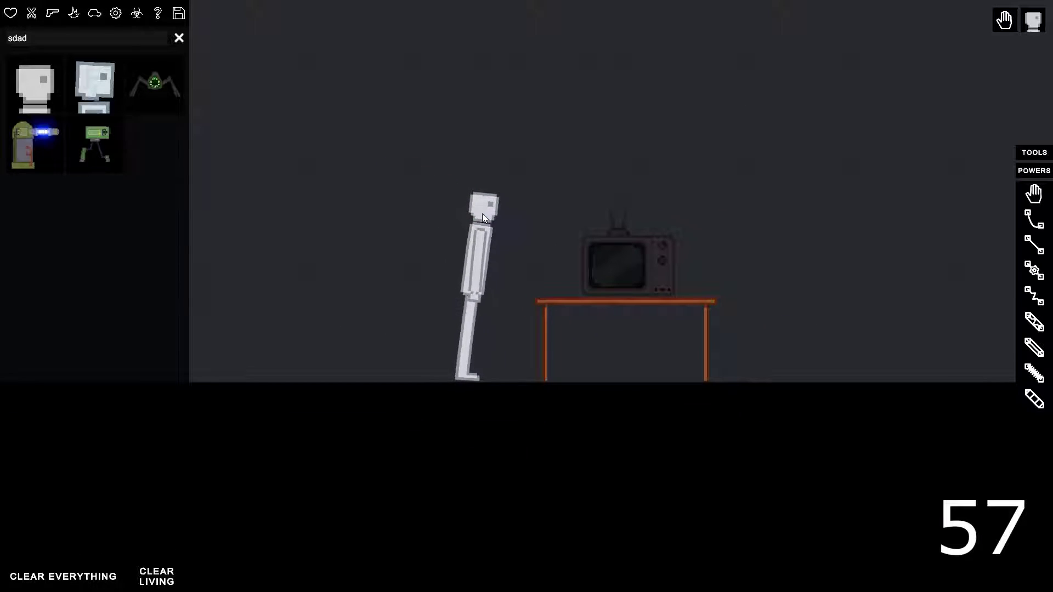
scroll(577, 248, up, 1)
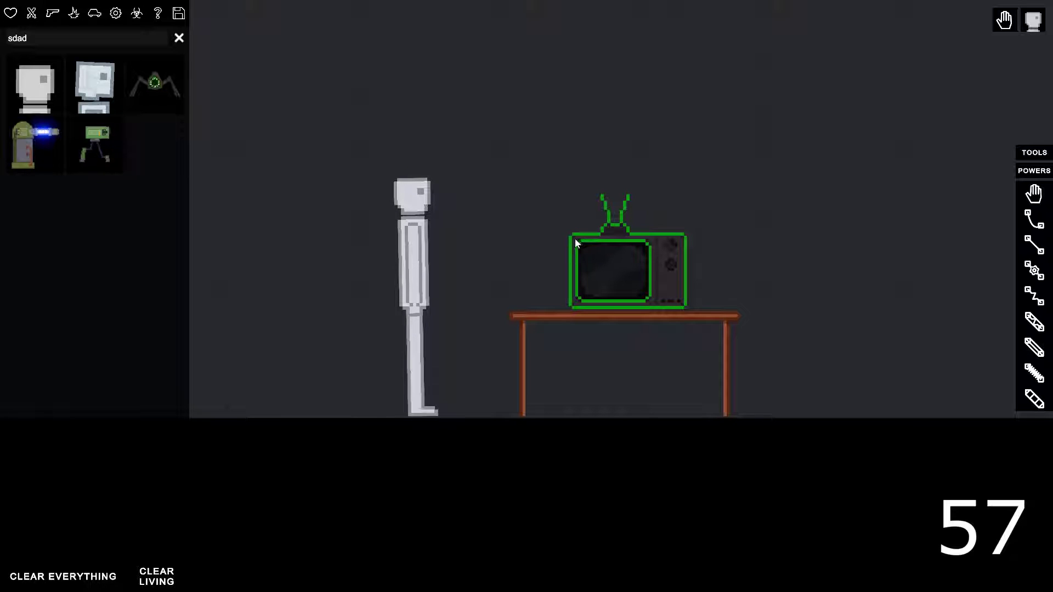
- Shift the TV on the table, move the dummy closer, and lift a pumpkin off the pile
drag(612, 257, 608, 239)
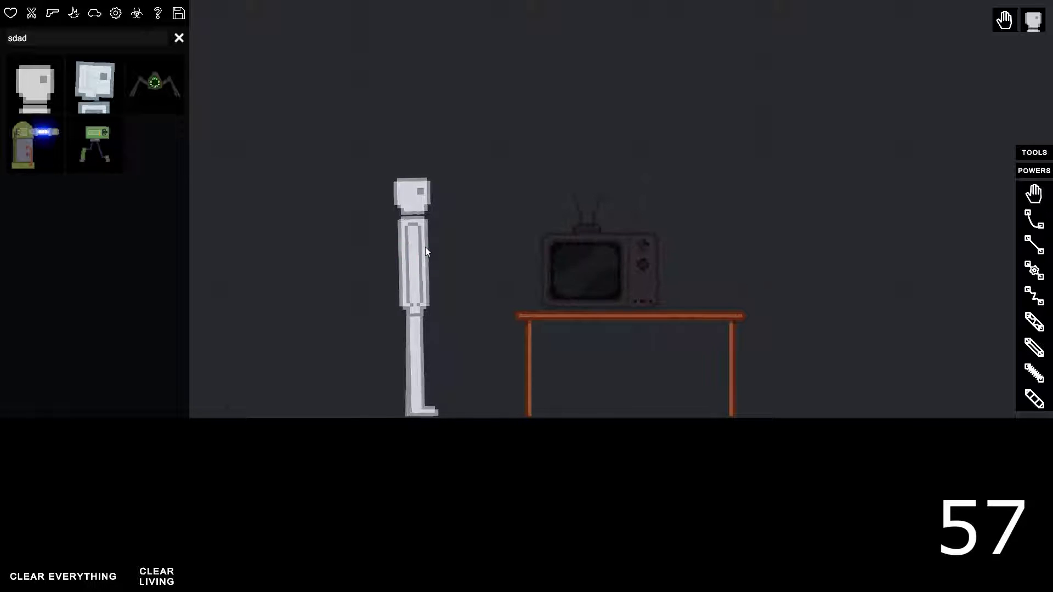
drag(432, 245, 482, 267)
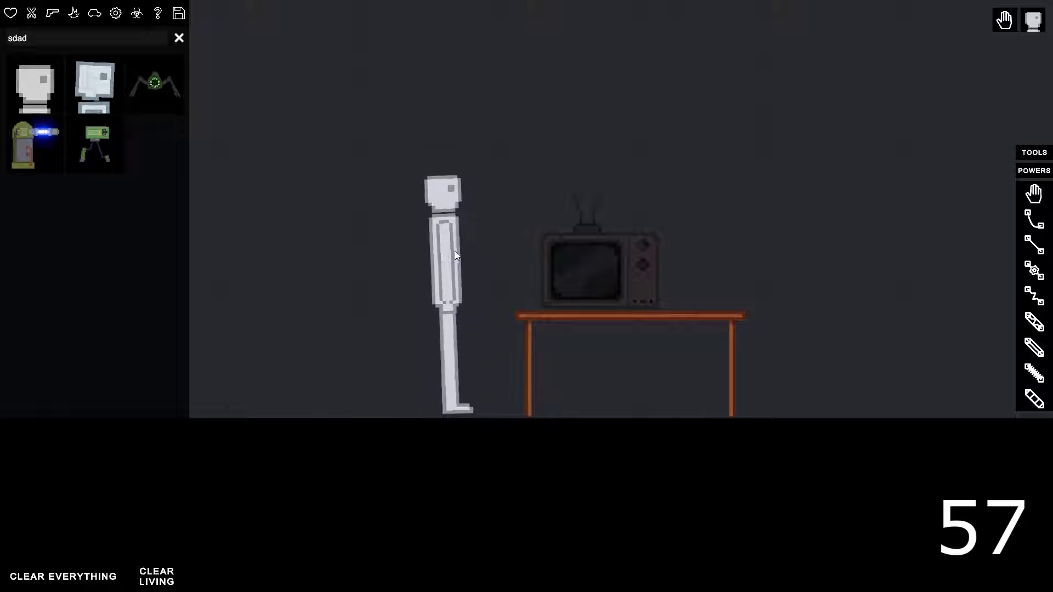
scroll(482, 263, up, 3)
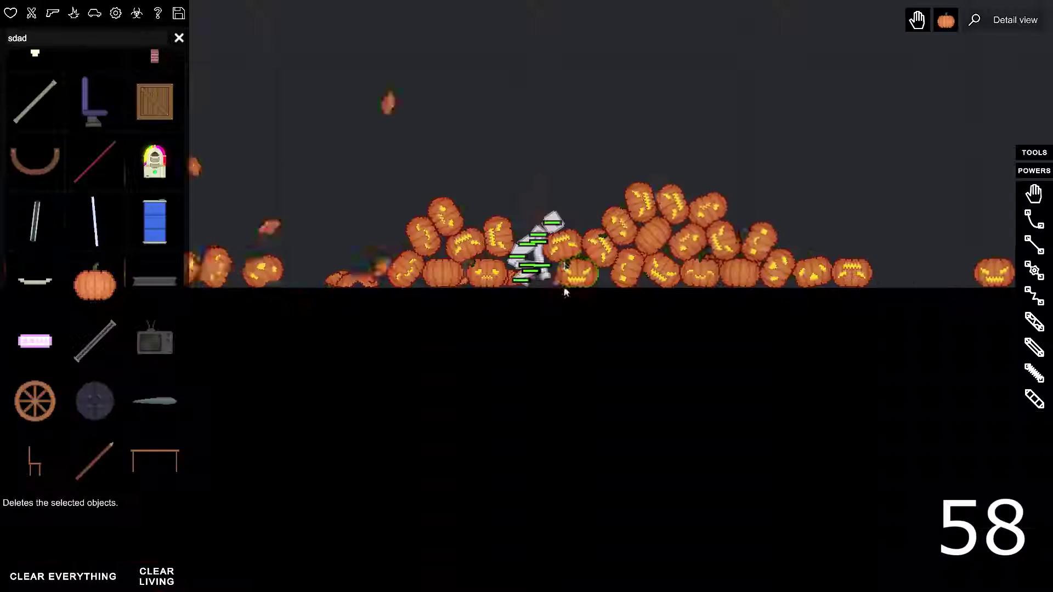
drag(567, 276, 585, 131)
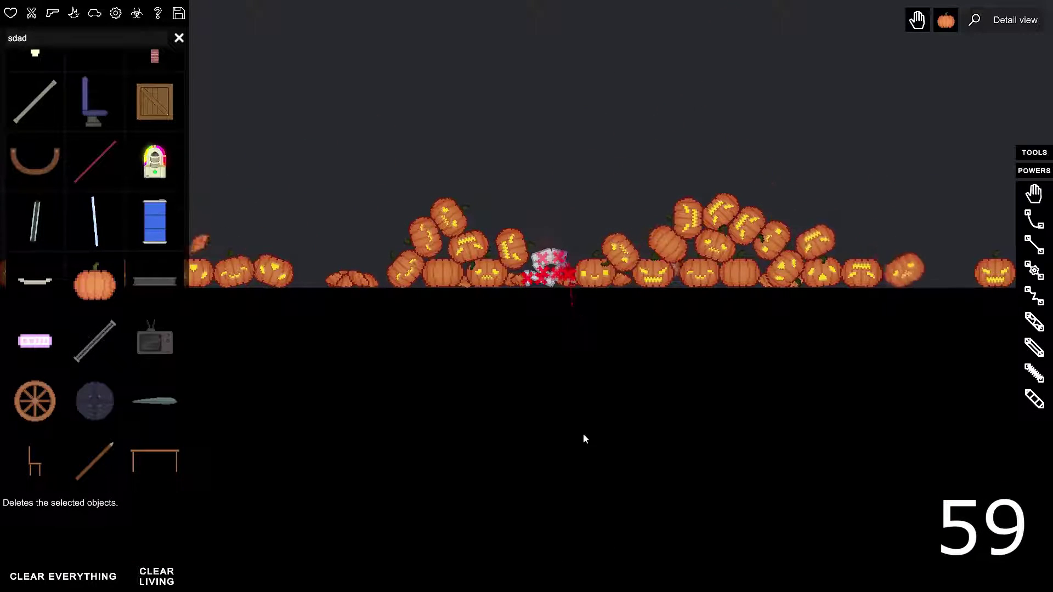
scroll(580, 314, up, 3)
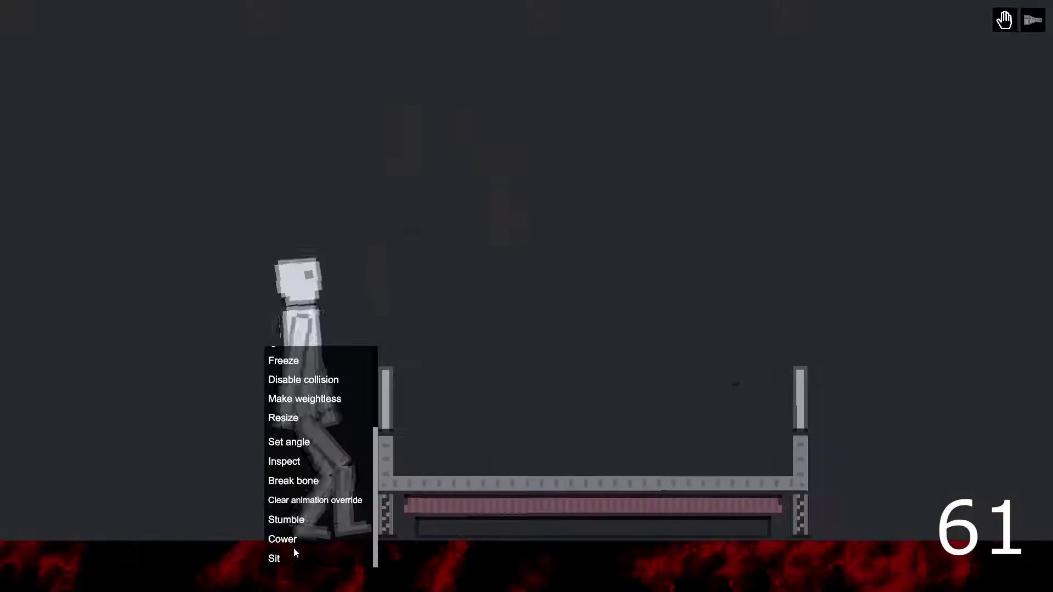
- Seat the dummy, drag it onto the bed and ignite the flames beneath it
click(288, 559)
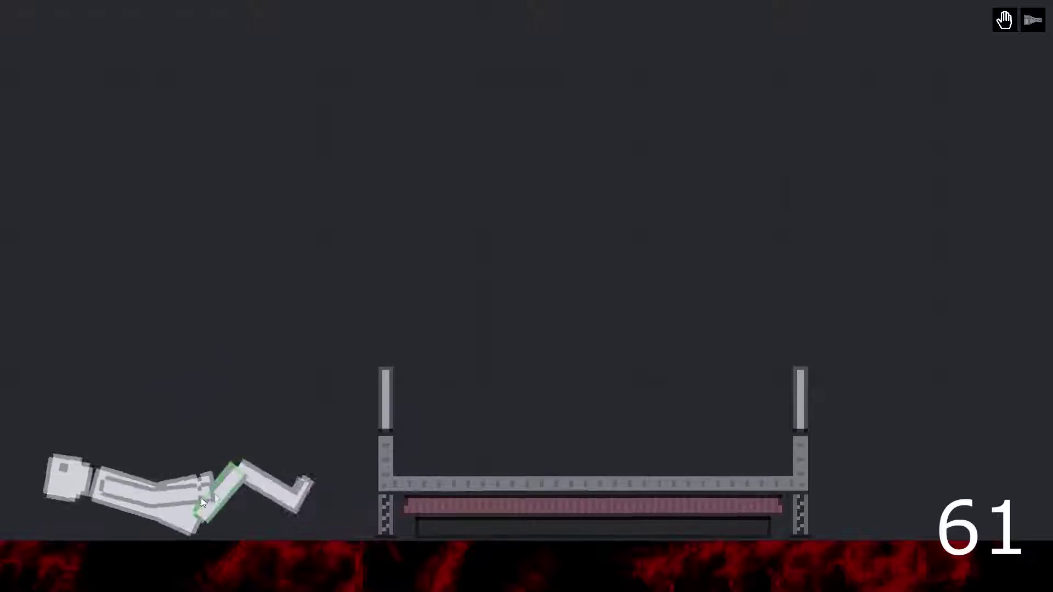
drag(190, 494, 654, 472)
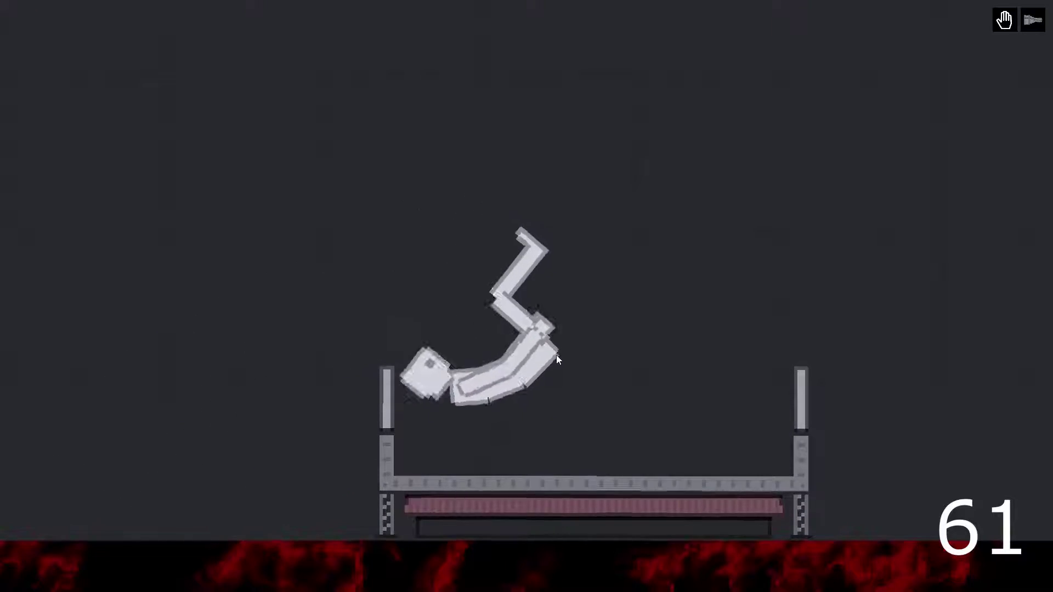
click(628, 523)
scroll(628, 523, down, 2)
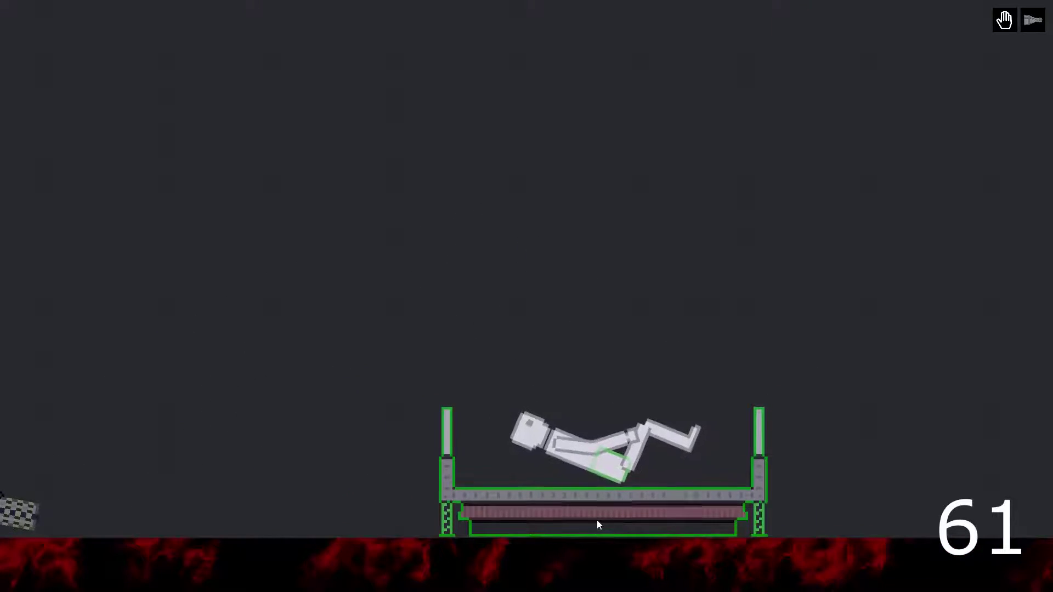
key(f)
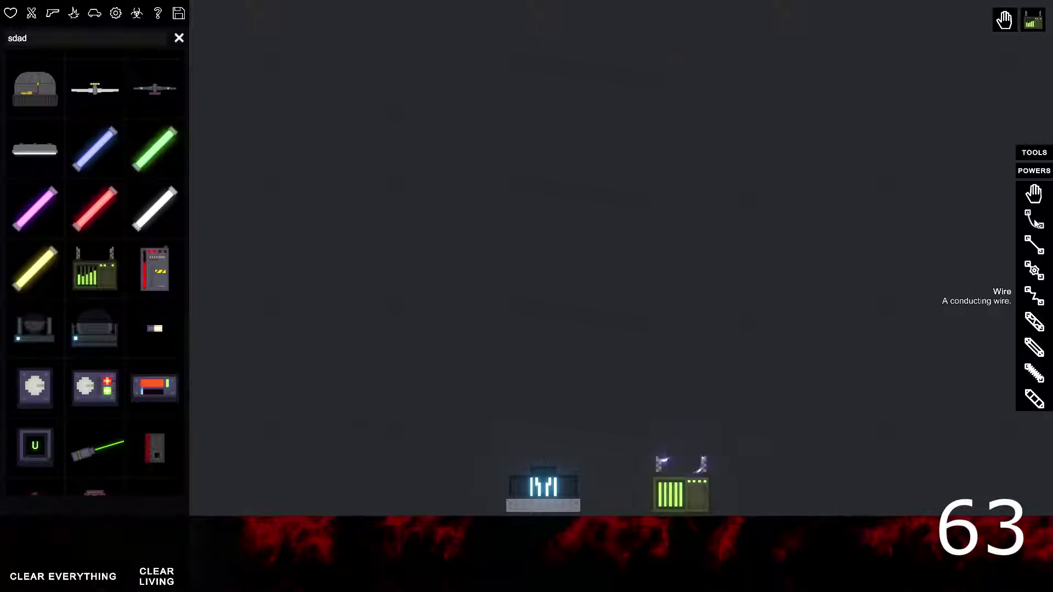
- Wire the battery to the device and pull the device down onto the dummy
key(q)
drag(681, 494, 572, 500)
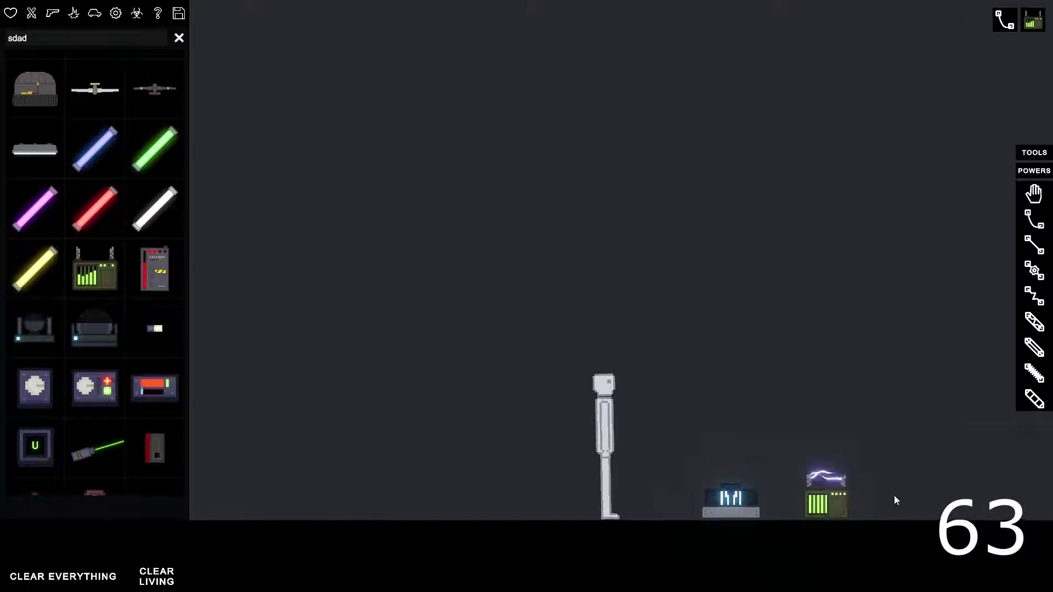
drag(748, 508, 608, 501)
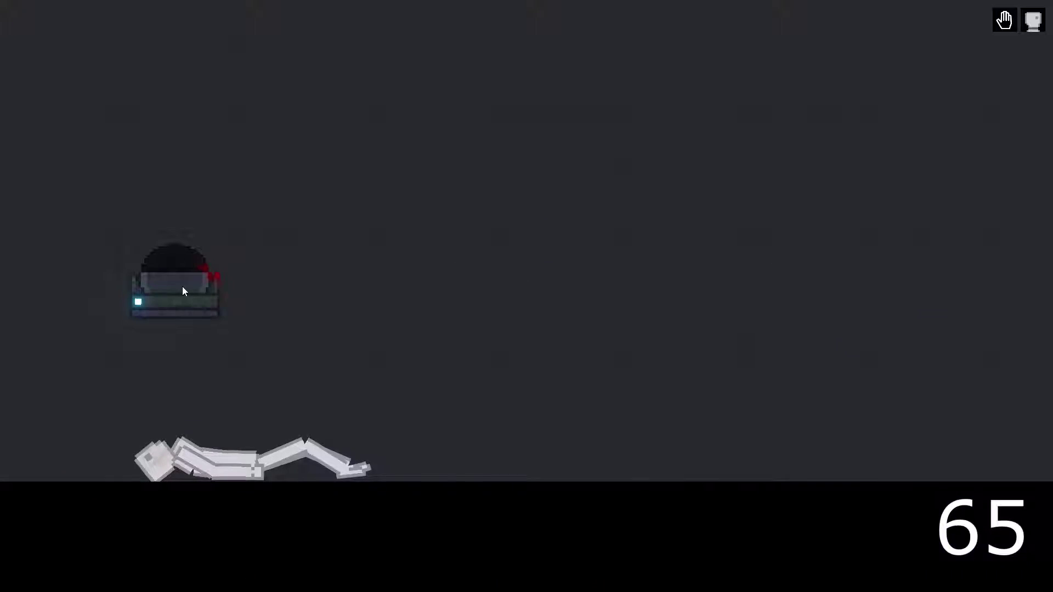
mouse_move(182, 287)
mouse_down()
mouse_move(163, 488)
mouse_move(194, 157)
mouse_up()
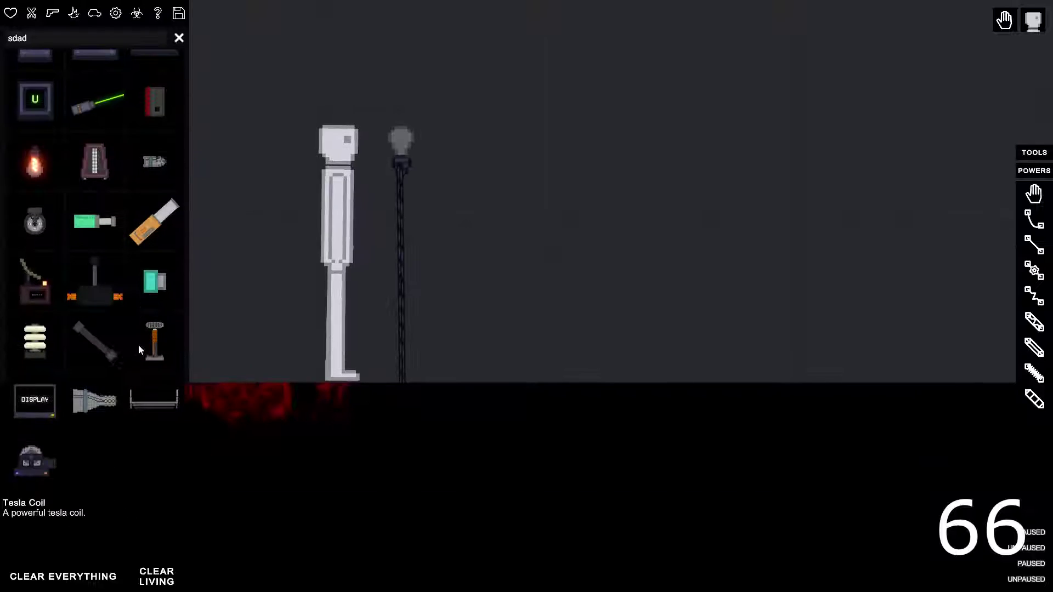
- Place two radio devices on the floor and hide the item panels
click(95, 255)
click(589, 349)
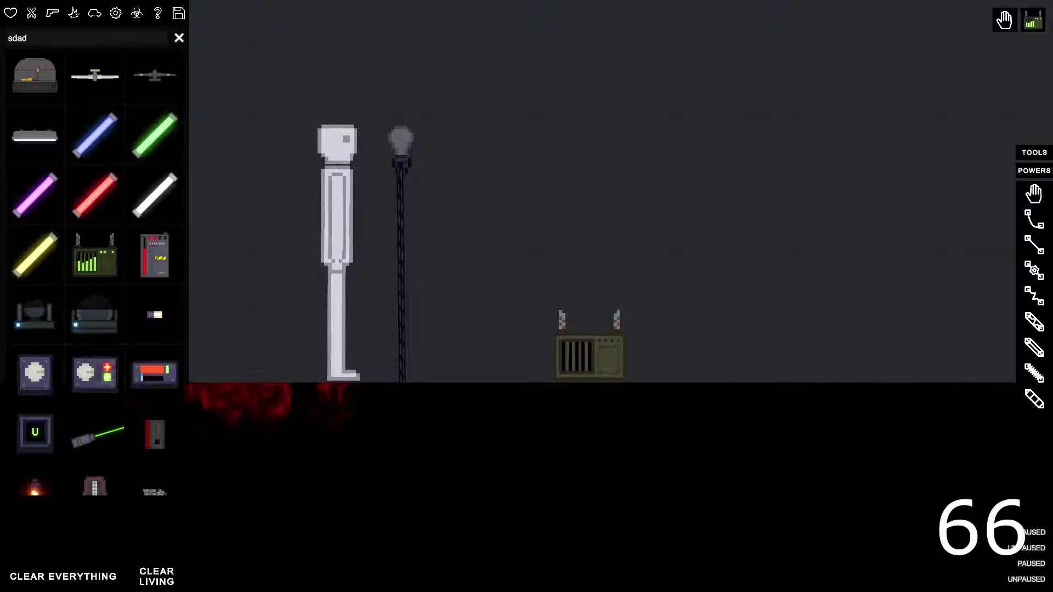
key(q)
key(q)
- Wire the radio to the lamp and power it so the lamp overloads and explodes
click(1034, 217)
drag(599, 352, 397, 146)
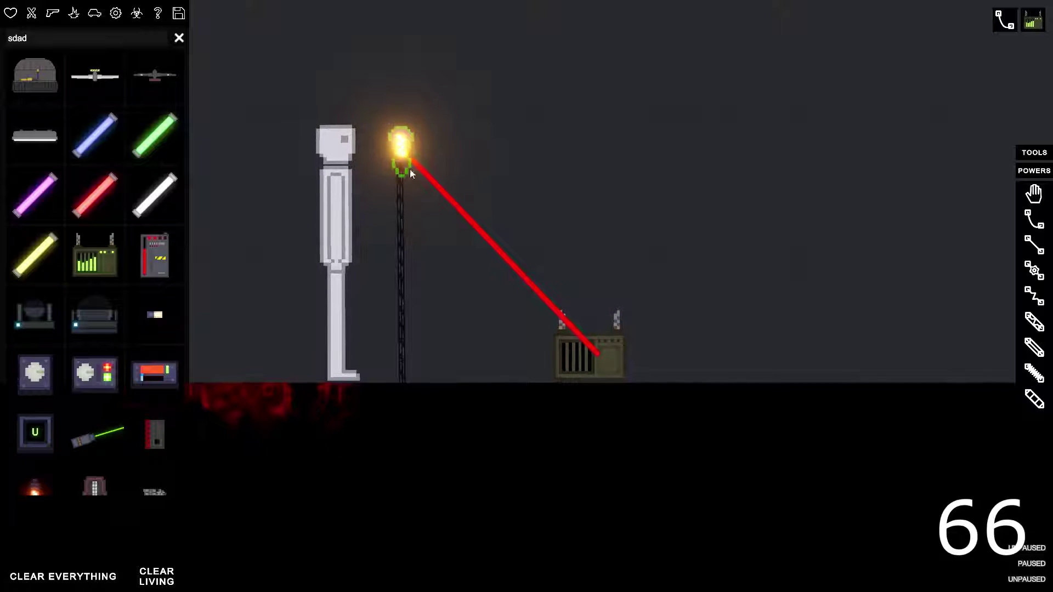
scroll(555, 338, up, 2)
scroll(556, 338, down, 3)
scroll(313, 225, up, 3)
key(f)
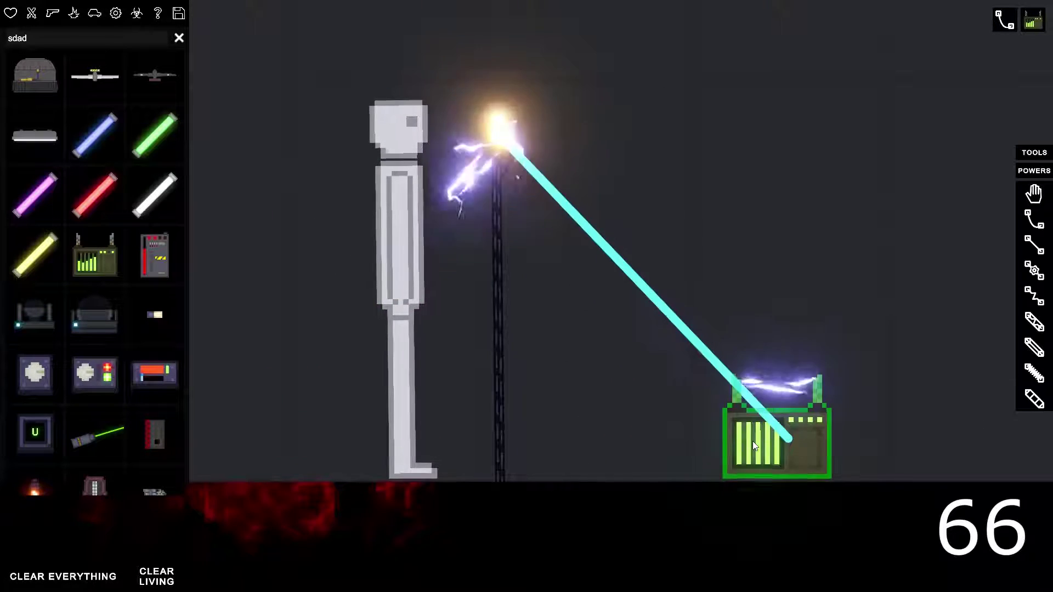
scroll(494, 272, down, 3)
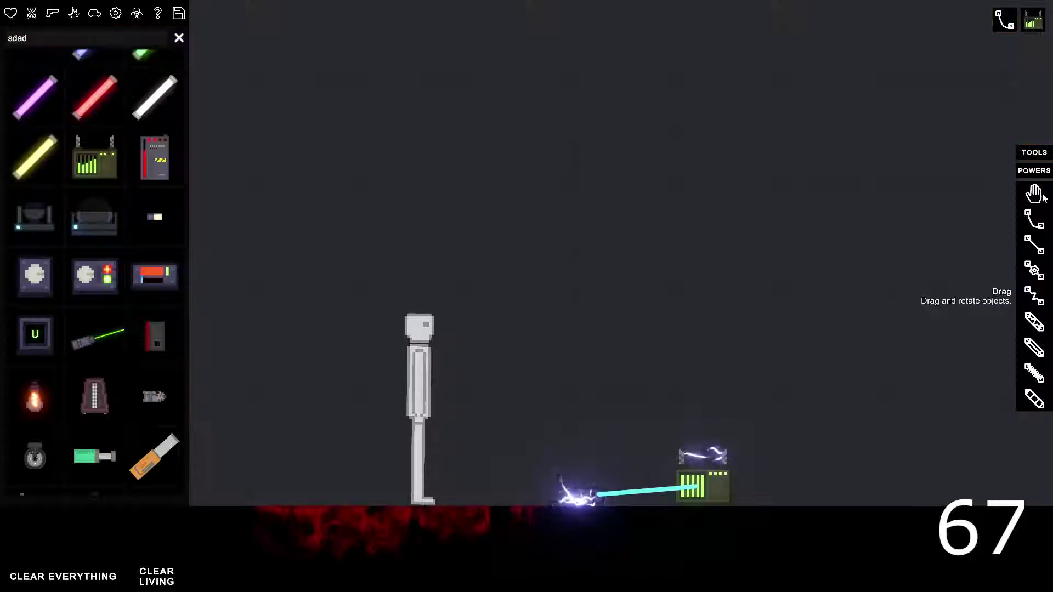
click(1035, 194)
key(h)
scroll(592, 483, up, 3)
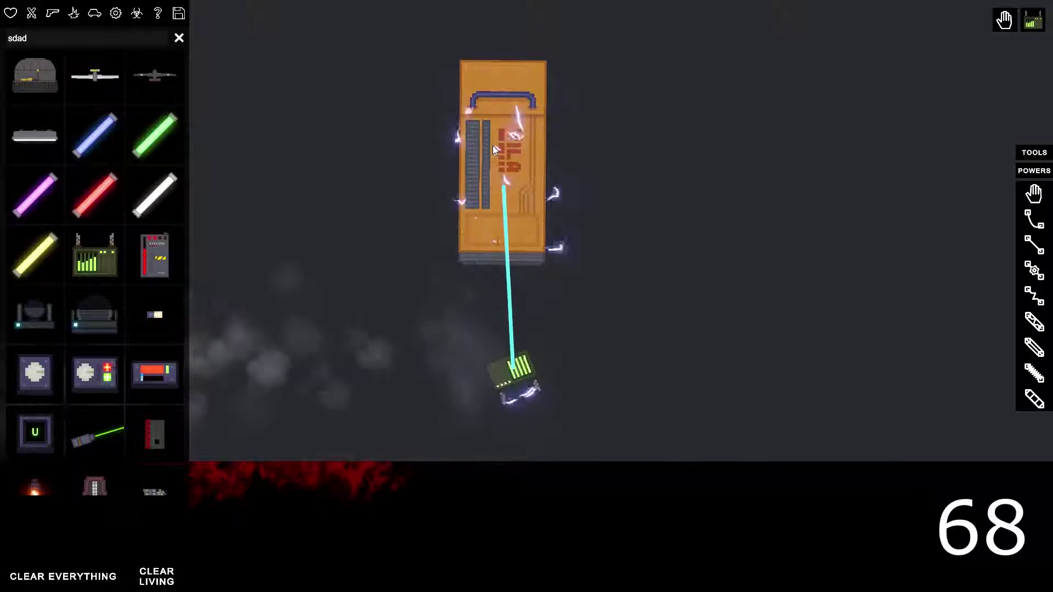
- Crush a lying dummy with the press and walk another into the generator
key(f)
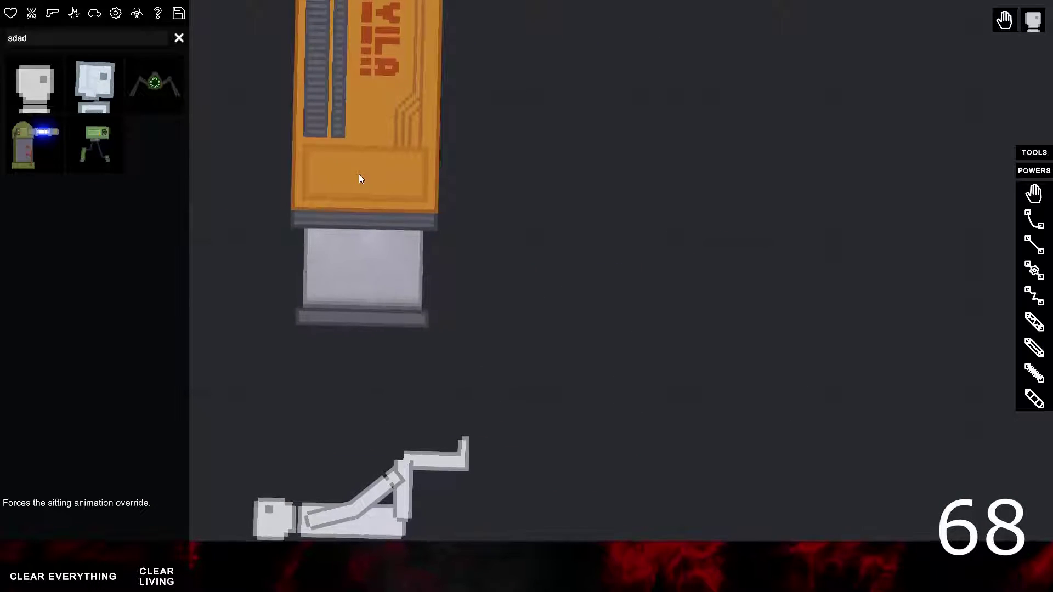
drag(356, 184, 366, 236)
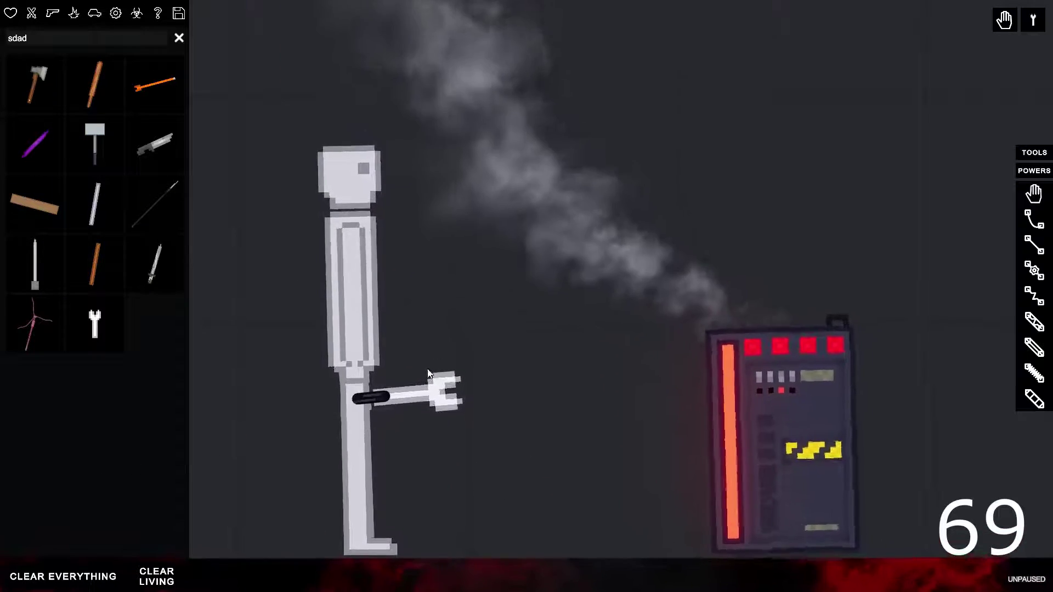
scroll(829, 362, down, 3)
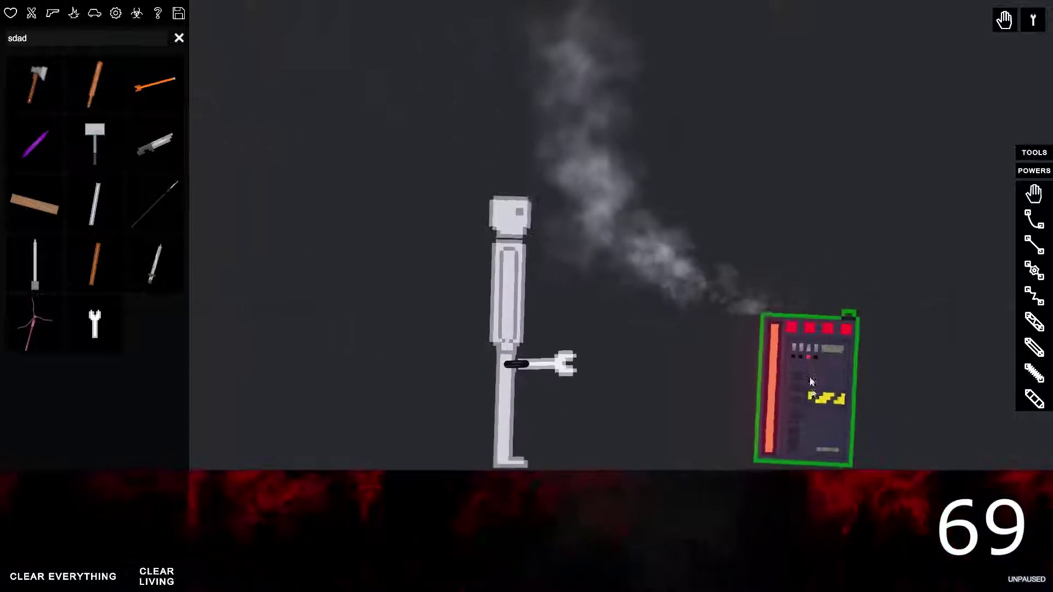
click(876, 456)
right_click(475, 317)
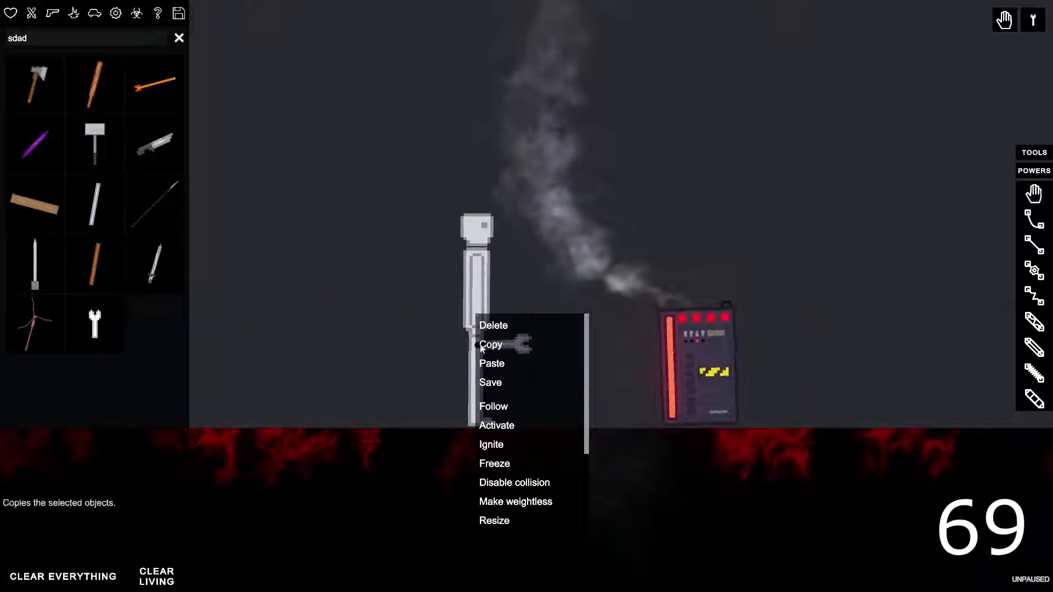
scroll(542, 483, down, 2)
scroll(539, 482, down, 2)
click(498, 485)
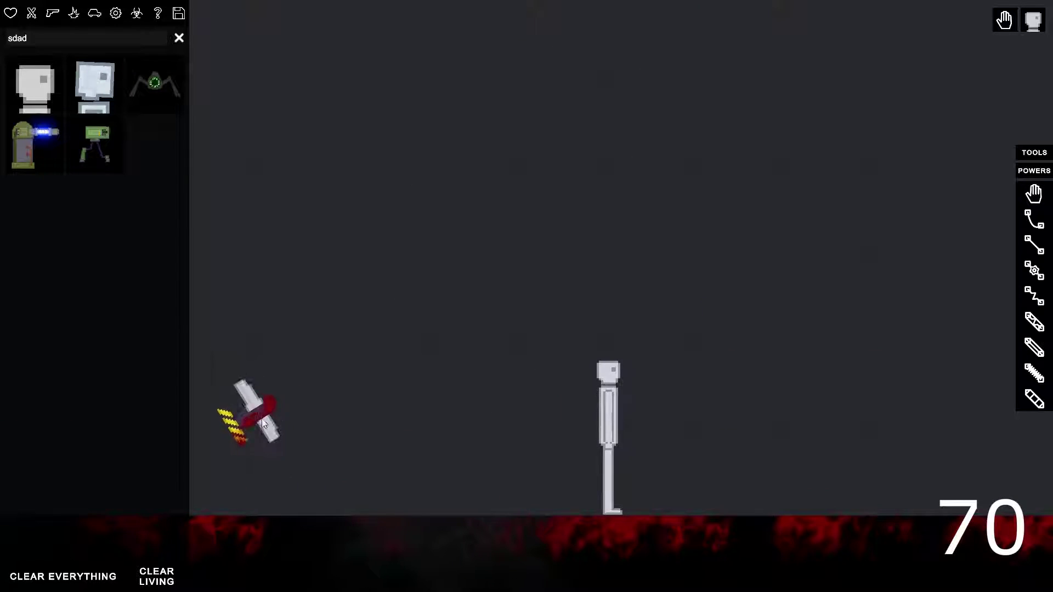
- Kill dummies with the blade, electrified rod, an arrow and the laser beam
drag(274, 415, 494, 412)
scroll(478, 395, down, 3)
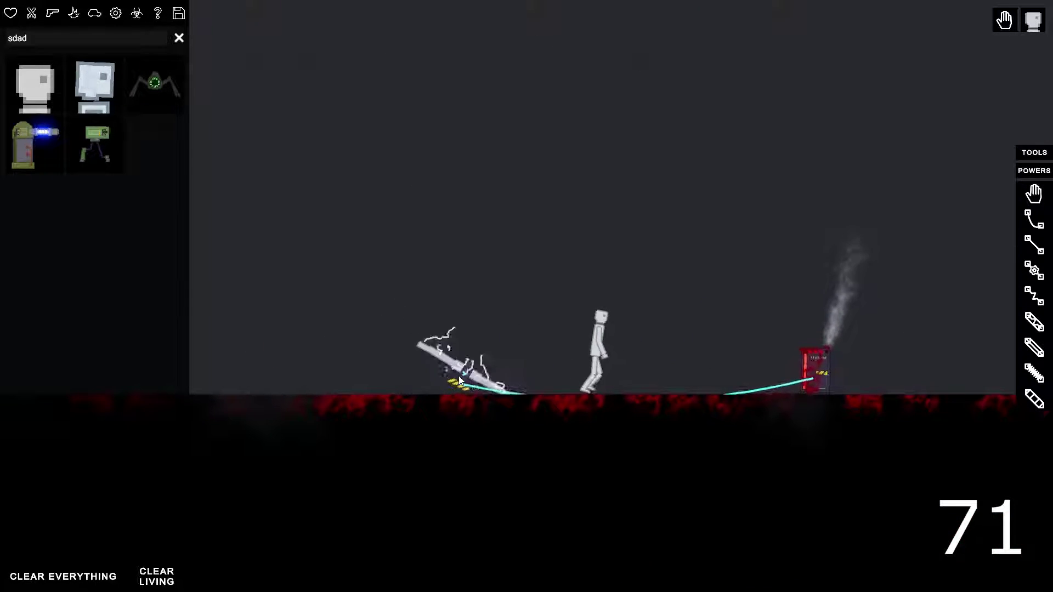
drag(459, 370, 461, 365)
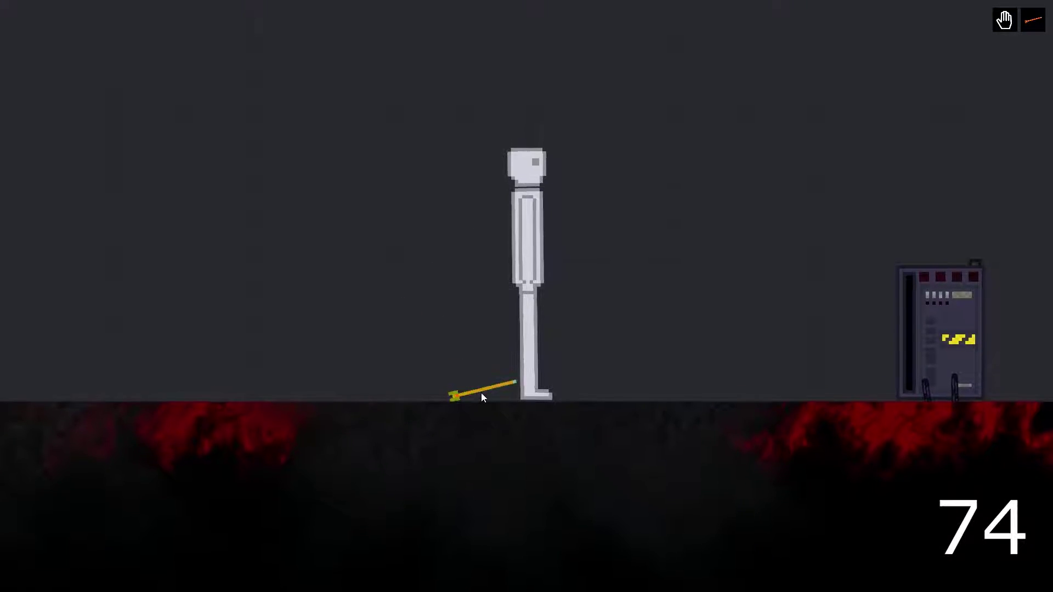
mouse_move(478, 378)
mouse_down()
mouse_move(460, 306)
mouse_move(373, 260)
mouse_up()
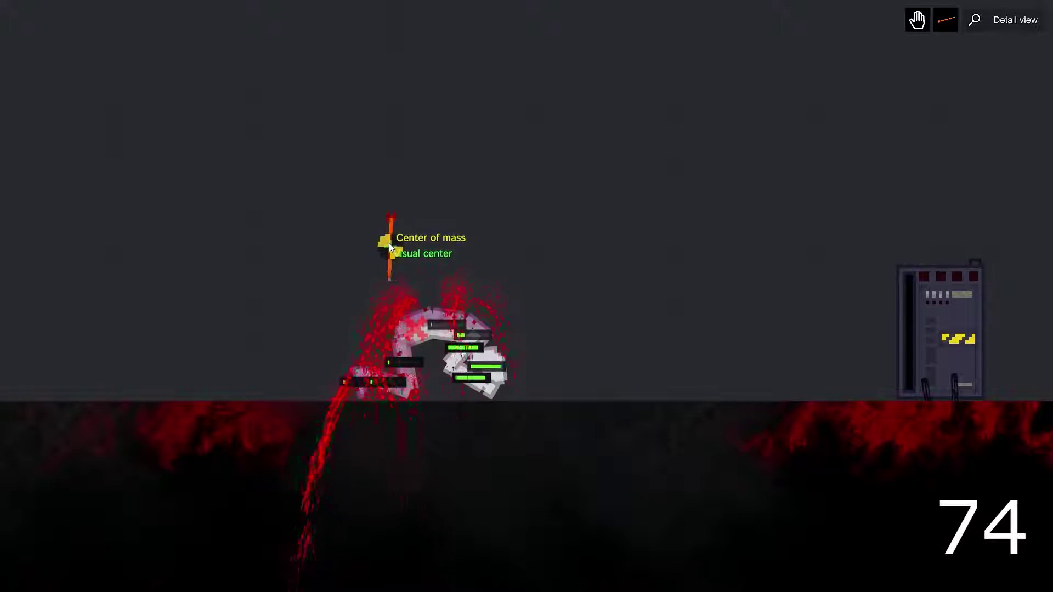
mouse_move(372, 256)
mouse_down()
mouse_move(507, 264)
mouse_move(531, 301)
mouse_move(533, 277)
mouse_move(500, 356)
mouse_up()
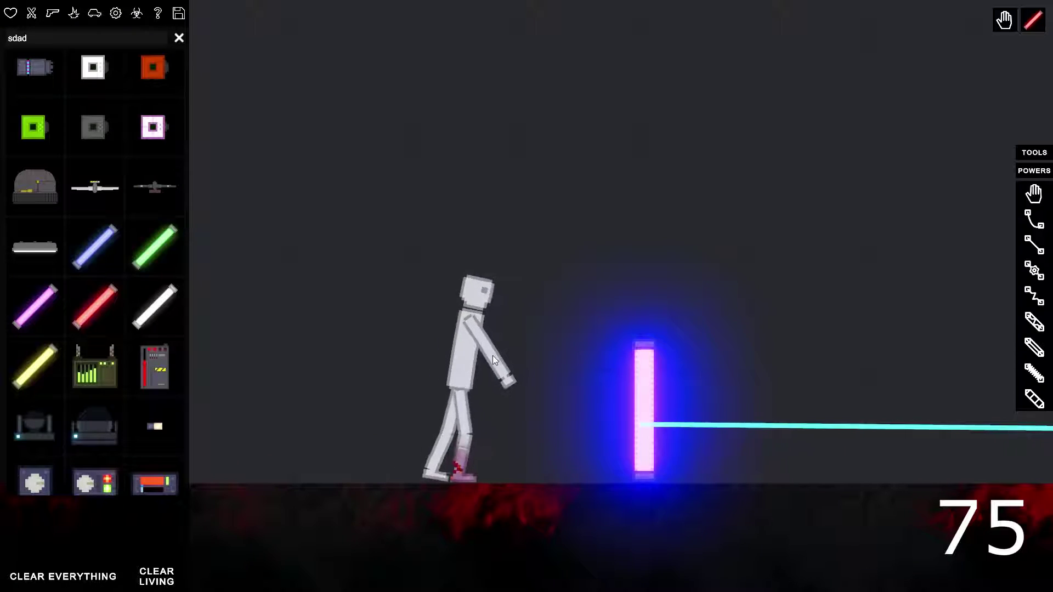
drag(536, 359, 613, 365)
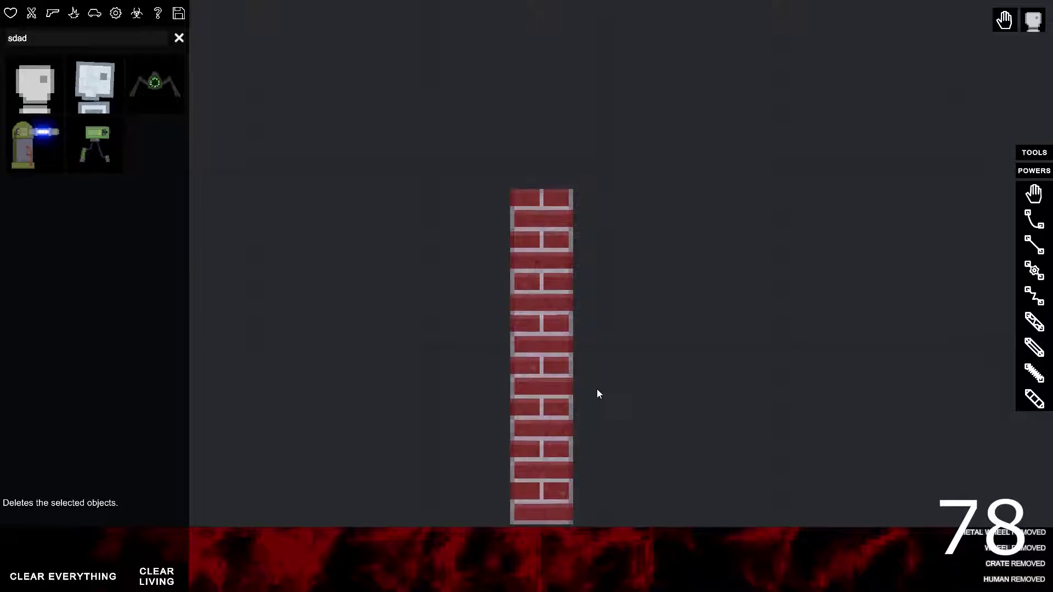
scroll(596, 395, up, 1)
scroll(590, 381, down, 3)
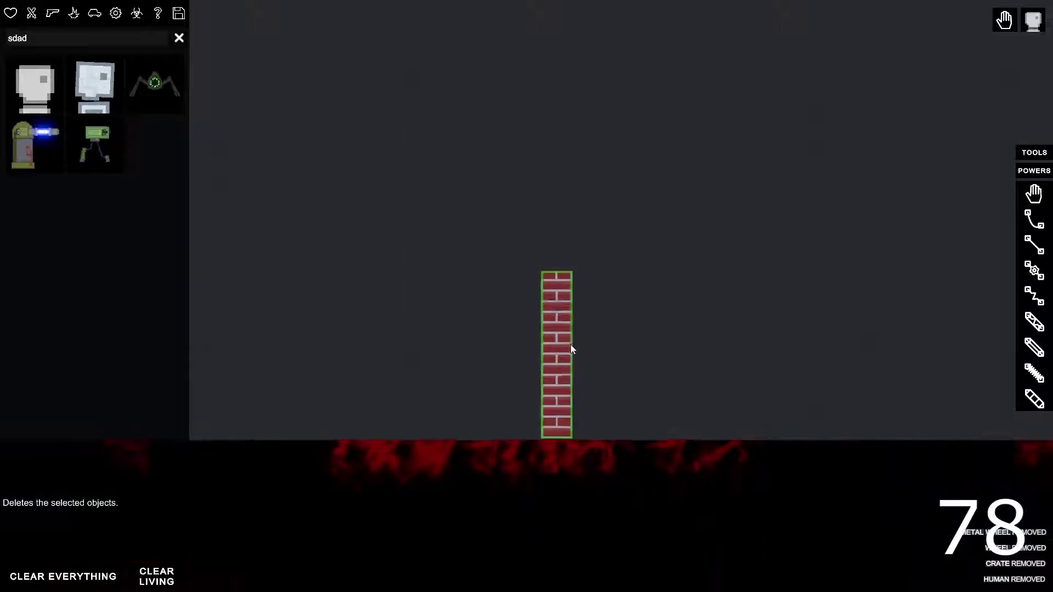
- Crush a dummy by tipping a brick wall onto it
click(562, 345)
scroll(557, 347, up, 2)
click(658, 378)
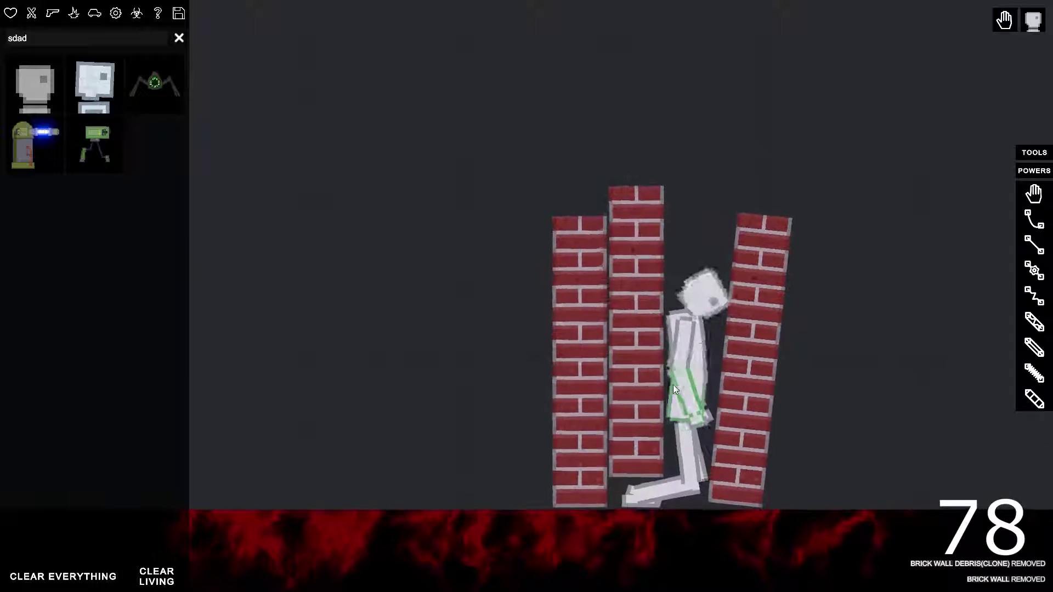
drag(673, 385, 797, 369)
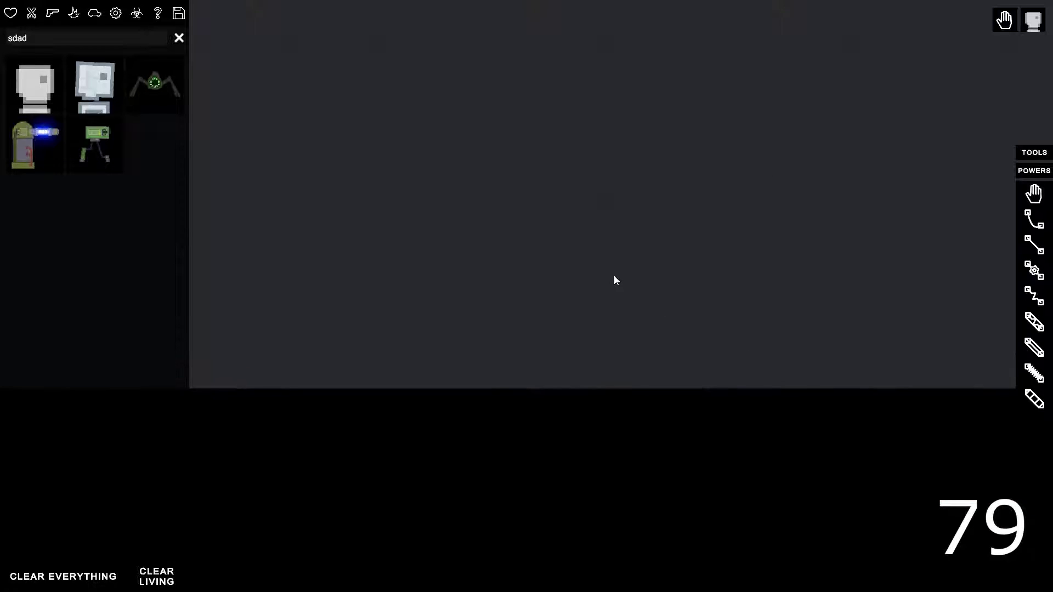
- Spawn a dummy and a Misc jukebox beside it, then ram the jukebox into it
click(615, 279)
click(158, 14)
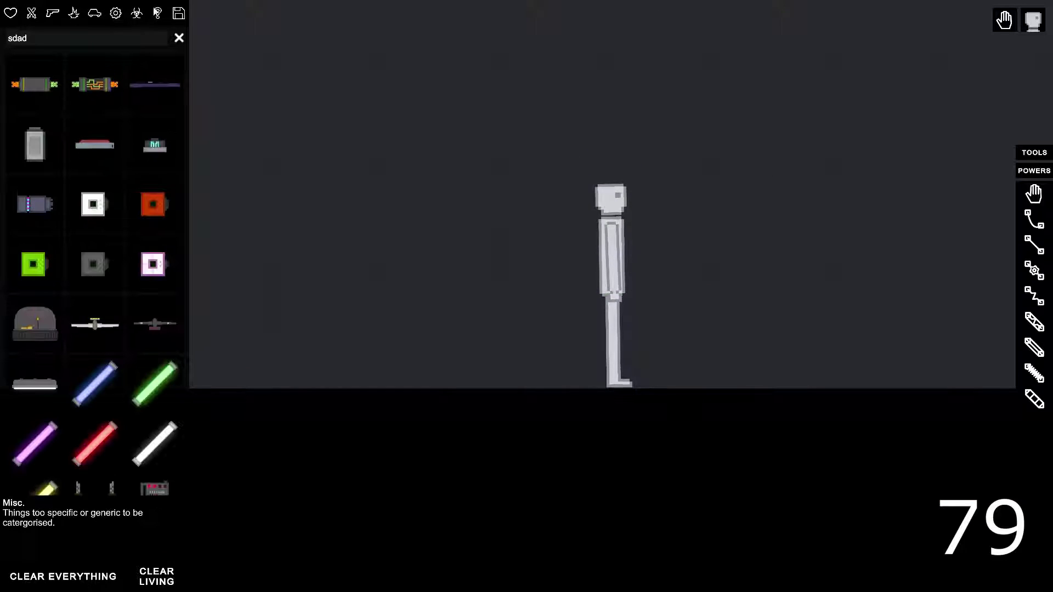
scroll(94, 288, down, 5)
scroll(94, 288, down, 2)
click(155, 284)
click(748, 235)
scroll(741, 237, up, 3)
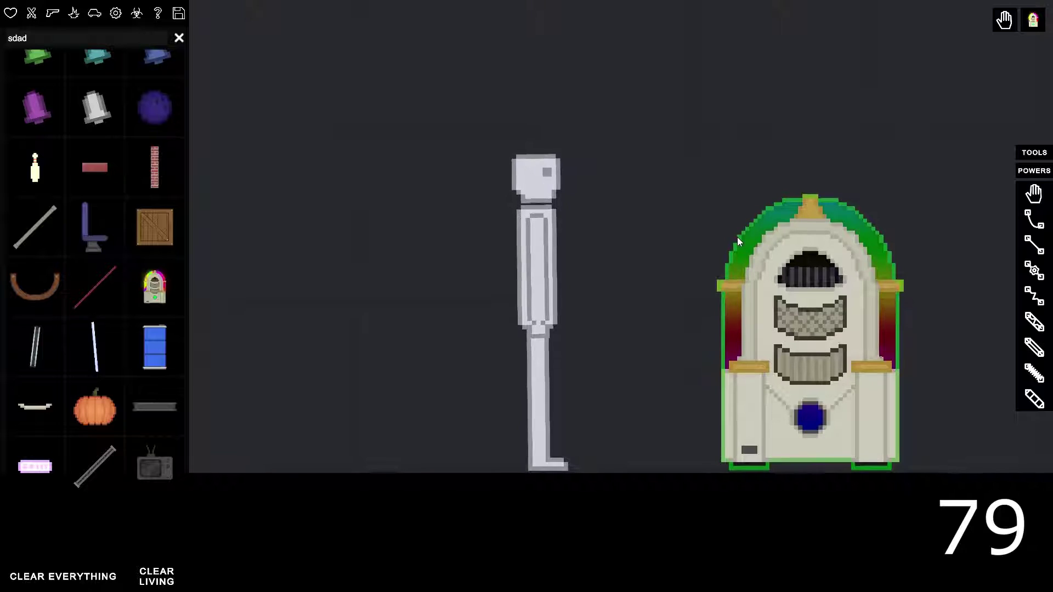
key(F1)
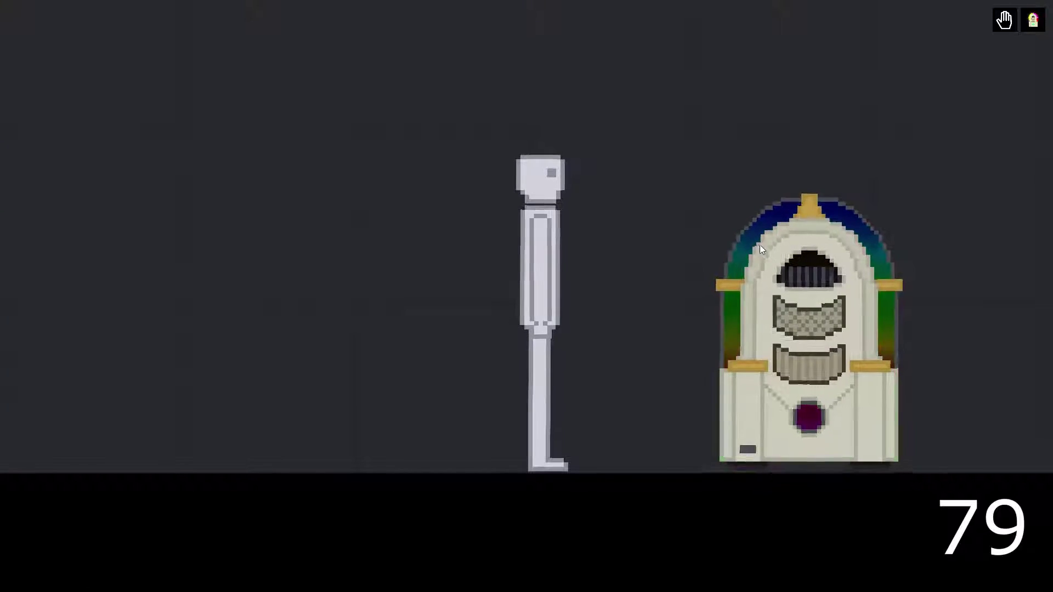
drag(737, 237, 711, 260)
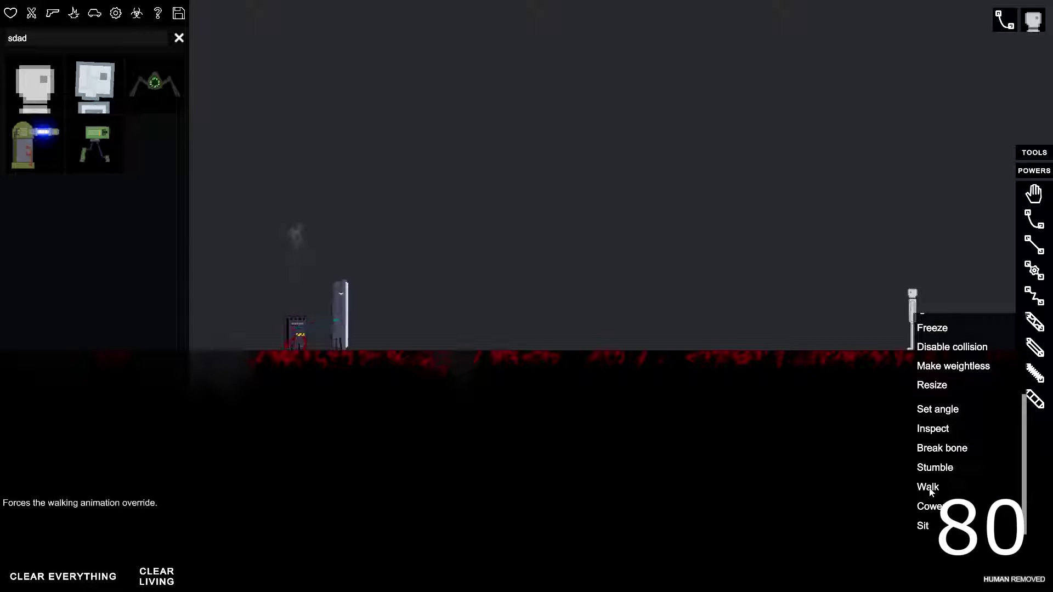
- Walk the dummy beside the pillar light, then power it and trigger the blinding blast
click(928, 487)
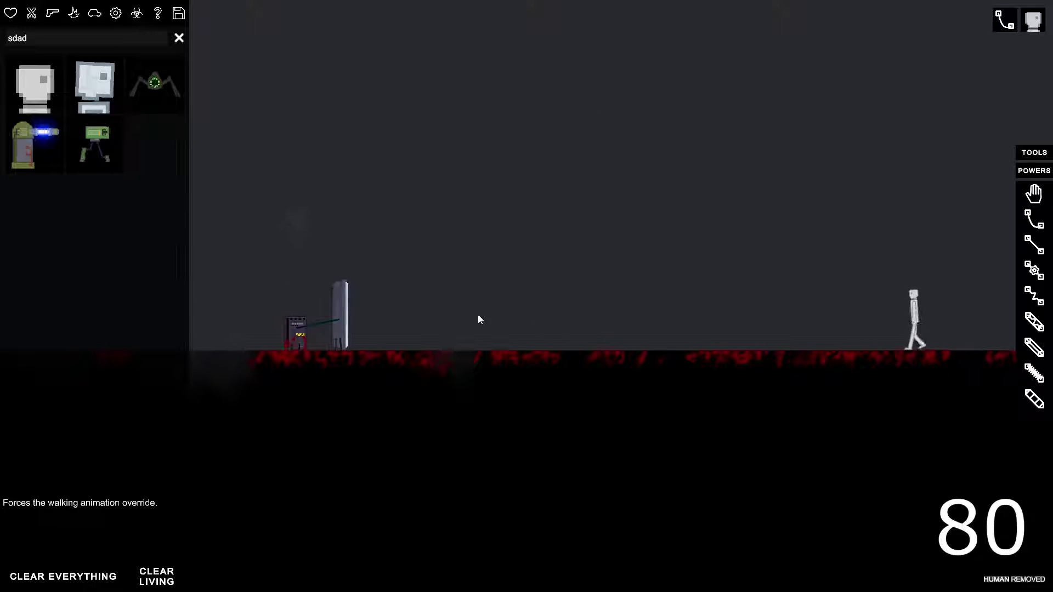
scroll(477, 318, up, 2)
key(f)
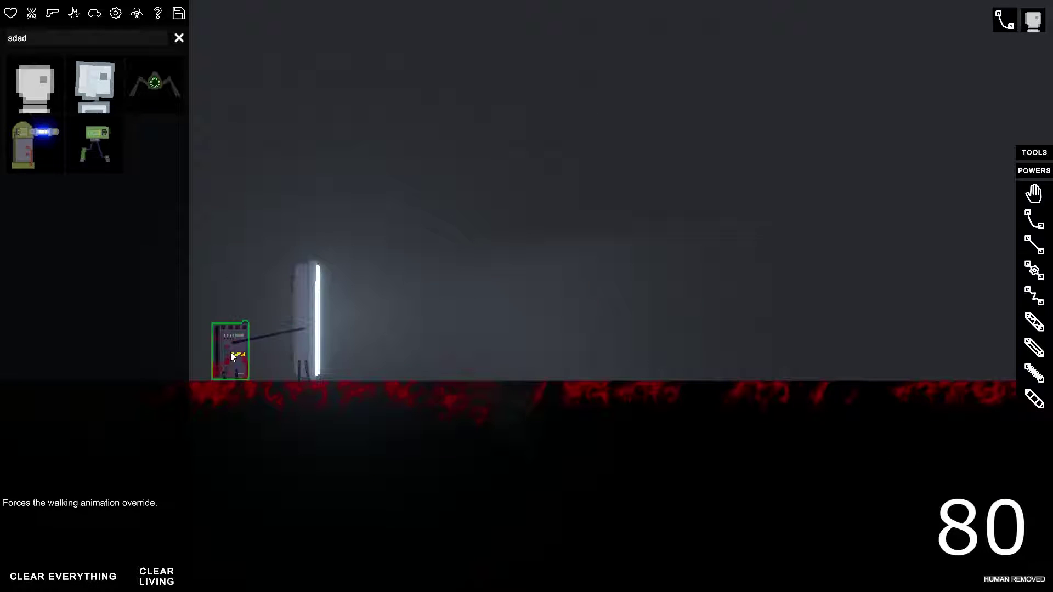
key(f)
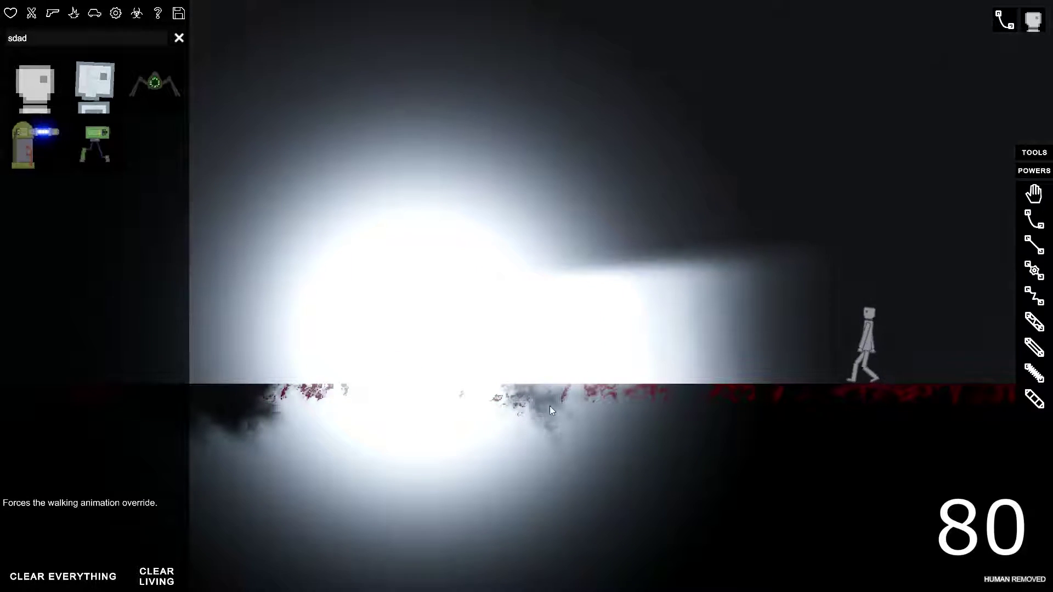
scroll(494, 416, up, 2)
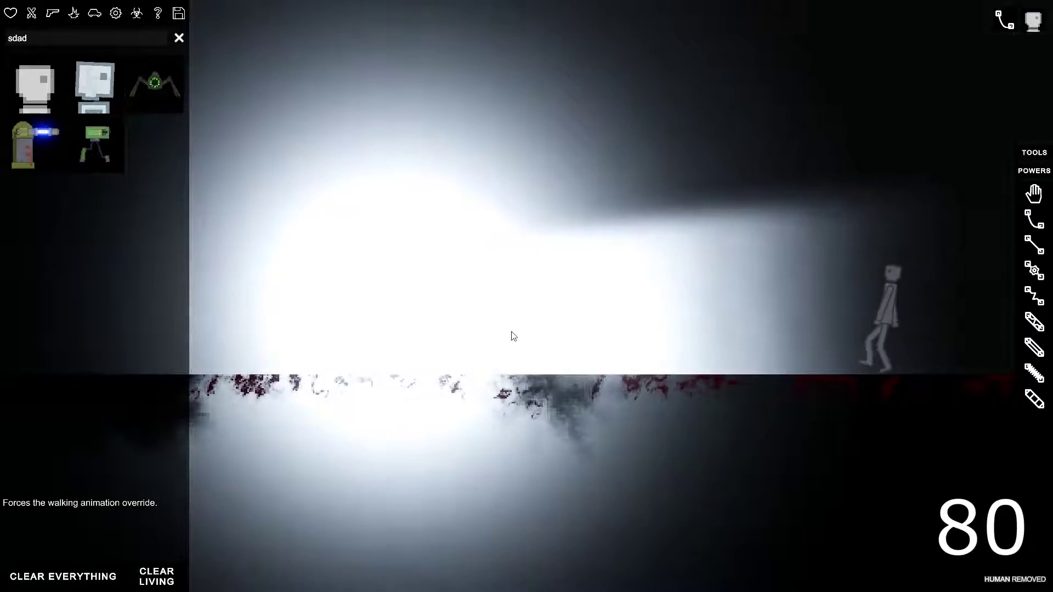
scroll(512, 330, up, 1)
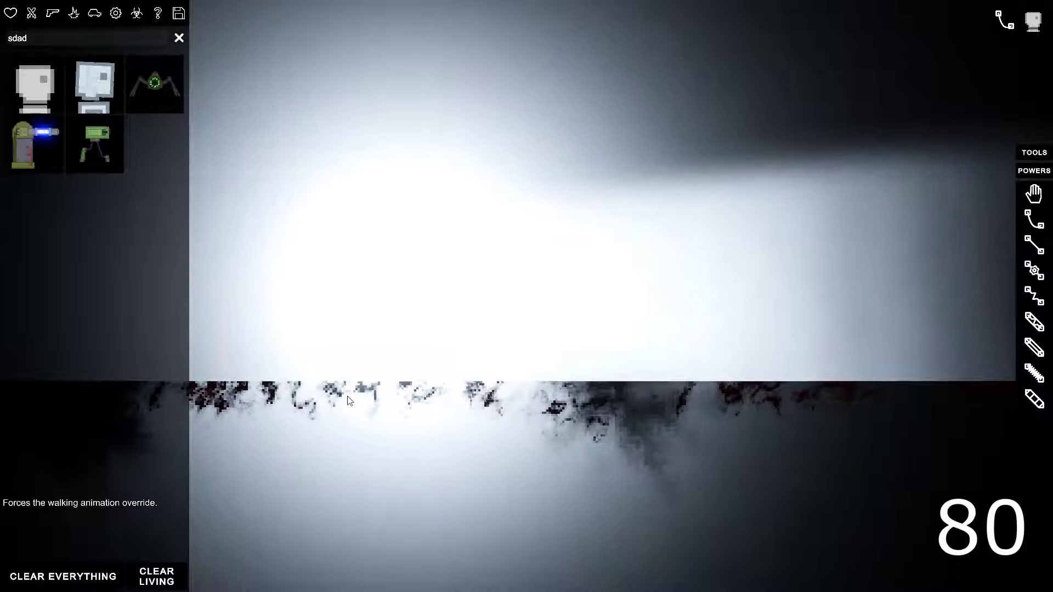
scroll(374, 396, down, 1)
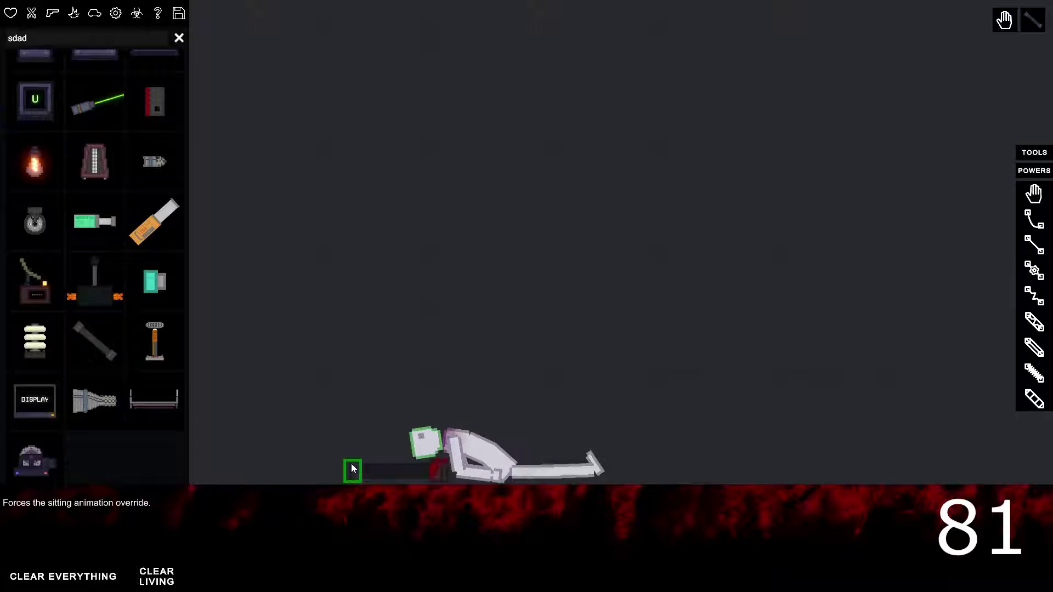
- Swing the pole into one dummy, shoot another's head with its pistol, and axe the planks
drag(351, 465, 436, 323)
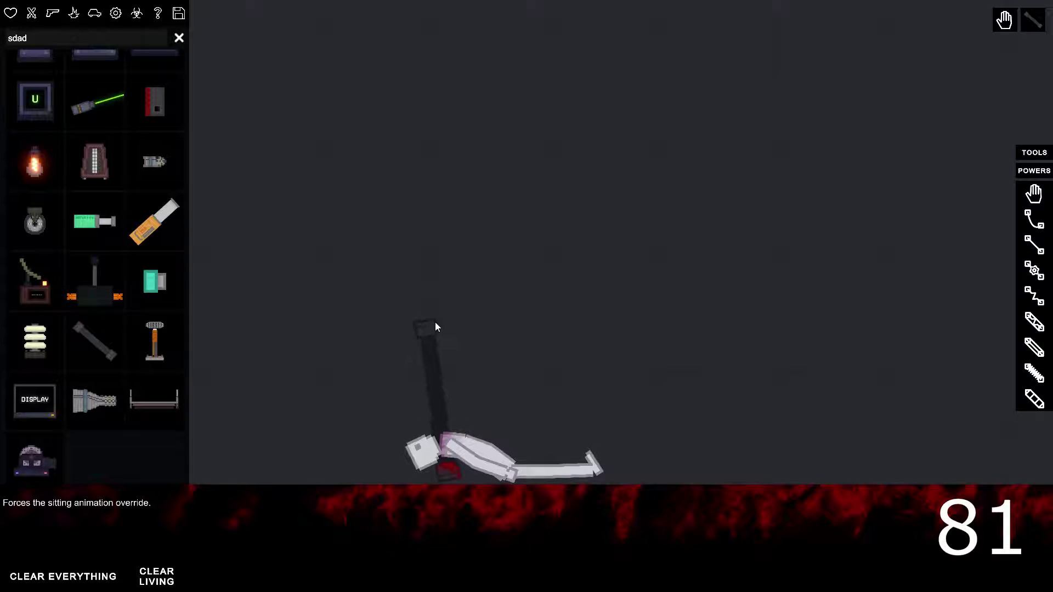
drag(441, 272, 369, 360)
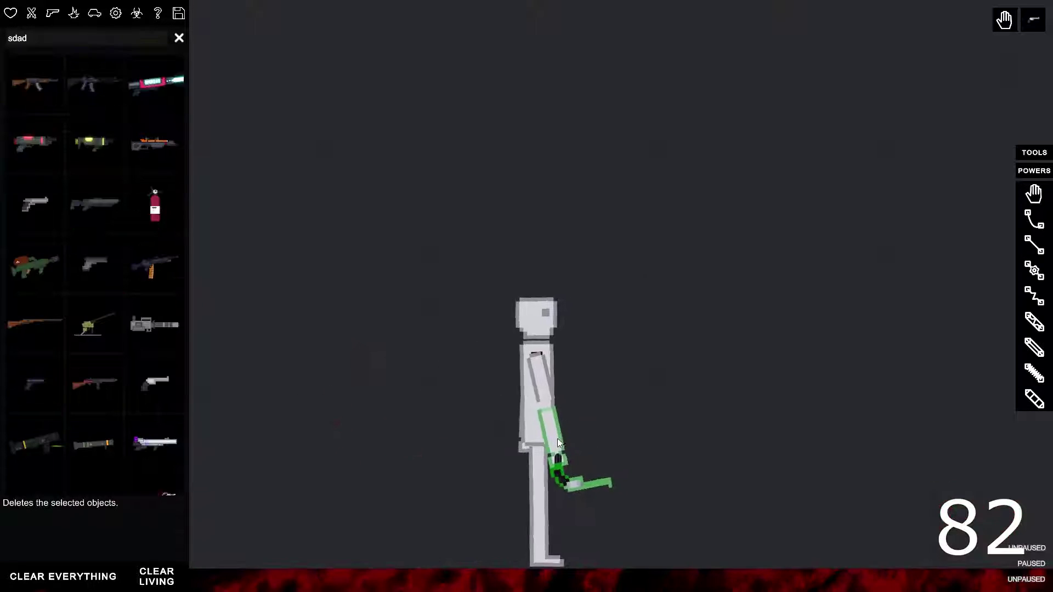
drag(553, 437, 579, 387)
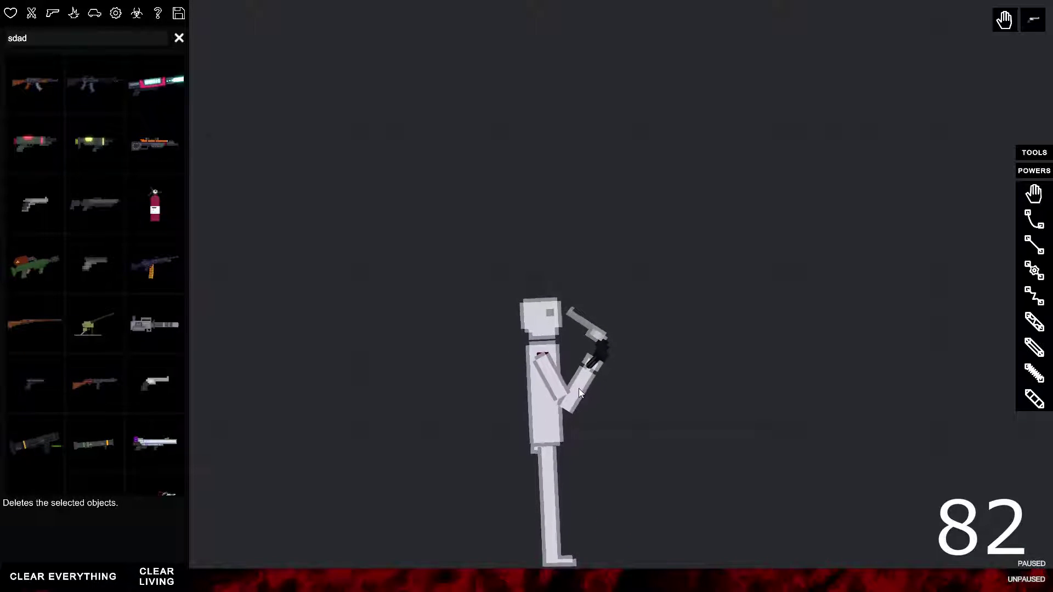
scroll(580, 388, up, 3)
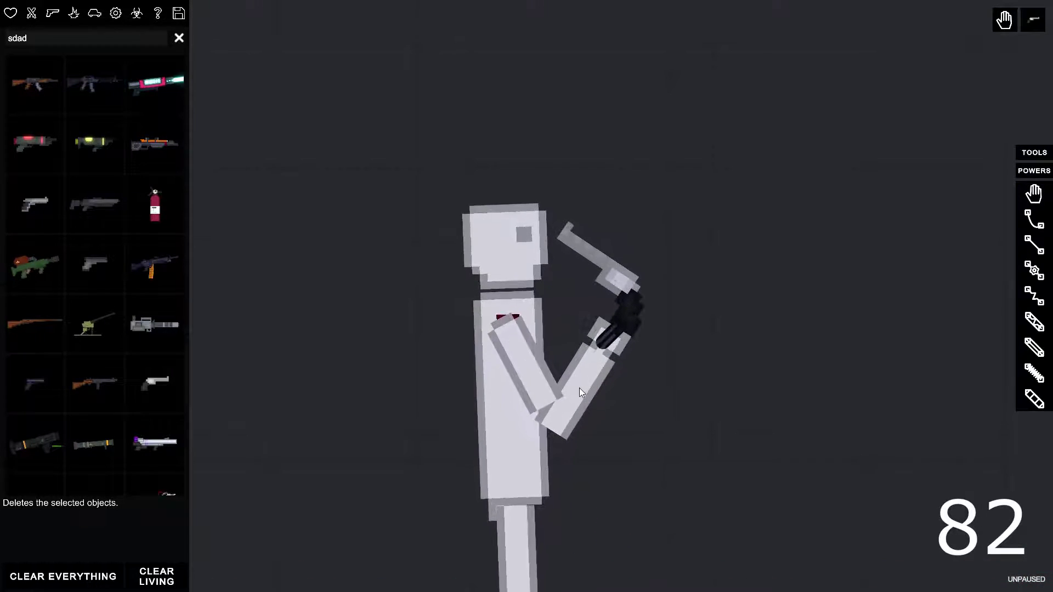
key(f)
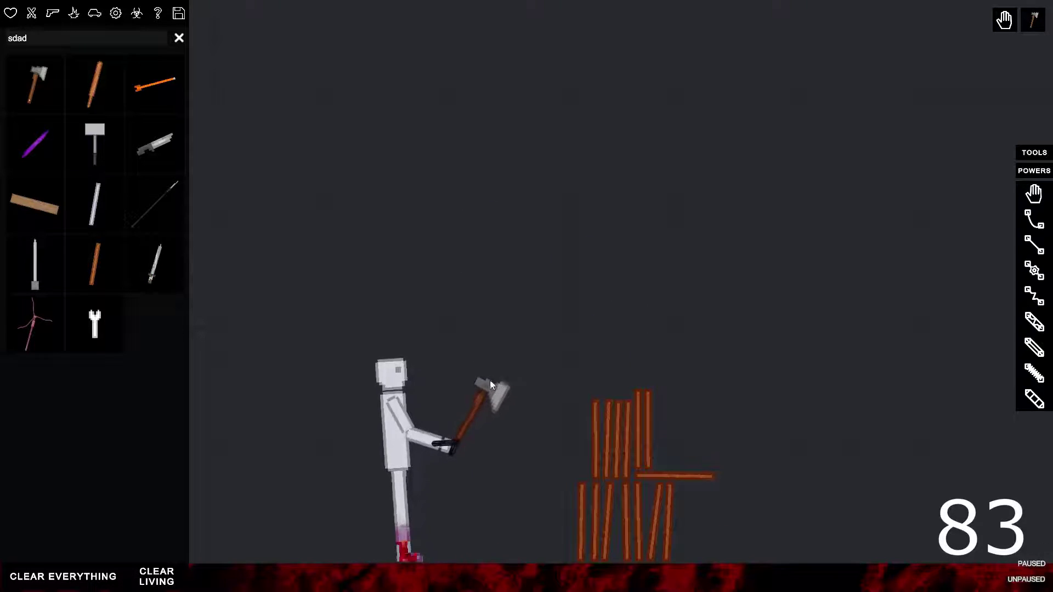
mouse_move(511, 383)
mouse_down()
mouse_move(560, 372)
mouse_move(467, 388)
mouse_up()
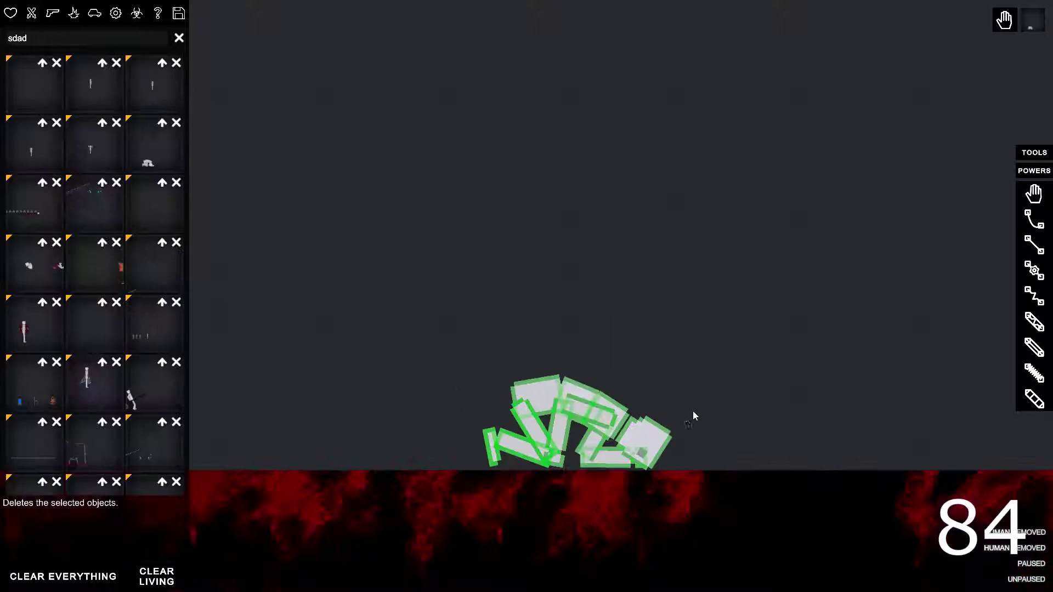
- Turn on detail view, drag the dummy into the water and inspect it
key(q)
key(v)
scroll(671, 422, down, 3)
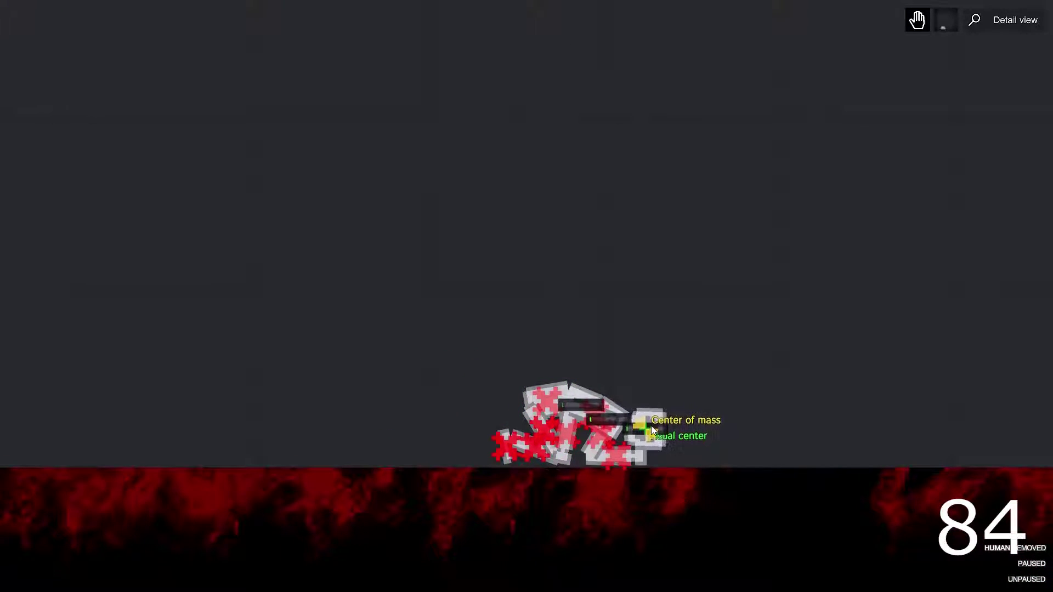
click(653, 435)
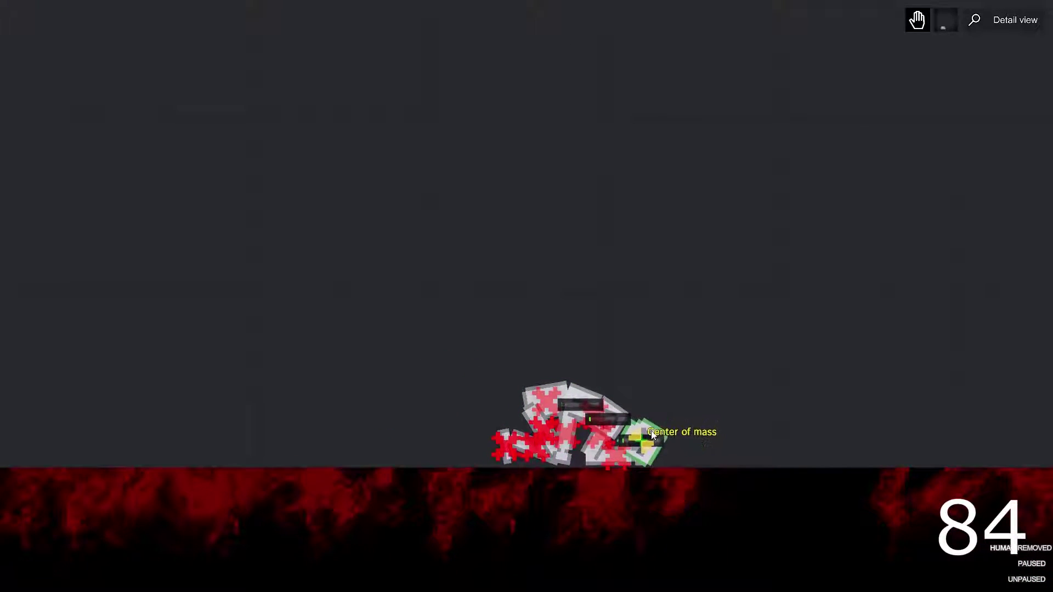
key(space)
mouse_move(656, 444)
mouse_down()
mouse_move(737, 415)
mouse_move(935, 440)
mouse_up()
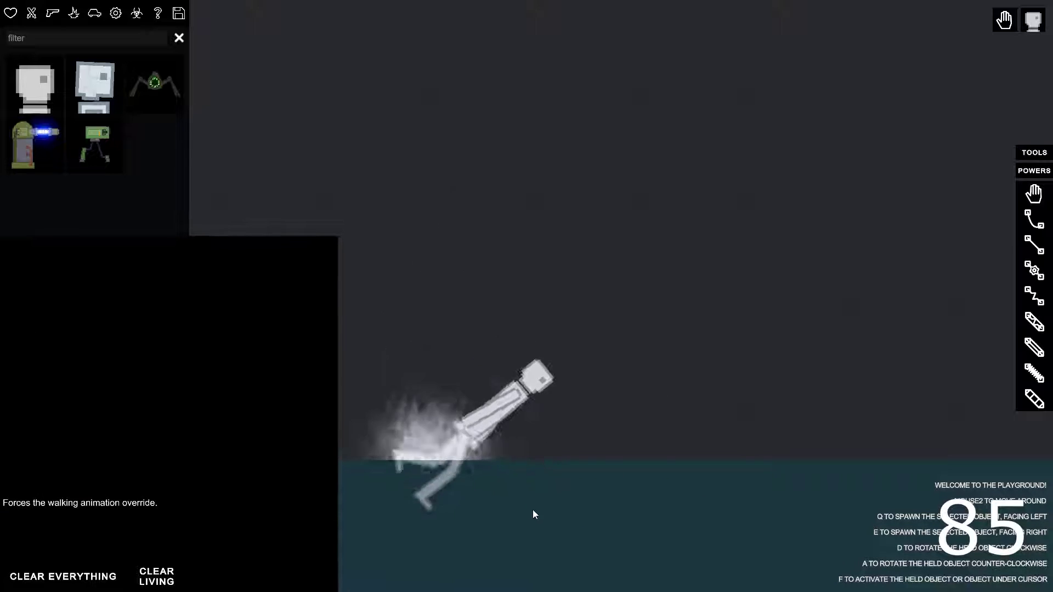
scroll(533, 510, up, 3)
click(1034, 20)
click(1040, 47)
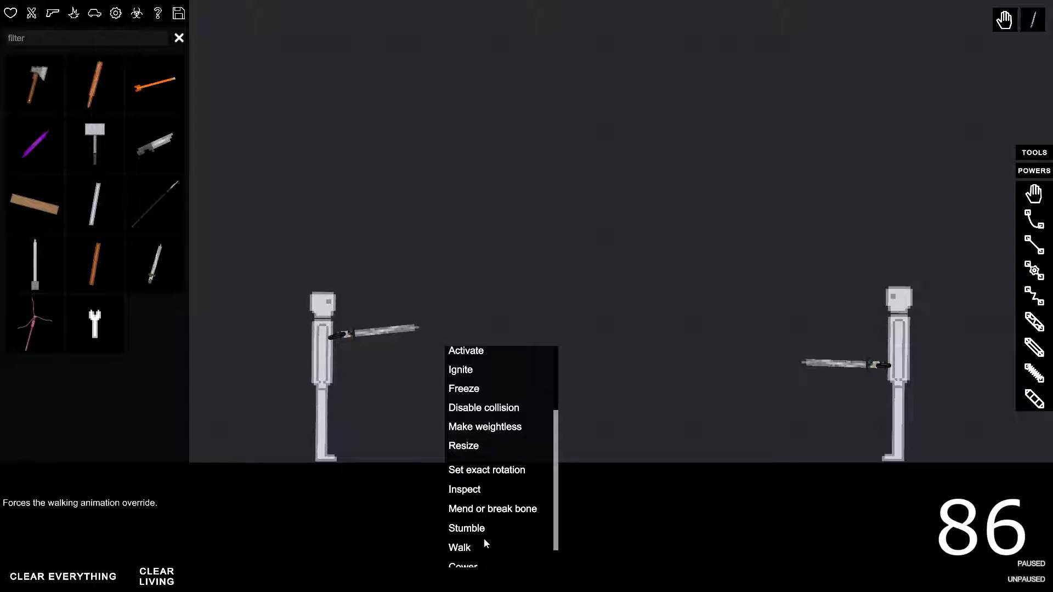
- Set both sword-holding dummies walking into each other, then fling the survivor down
click(484, 539)
drag(750, 254, 917, 439)
right_click(931, 469)
scroll(946, 493, down, 1)
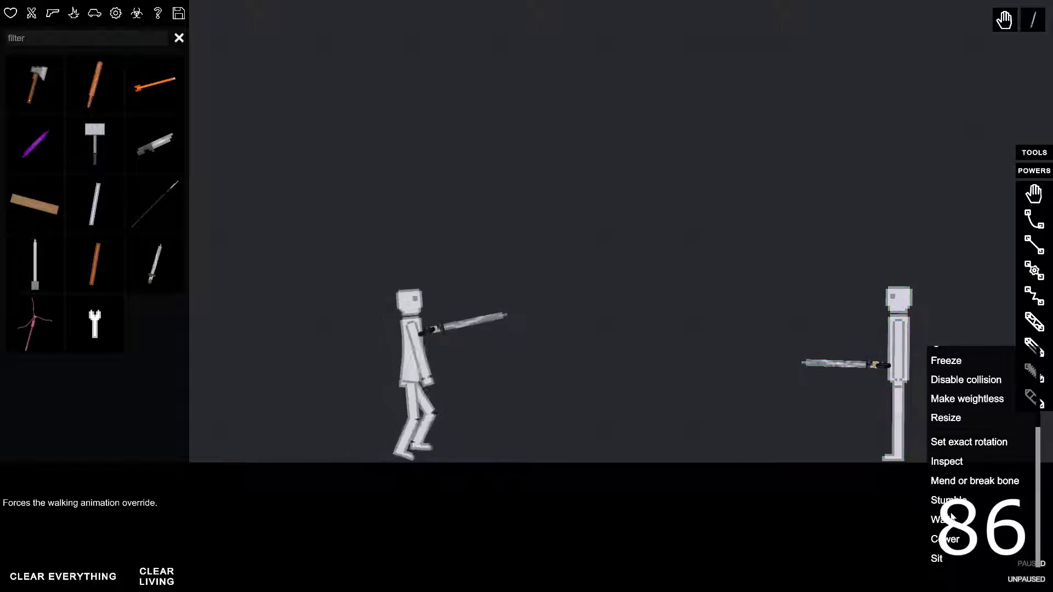
click(942, 518)
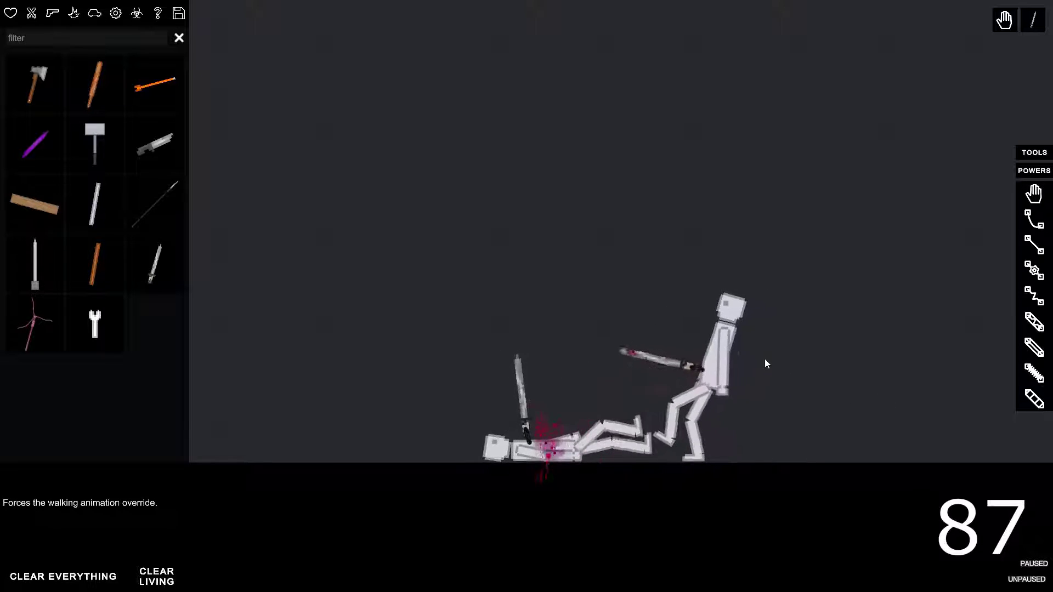
scroll(729, 308, up, 2)
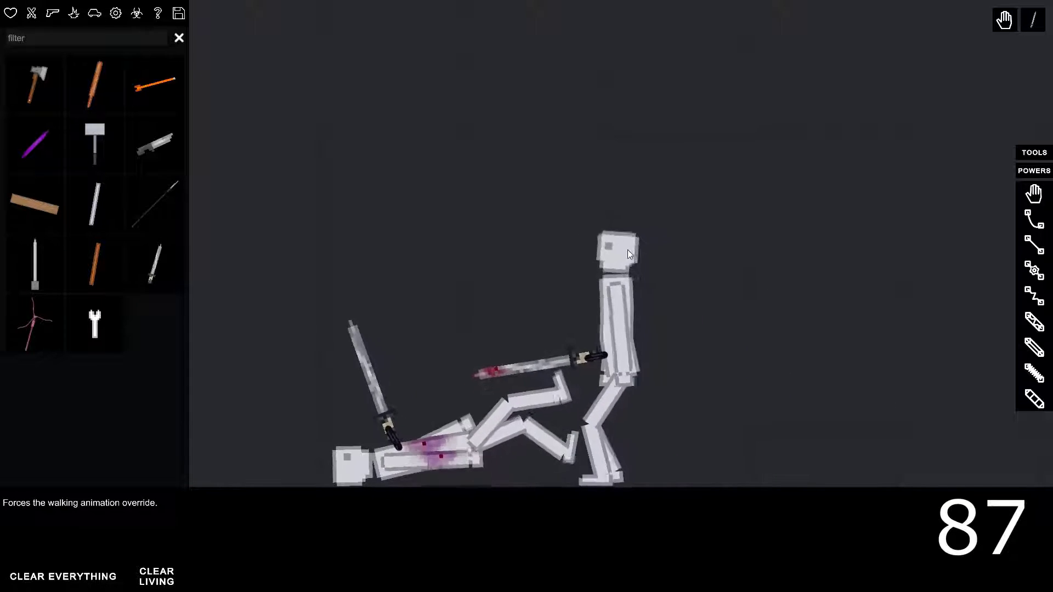
drag(627, 249, 377, 548)
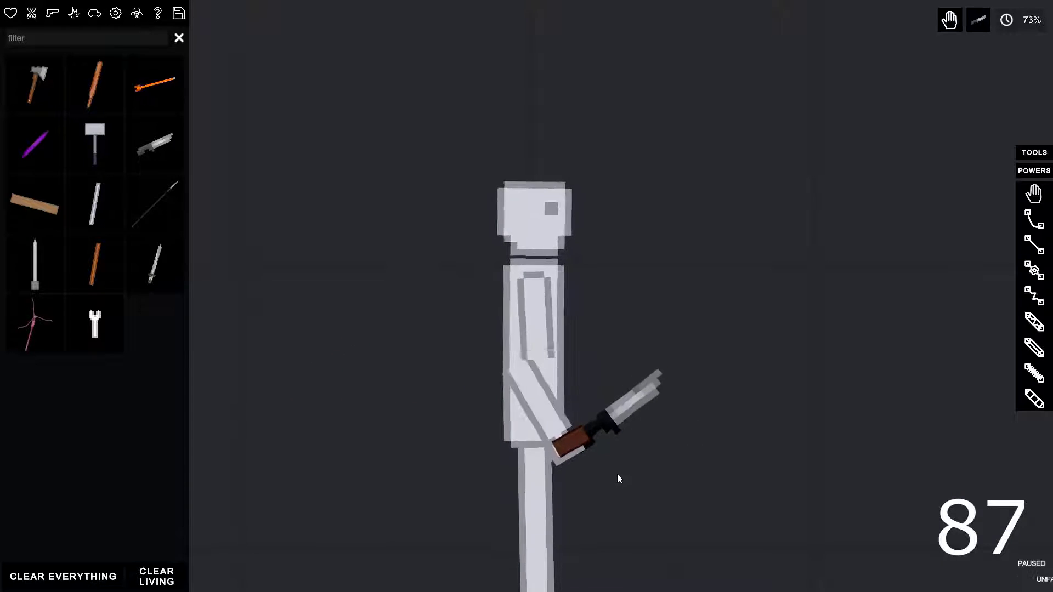
- Pull the knife away, swing a spawned device at the dummy, and enlarge the next dummy
mouse_move(643, 443)
mouse_down()
mouse_move(735, 319)
mouse_move(424, 233)
mouse_up()
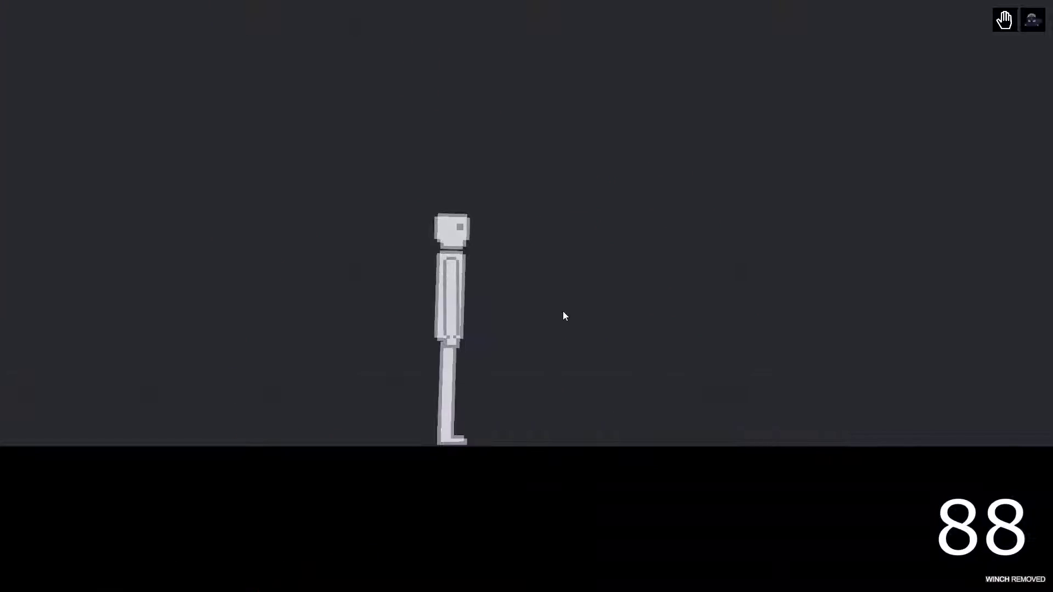
click(577, 233)
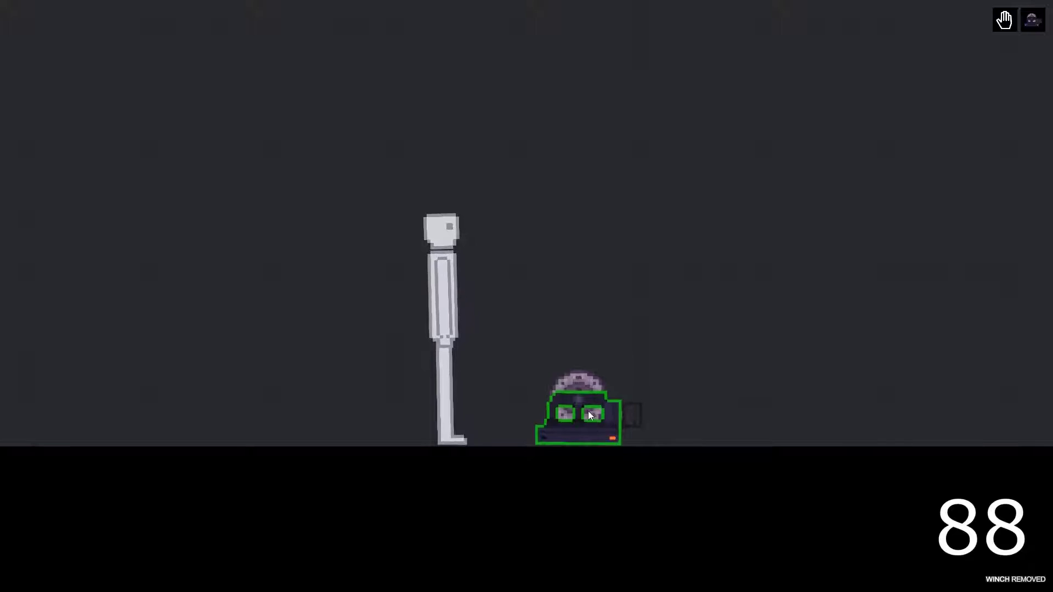
drag(589, 410, 674, 238)
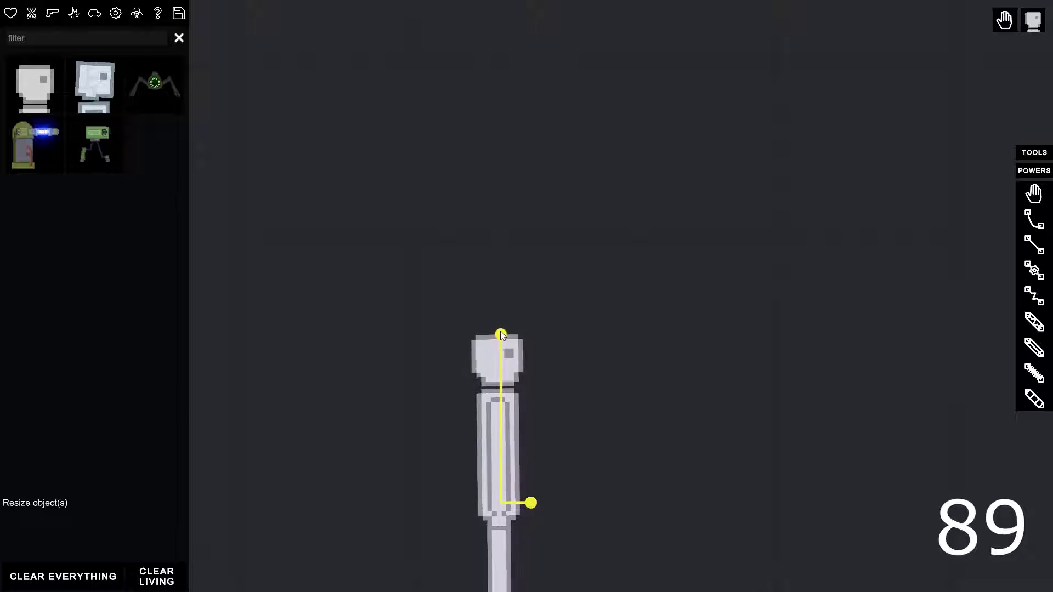
scroll(558, 437, down, 3)
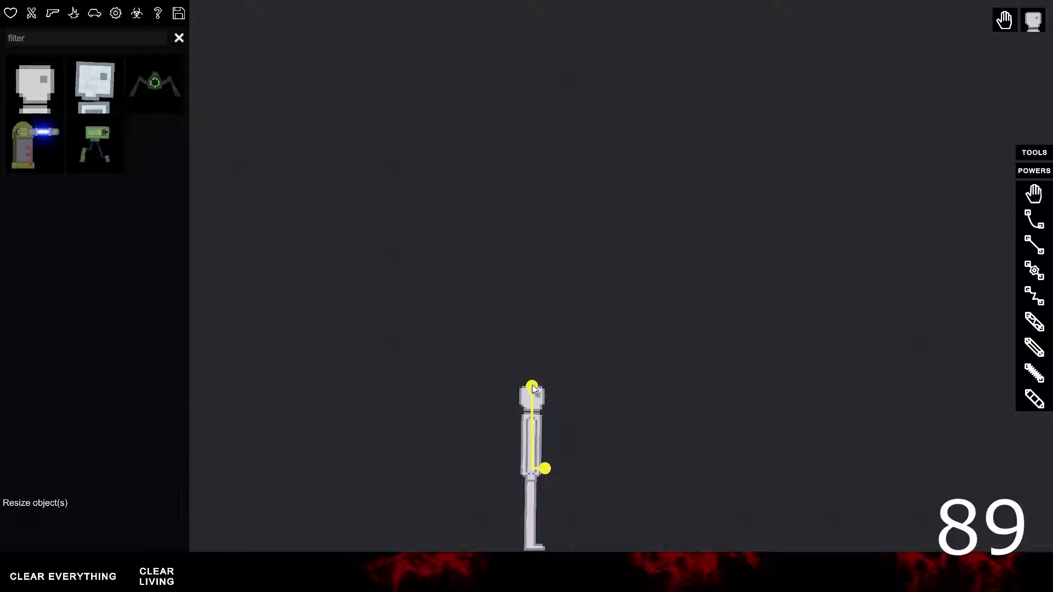
mouse_move(536, 389)
mouse_down()
mouse_move(681, 5)
mouse_move(445, 533)
mouse_up()
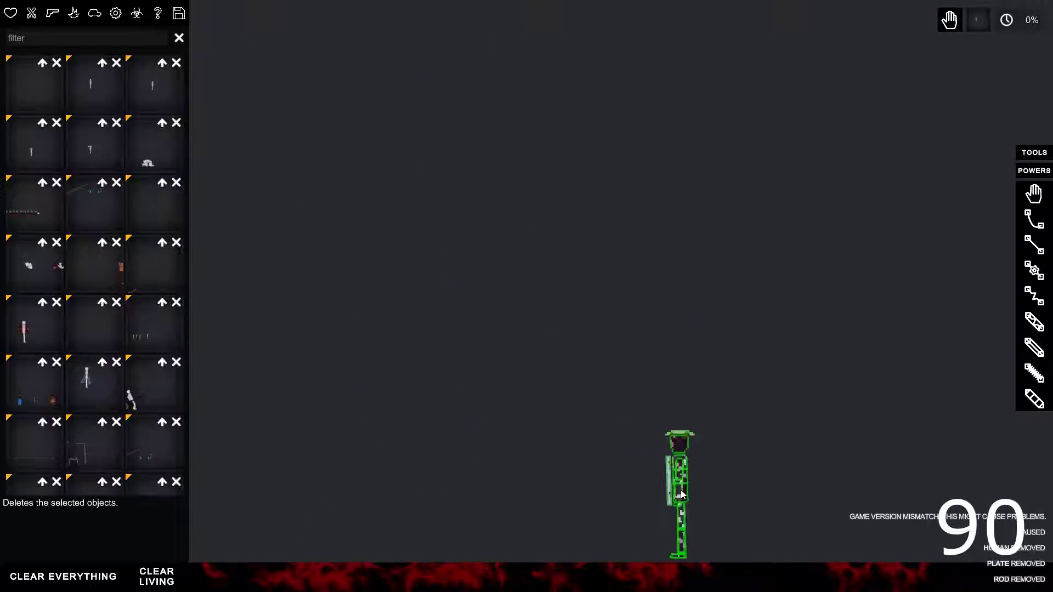
- Spawn a rifle from Firearms and shoot the armoured dark figure
key(space)
scroll(718, 484, up, 2)
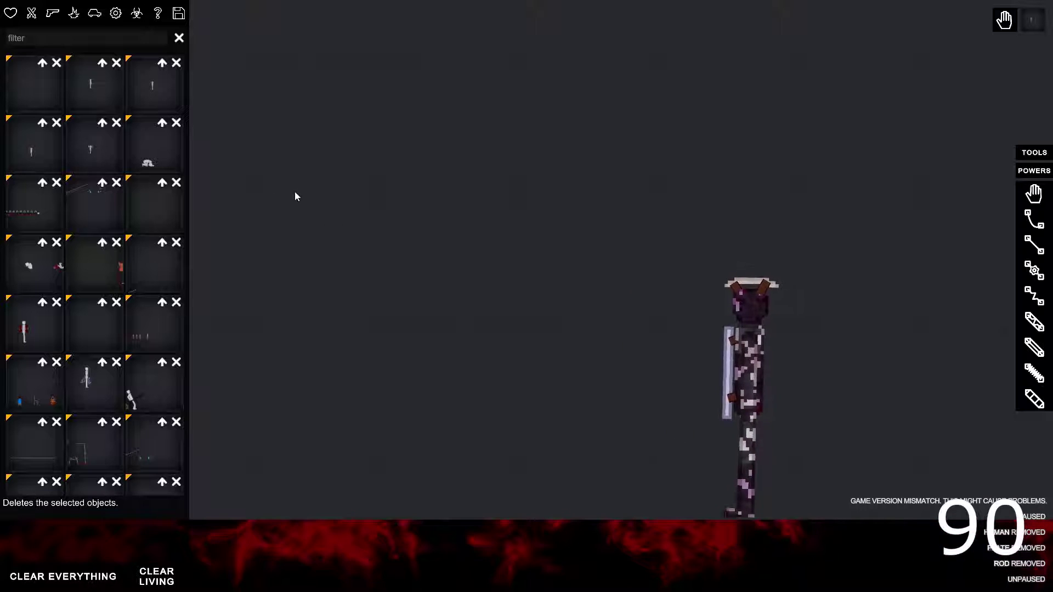
click(49, 14)
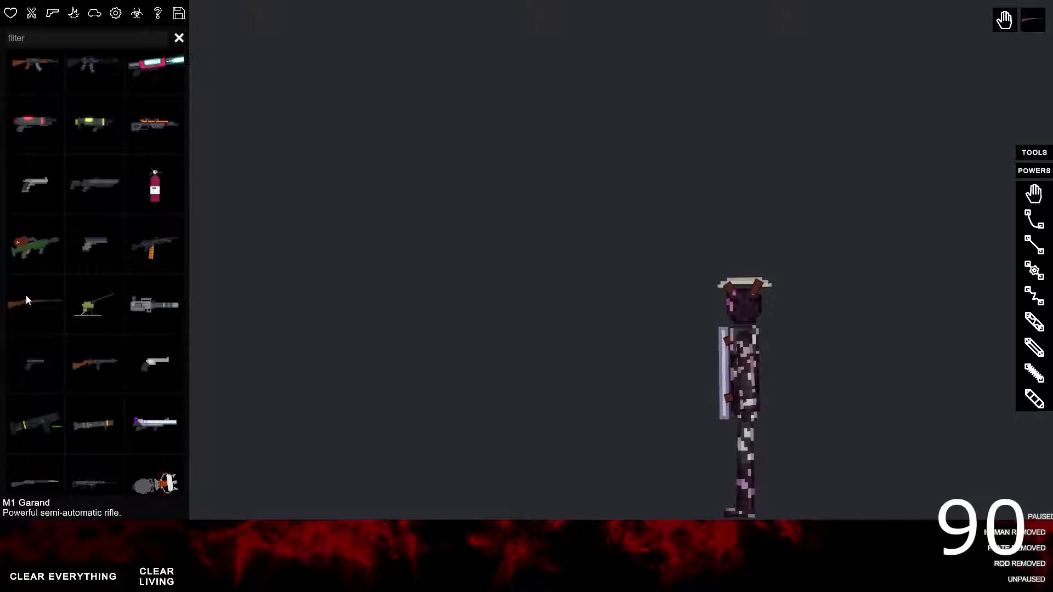
scroll(213, 463, down, 1)
mouse_move(326, 501)
mouse_down()
mouse_move(213, 463)
mouse_move(171, 402)
mouse_up()
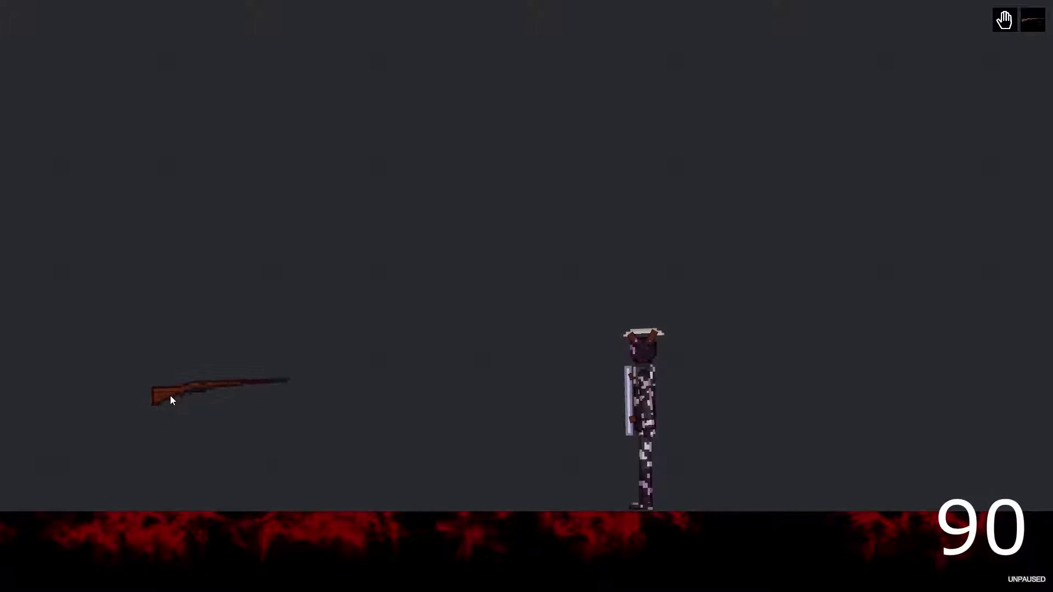
key(f)
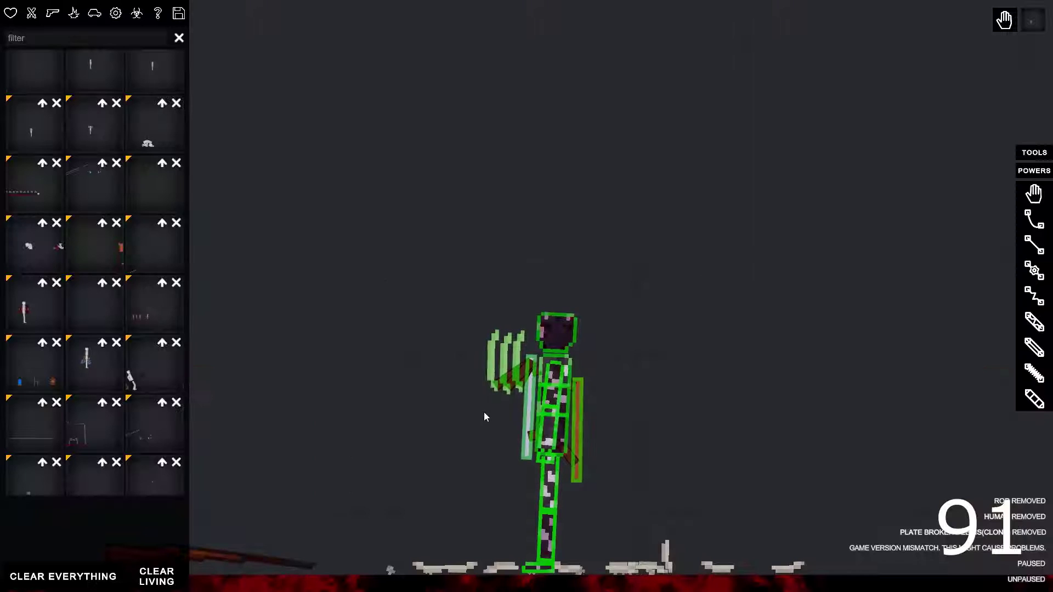
- Re-aim the rifle and fire again, then move the machine gun and dummy rightward
key(Tab)
scroll(343, 527, down, 2)
scroll(364, 518, up, 3)
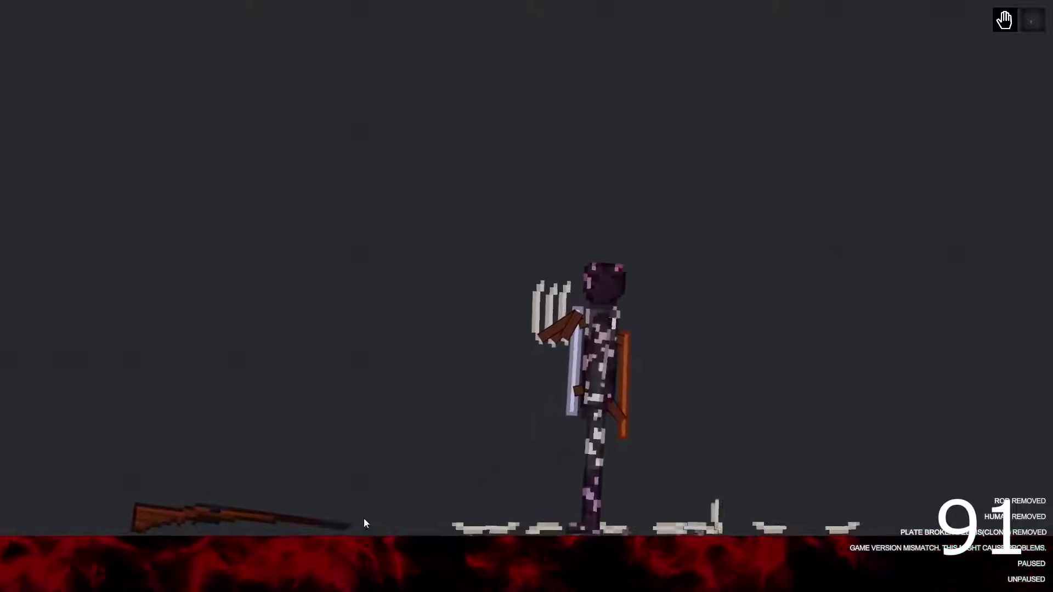
scroll(223, 521, down, 2)
drag(188, 519, 206, 477)
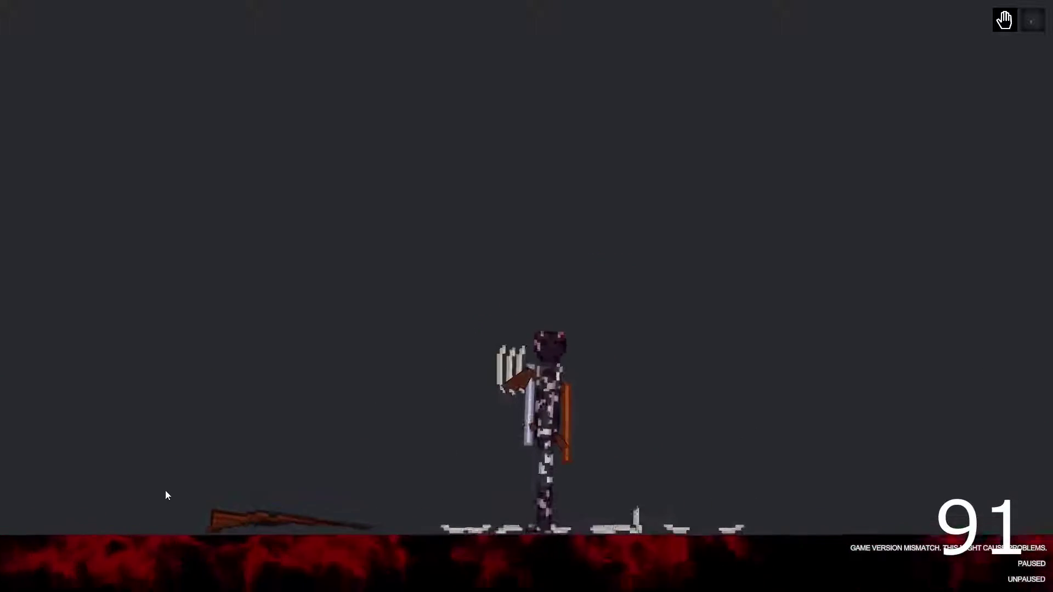
scroll(239, 535, up, 1)
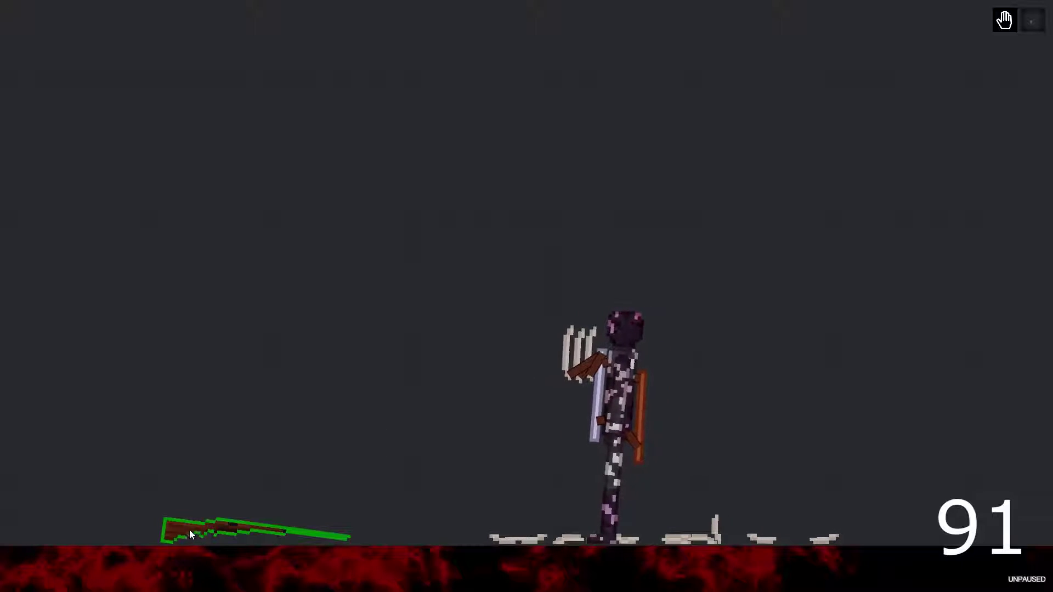
mouse_move(190, 529)
mouse_down()
mouse_move(151, 454)
mouse_move(142, 381)
mouse_up()
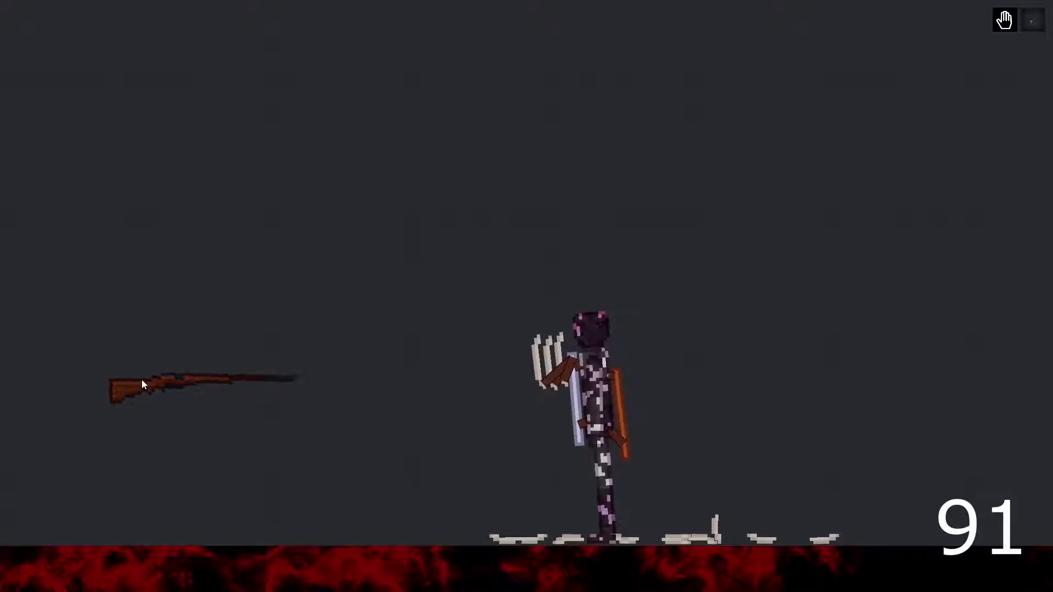
key(f)
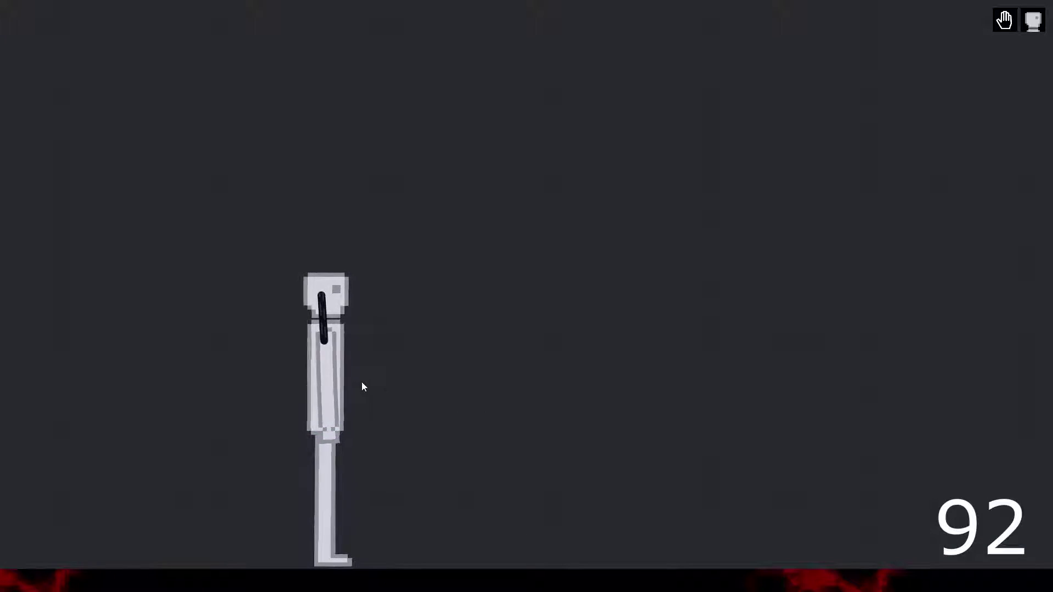
drag(362, 382, 475, 362)
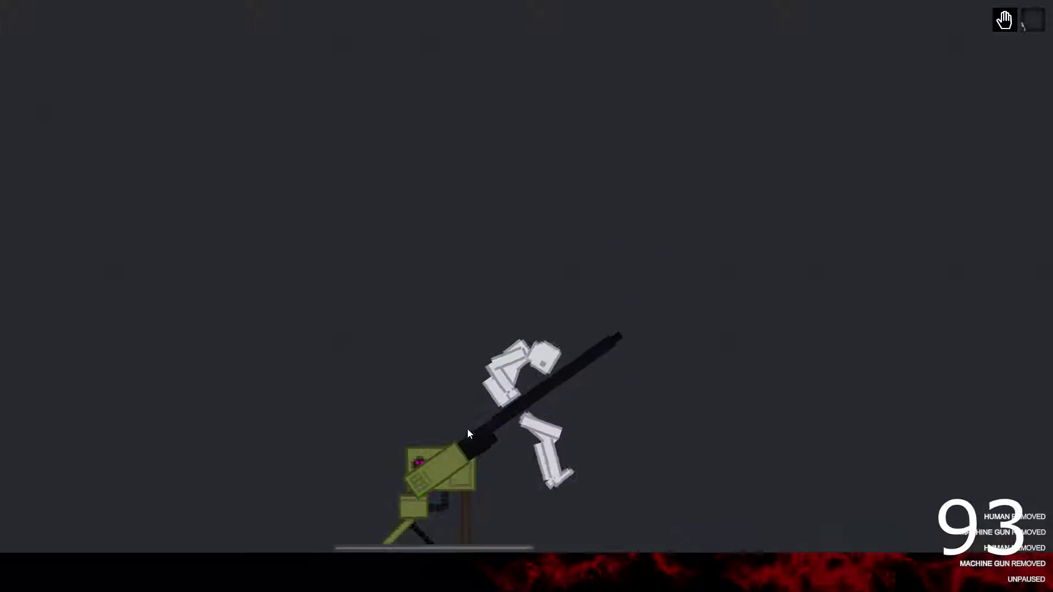
drag(468, 430, 524, 441)
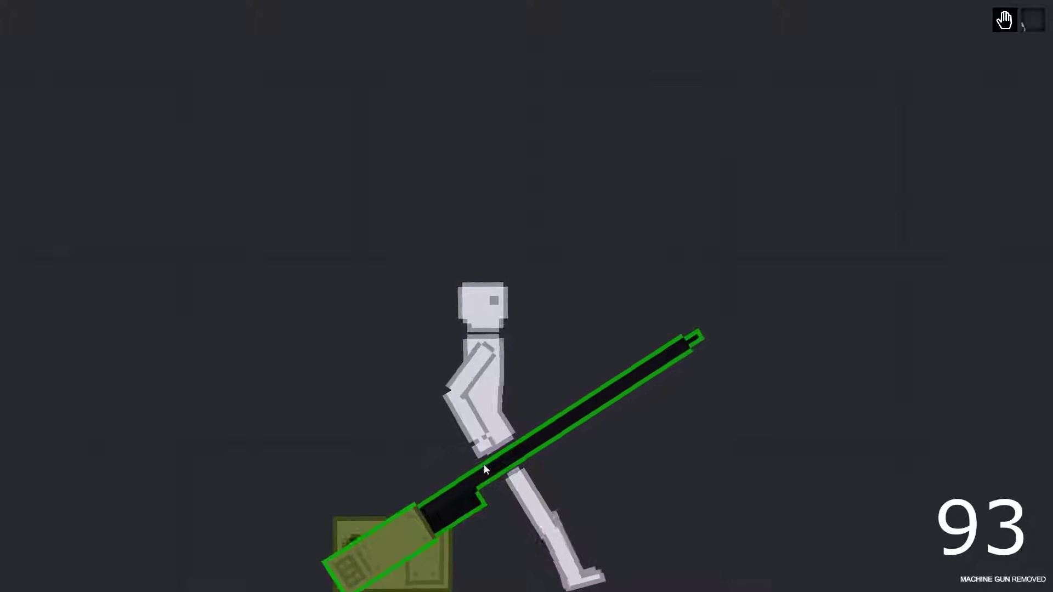
- Fire the mounted machine gun into the dummy, pause, then reposition the gun and severed limbs
key(f)
key(space)
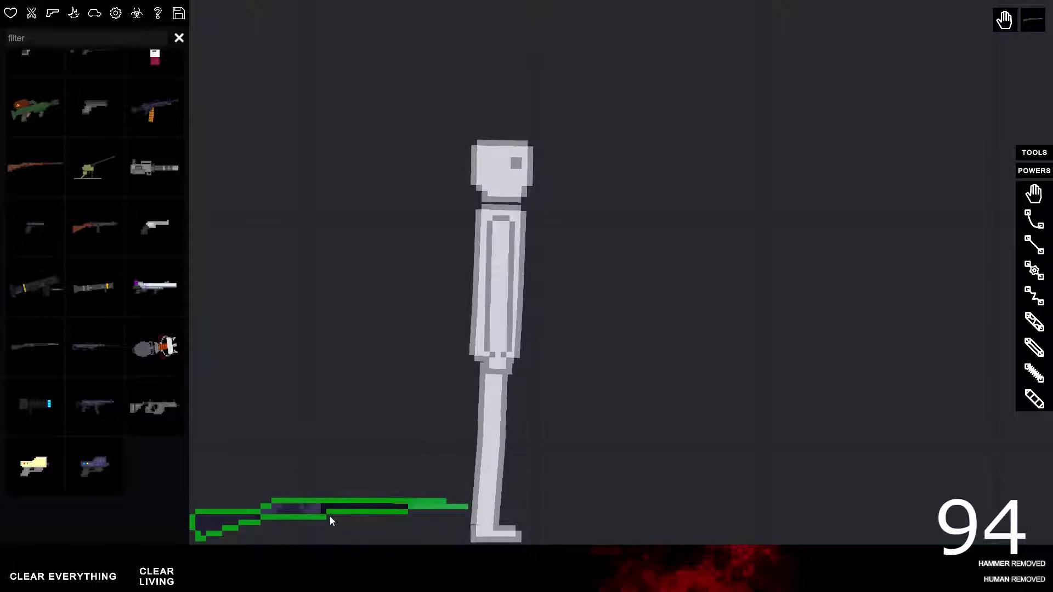
mouse_move(330, 516)
mouse_down()
mouse_move(247, 356)
mouse_move(472, 280)
mouse_up()
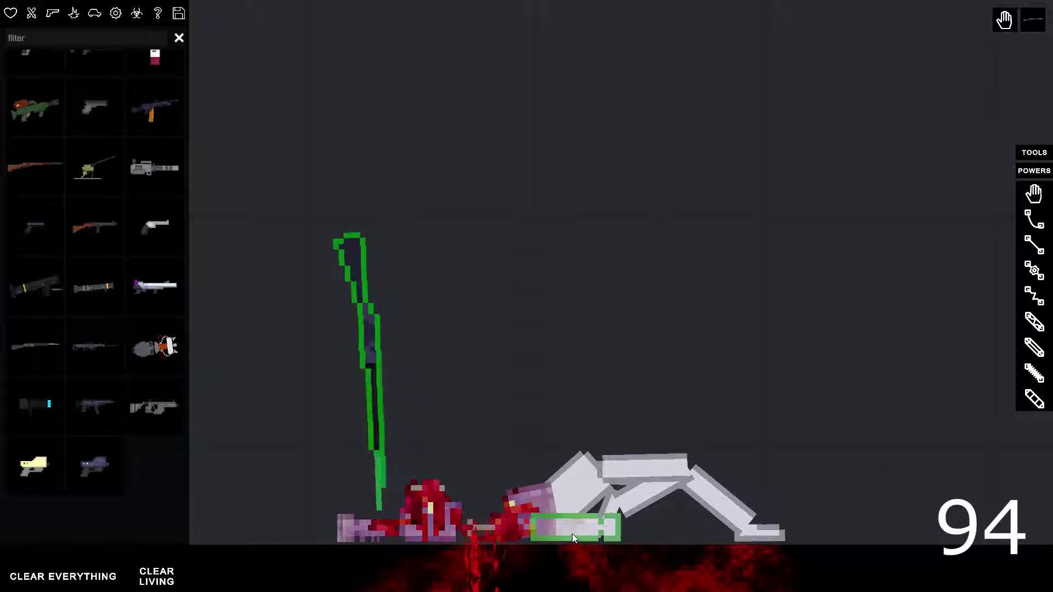
mouse_move(573, 534)
mouse_down()
mouse_move(579, 304)
mouse_move(706, 196)
mouse_up()
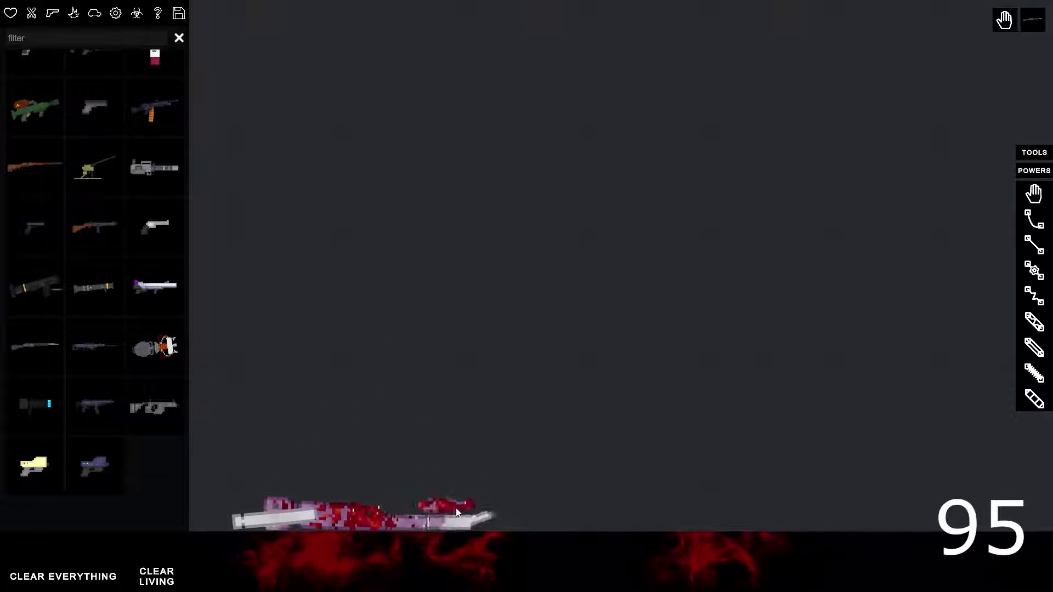
drag(331, 506, 361, 356)
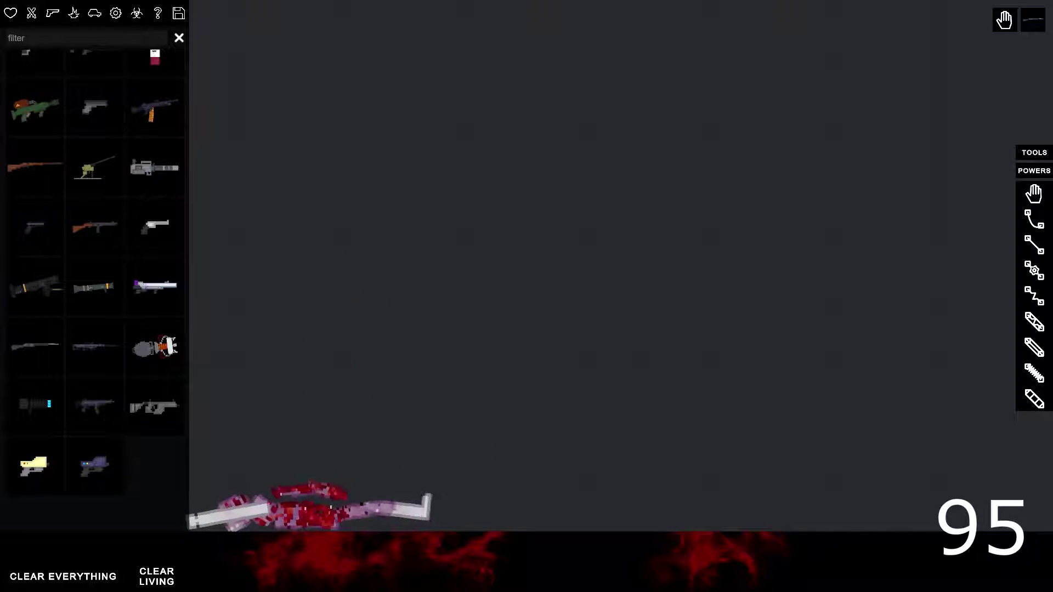
scroll(295, 488, up, 3)
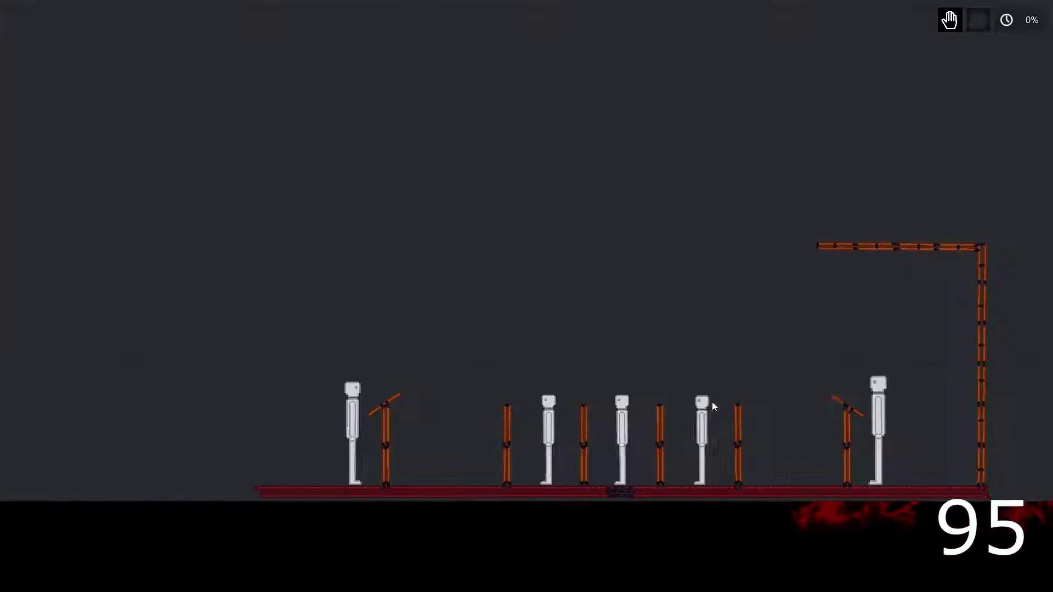
scroll(922, 377, up, 3)
scroll(902, 384, up, 2)
scroll(903, 384, up, 1)
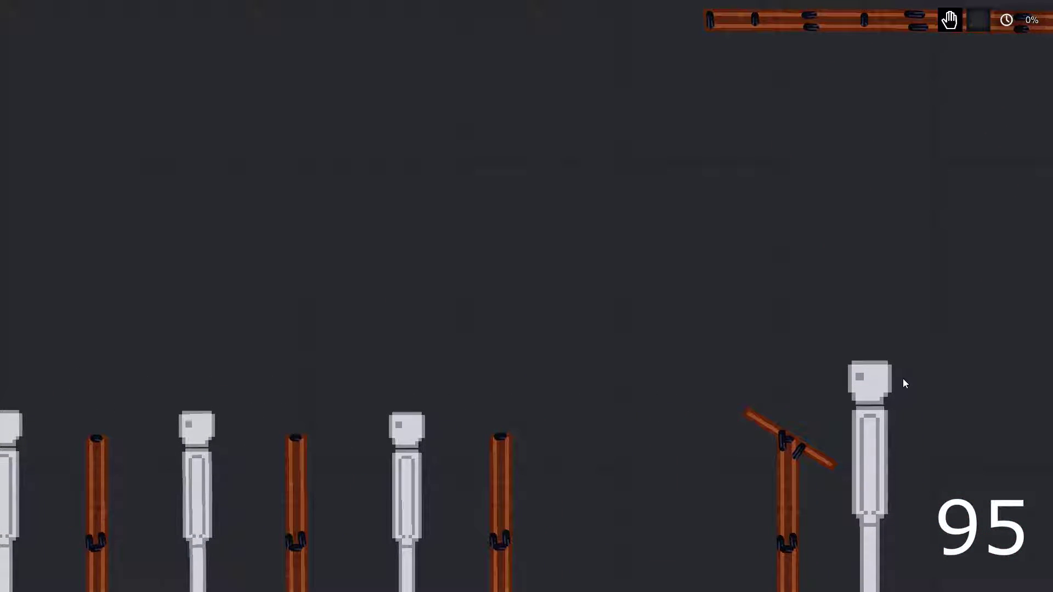
- Pan over the posts scene and fire the pistol into the dummy's head
key(a)
key(s)
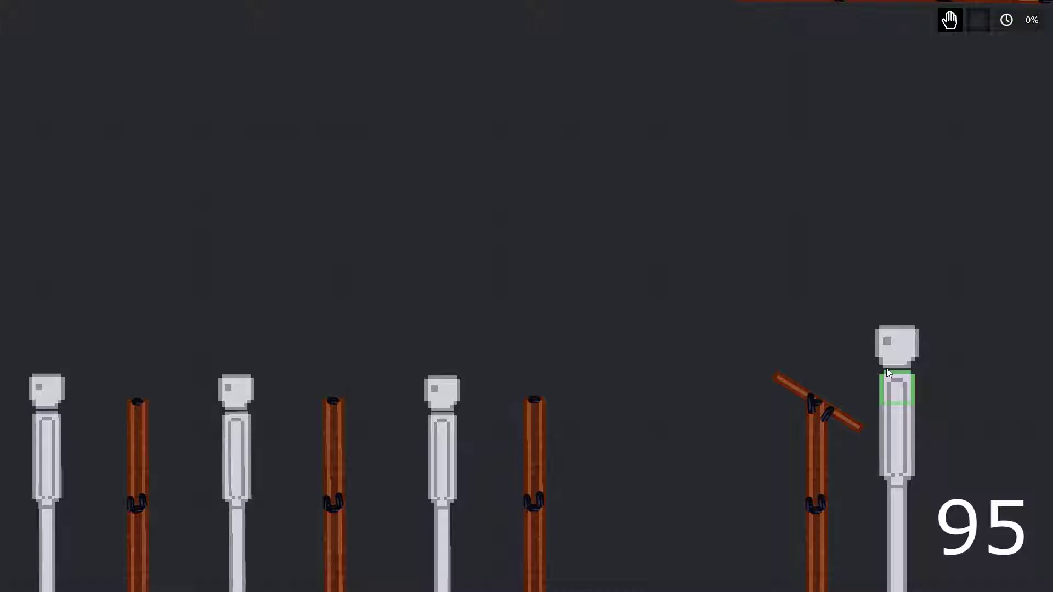
scroll(887, 366, up, 2)
scroll(606, 364, up, 3)
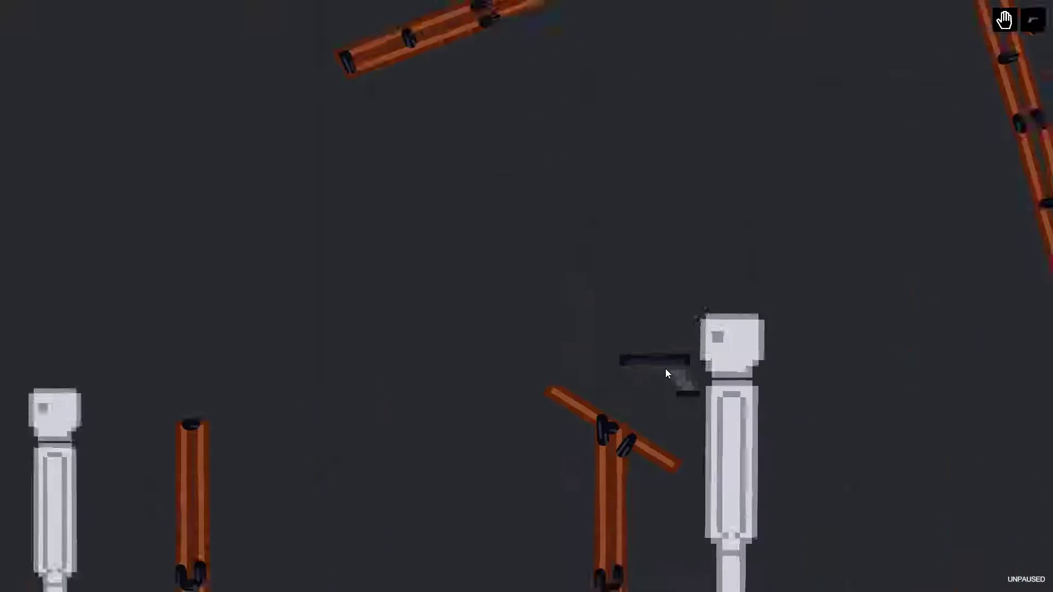
scroll(666, 368, up, 2)
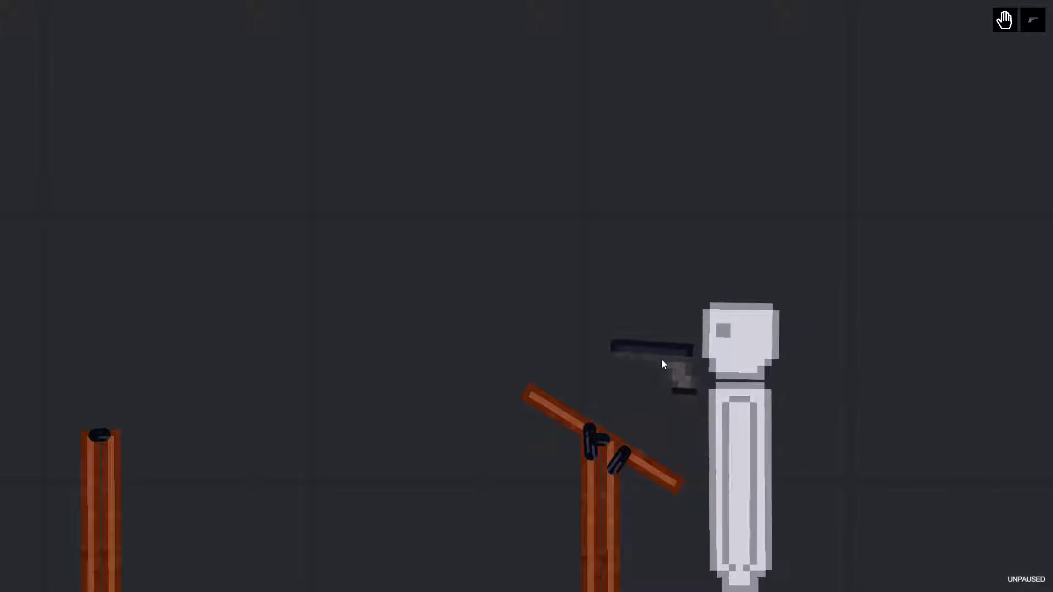
key(f)
key(f)
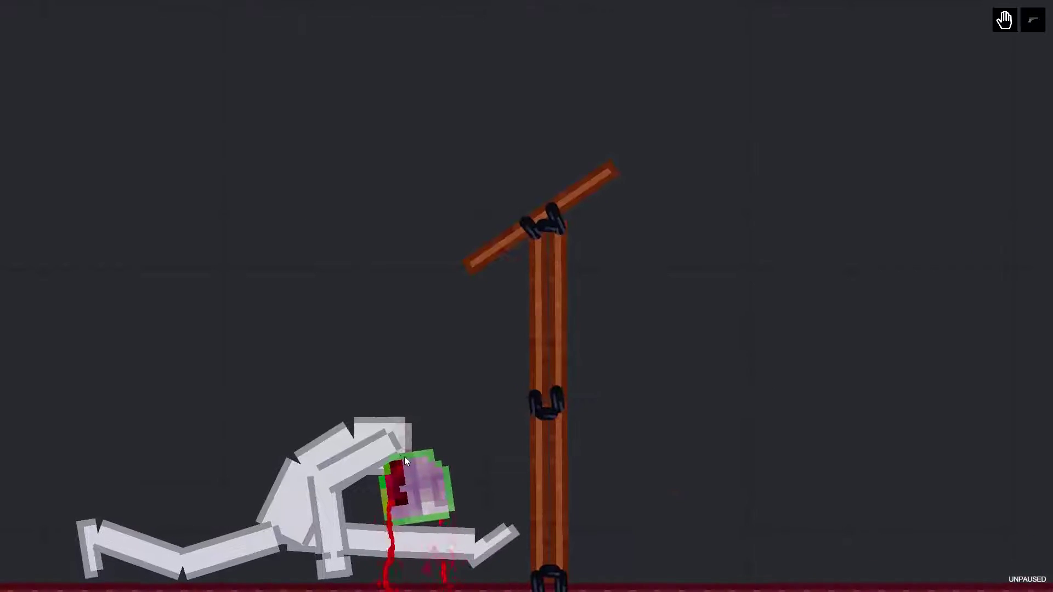
scroll(406, 466, up, 3)
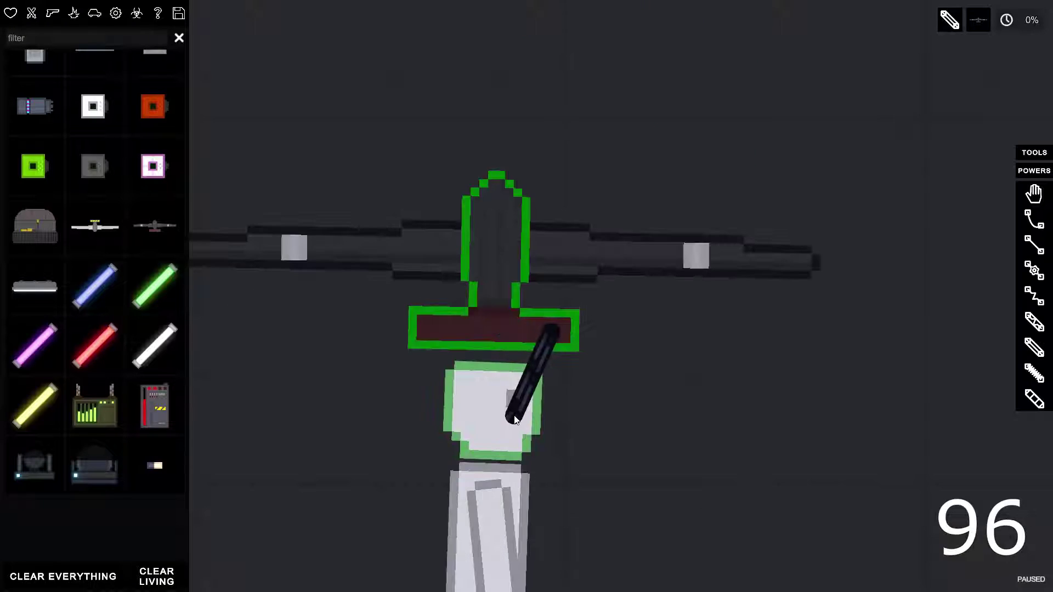
- Link a second rod from the drone to the dummy's head and resume the simulation
drag(476, 336, 486, 416)
click(1035, 193)
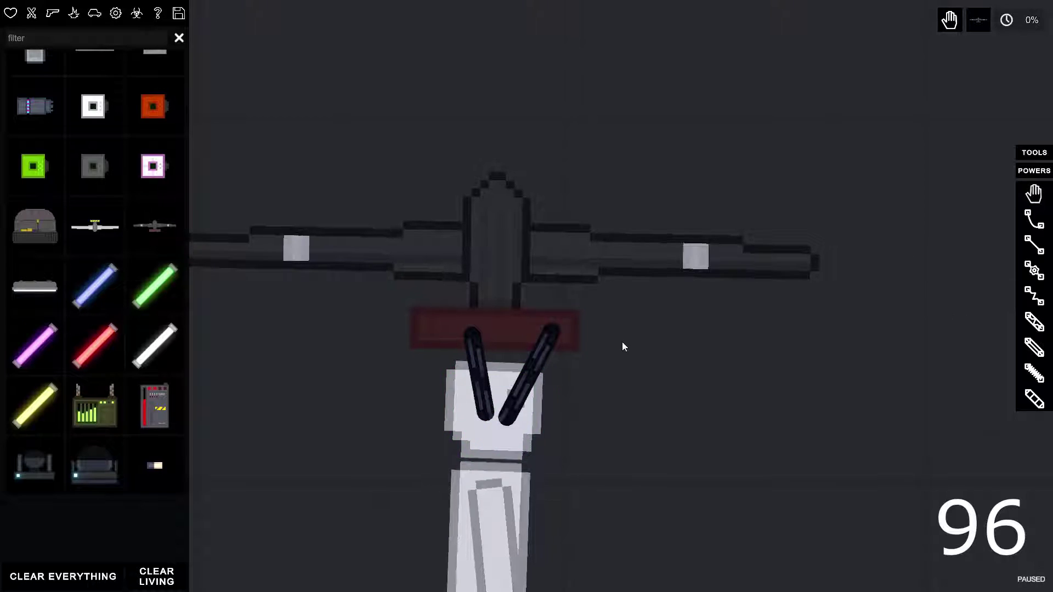
scroll(613, 345, down, 5)
key(space)
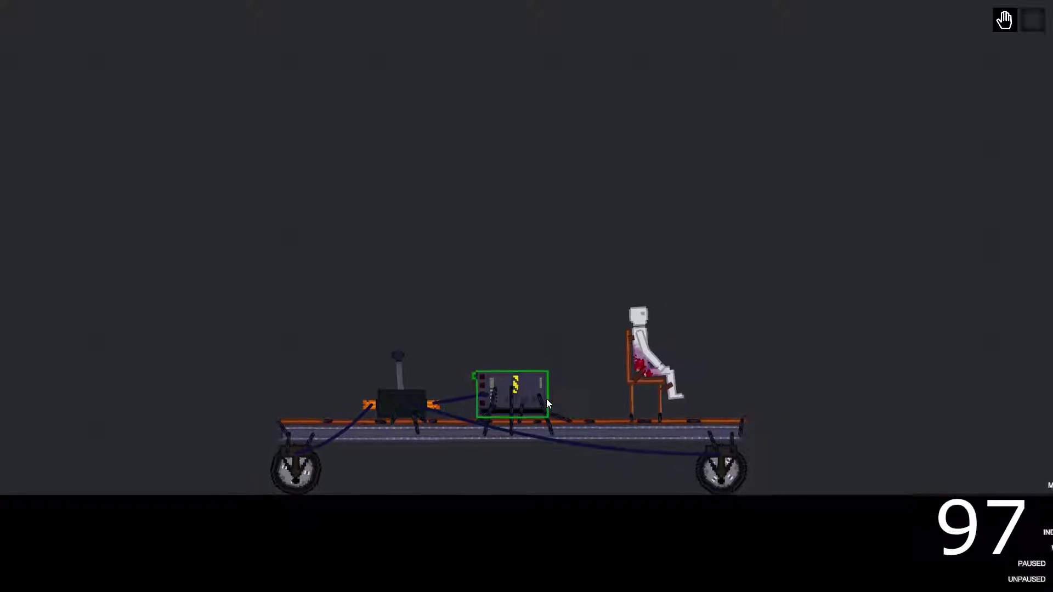
- Switch on the cart's generator, tip its lever stick right, resume, and select the whole cart
key(f)
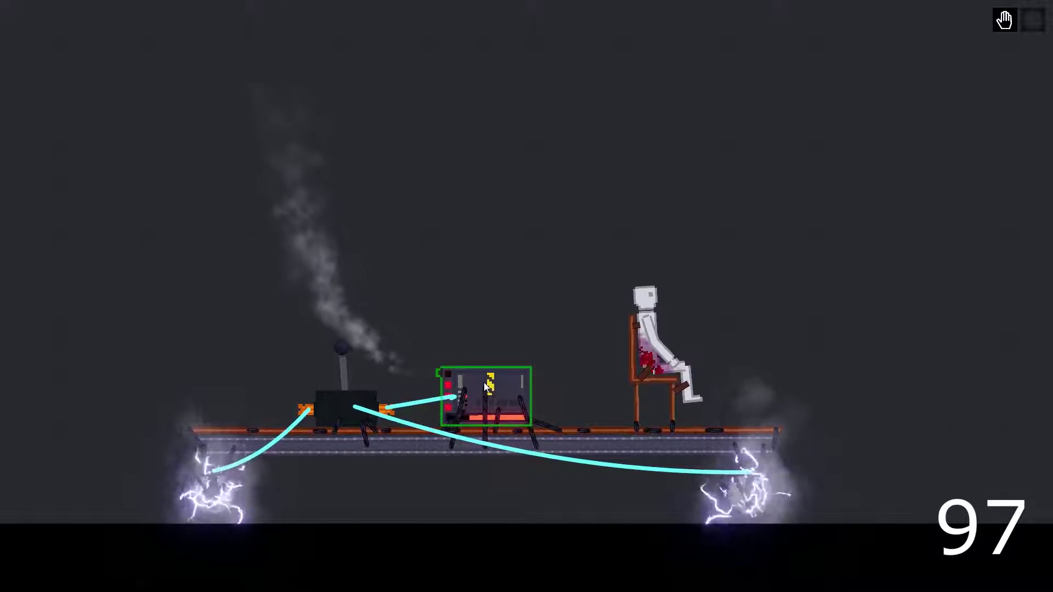
scroll(384, 283, down, 3)
click(384, 283)
drag(388, 266, 429, 291)
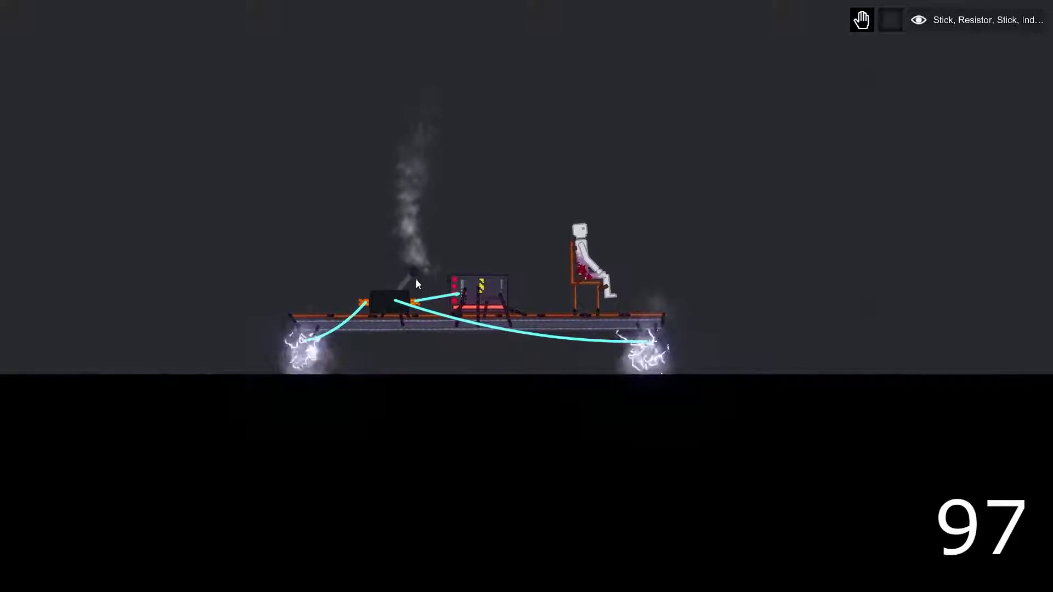
scroll(373, 276, up, 2)
key(space)
key(space)
key(space)
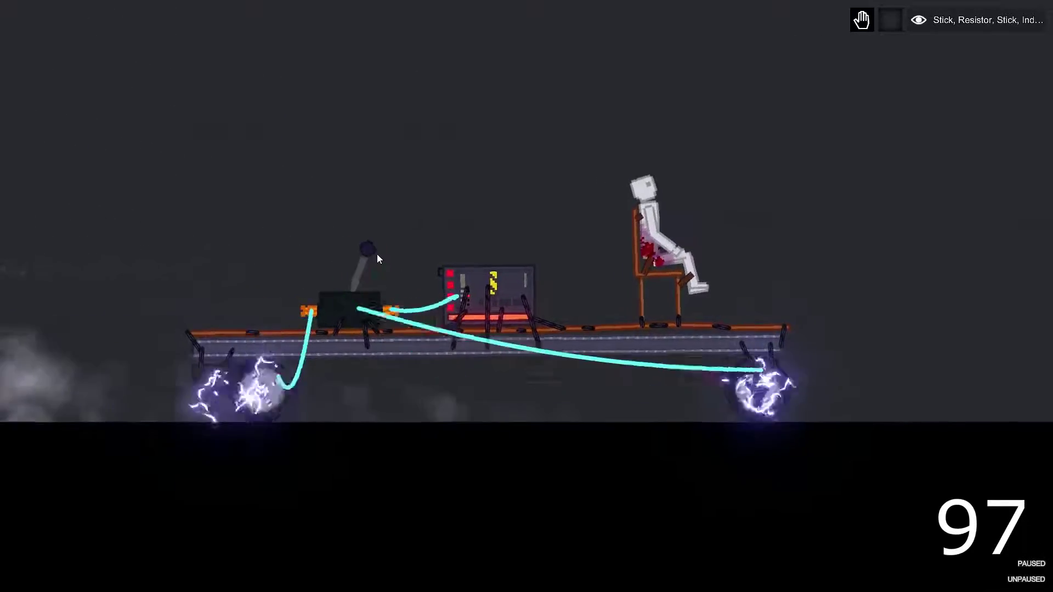
scroll(377, 254, down, 2)
drag(378, 255, 610, 376)
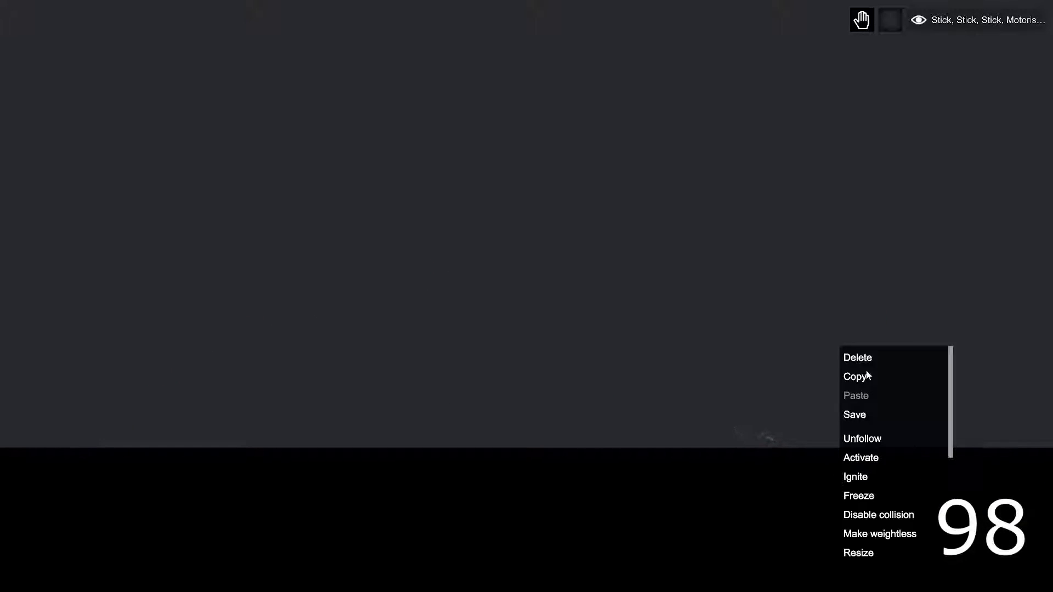
- Remove the old cart and fire the barrel-mounted pistol and two rifles at the dummy
click(856, 354)
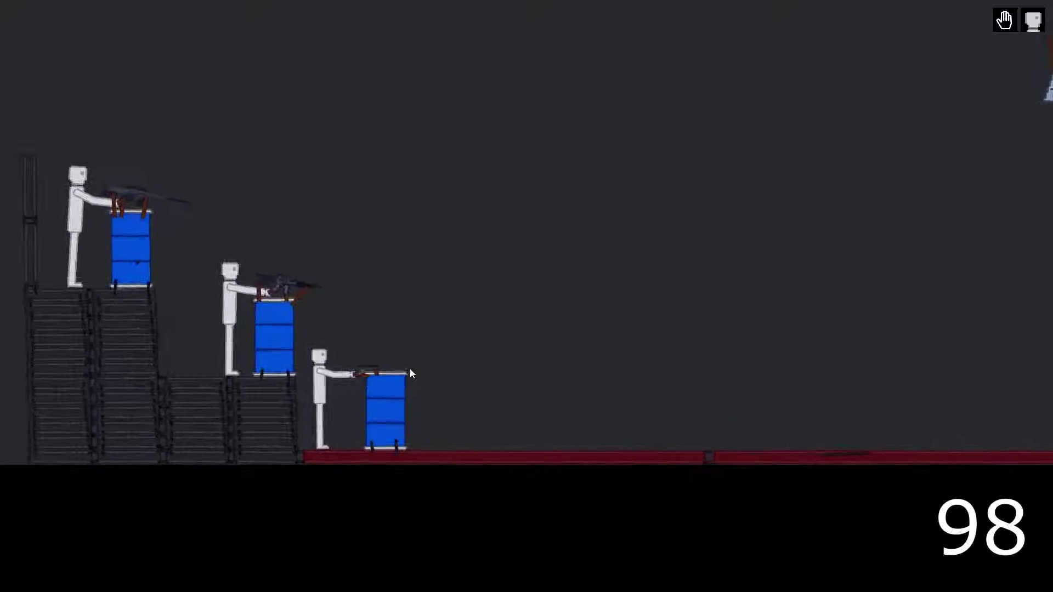
scroll(410, 369, down, 1)
key(f)
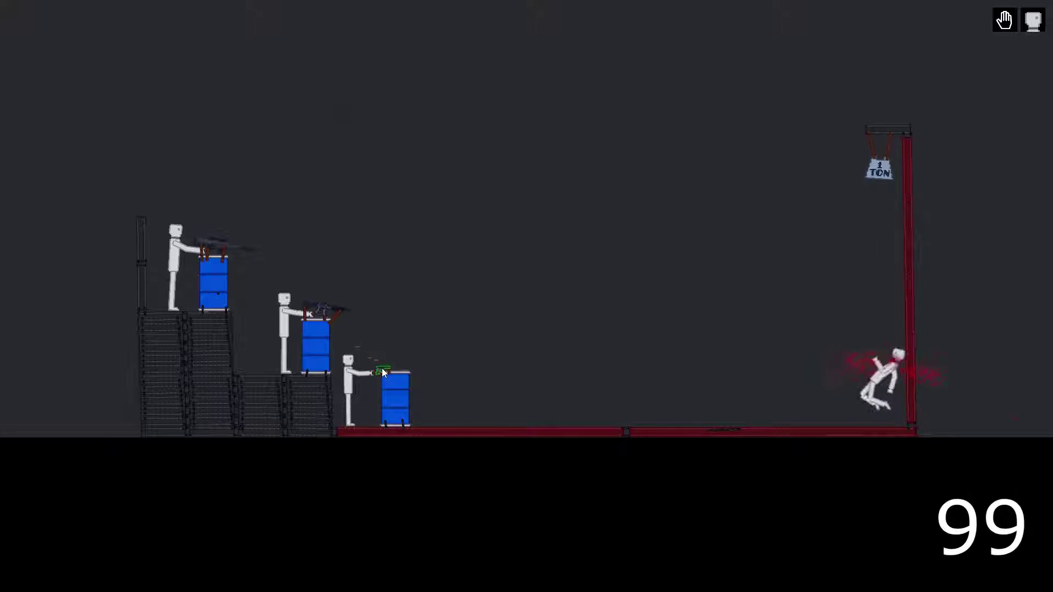
key(f)
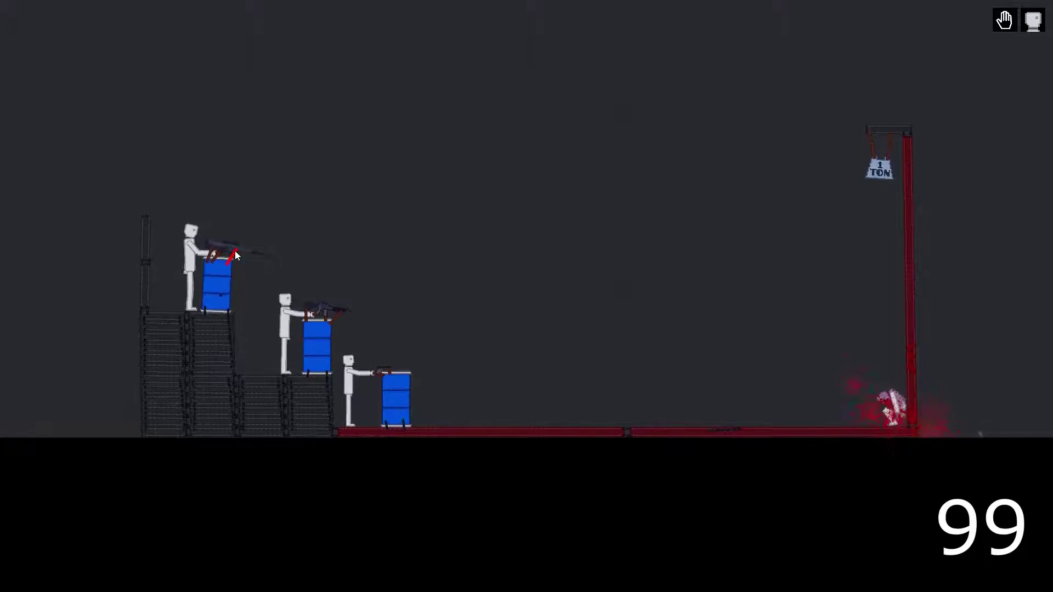
key(f)
click(235, 255)
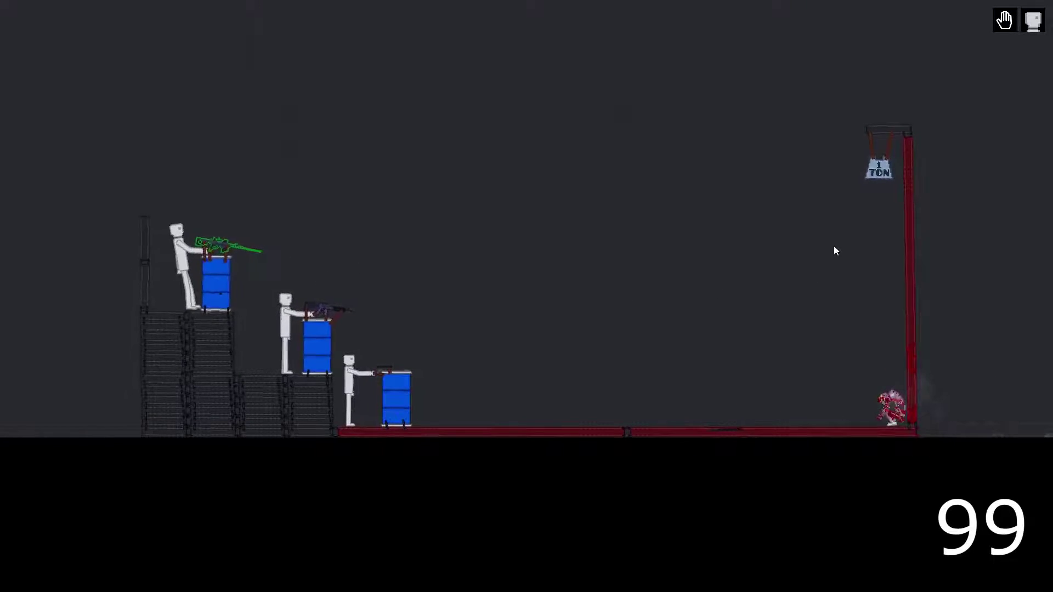
scroll(833, 245, up, 3)
scroll(975, 274, down, 2)
scroll(833, 157, up, 2)
scroll(900, 78, up, 2)
- Delete the I-beam holding the 1-ton weight so it drops beside the dummy
click(771, 36)
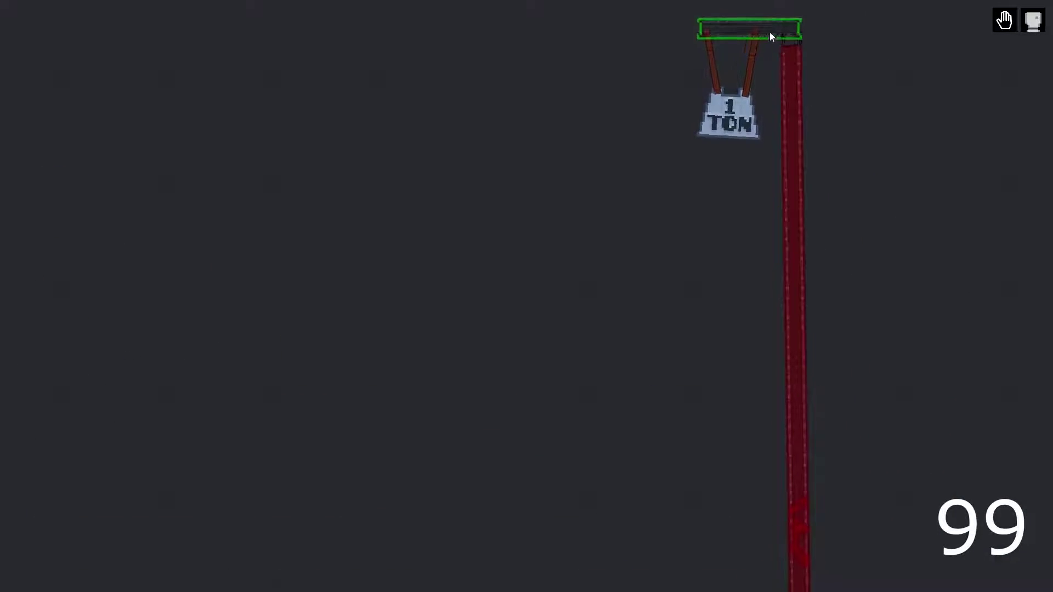
scroll(769, 36, down, 4)
right_click(768, 34)
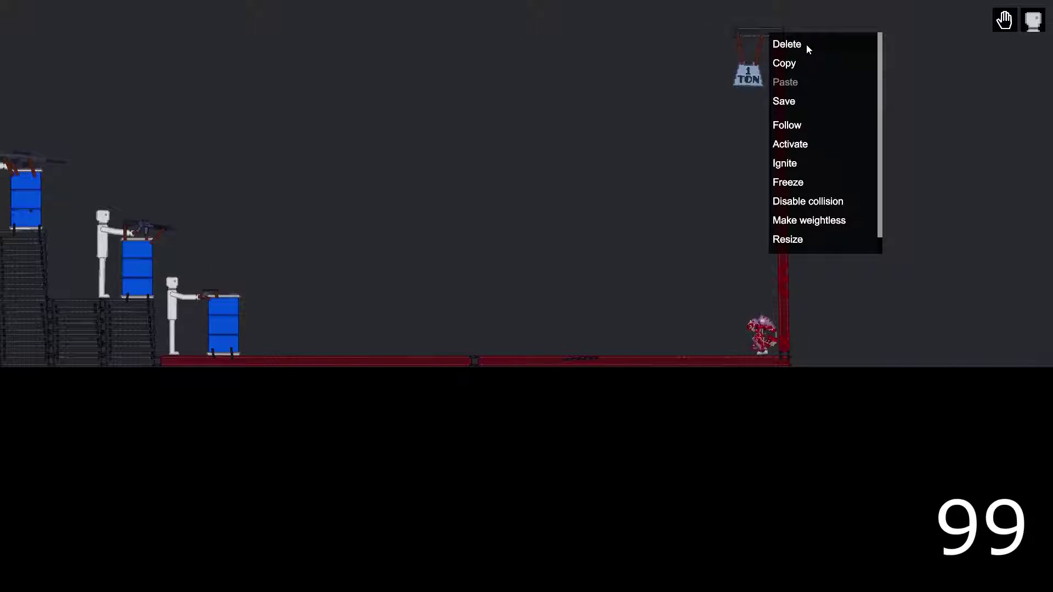
click(806, 45)
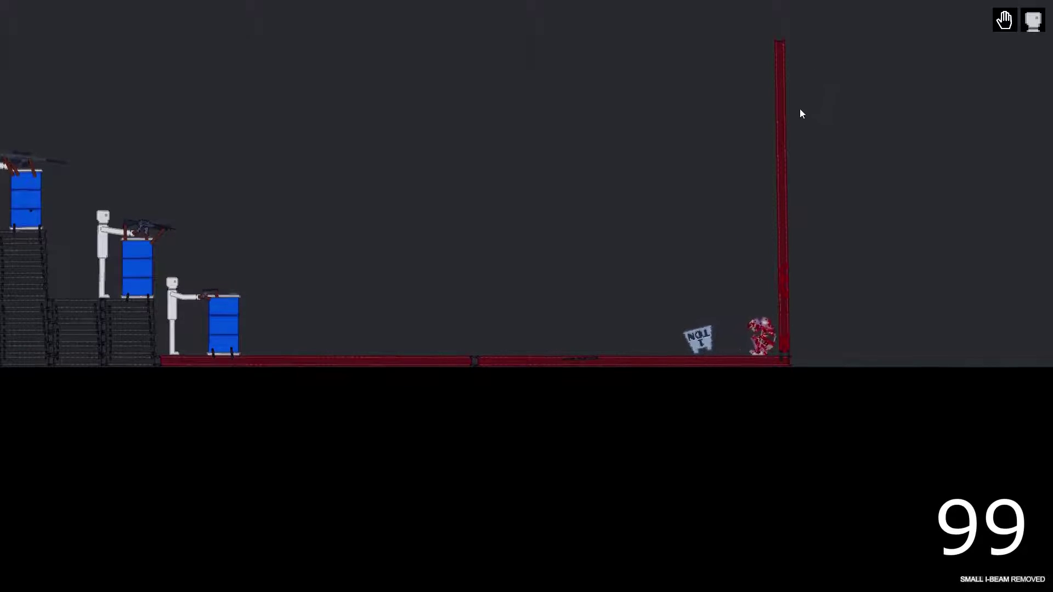
scroll(577, 300, down, 2)
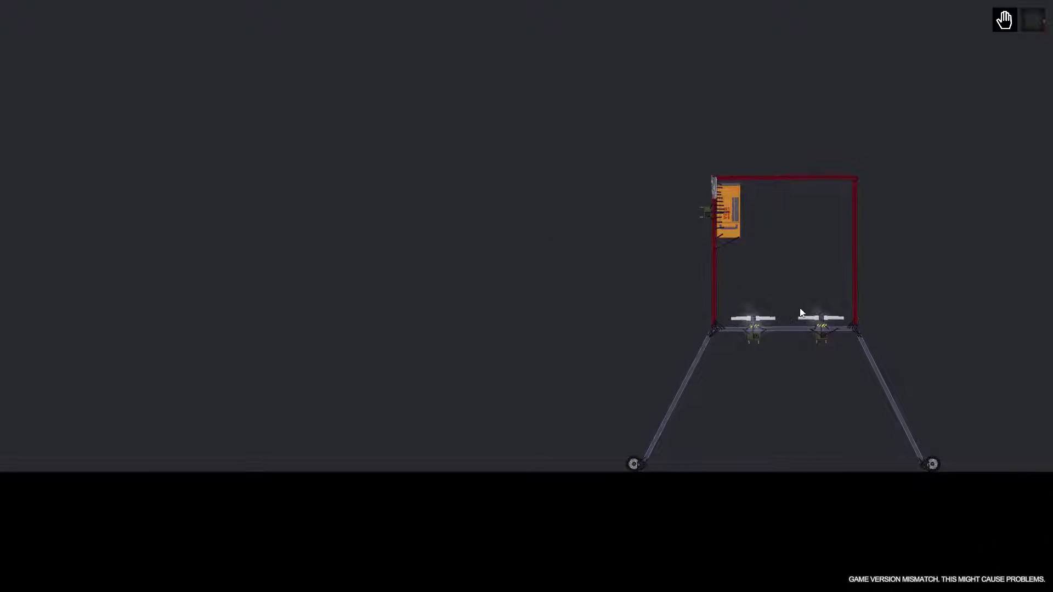
scroll(790, 307, up, 3)
scroll(784, 301, down, 2)
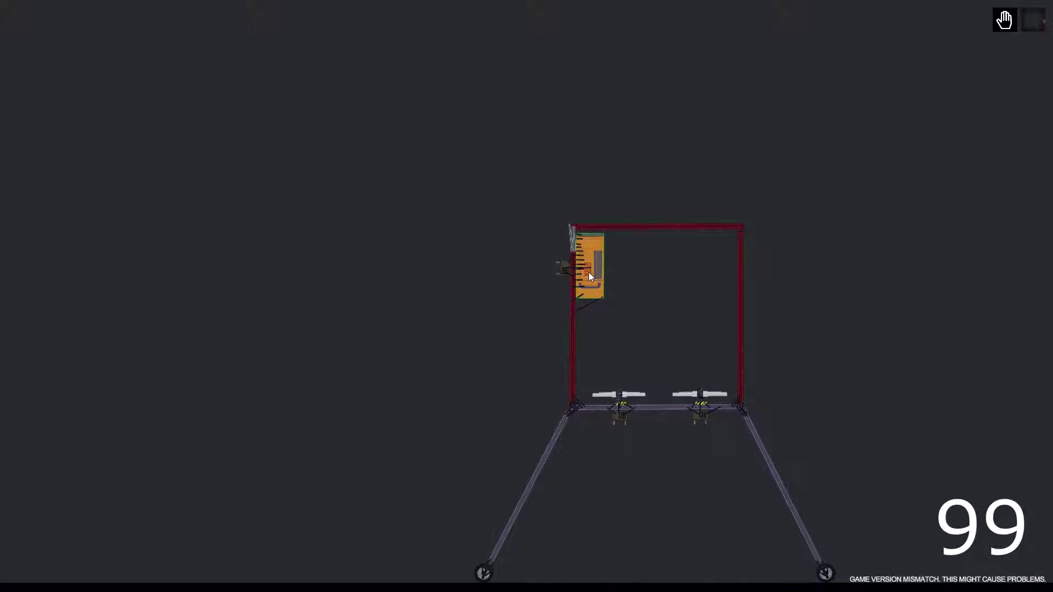
- Spawn several dummies from the people catalogue inside the red blender frame
key(F1)
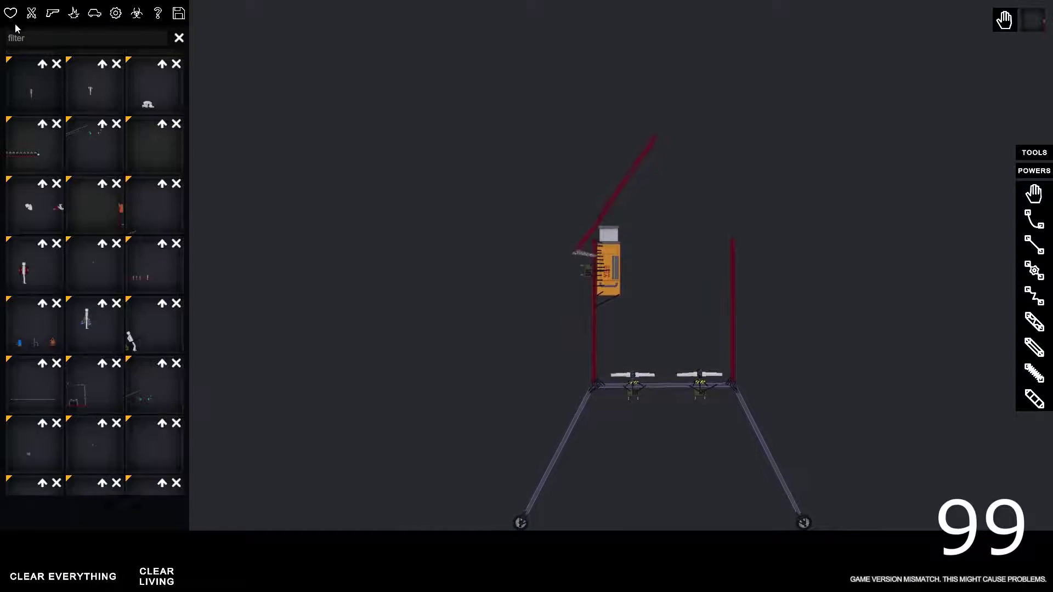
click(10, 13)
click(33, 89)
key(F1)
click(659, 205)
click(696, 236)
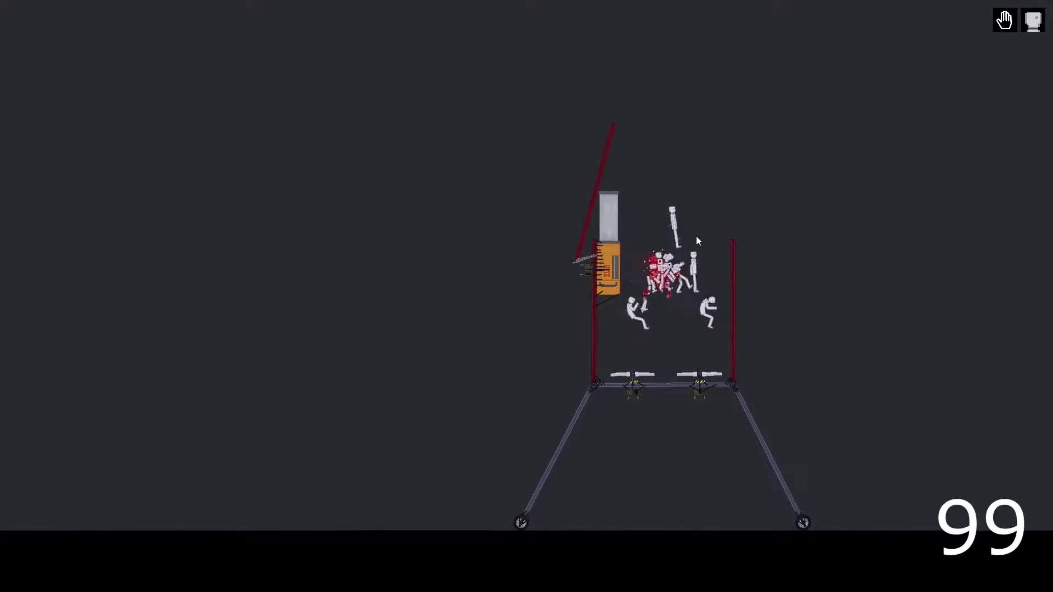
- Add green Gorse creatures to the frame, trigger the blender, and lift a ragdoll
key(F1)
click(154, 96)
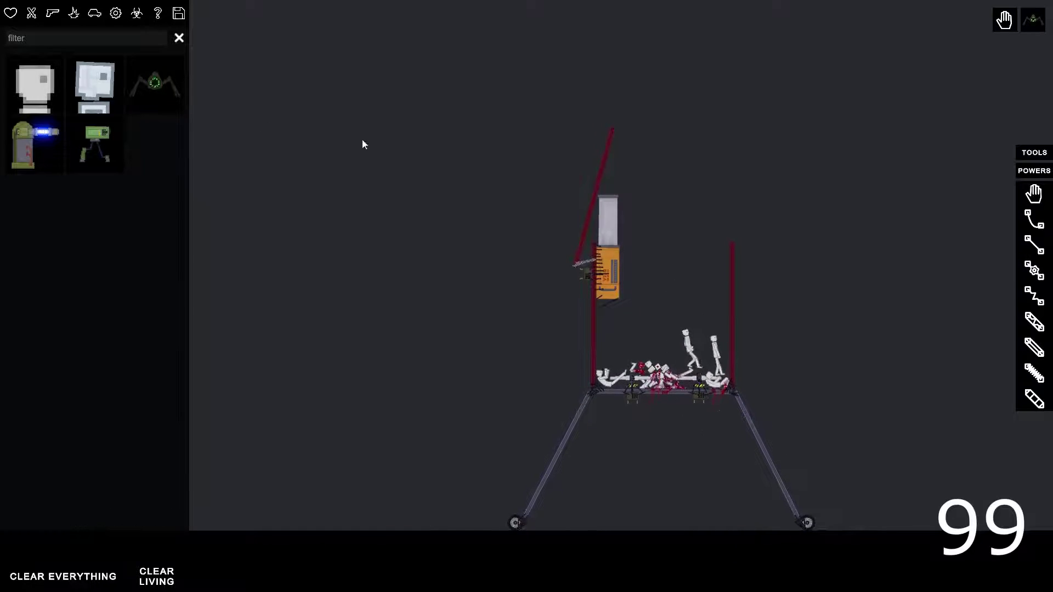
click(685, 255)
scroll(685, 255, up, 2)
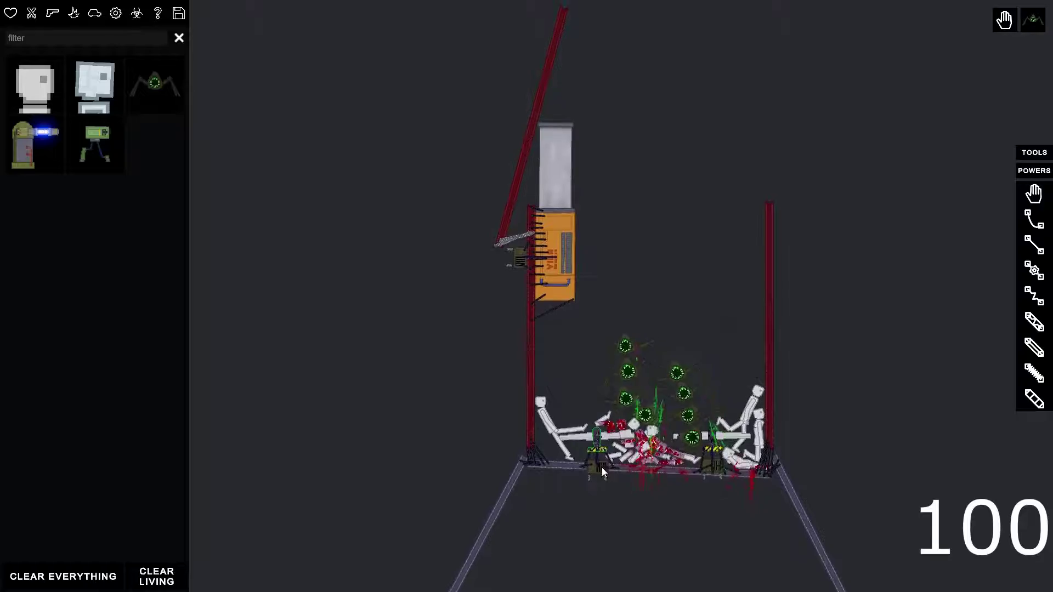
key(f)
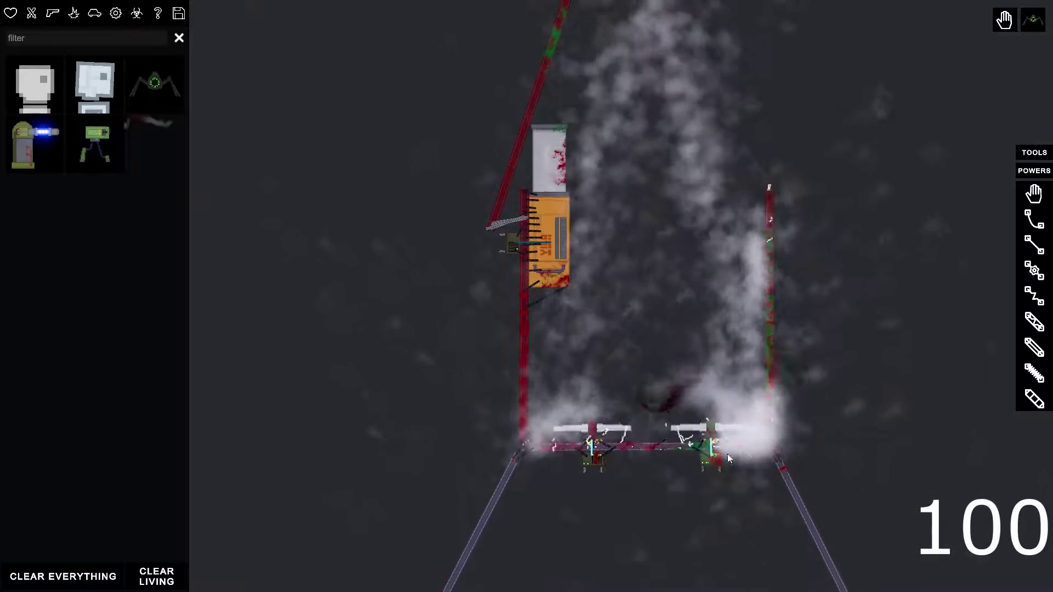
scroll(573, 392, down, 3)
scroll(609, 431, up, 5)
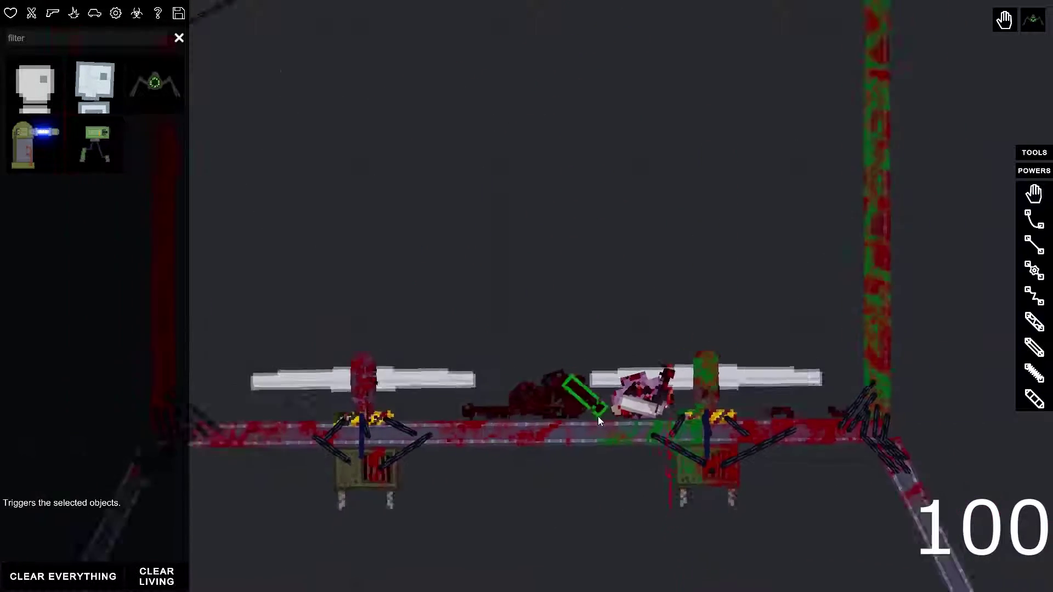
scroll(598, 417, down, 3)
drag(569, 398, 568, 274)
scroll(626, 448, down, 3)
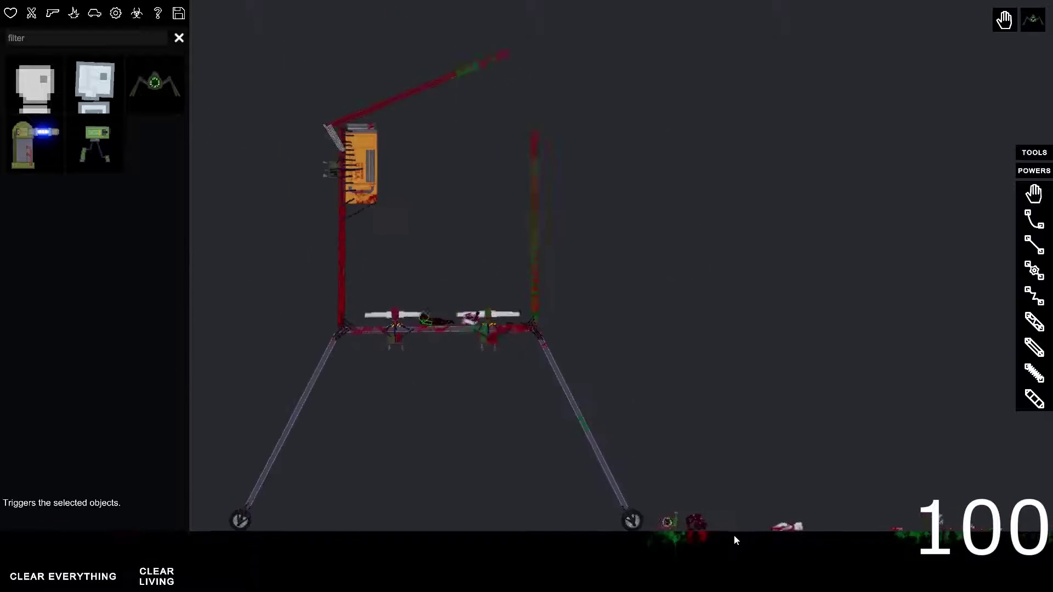
scroll(732, 537, up, 3)
scroll(717, 535, down, 3)
scroll(720, 539, up, 2)
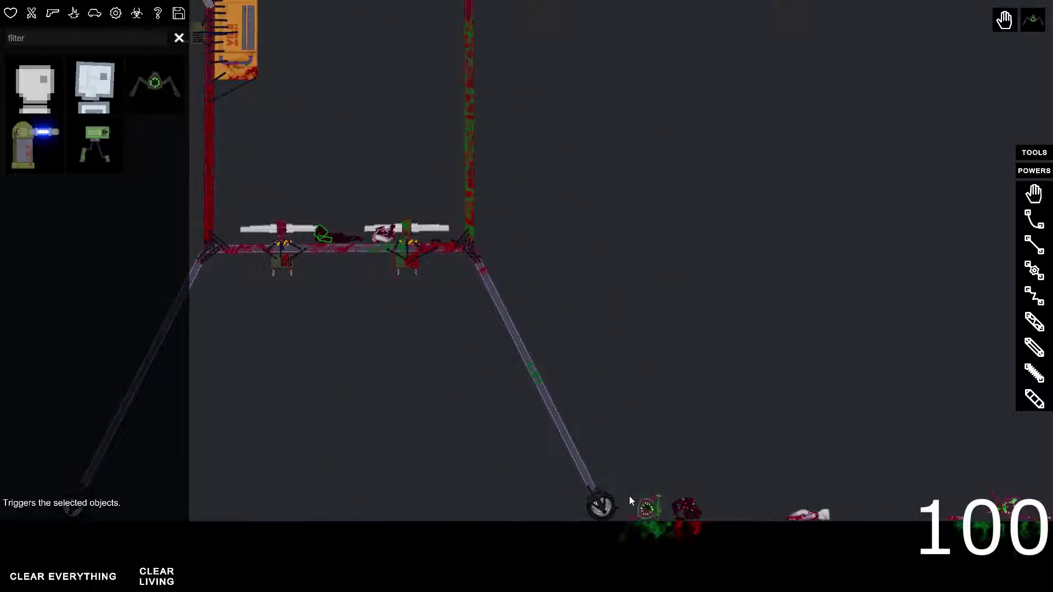
scroll(858, 492, down, 2)
scroll(537, 182, up, 2)
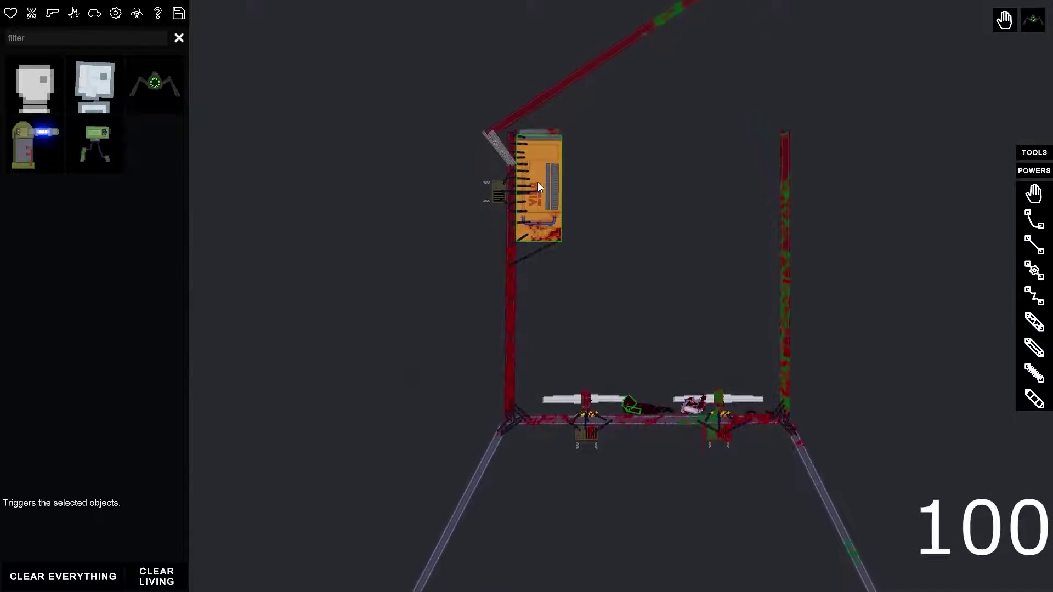
scroll(557, 185, up, 2)
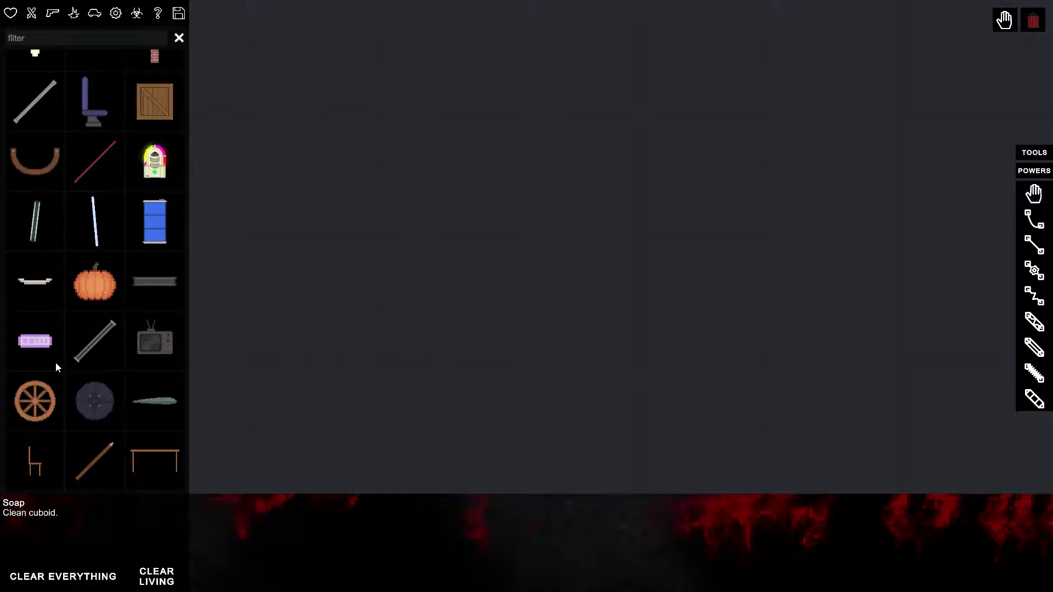
- Spawn a Soap bar onto the empty floor and put the catalogue away
click(56, 367)
click(469, 408)
key(q)
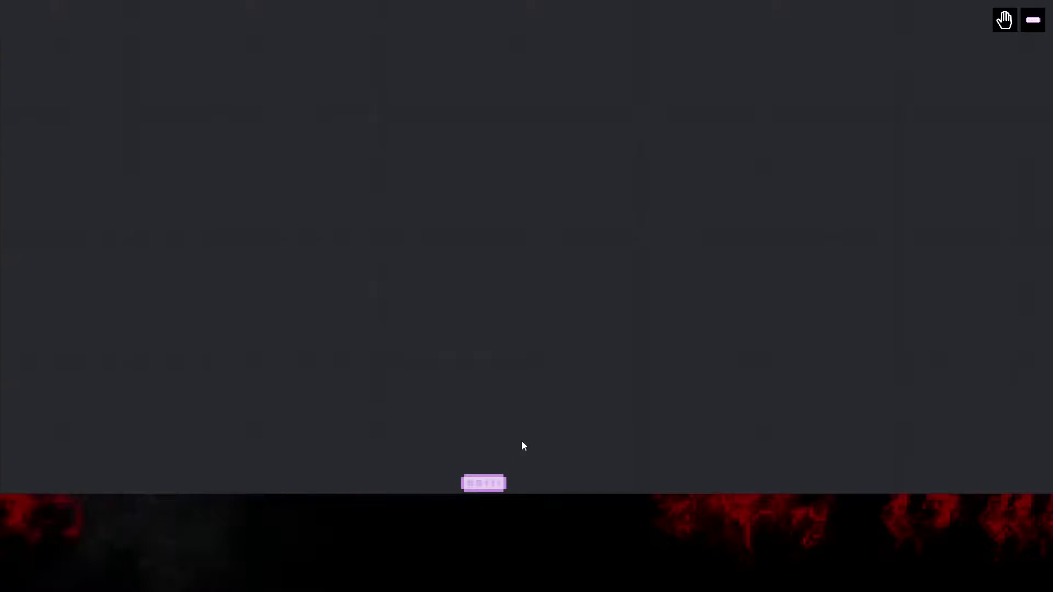